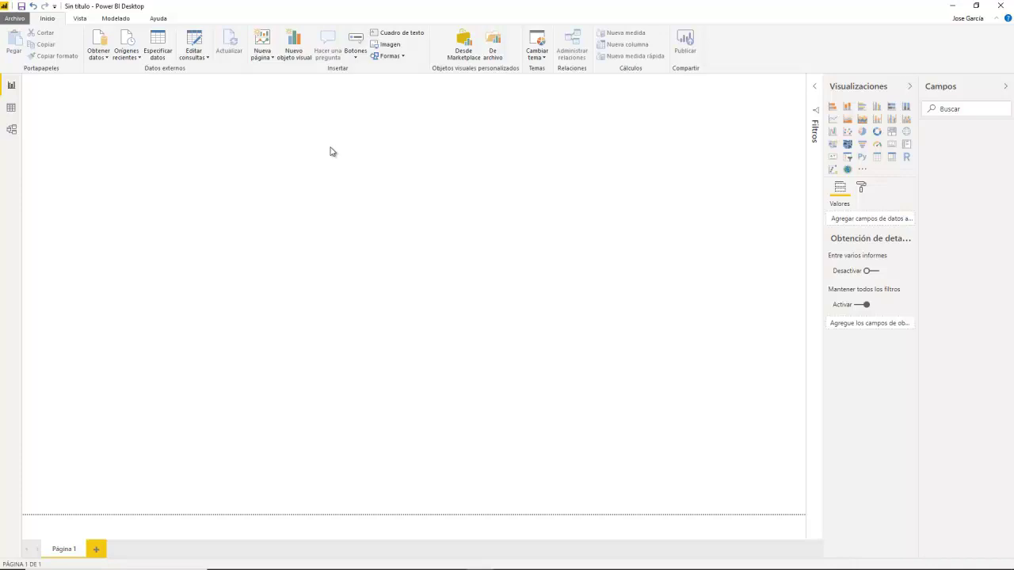
Step: Open the full Get Data connector catalogue and view the Archivo connectors
click(106, 62)
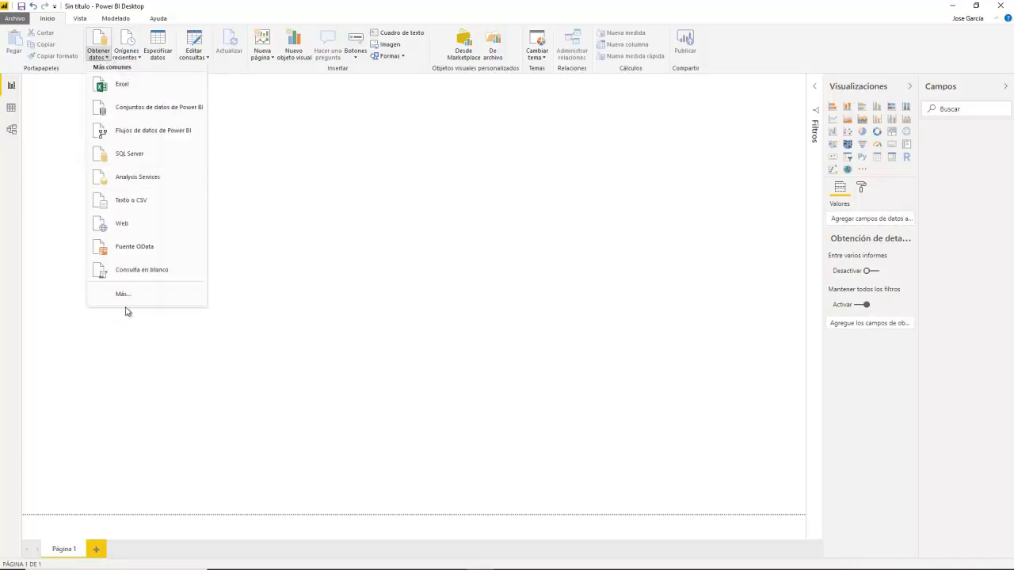
click(158, 299)
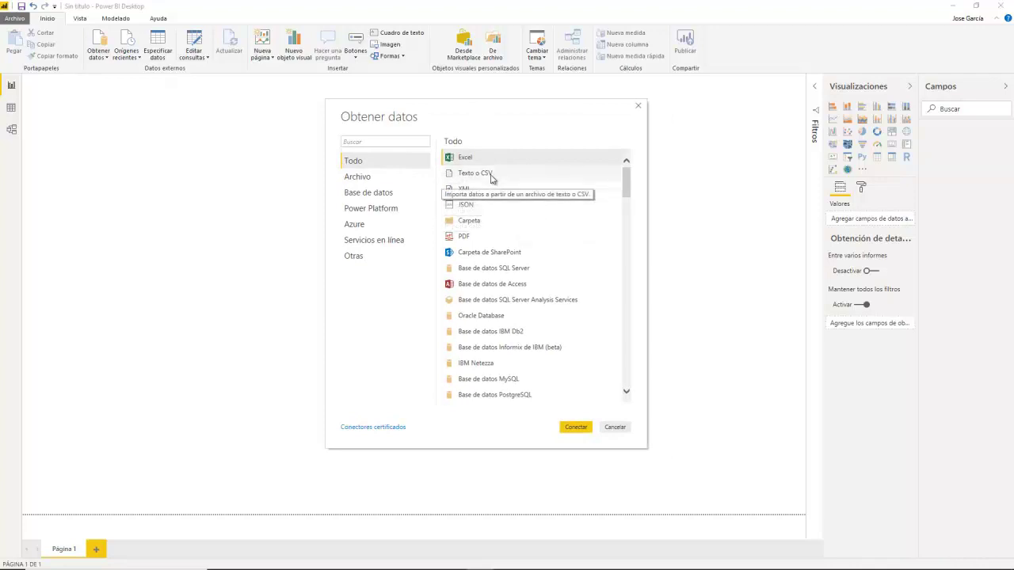
click(372, 177)
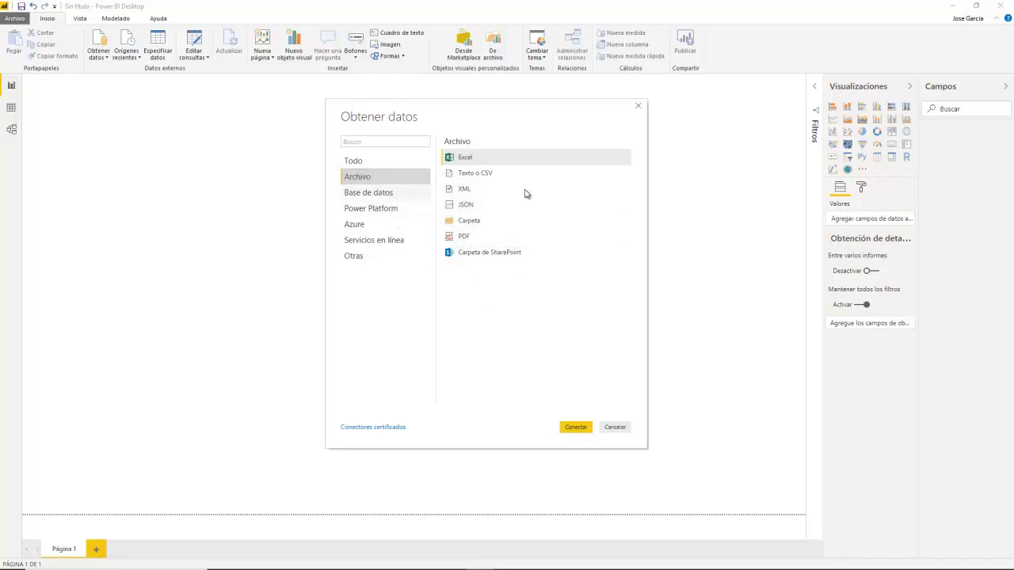
Step: Browse the Base de datos connectors, then switch to the Power Platform category
click(388, 194)
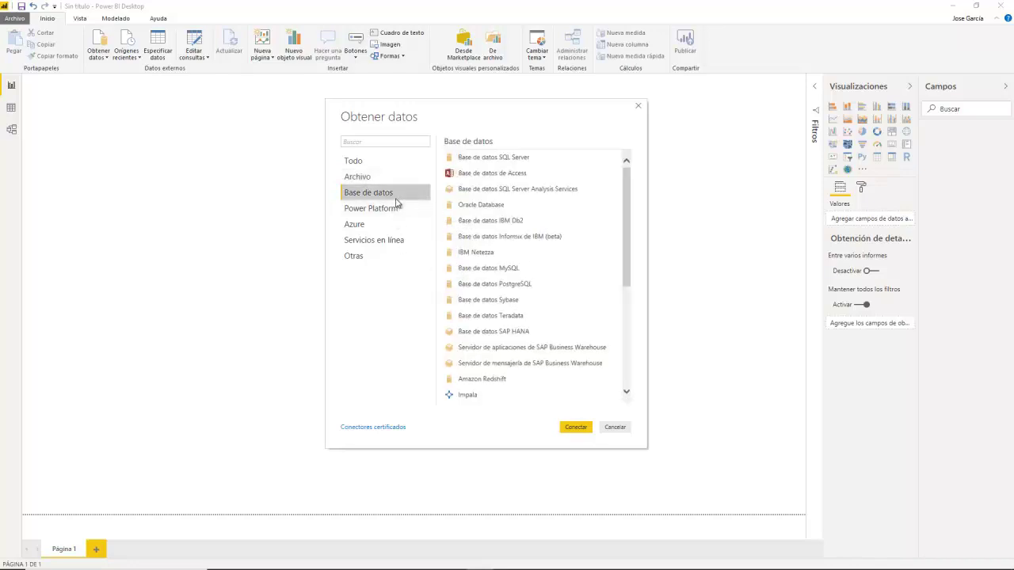
click(485, 157)
click(500, 192)
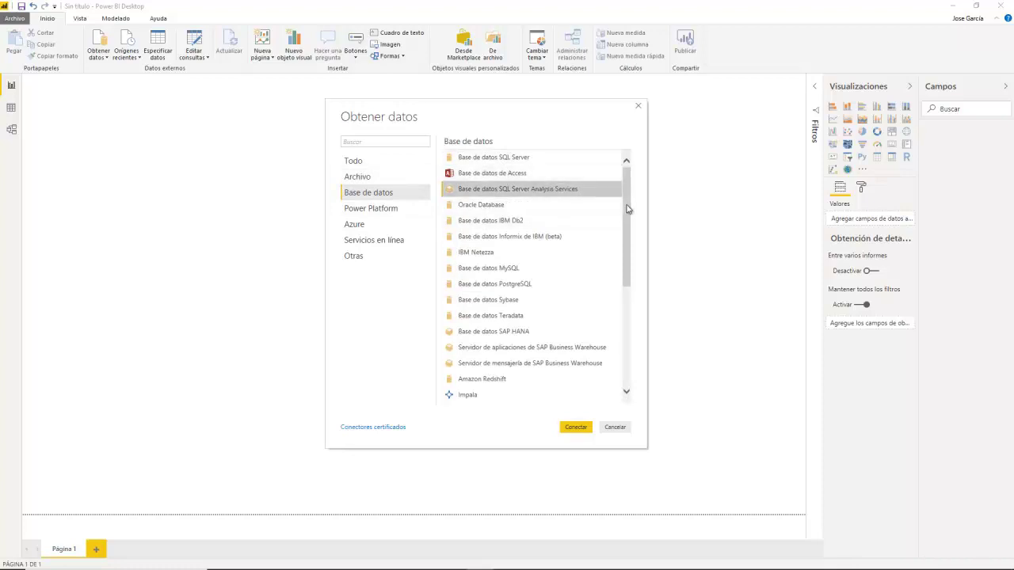
drag(627, 208, 602, 317)
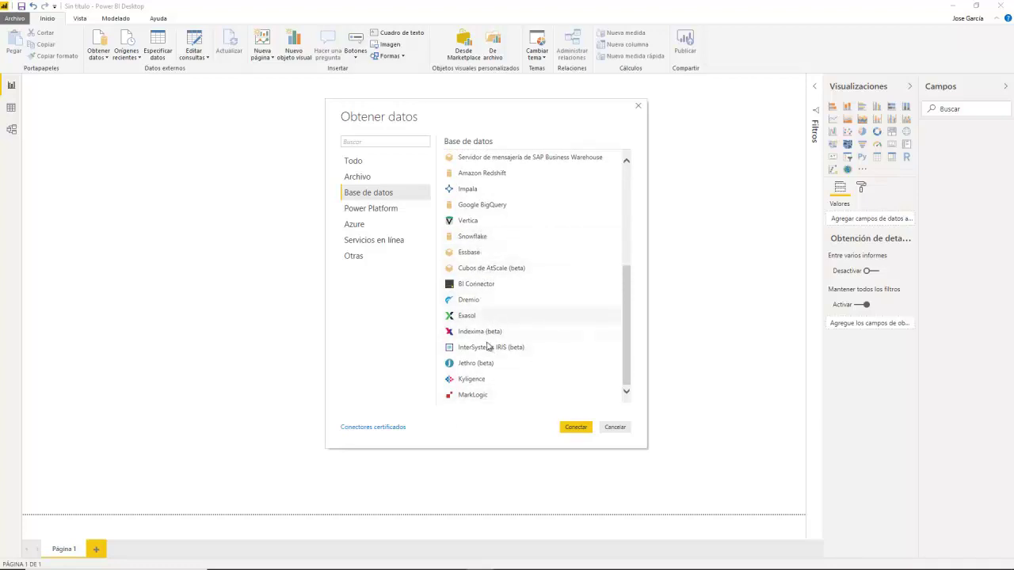
click(379, 212)
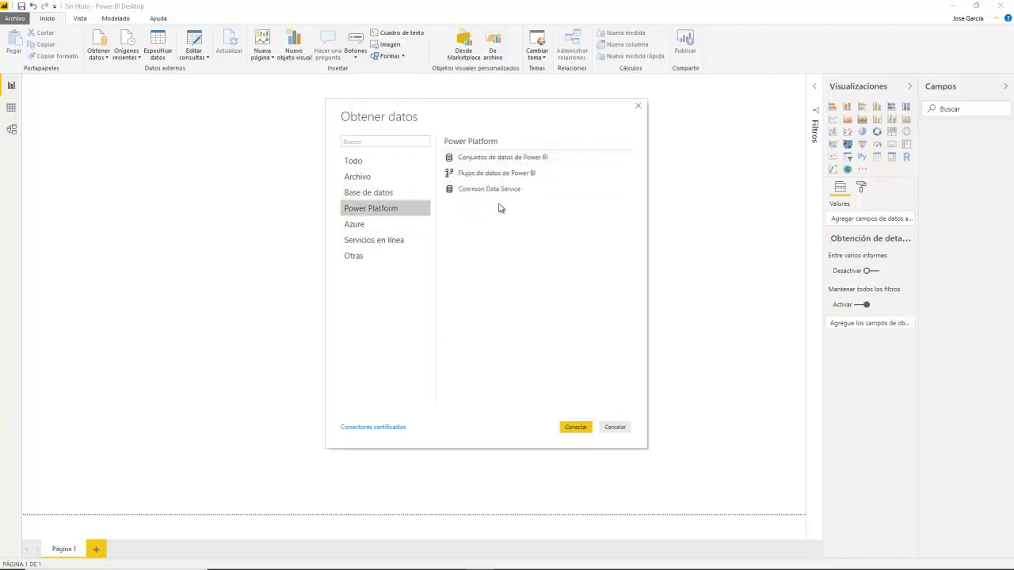
Step: Browse the Azure, Servicios en línea and Otras connector lists, then cancel the catalogue
click(364, 225)
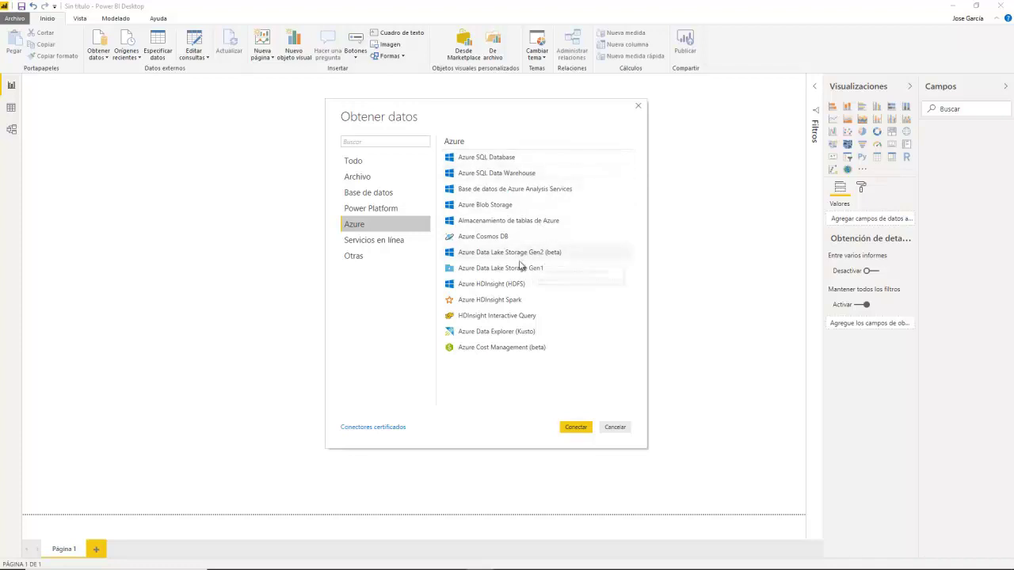
click(397, 247)
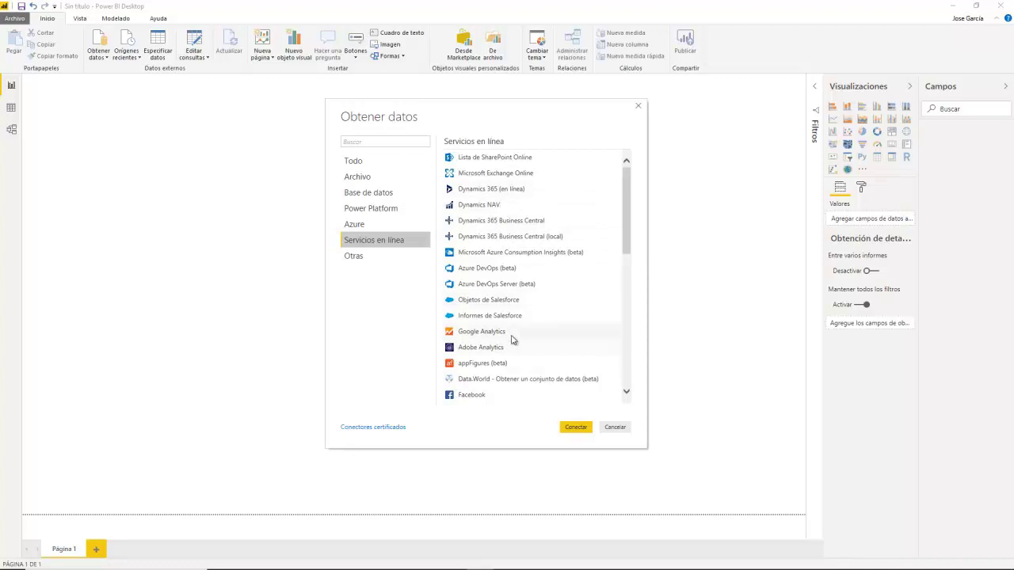
scroll(526, 316, down, 4)
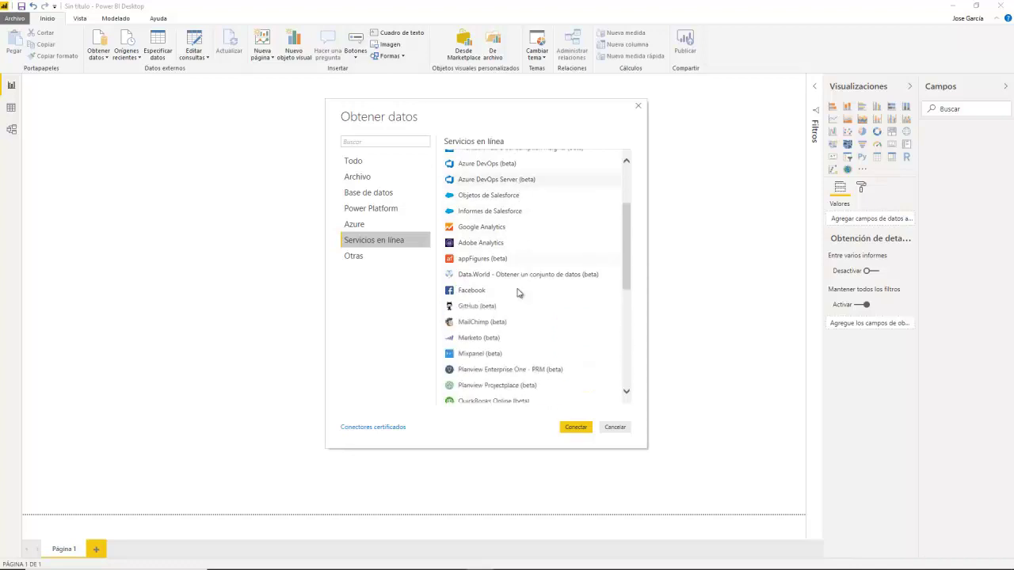
scroll(505, 286, down, 4)
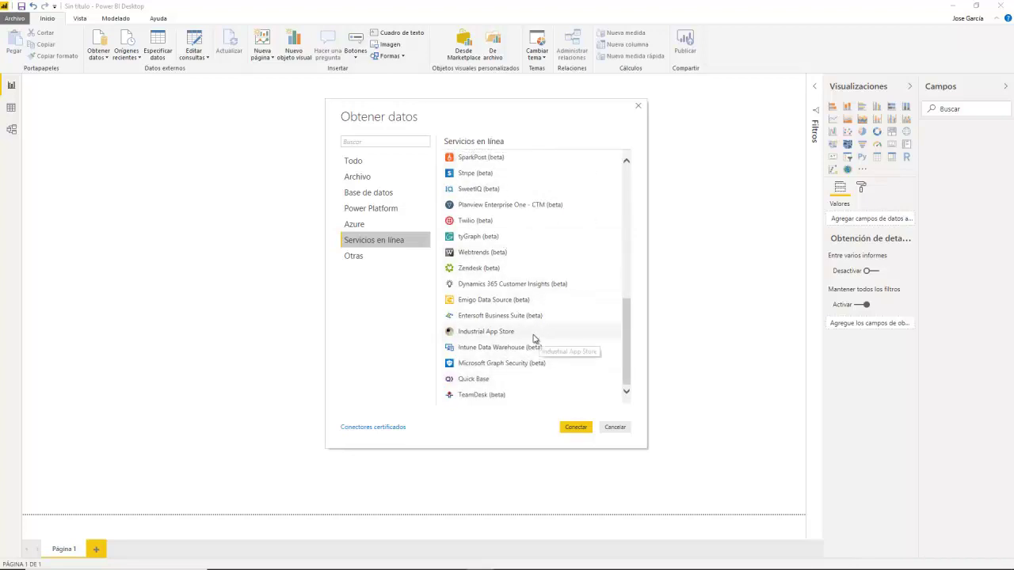
click(367, 259)
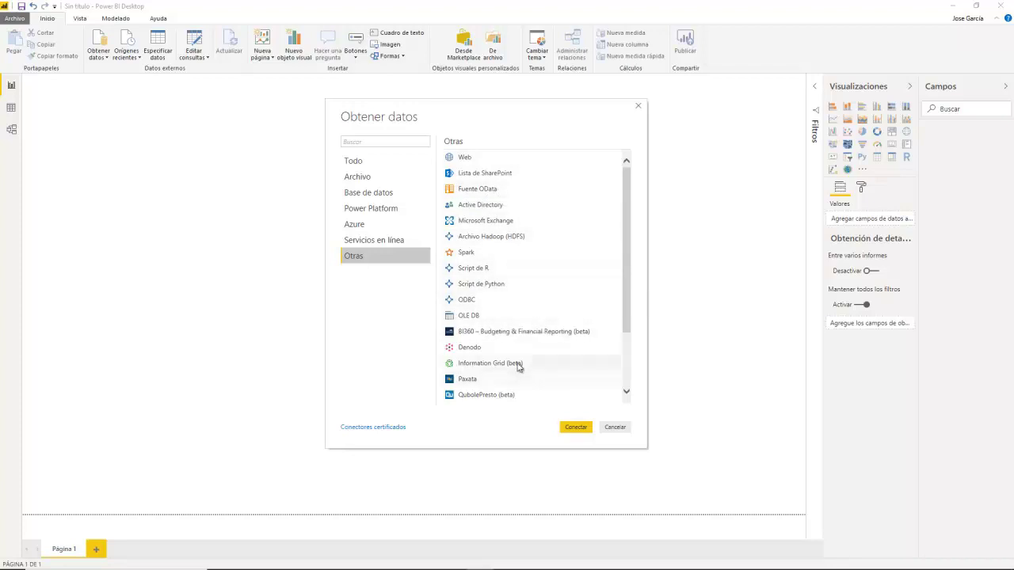
click(628, 379)
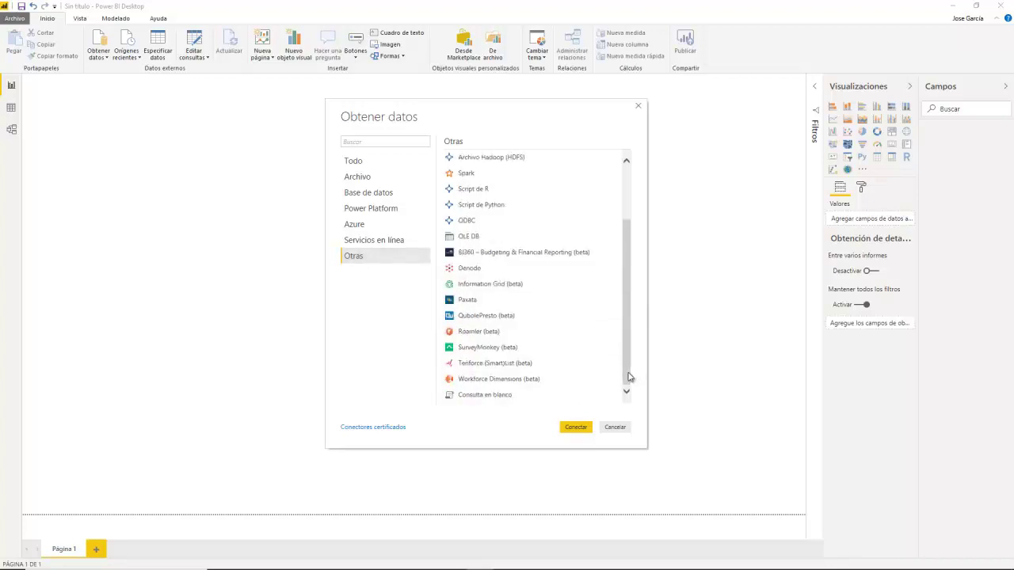
drag(629, 381, 632, 283)
click(616, 428)
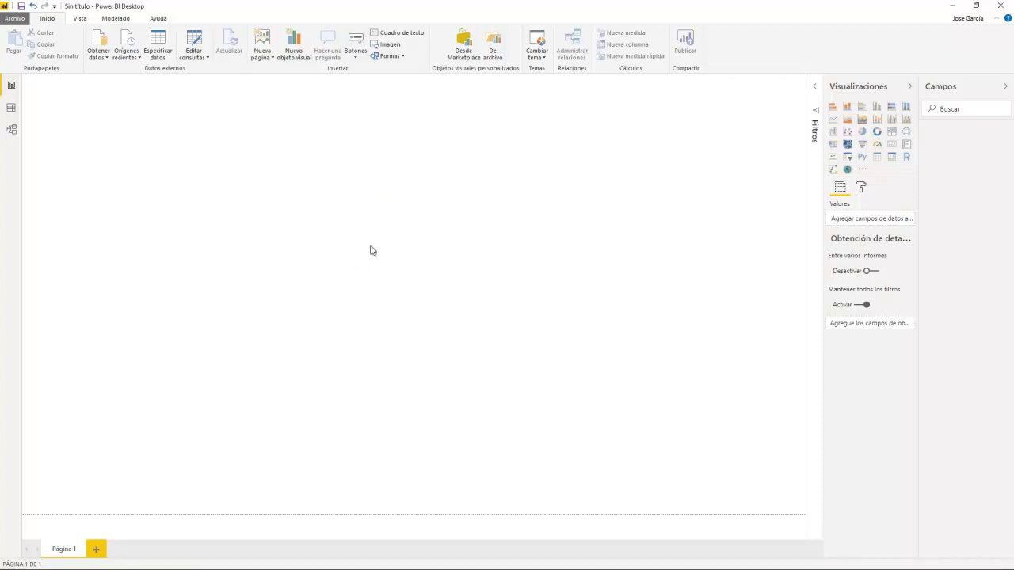
Step: Connect to a SQL Server database on server localhost in Import mode
click(101, 56)
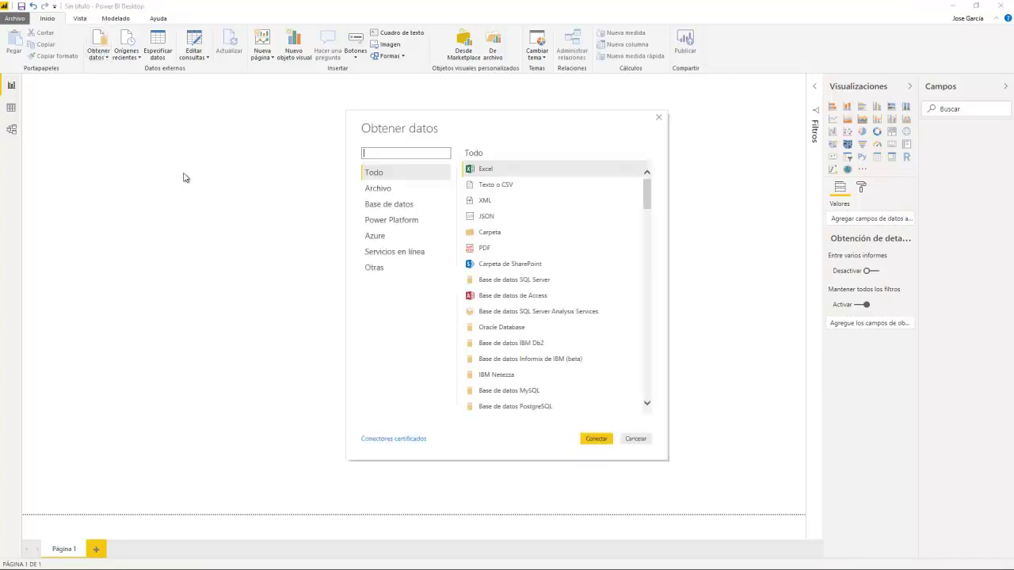
click(393, 206)
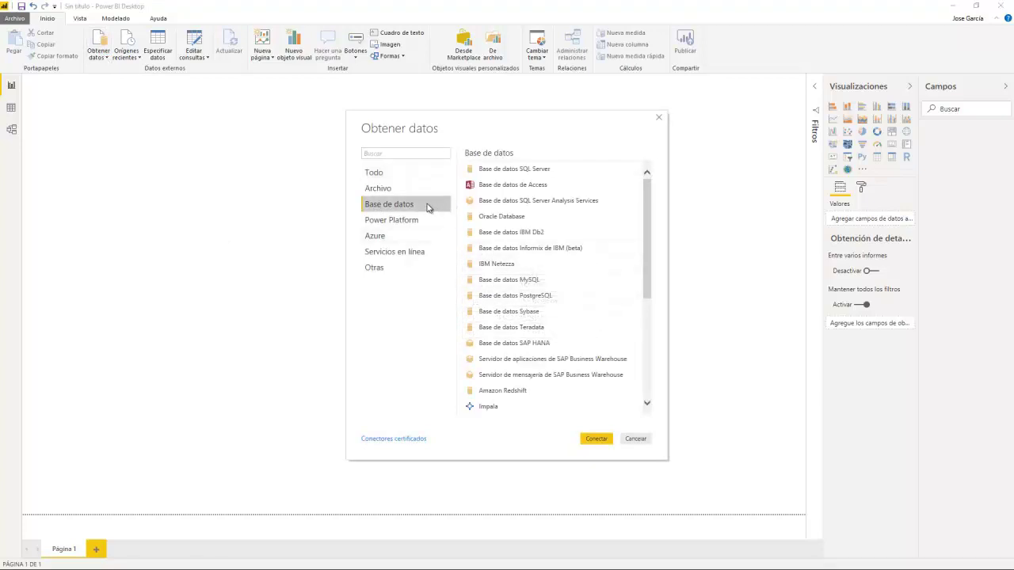
double_click(515, 170)
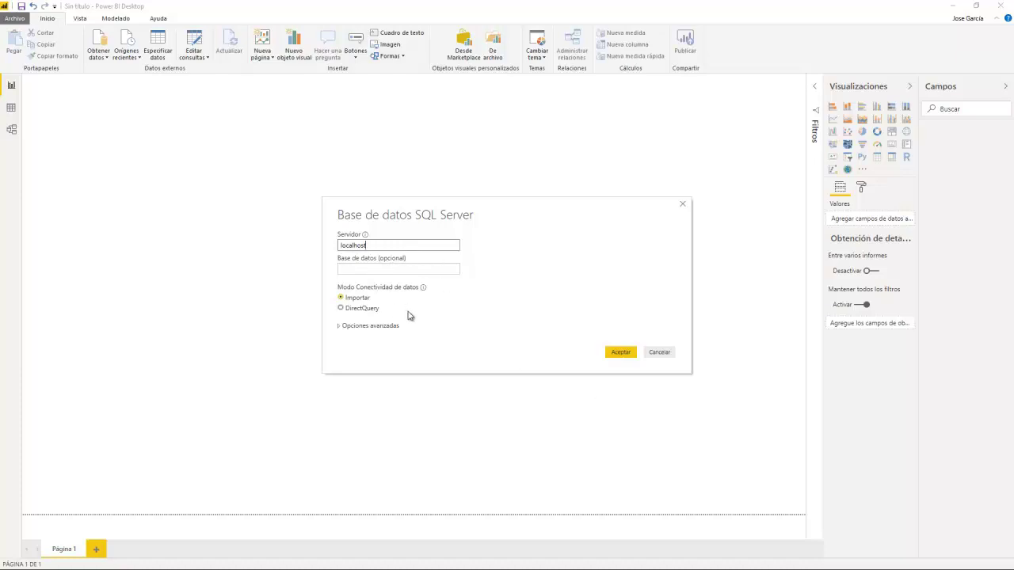
click(621, 354)
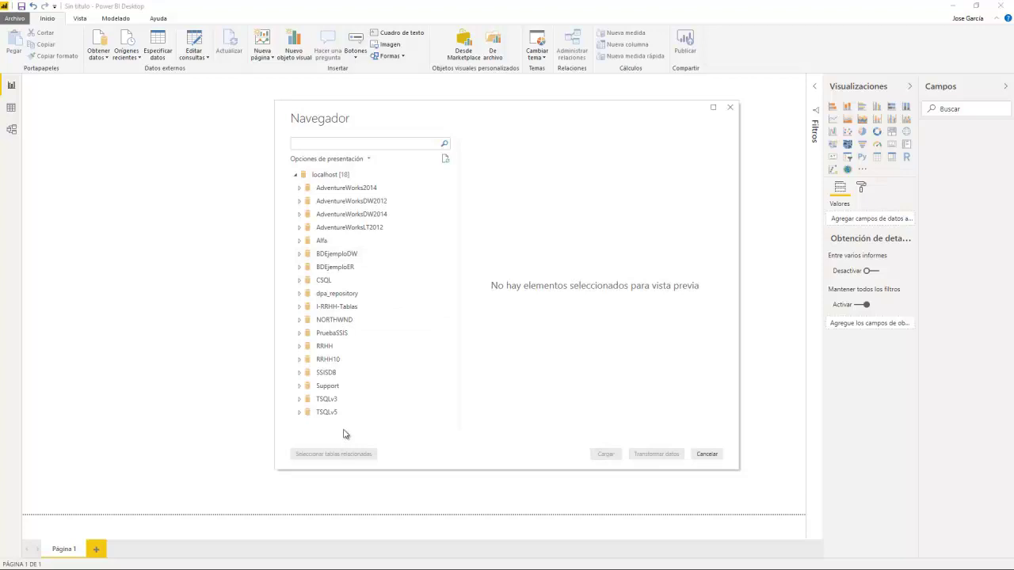
Step: Expand BDEjemploER and preview its tables, including articulos.autores, articulos.titulos and Descargas
click(300, 269)
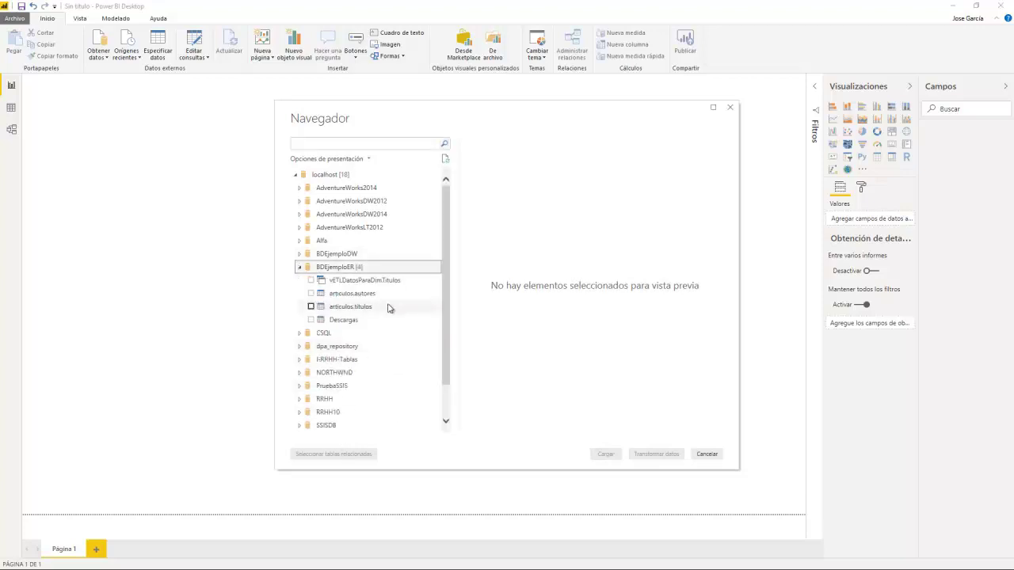
click(353, 282)
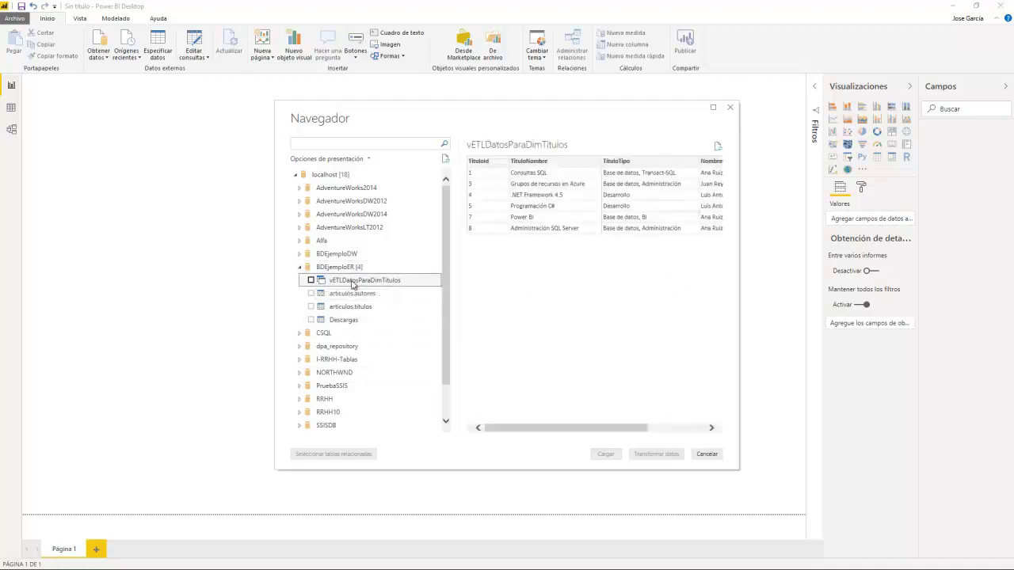
click(356, 294)
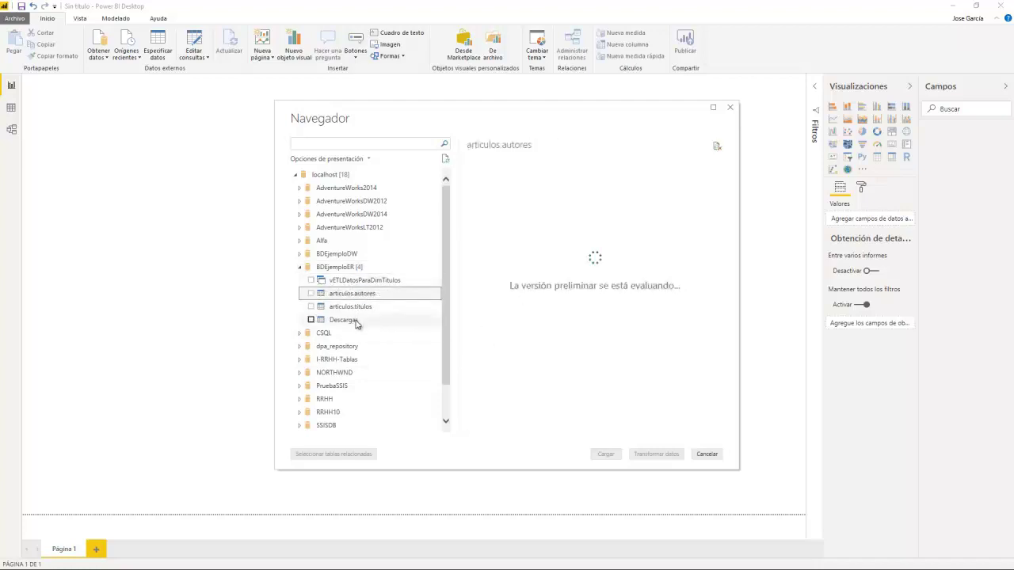
click(363, 307)
click(358, 319)
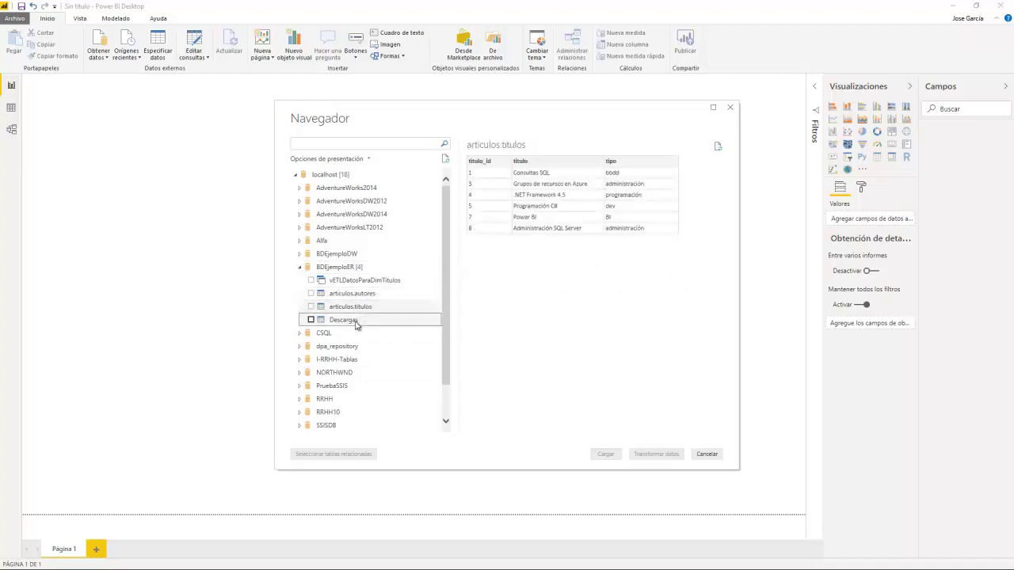
click(354, 310)
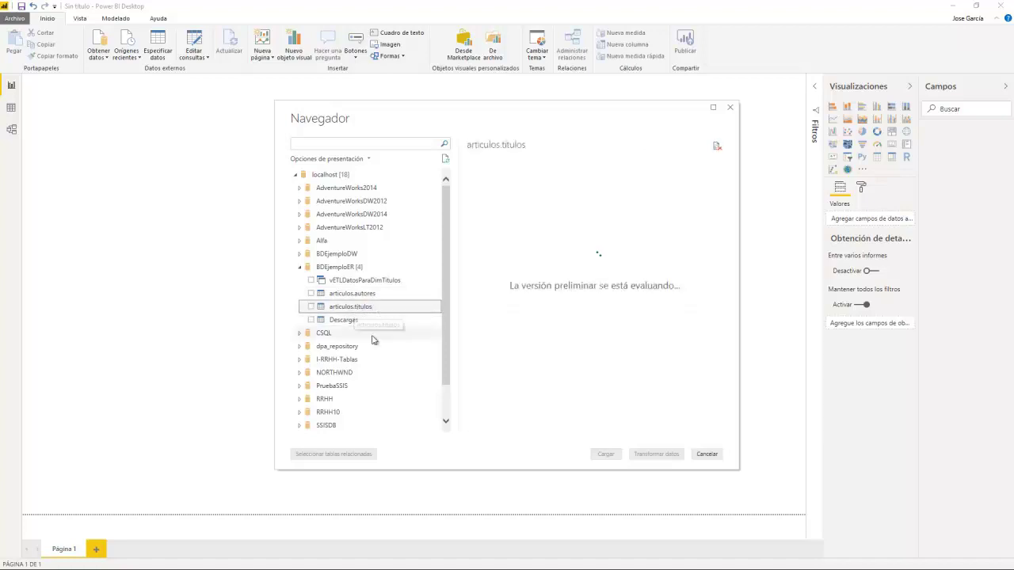
click(332, 298)
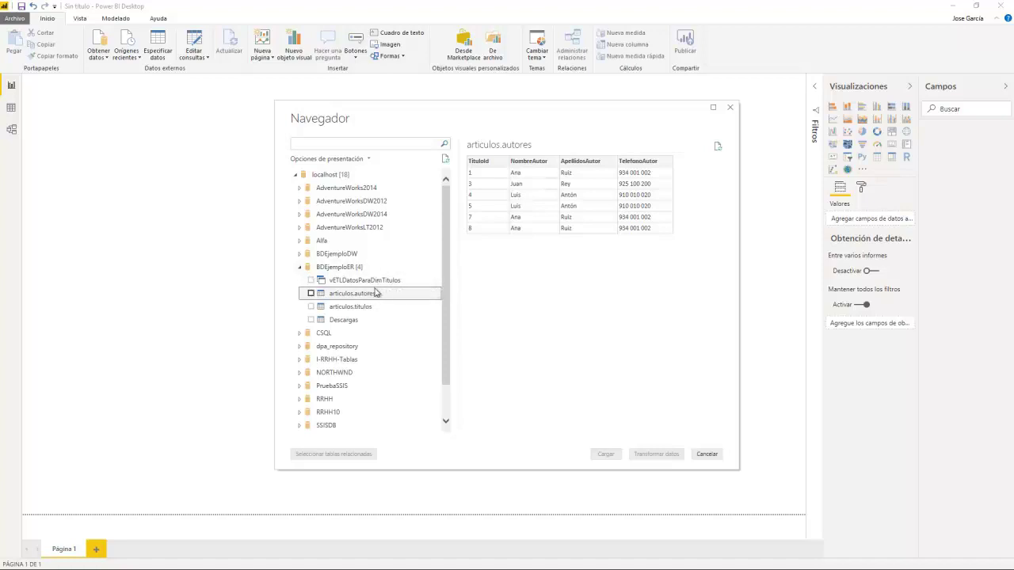
Step: Select articulos.autores and articulos.titulos and open them with Transformar datos
click(311, 293)
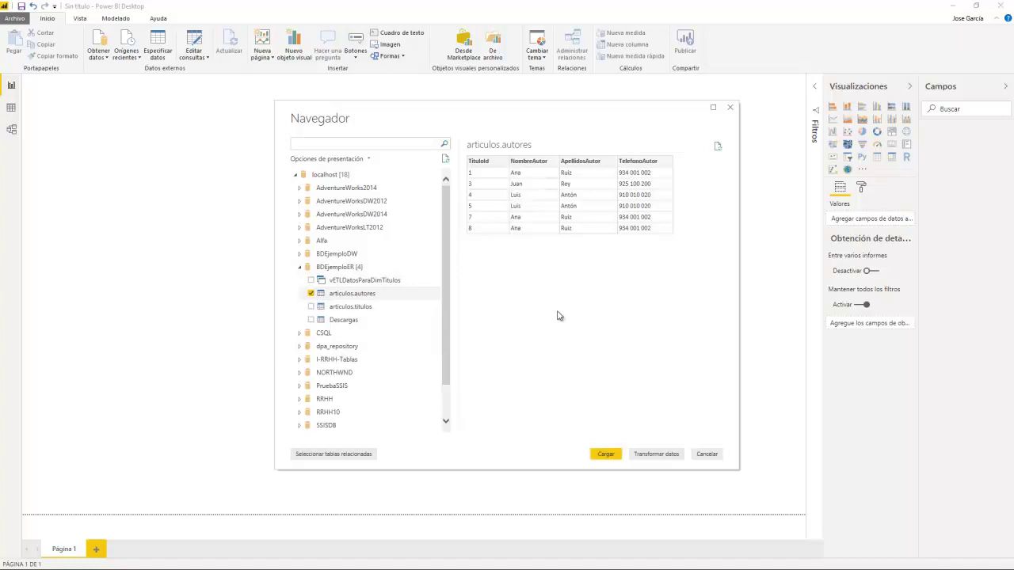
click(311, 306)
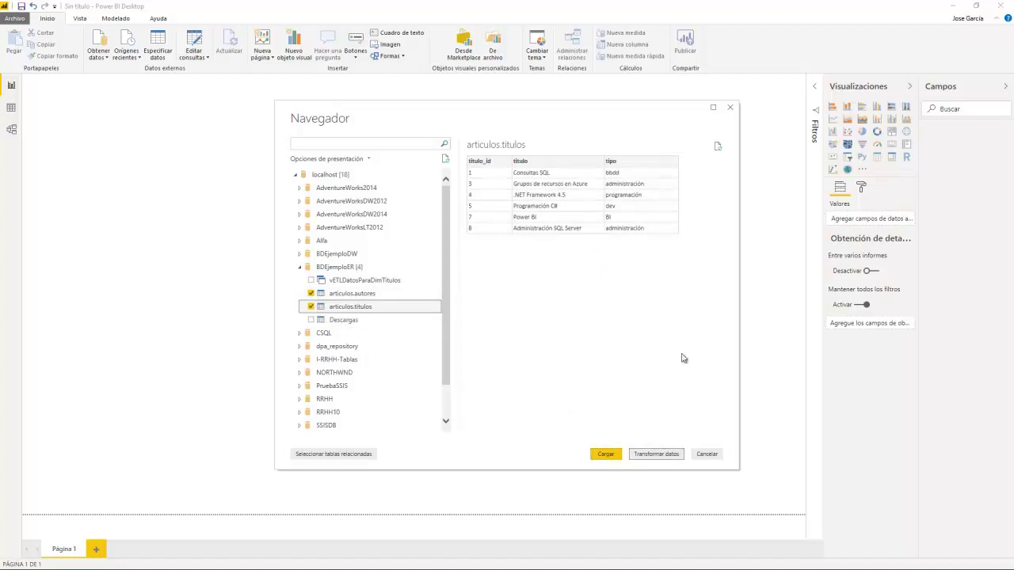
click(656, 454)
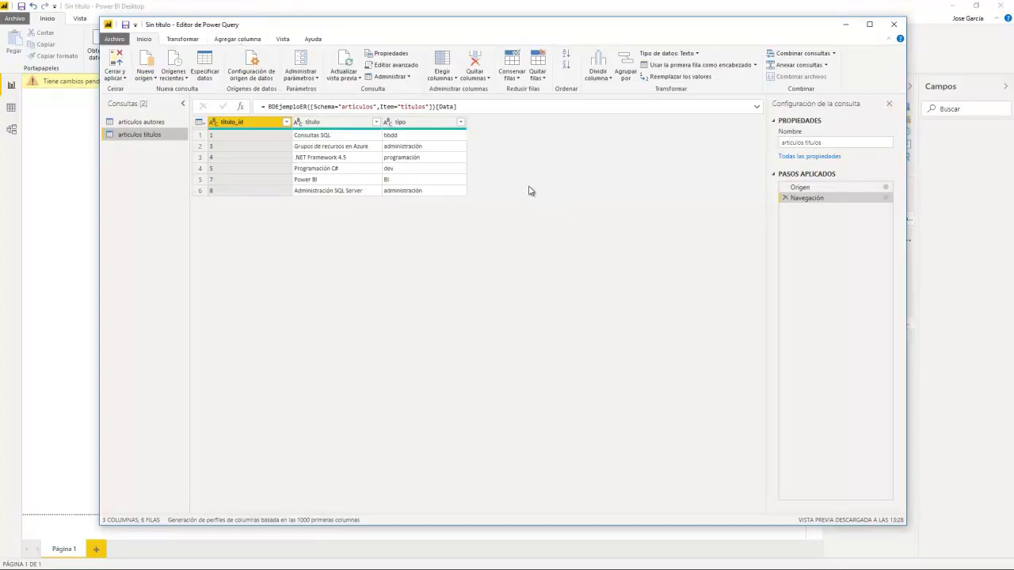
Step: Look through the Transformar, Agregar columna and Vista ribbons, then select the articulos autores query
click(196, 42)
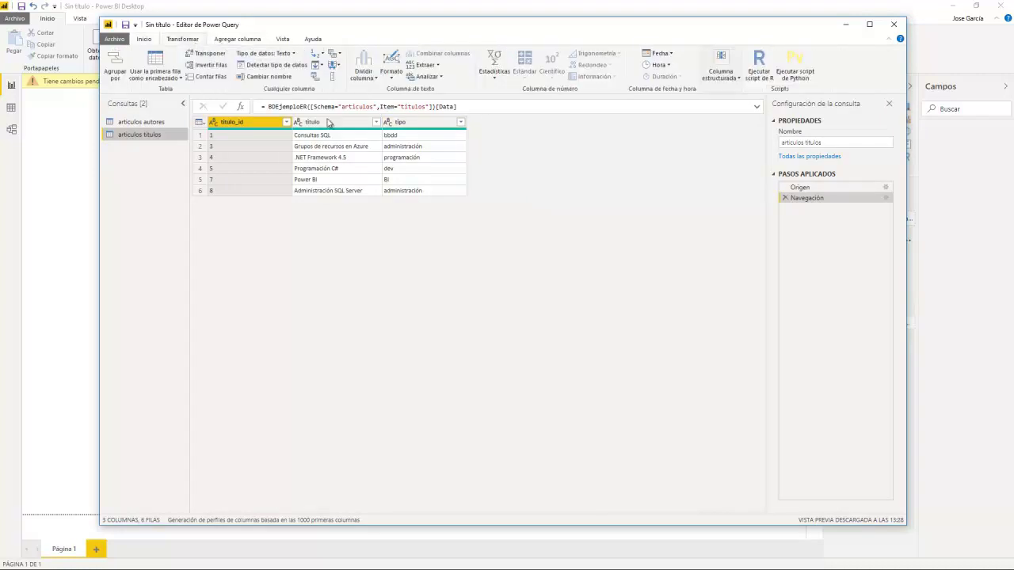
click(245, 42)
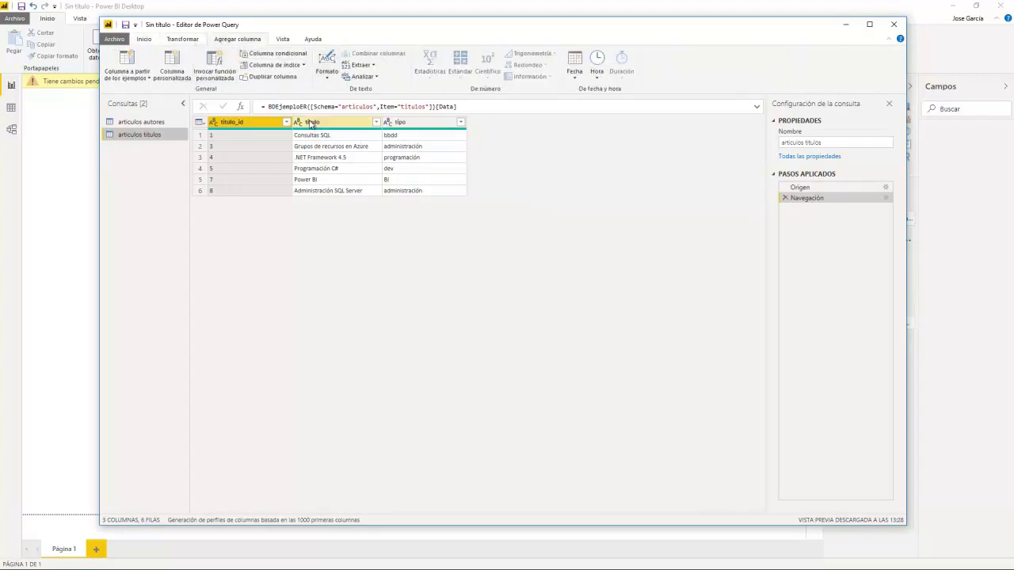
click(289, 44)
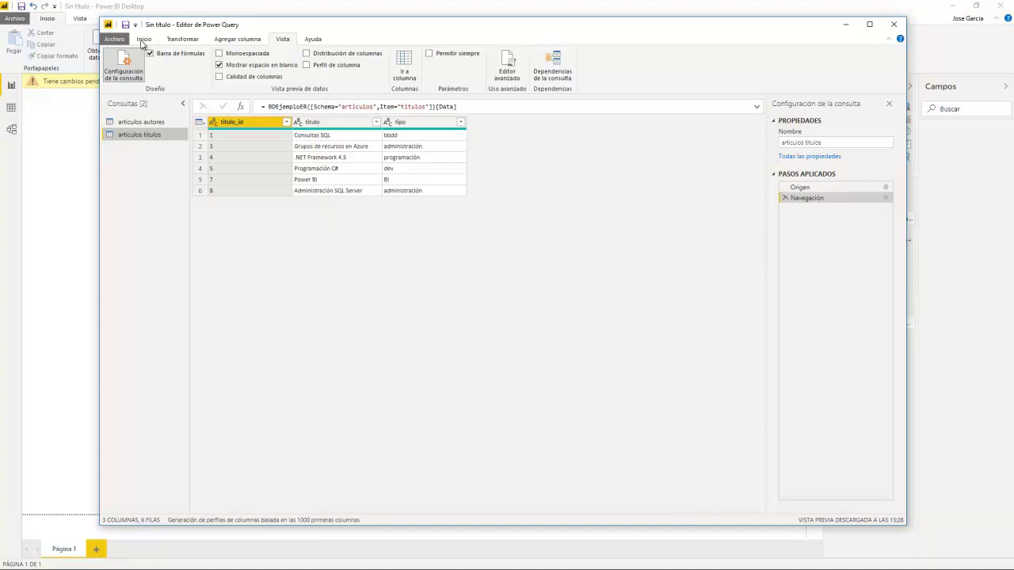
click(142, 39)
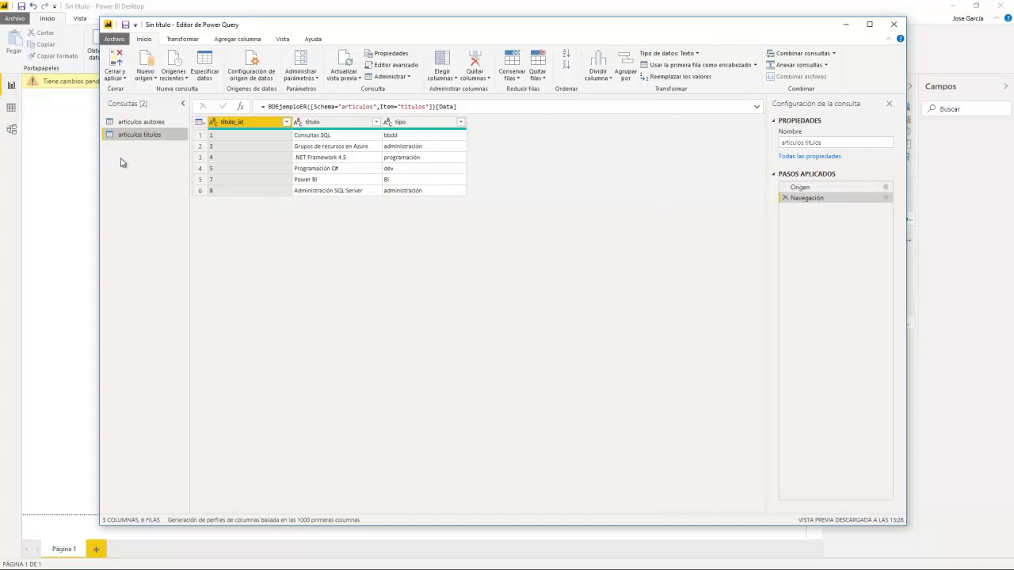
click(138, 122)
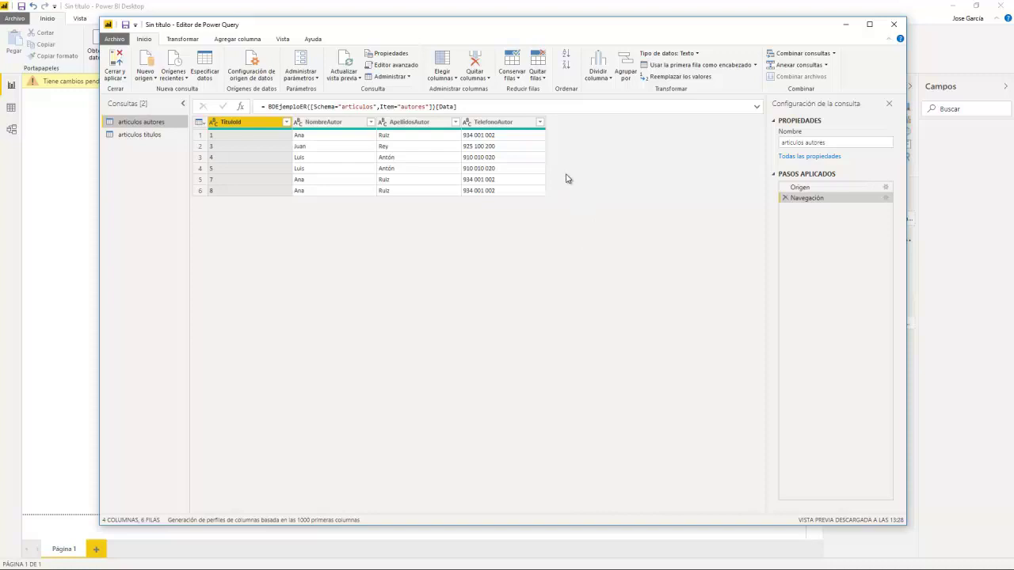
Step: Inspect the articulos autores M code in Editor avanzado and close it unchanged
click(397, 67)
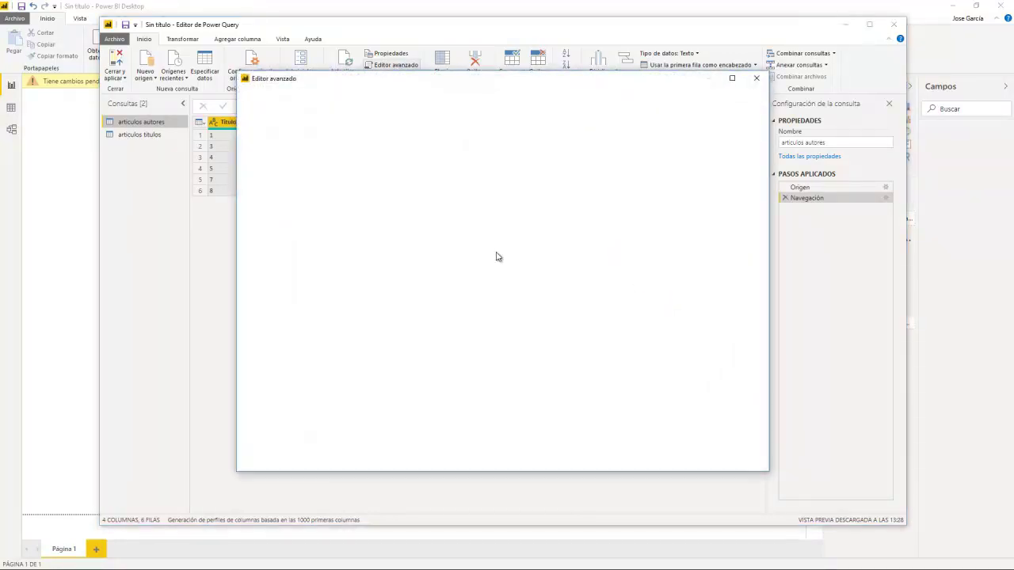
key(ctrl+a)
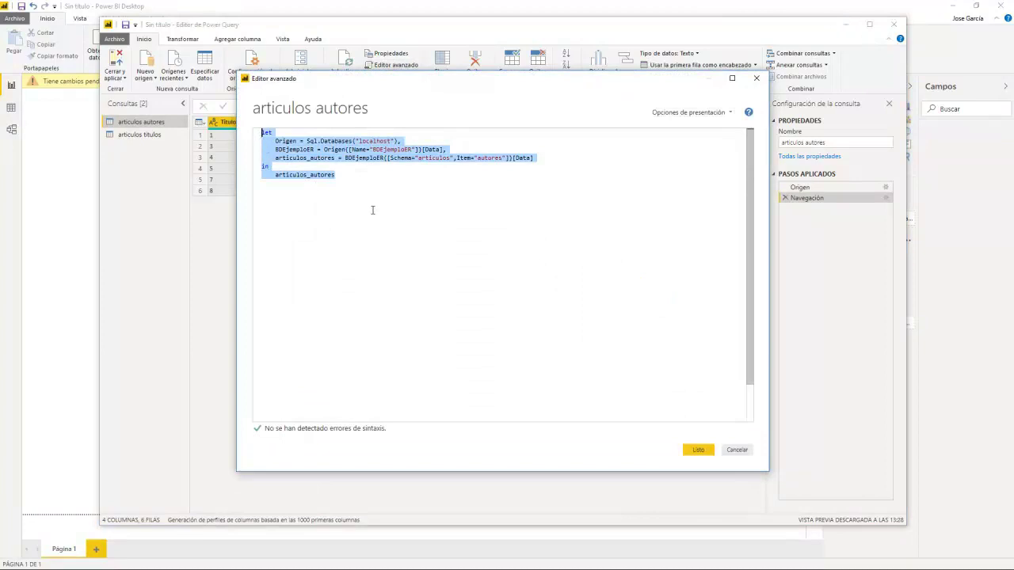
click(358, 179)
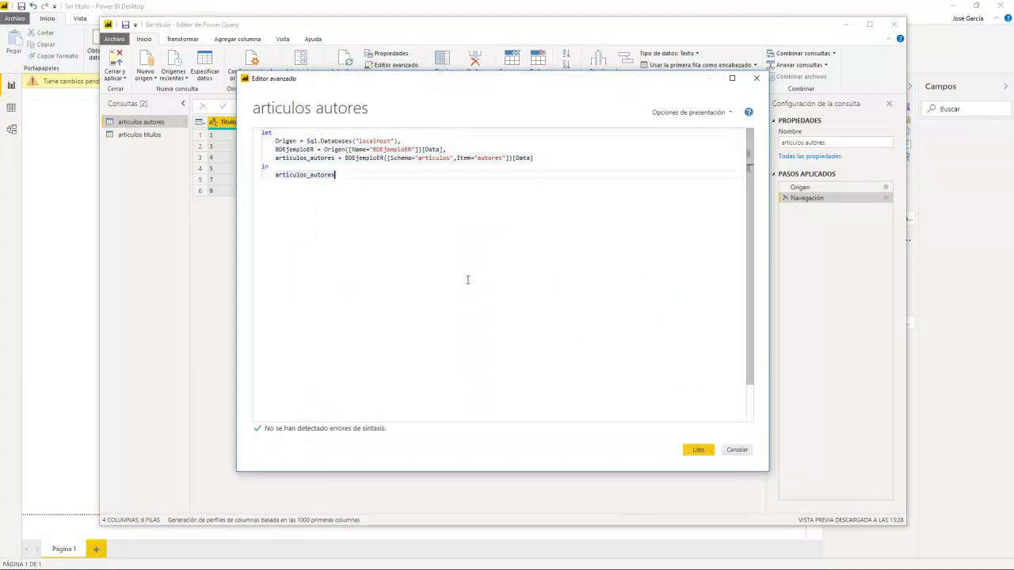
click(737, 451)
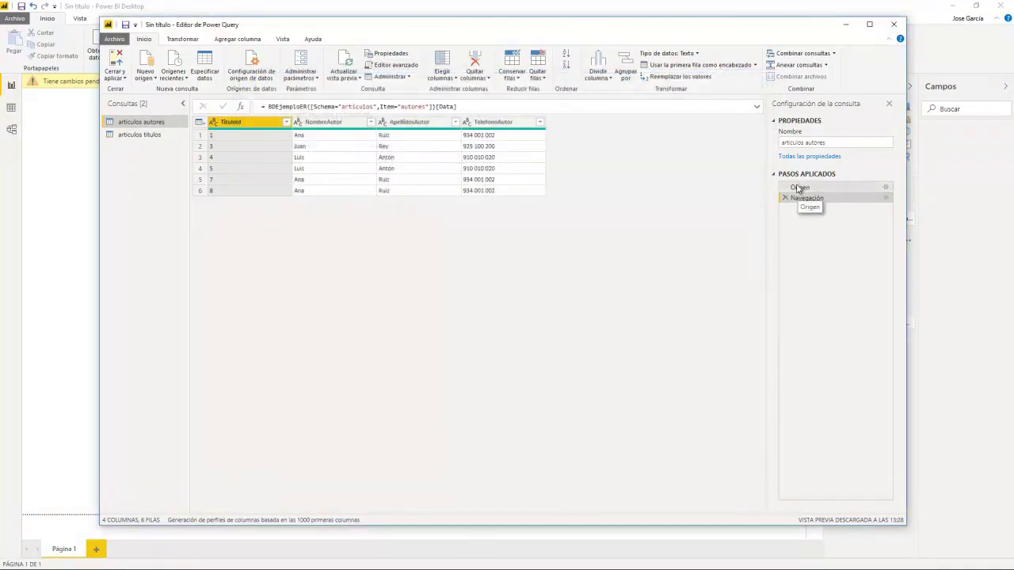
Step: Preview the Origen and Navegación steps, then begin a custom column from Agregar columna
click(798, 187)
click(805, 198)
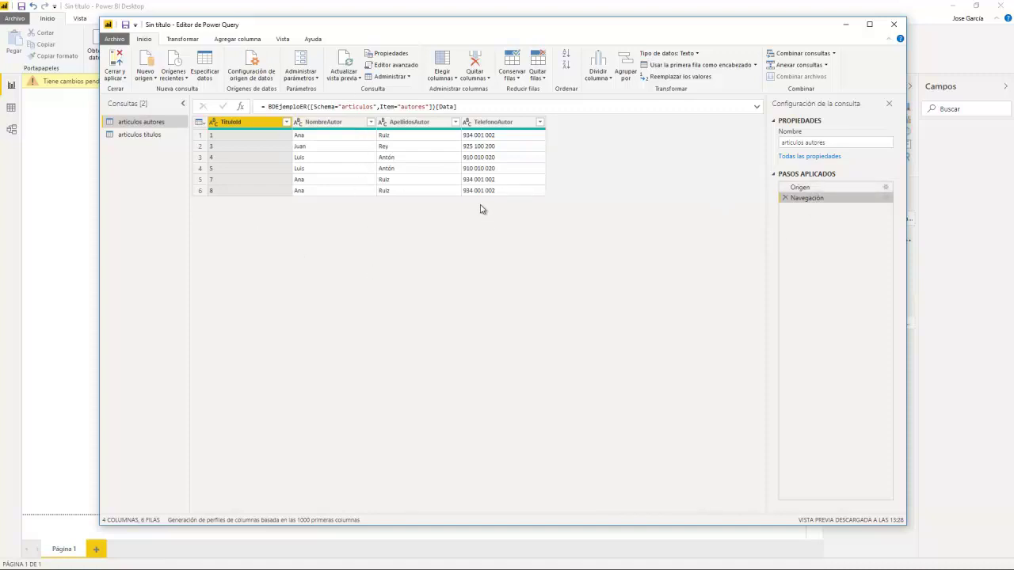
click(226, 39)
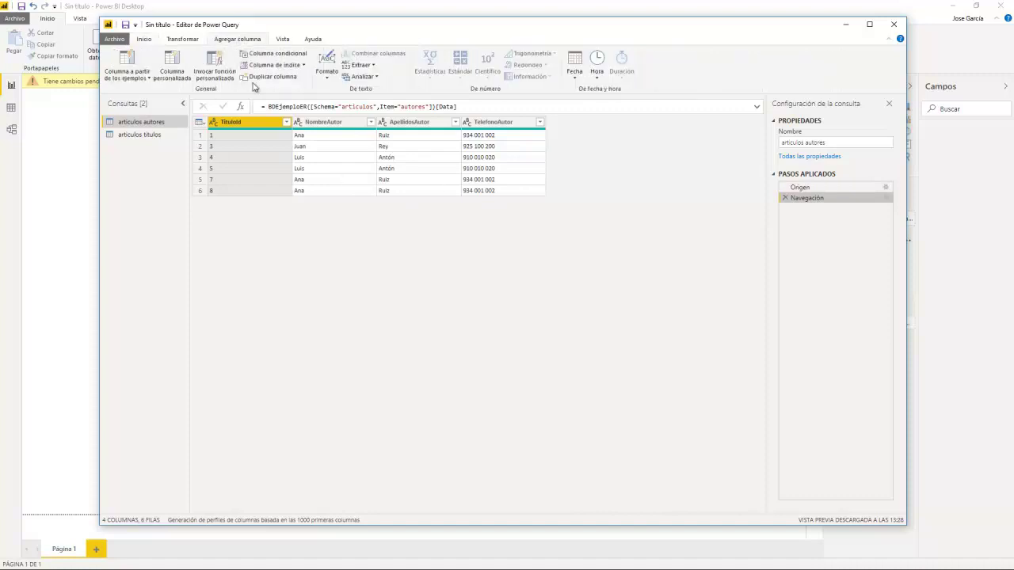
click(171, 75)
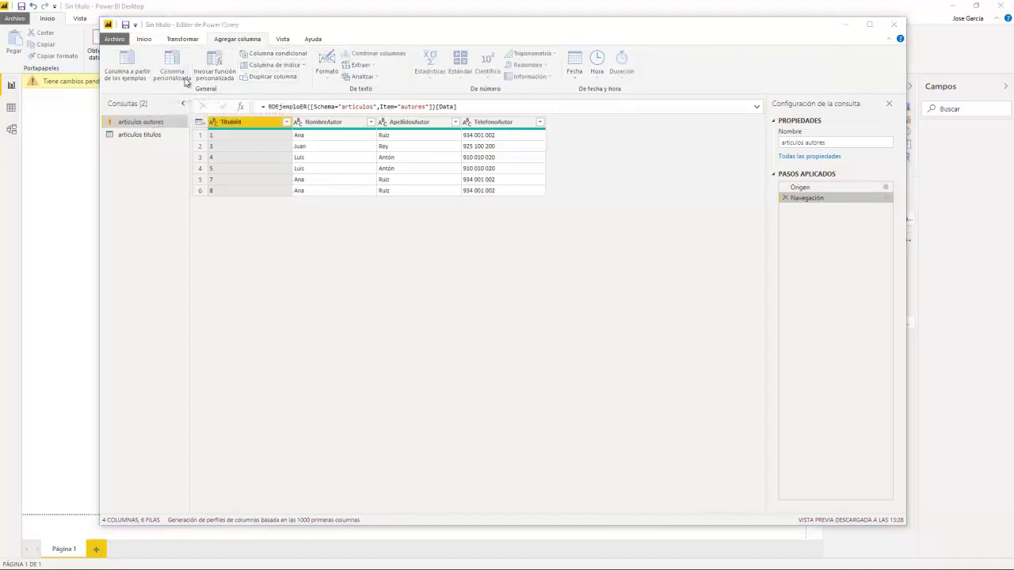
Step: Add custom column NombreCompleto with formula [NombreAutor]&" "&[ApellidosAutor]
double_click(422, 236)
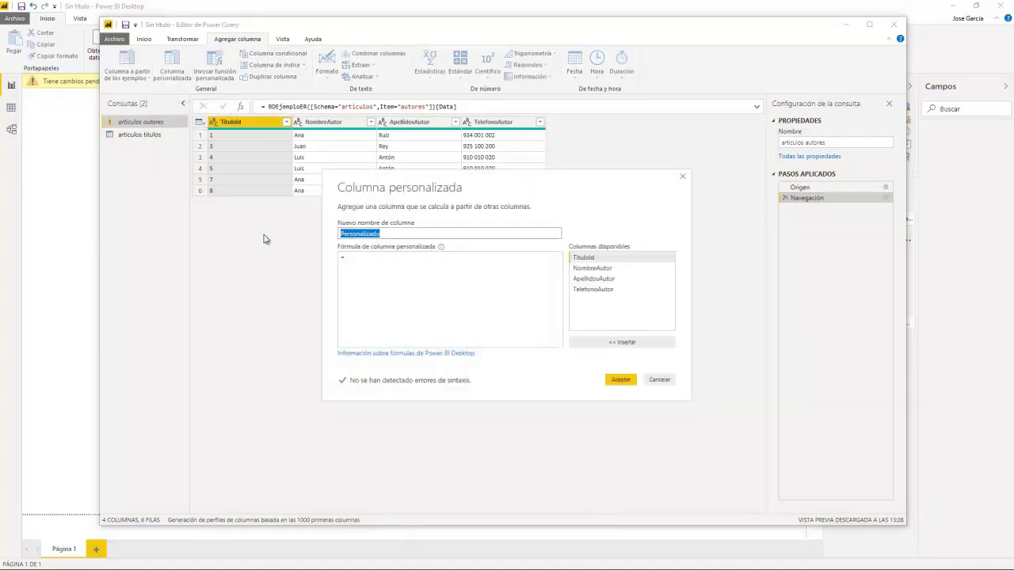
text(NombreCompleto)
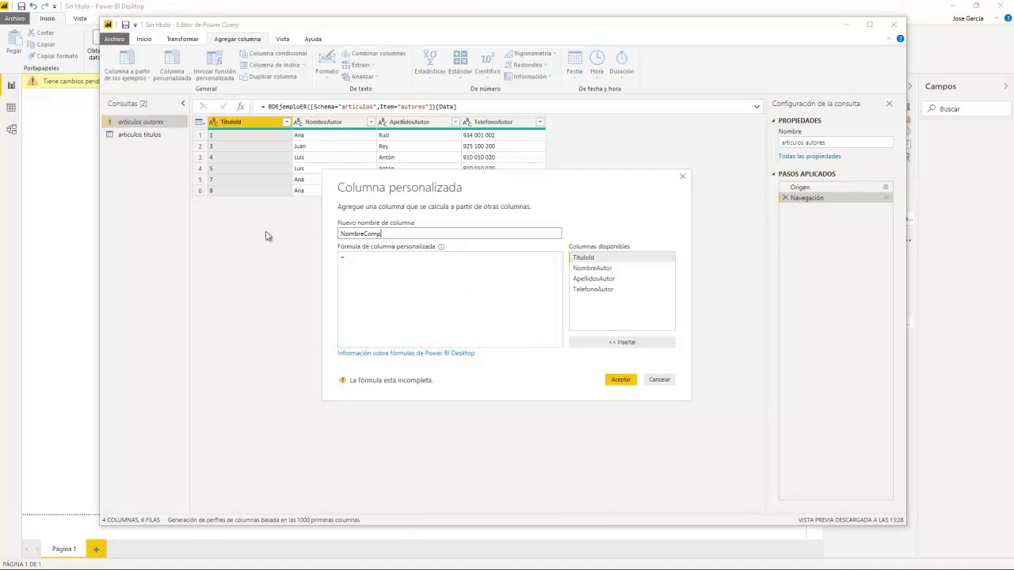
double_click(602, 268)
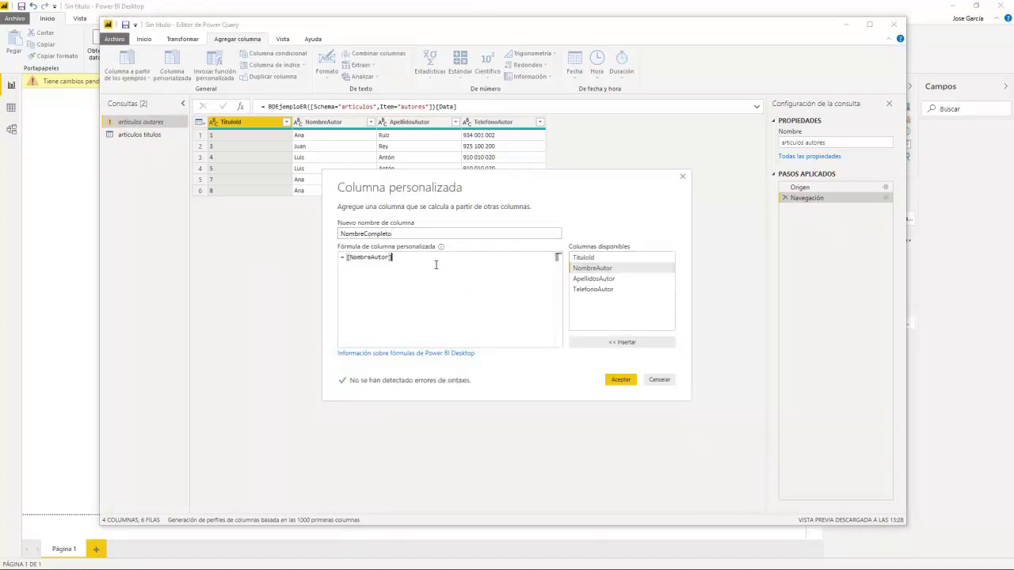
text(&)
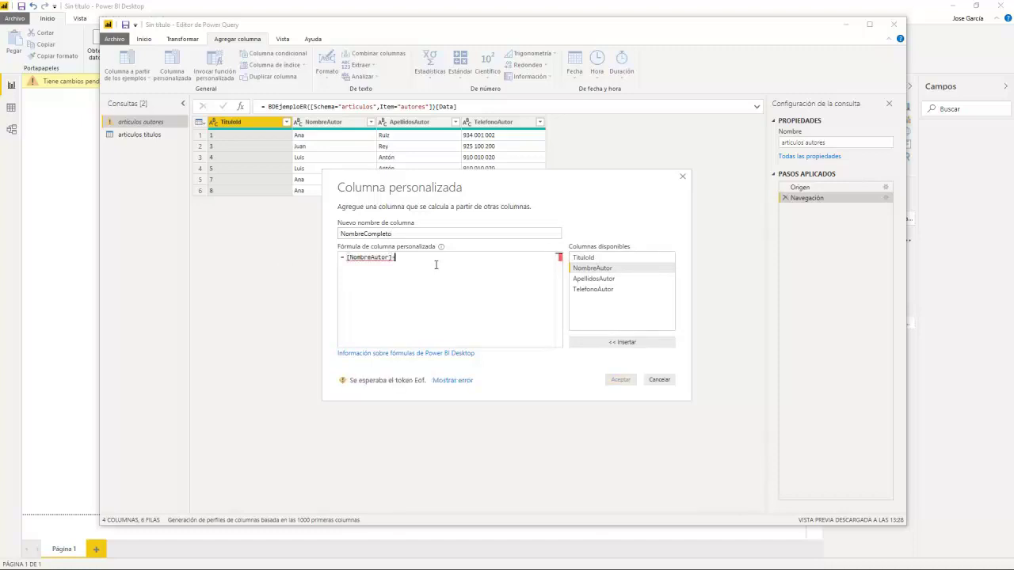
text(")
key(BackSpace)
text(&" ")
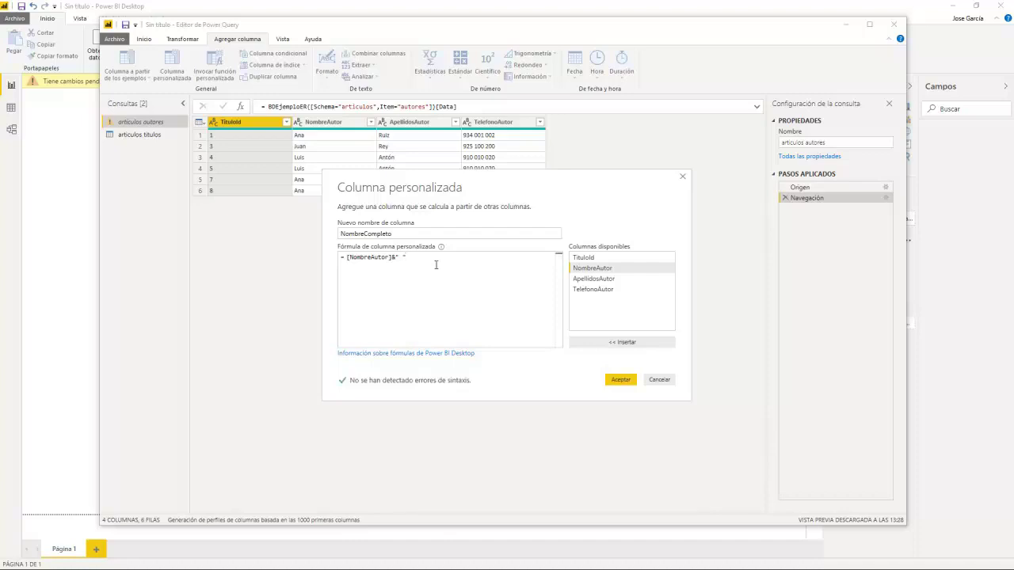
text(&)
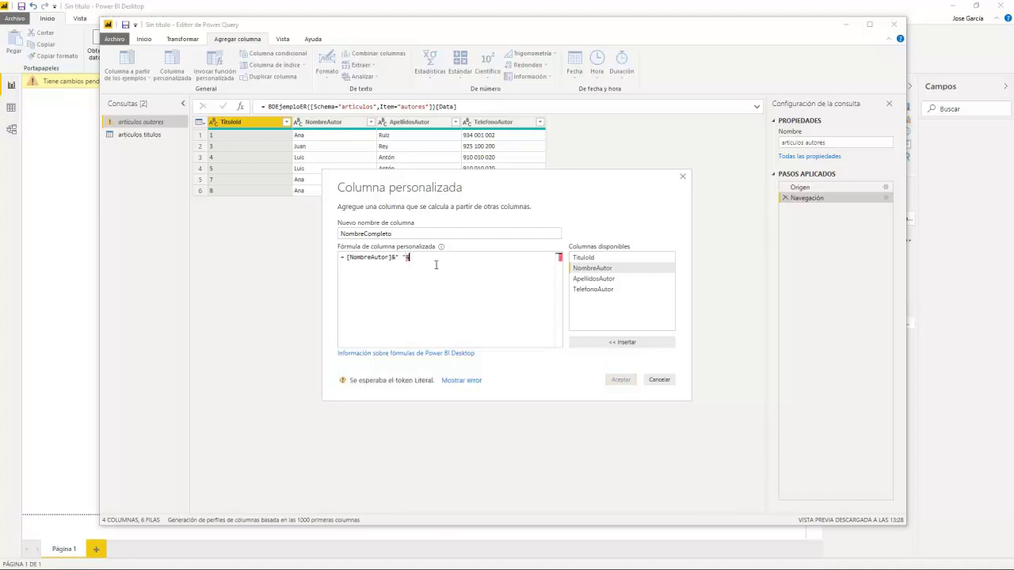
double_click(622, 282)
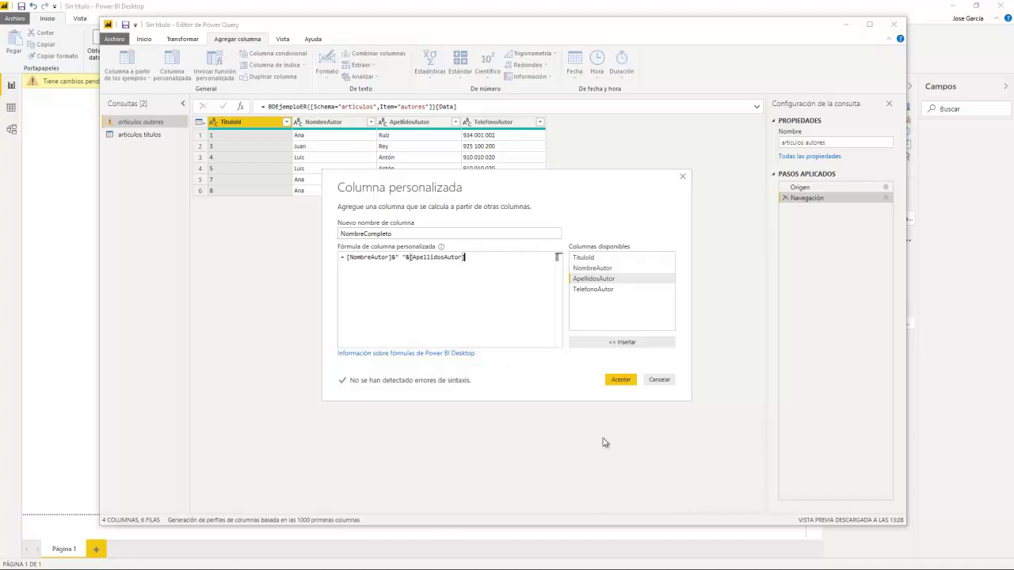
click(618, 380)
click(602, 159)
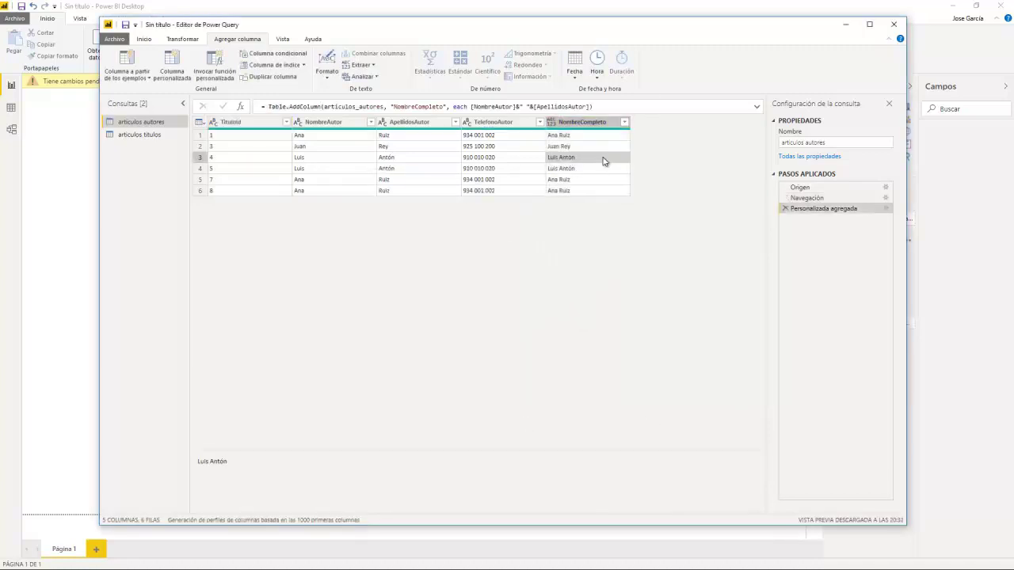
Step: Verify the NombreCompleto values and Personalizada agregada step, then switch to articulos titulos
click(581, 147)
click(585, 158)
click(590, 168)
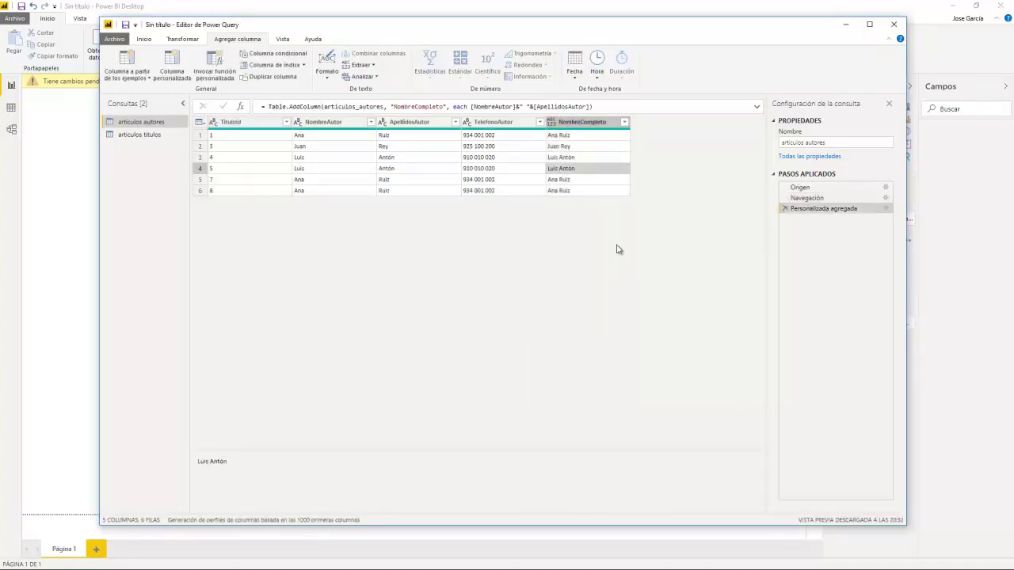
click(812, 189)
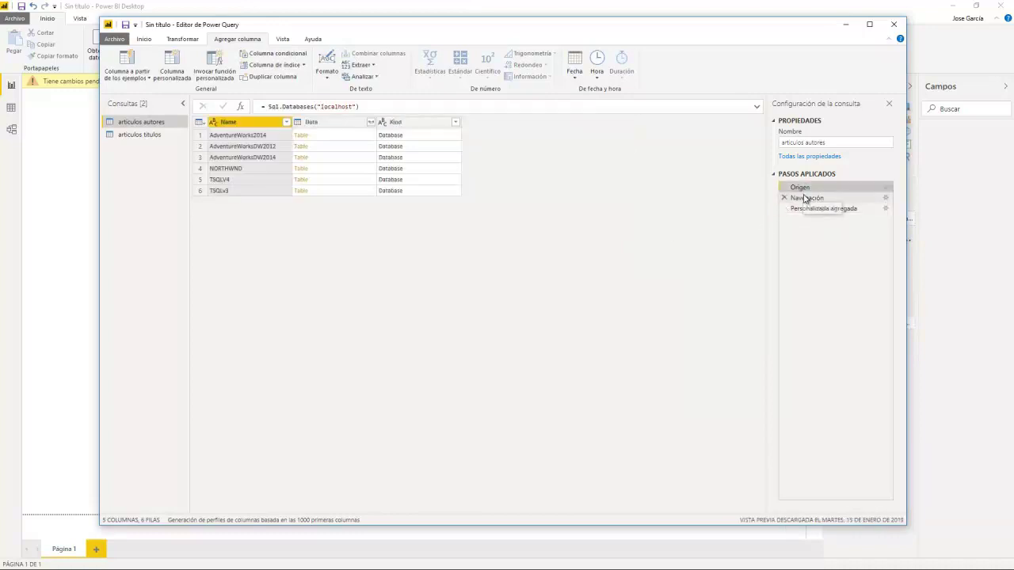
click(817, 208)
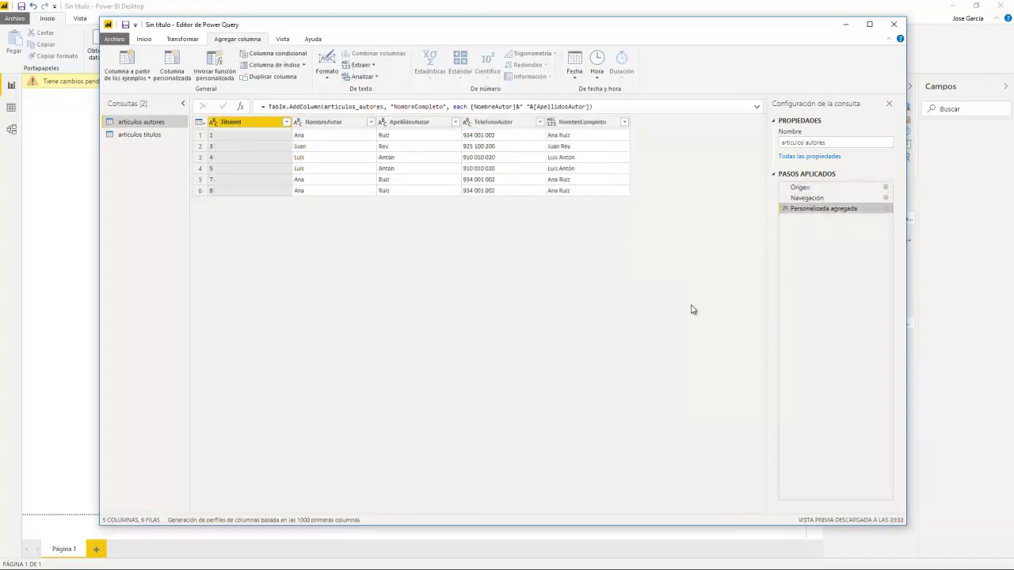
click(887, 209)
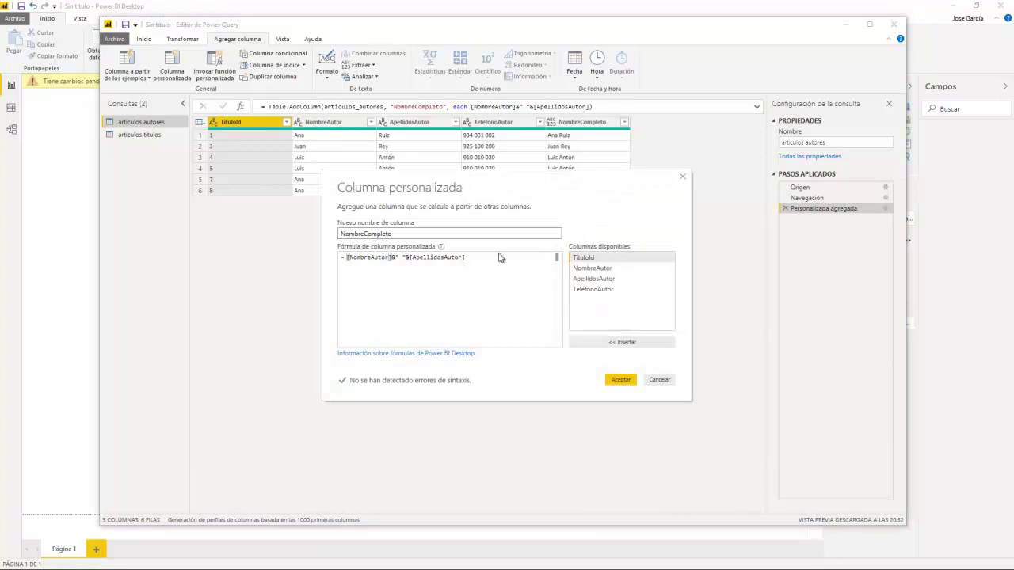
click(660, 380)
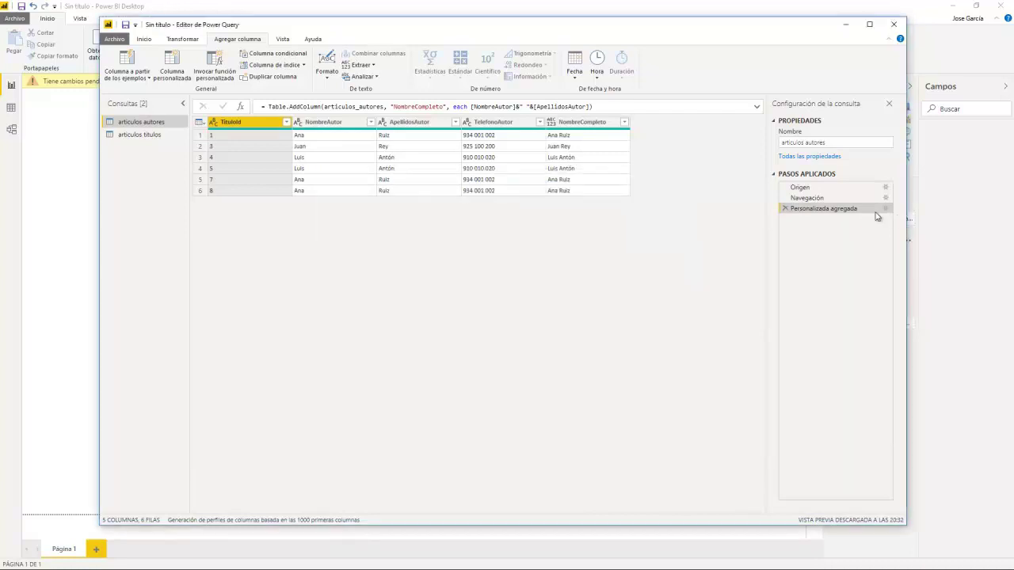
click(122, 134)
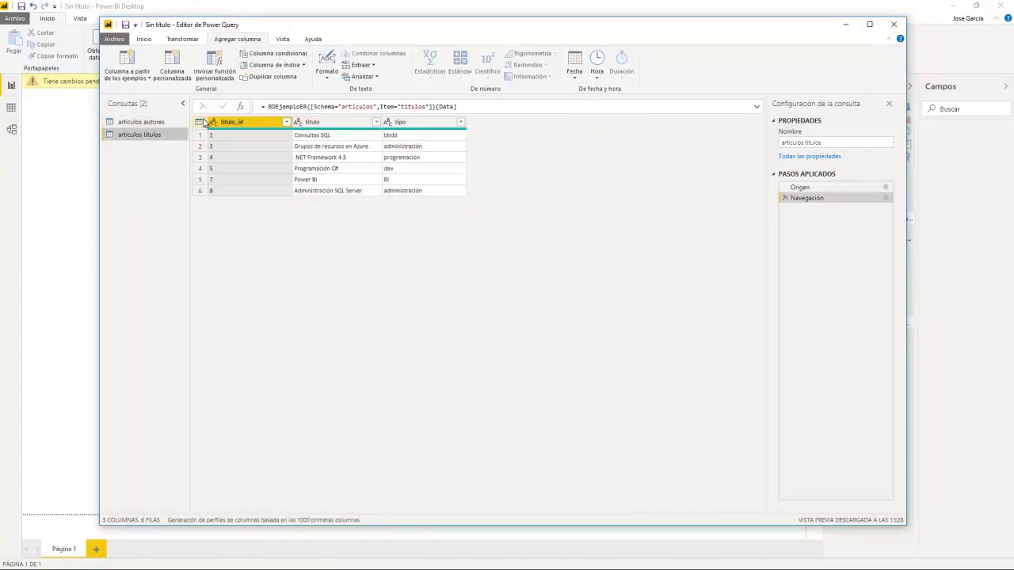
Step: Apply the query changes with Cerrar y aplicar and return to the report
click(144, 39)
click(125, 80)
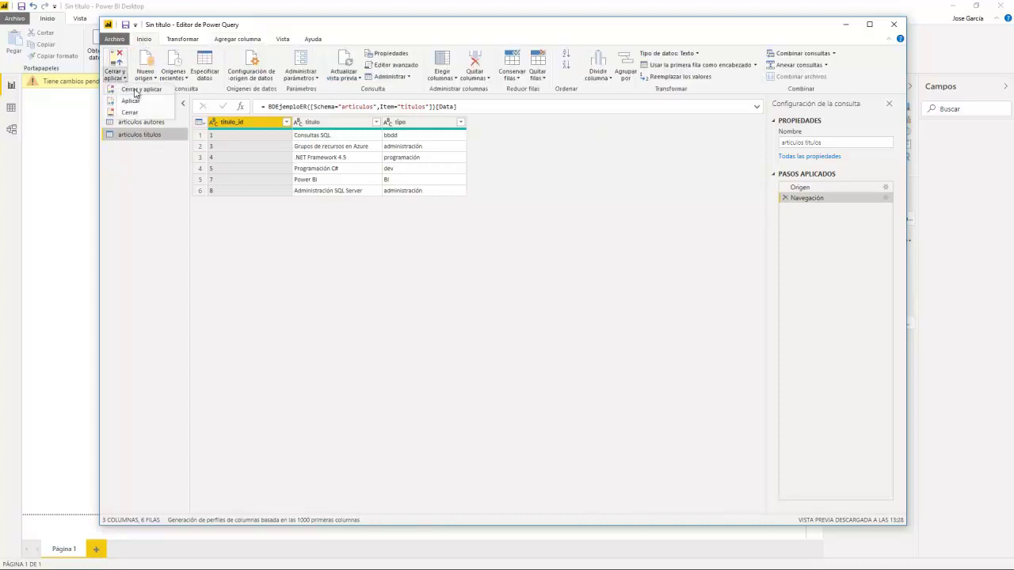
click(137, 93)
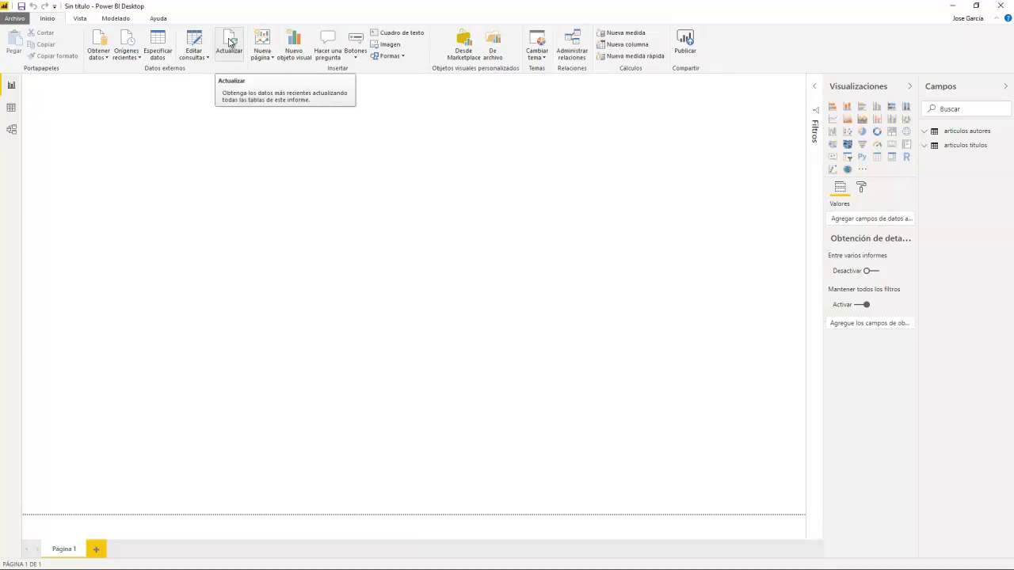
Step: Review the loaded articulos titulos and articulos autores tables in data view, then show Modelado
click(11, 107)
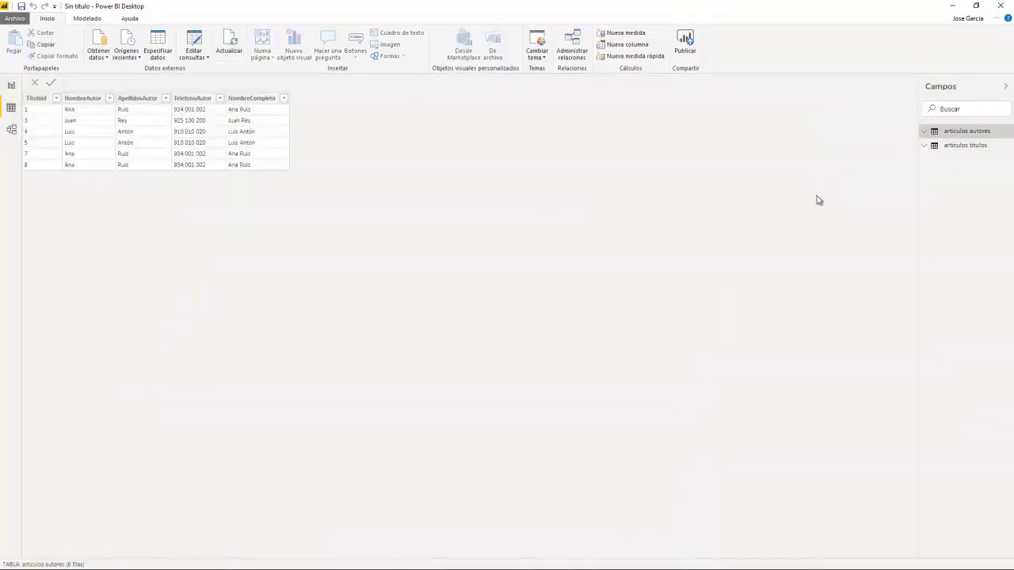
click(927, 149)
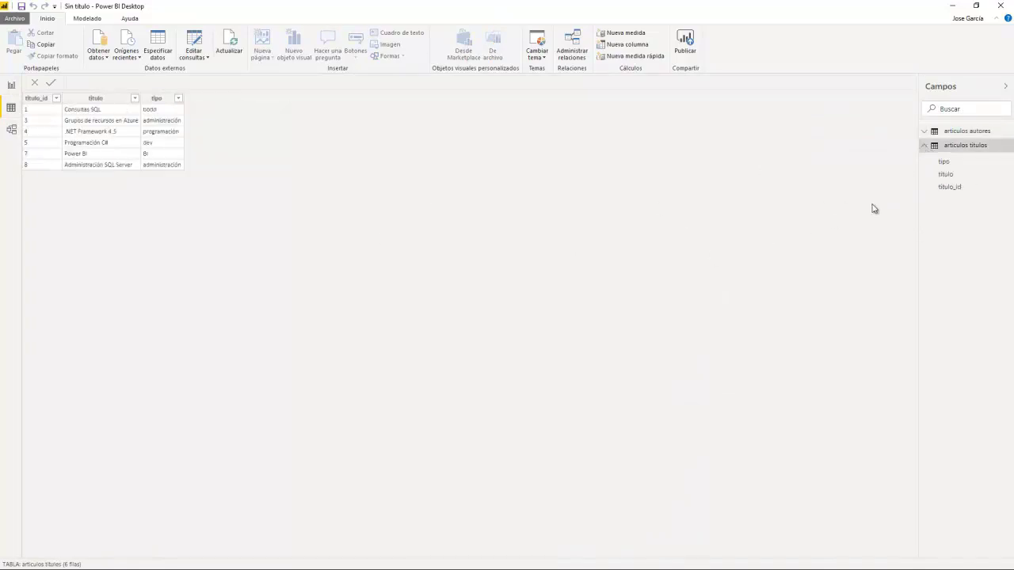
click(929, 133)
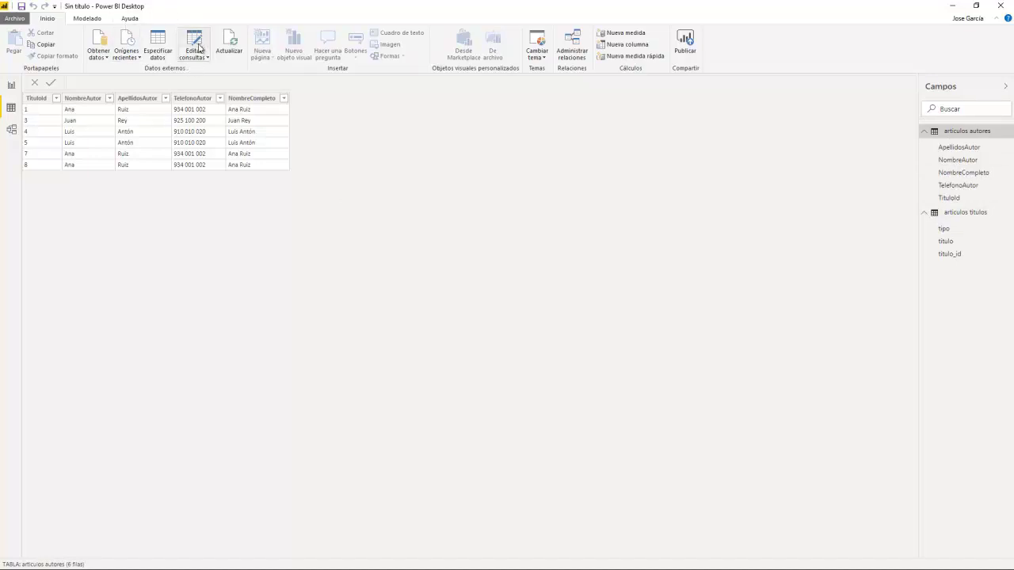
click(198, 49)
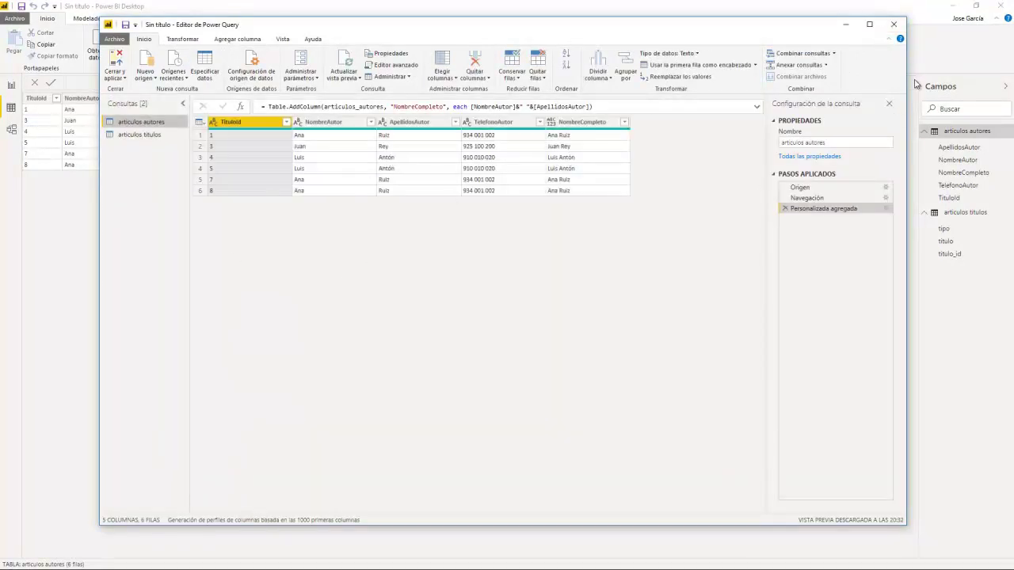
click(893, 25)
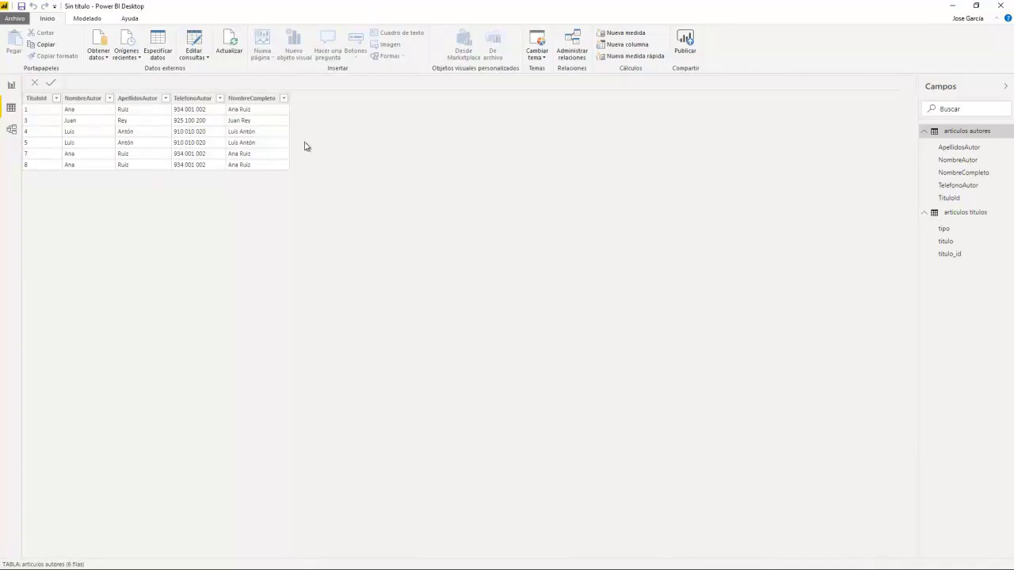
click(98, 21)
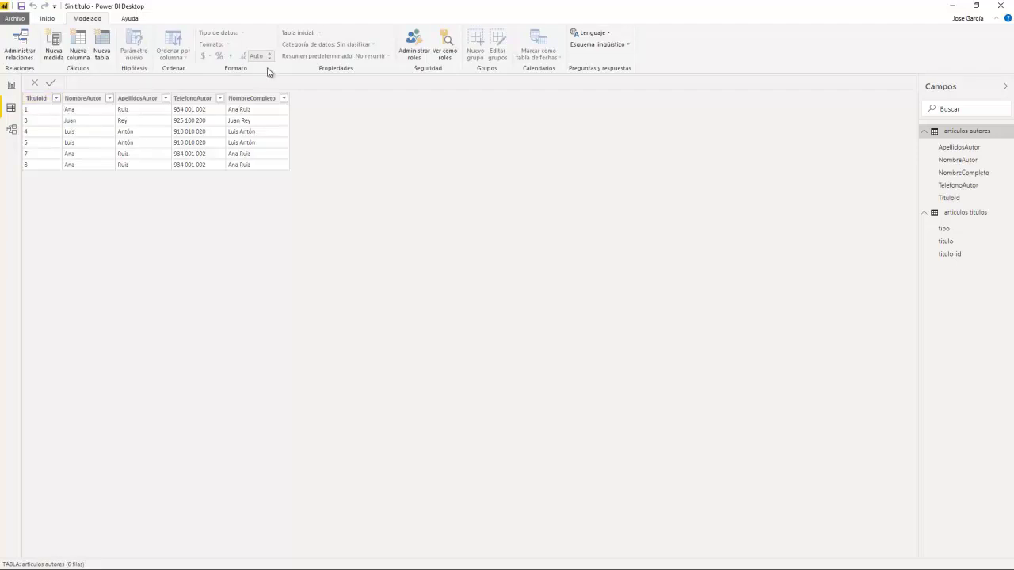
Step: Check the data type of the ApellidosAutor column without changing it
click(179, 100)
click(147, 100)
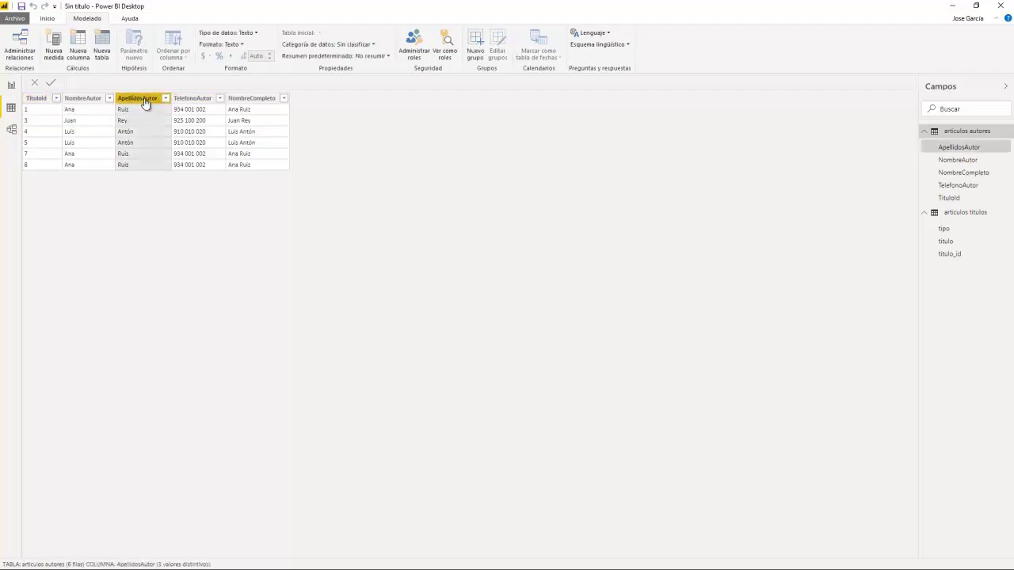
click(256, 33)
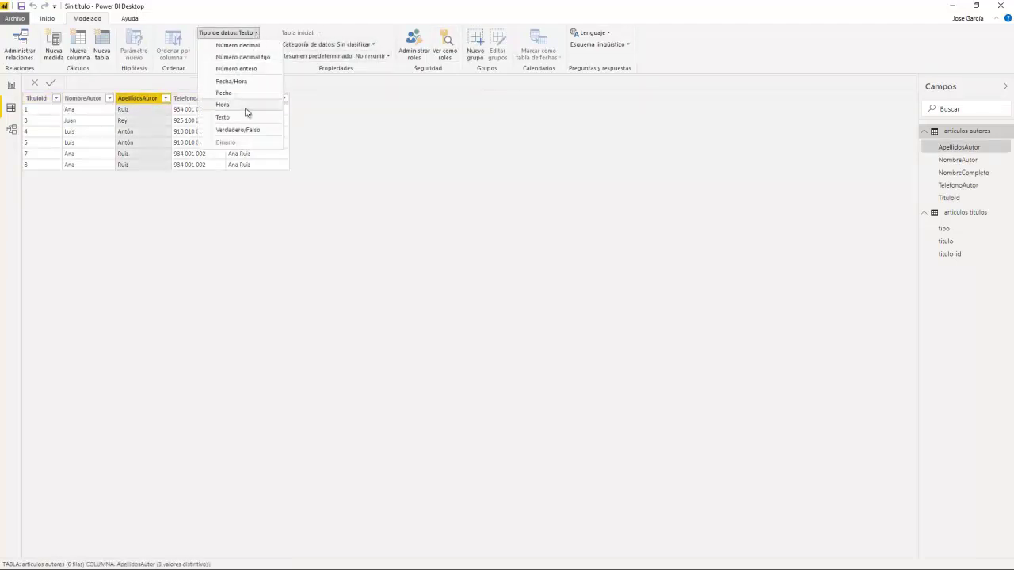
click(351, 125)
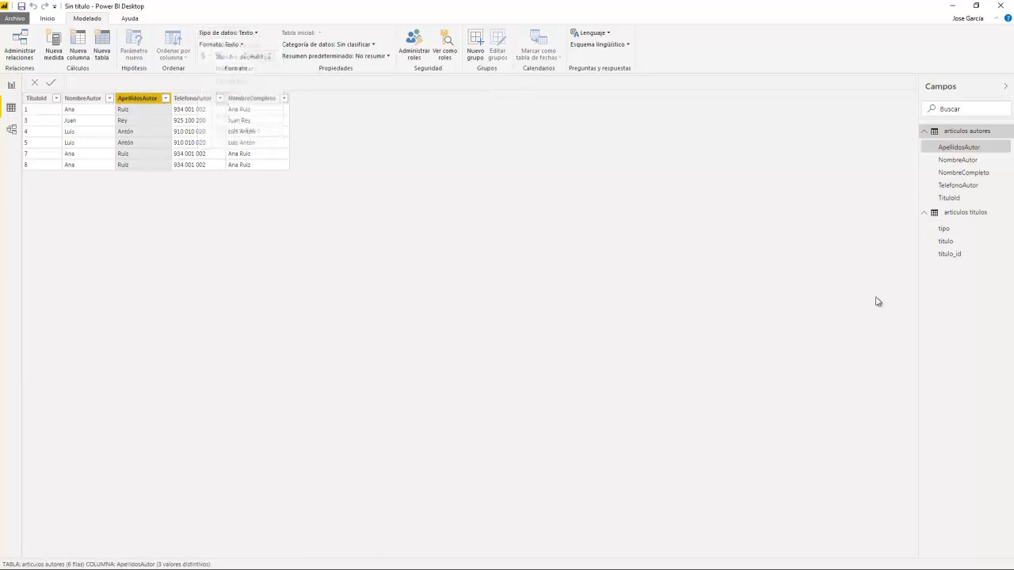
Step: In the articulos titulos table, confirm the tipo column stays Texto
click(951, 253)
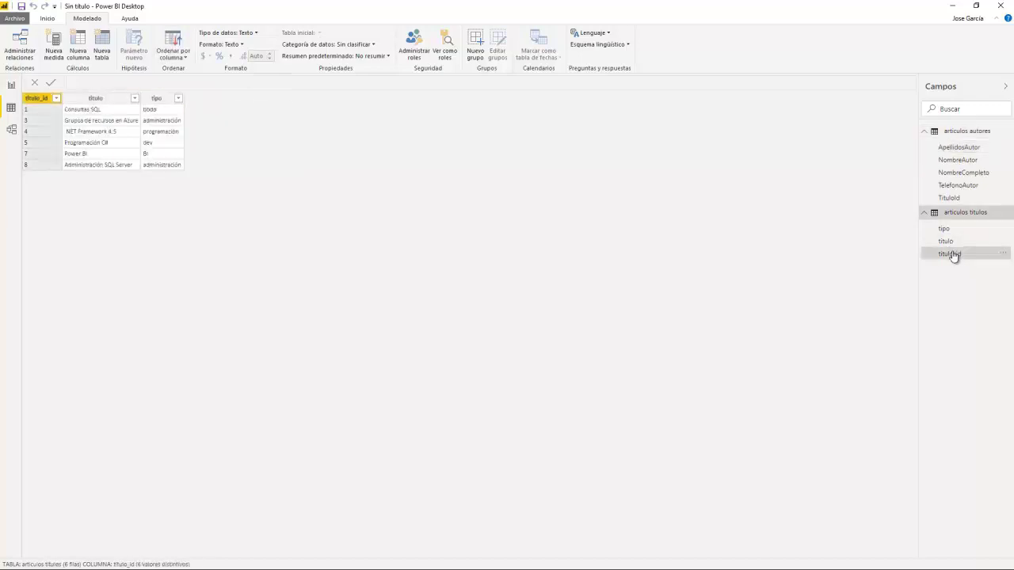
click(157, 99)
click(256, 32)
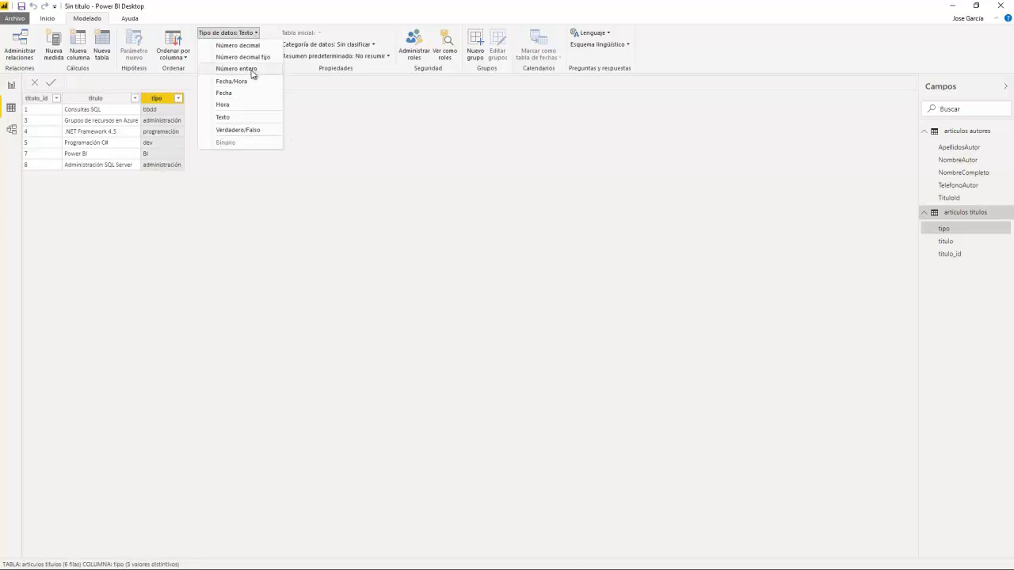
click(45, 101)
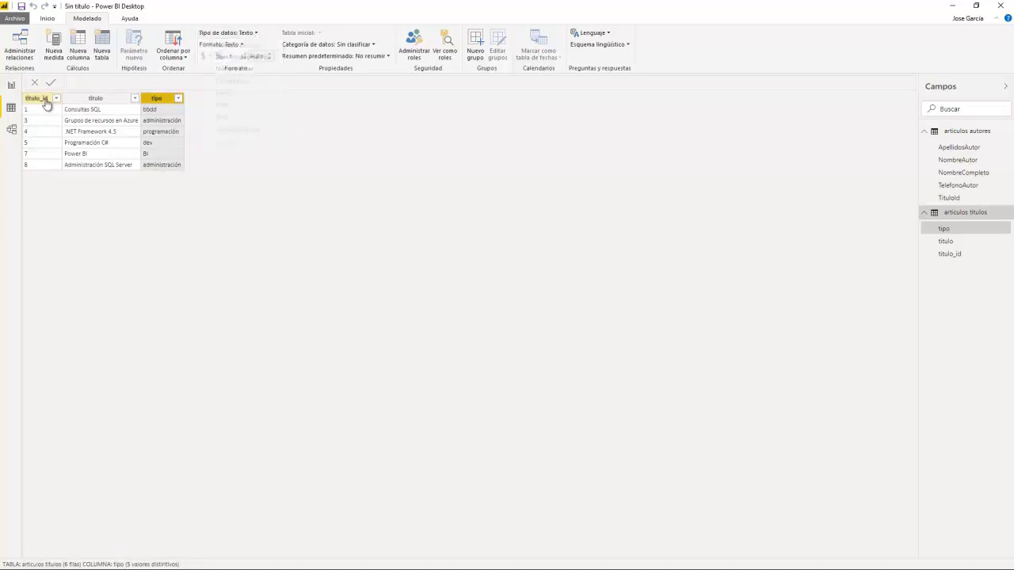
click(256, 33)
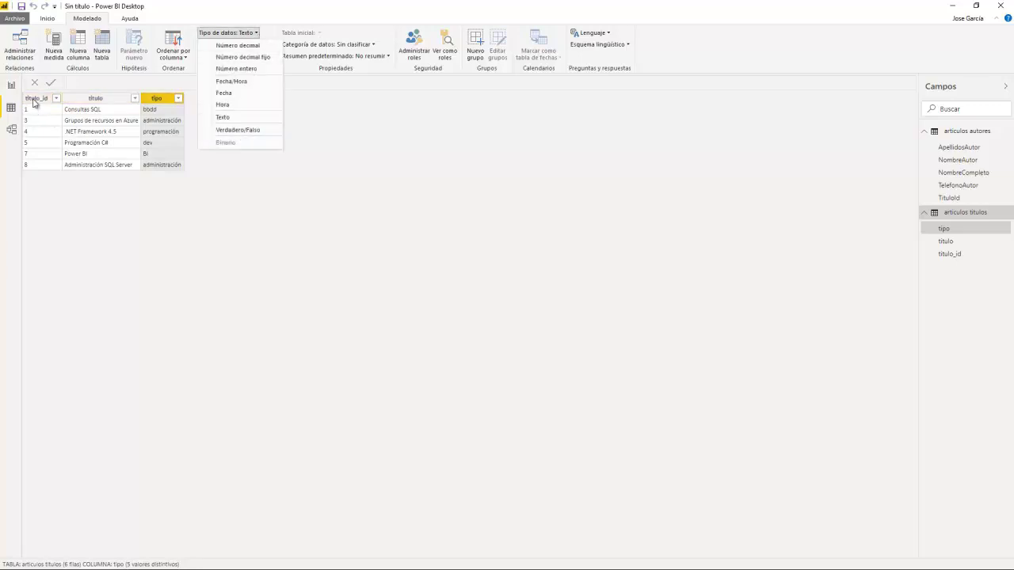
click(352, 157)
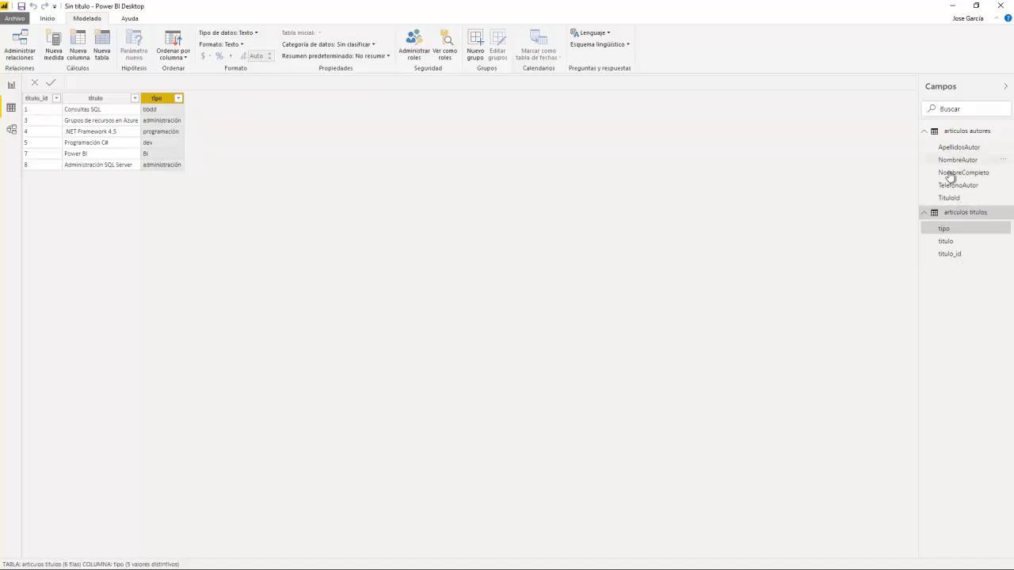
Step: Leave titulo_id's data category unclassified and return to the Inicio ribbon
click(954, 254)
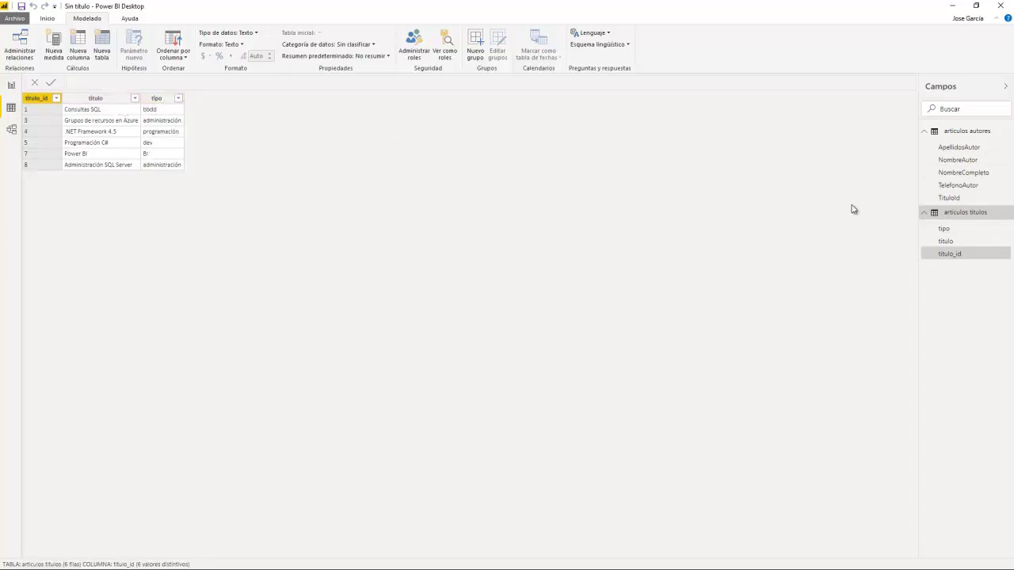
click(375, 46)
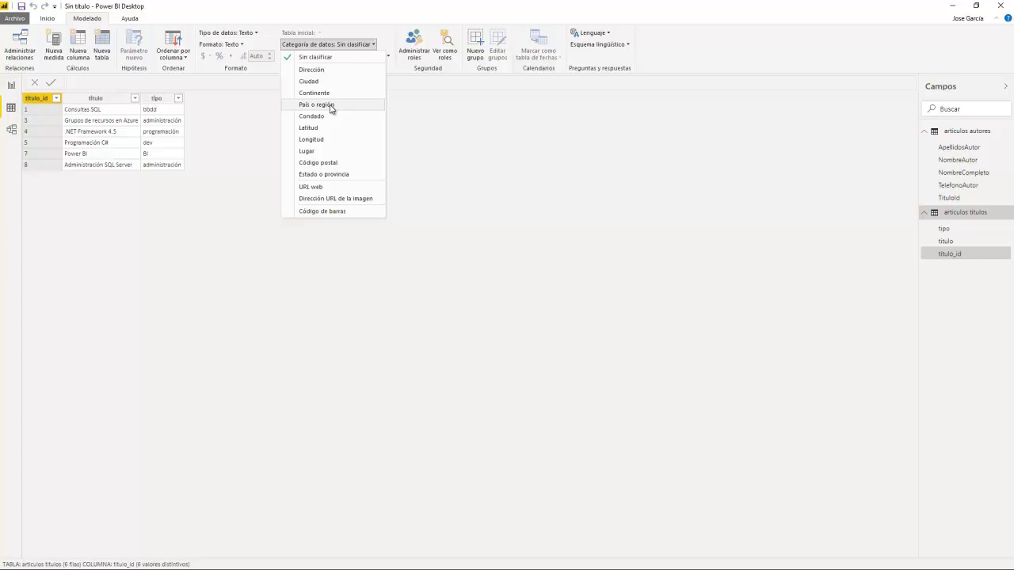
click(464, 146)
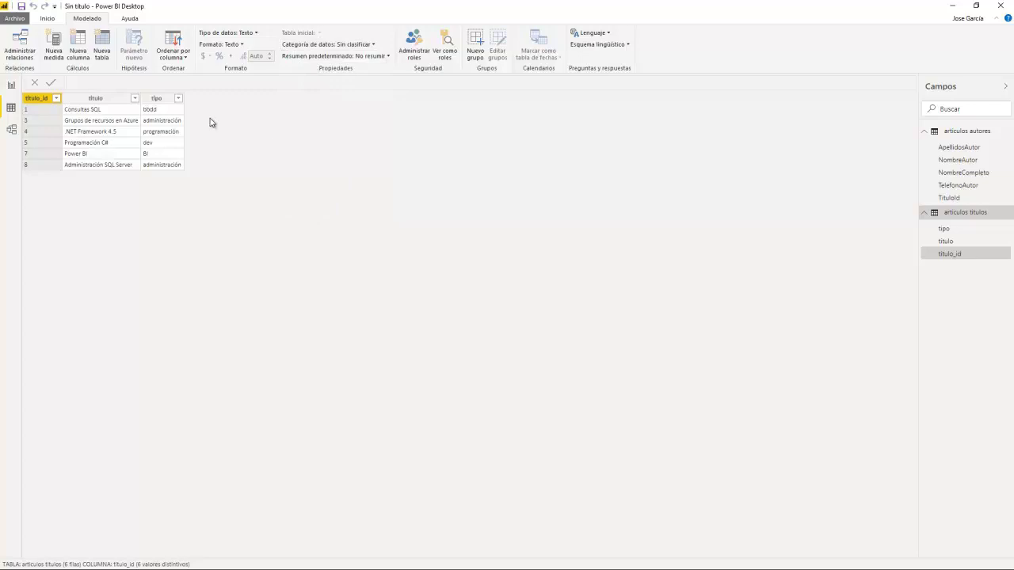
click(47, 18)
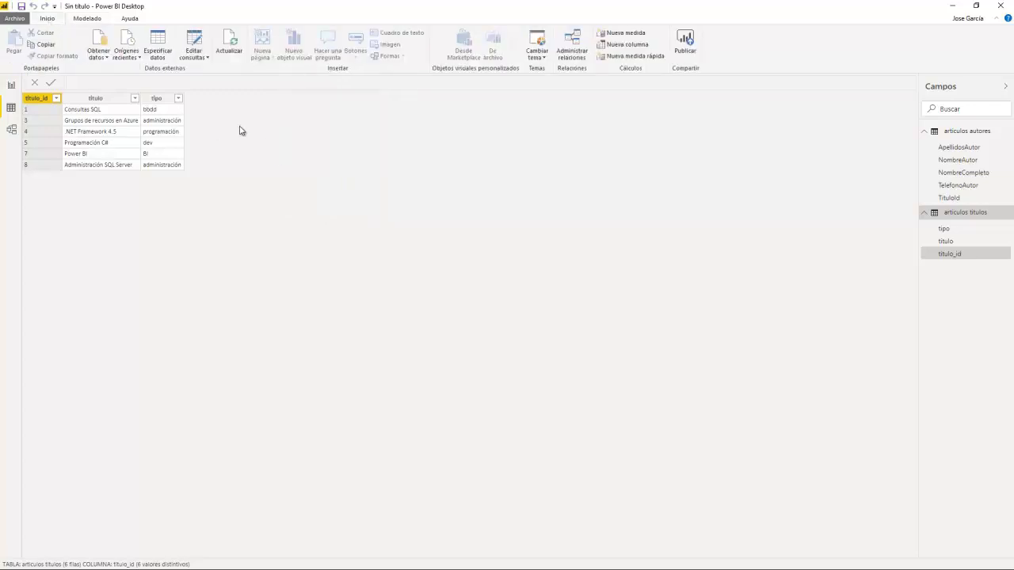
Step: Glance at the query editor, then start a new SQL Server database connection
click(194, 46)
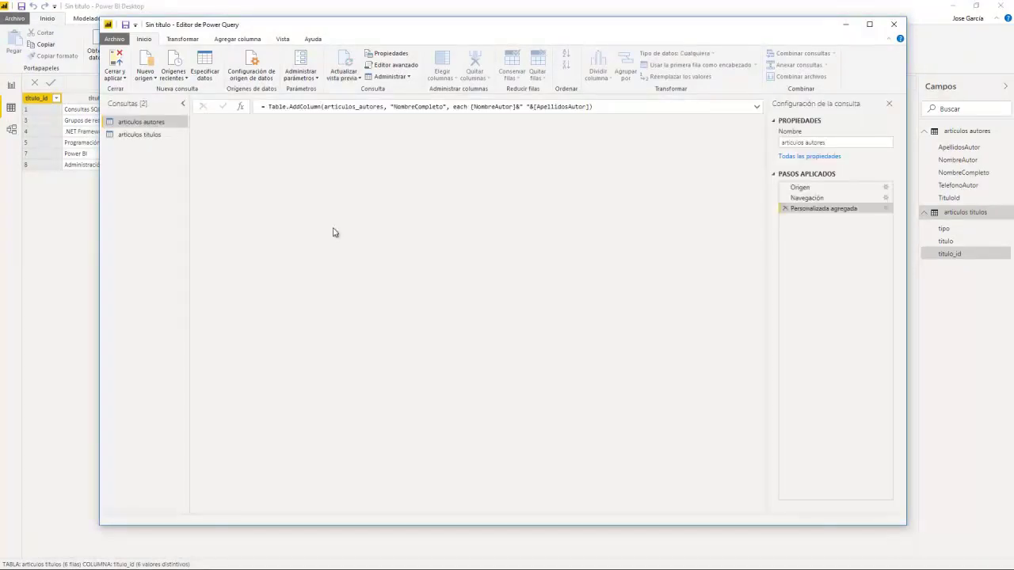
click(895, 26)
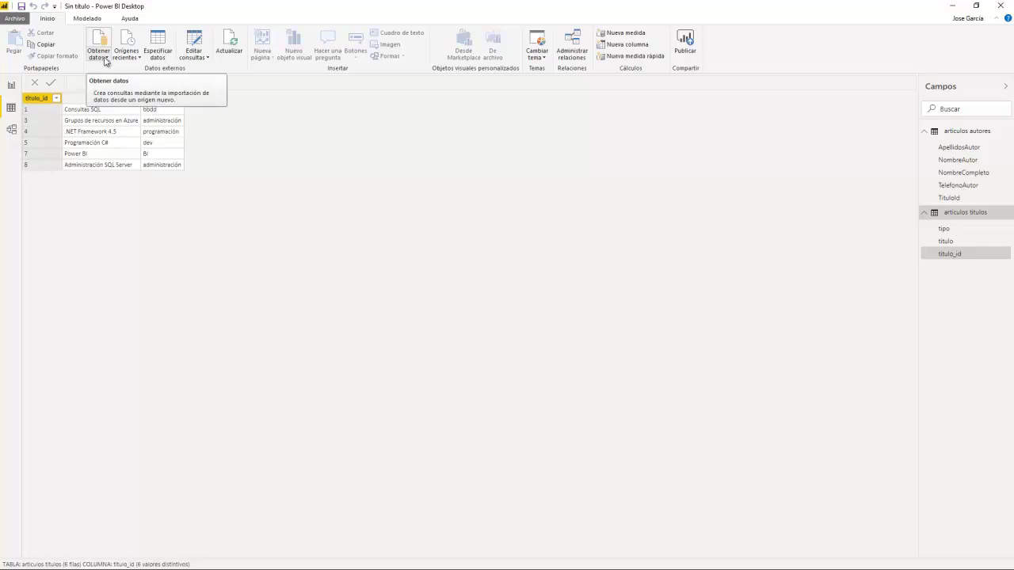
click(105, 60)
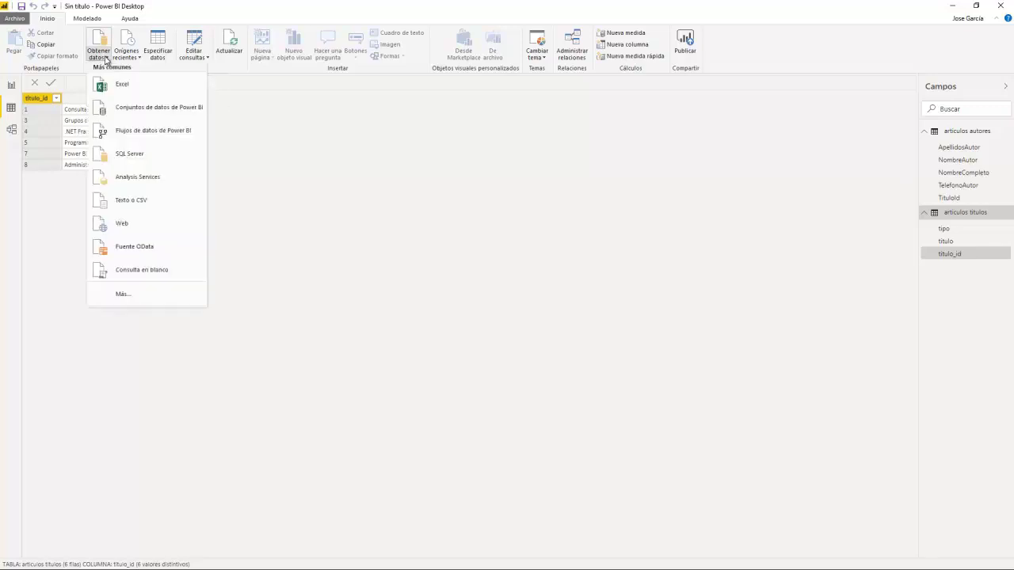
click(115, 154)
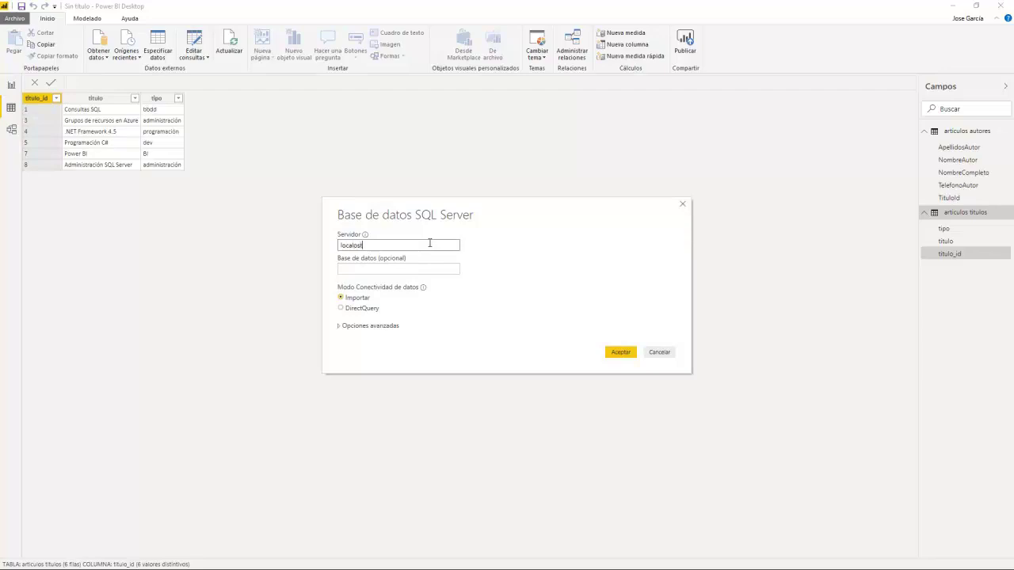
Step: Enter database BDEjemploER and paste the prepared SELECT statement into the advanced SQL box
click(396, 269)
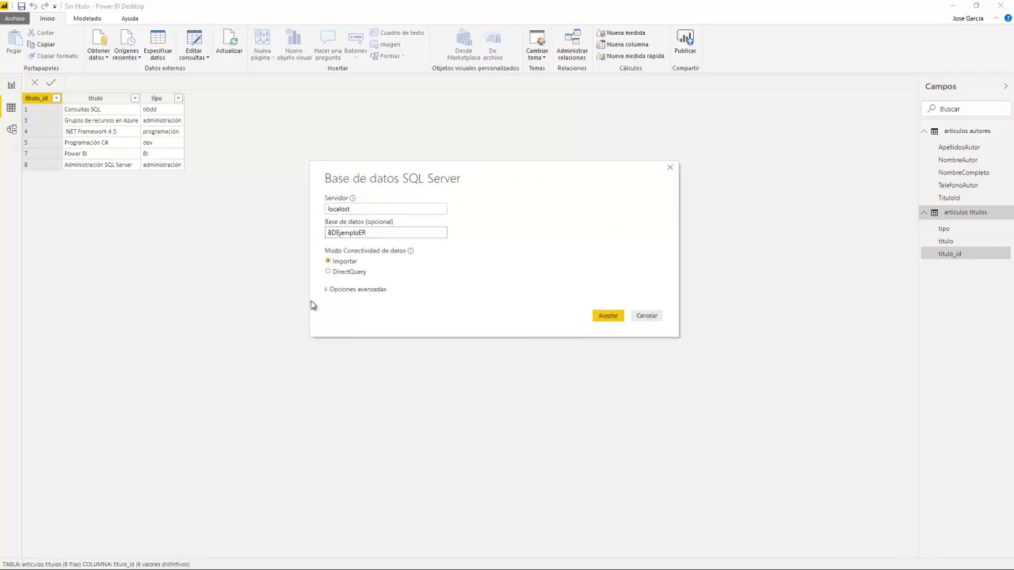
click(327, 293)
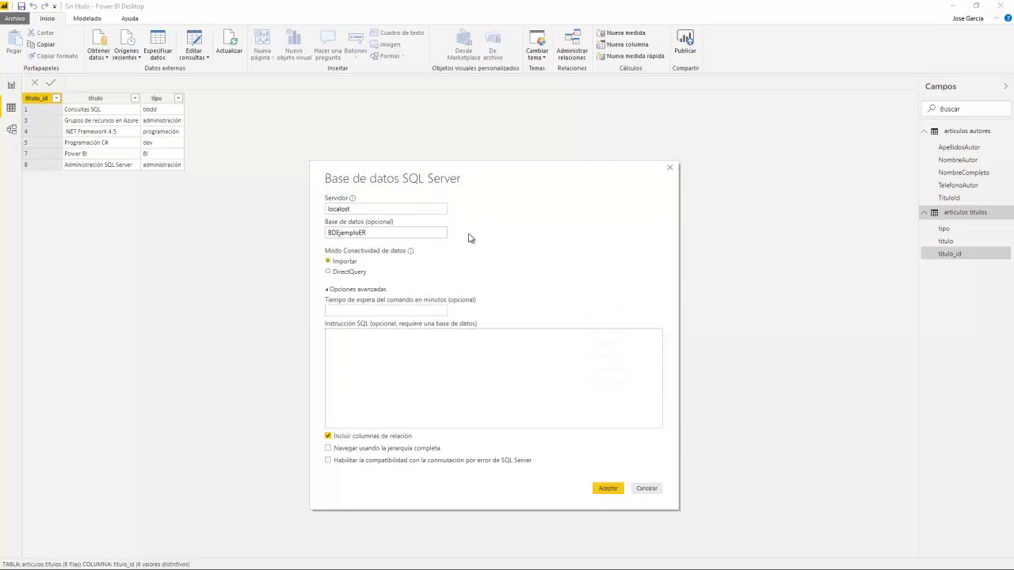
click(385, 354)
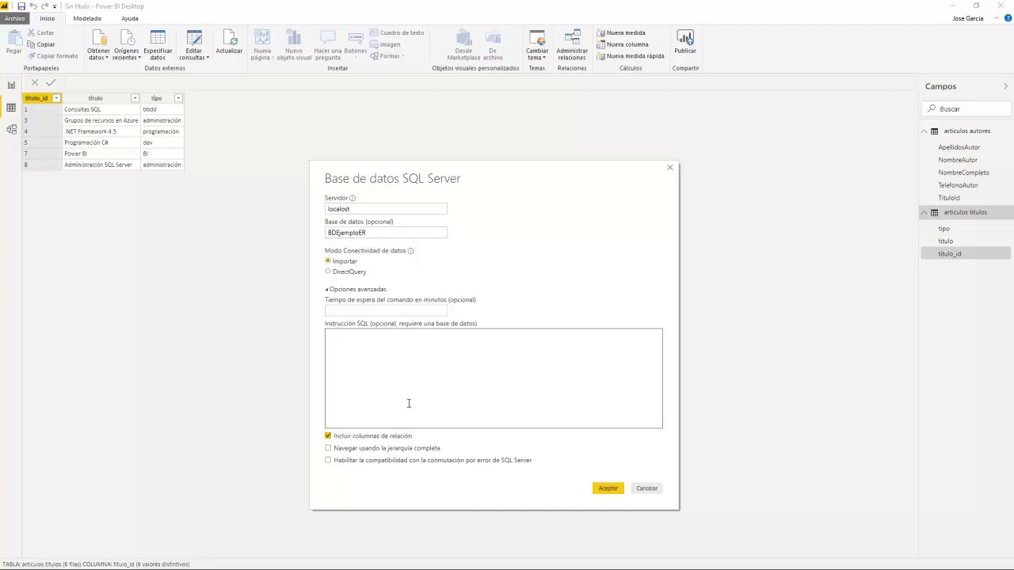
right_click(411, 346)
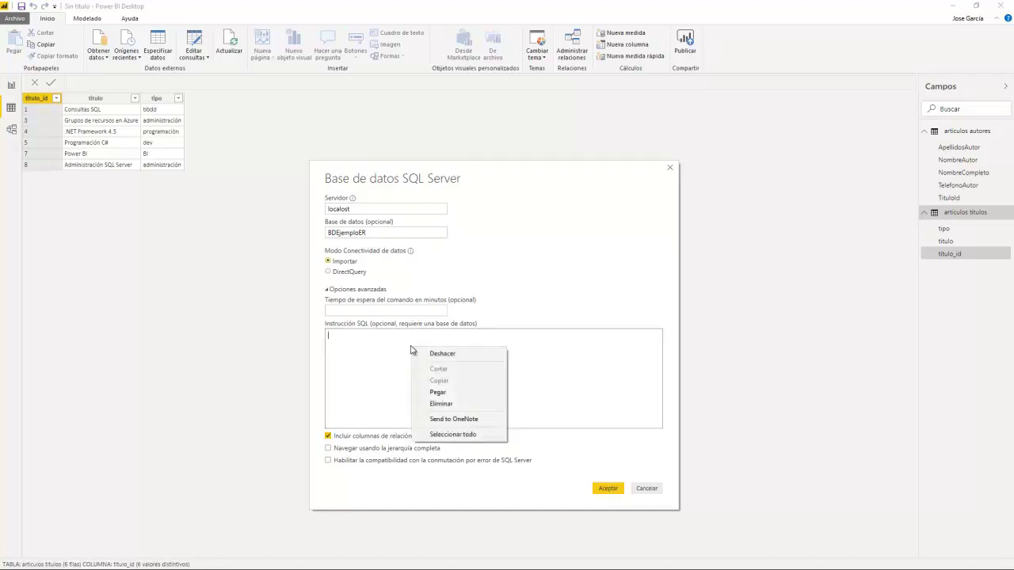
click(434, 391)
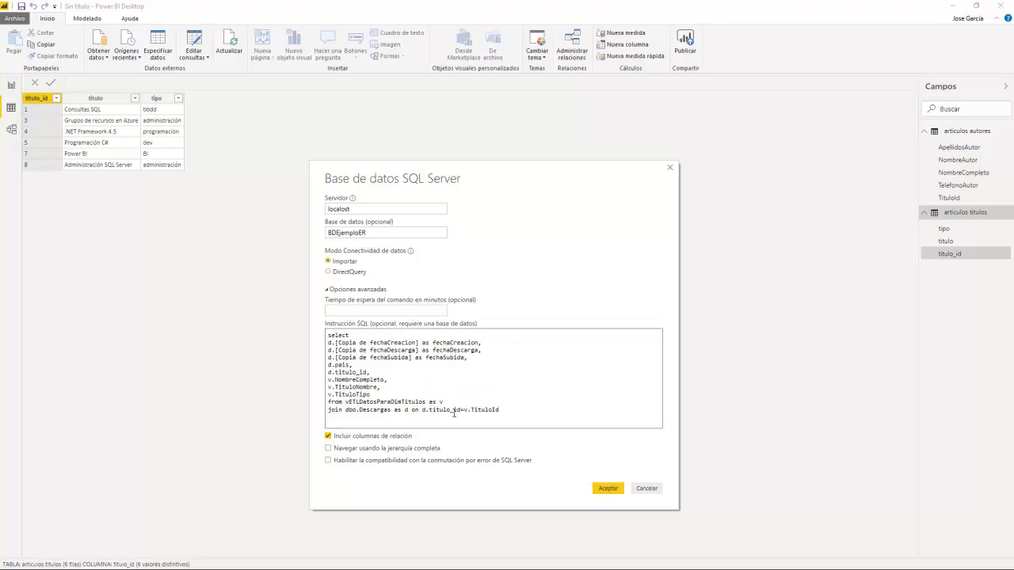
Step: Review the query's vETLDatosParaDimTitulos and dbo.Descargas join, then submit the connection
double_click(347, 402)
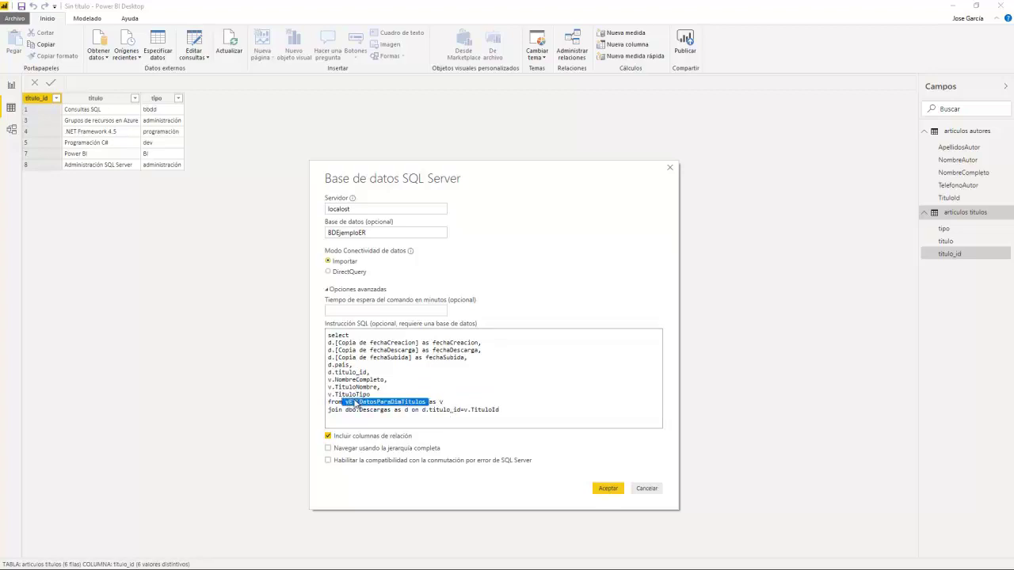
double_click(343, 402)
click(346, 402)
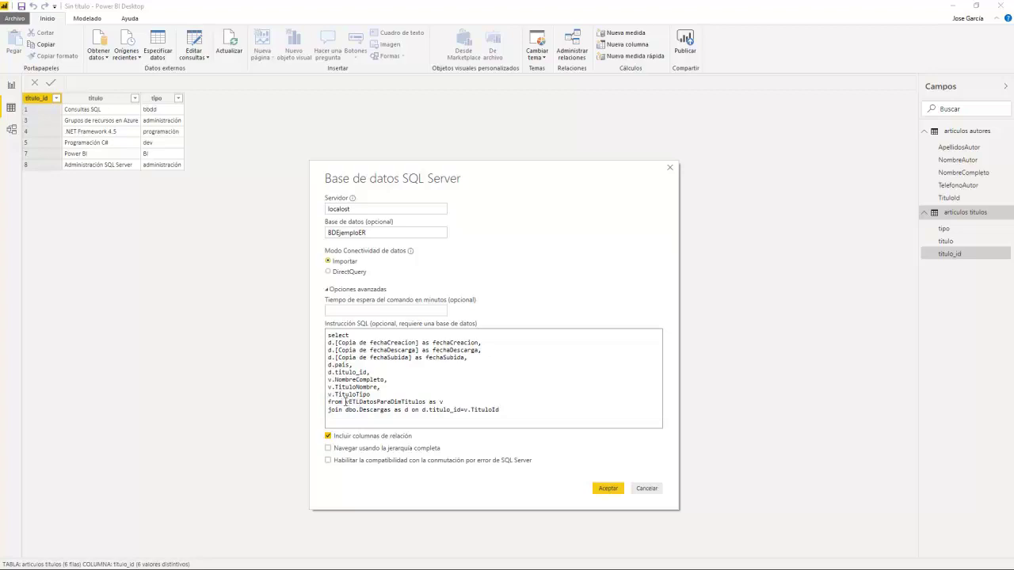
drag(346, 401, 429, 405)
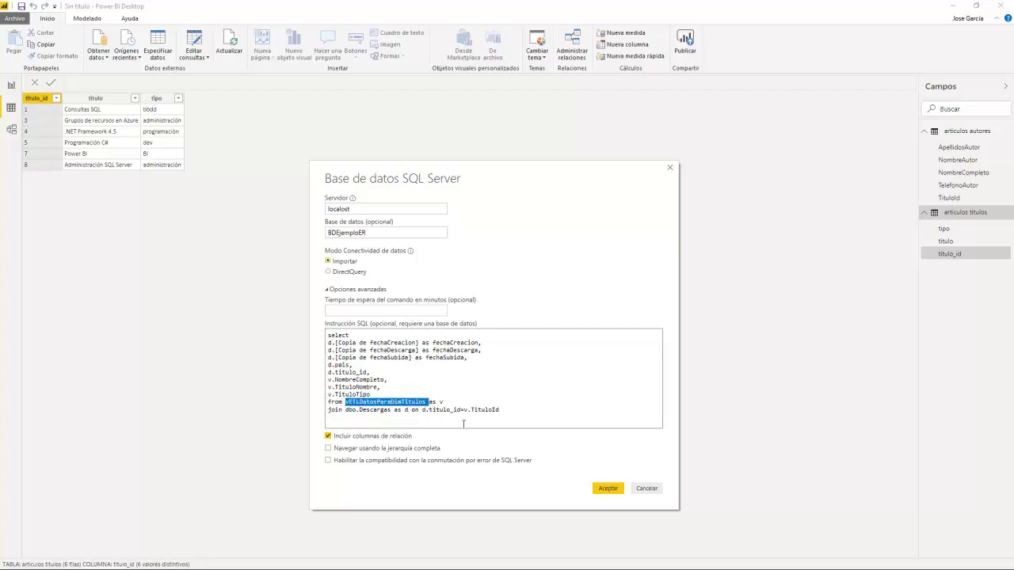
drag(345, 410, 394, 411)
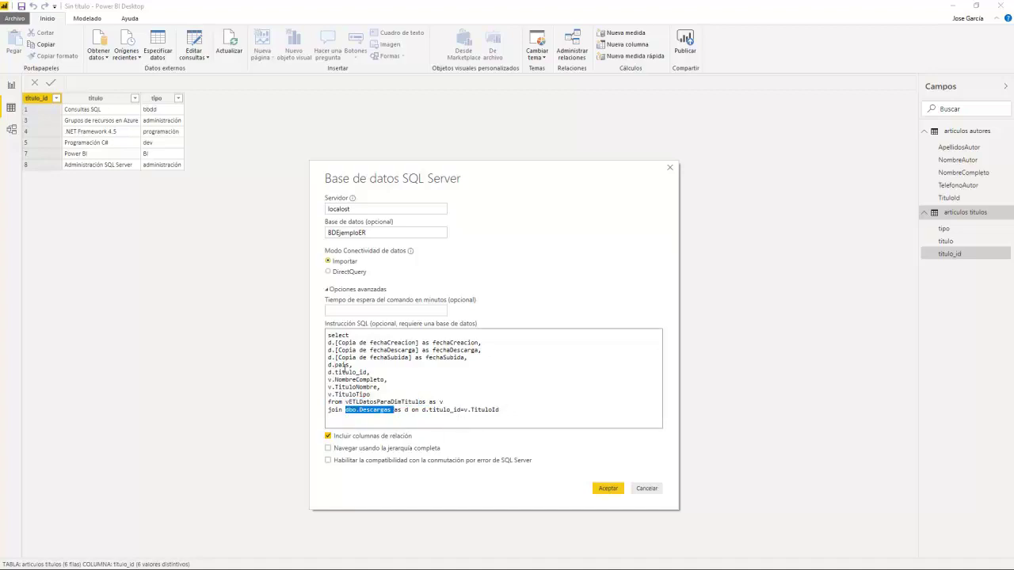
click(606, 488)
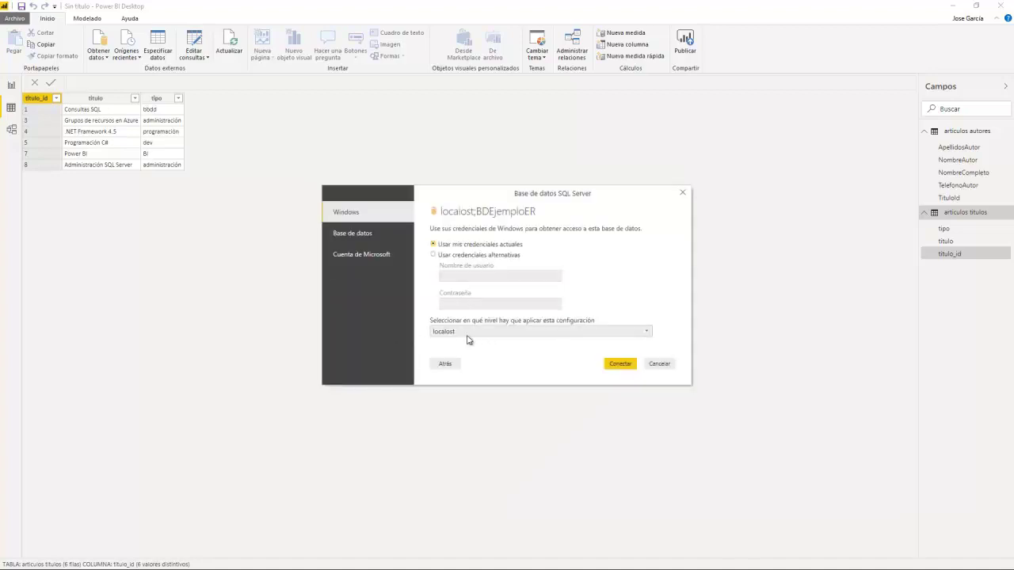
Step: Connect to localost;BDEjemploER using the current Windows credentials
click(621, 364)
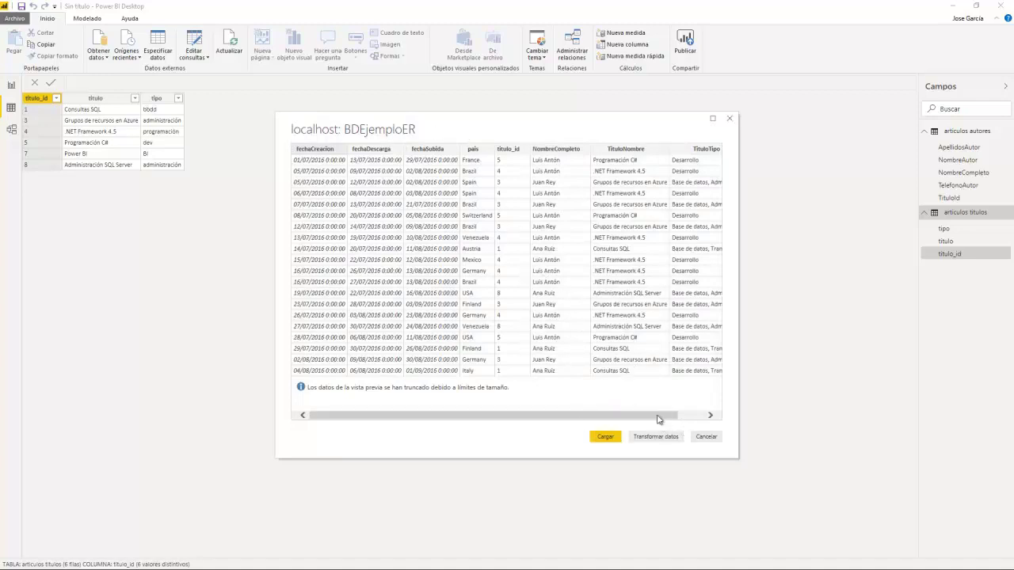
Step: Load the previewed download query results into the model as Consulta1
mouse_move(658, 419)
mouse_down()
mouse_move(709, 416)
mouse_move(657, 418)
mouse_up()
click(619, 442)
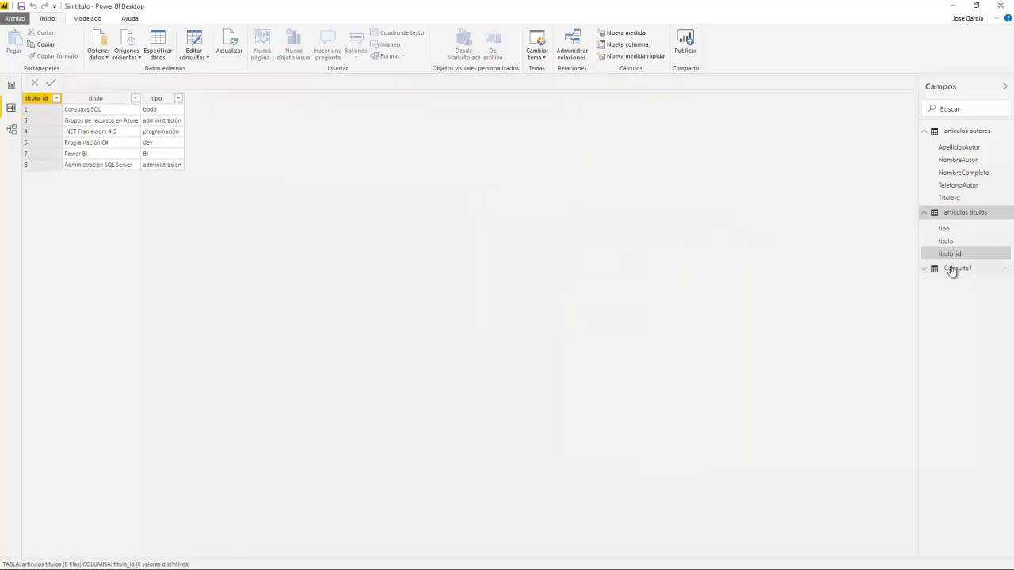
Step: Set Consulta1's pais column data category to País o región, then go to the report page
click(956, 269)
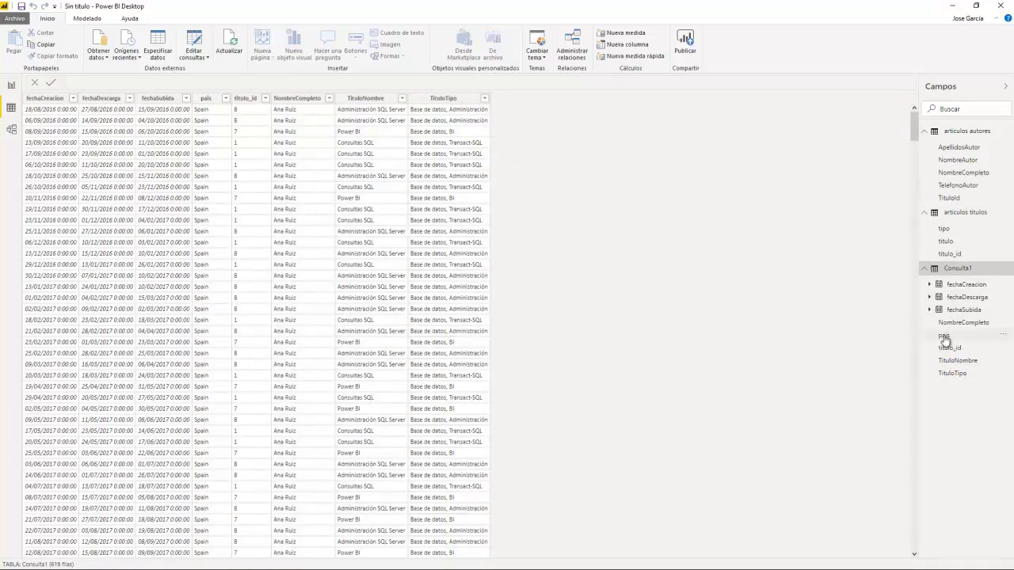
click(944, 336)
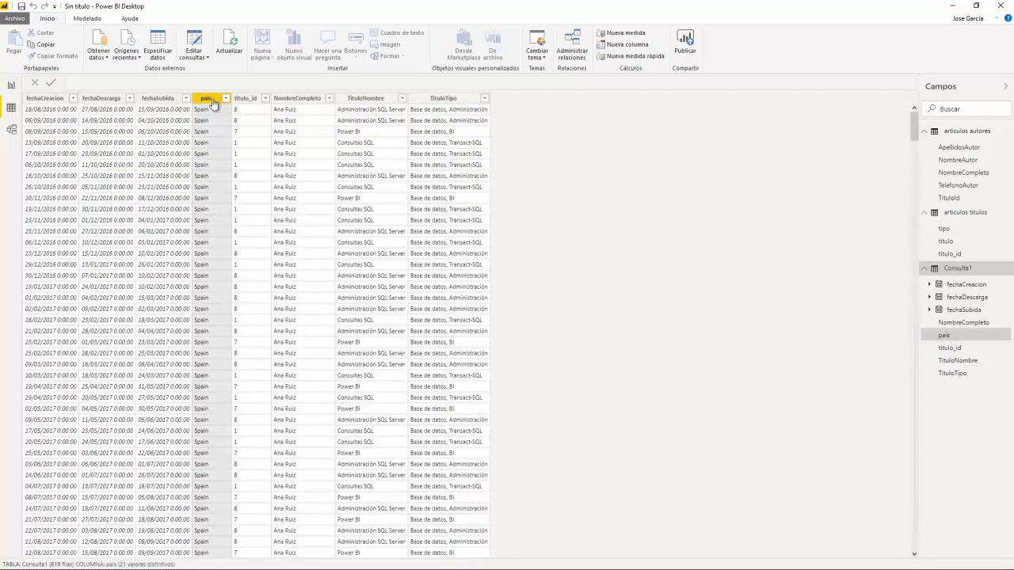
click(92, 19)
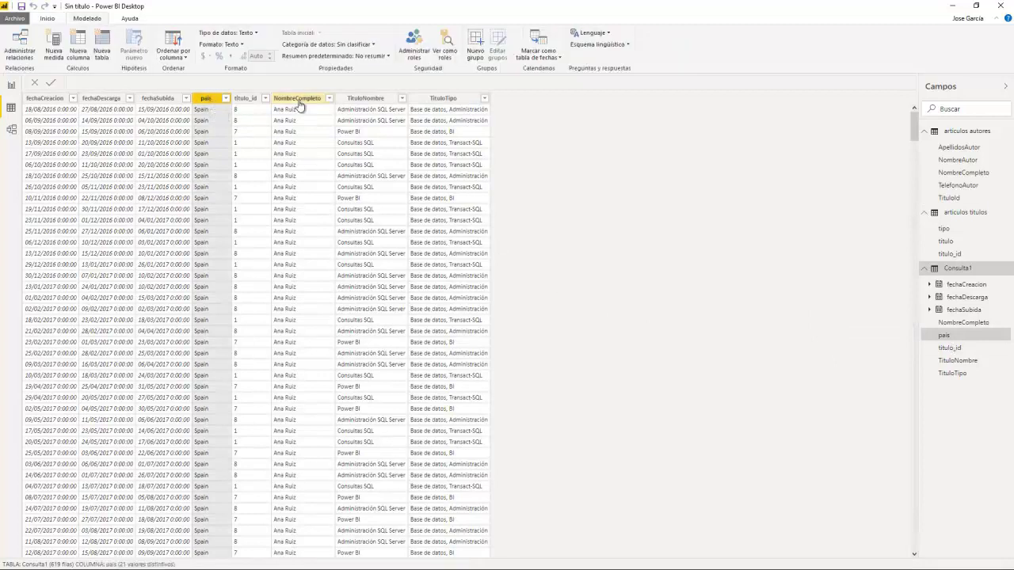
click(373, 45)
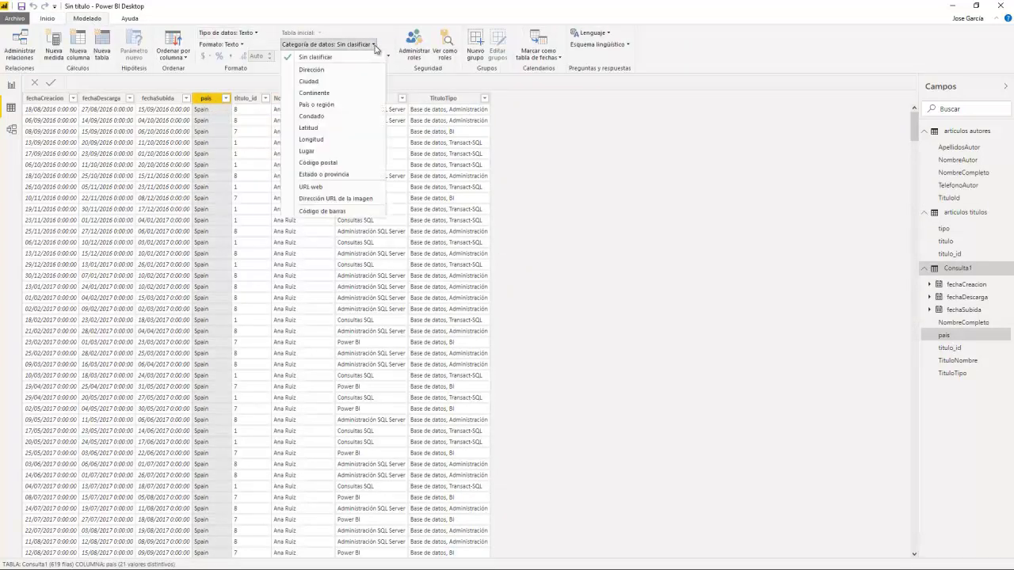
click(326, 105)
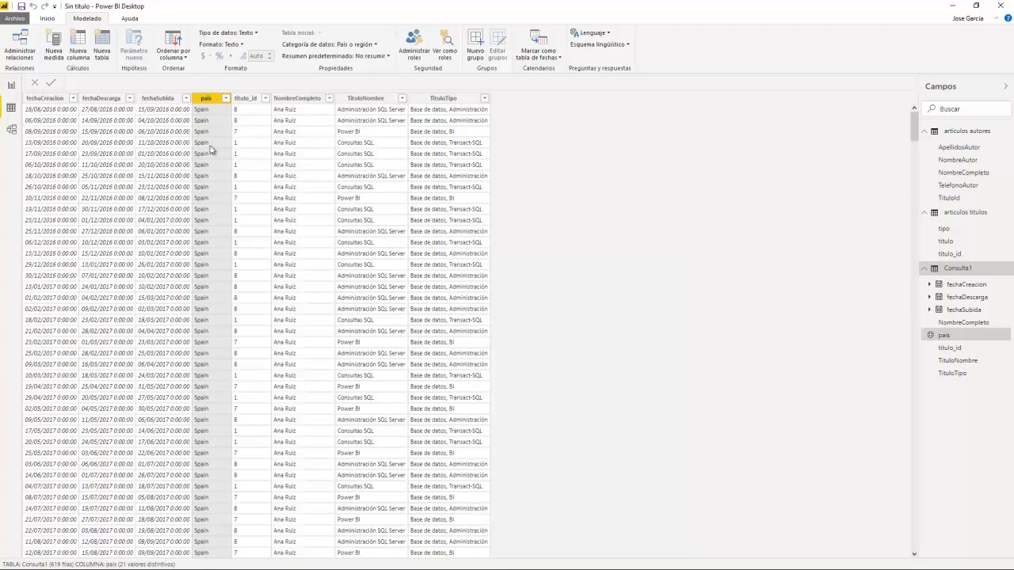
click(11, 84)
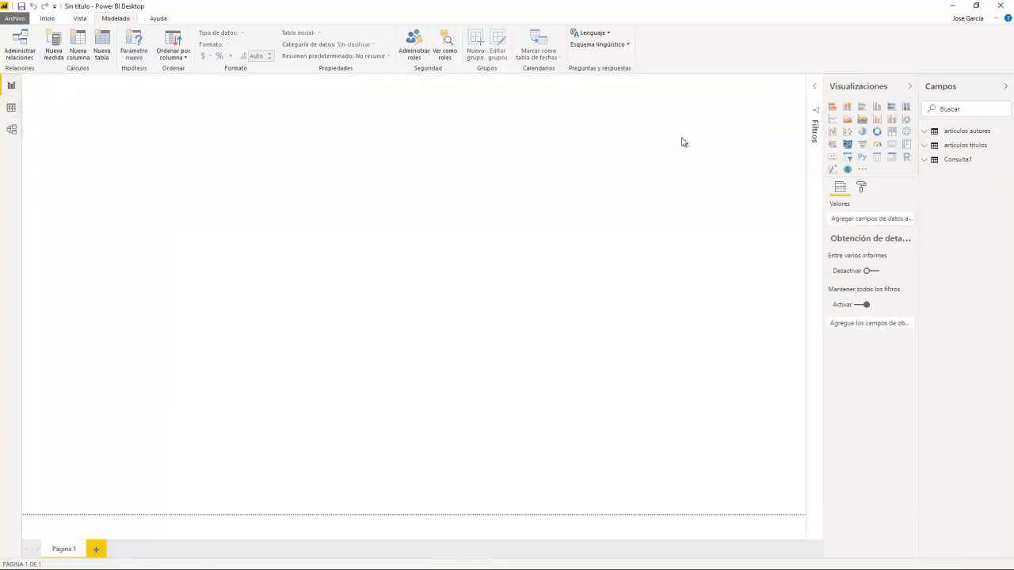
Step: Try a map visual with TituloNombre in the legend, then delete it
click(906, 131)
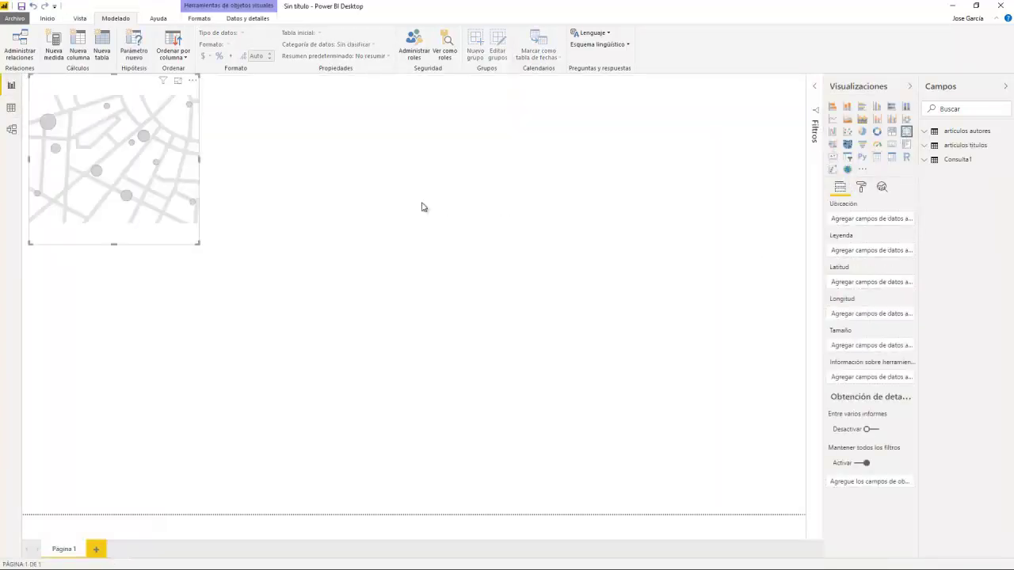
click(926, 161)
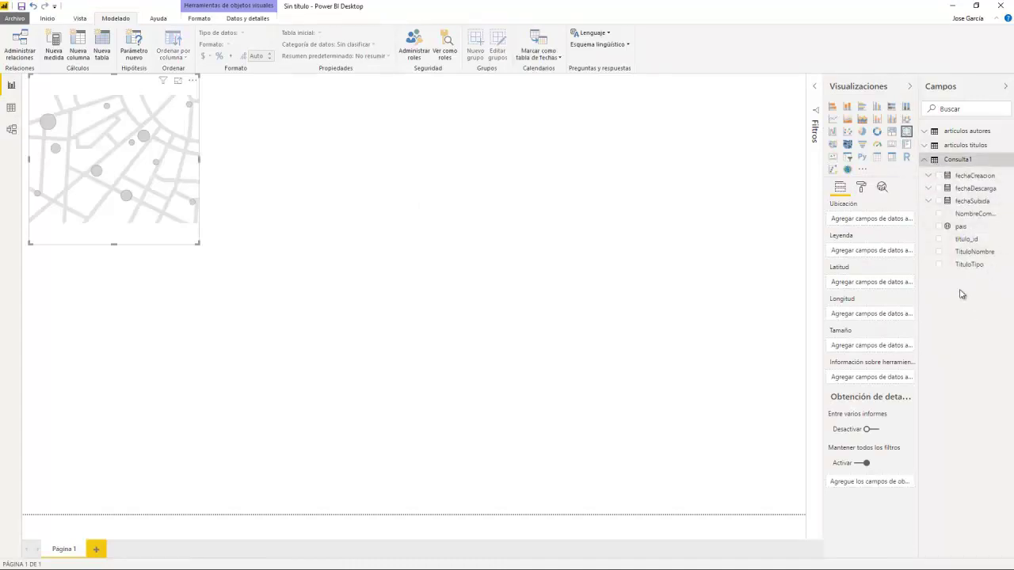
click(939, 252)
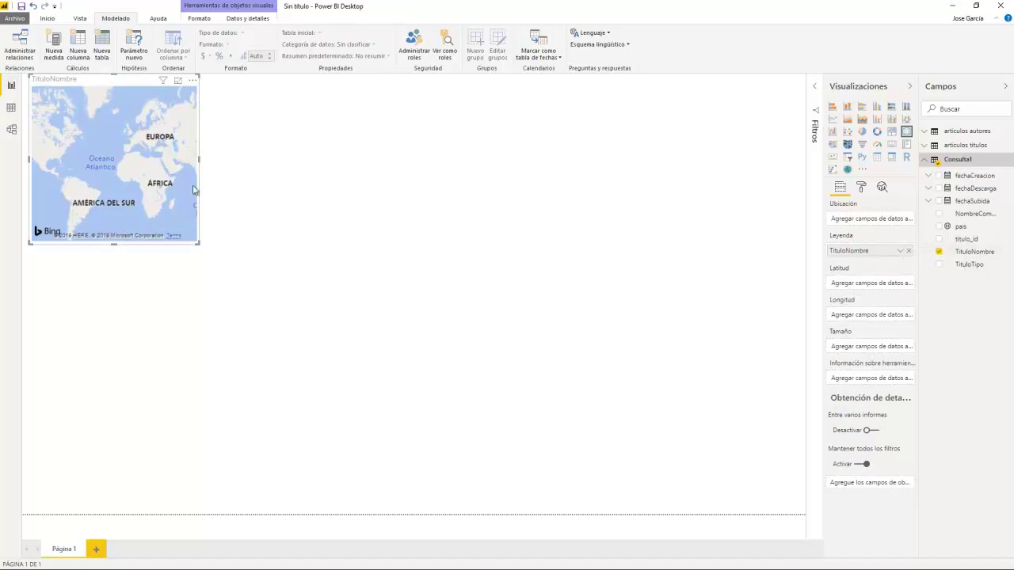
click(338, 155)
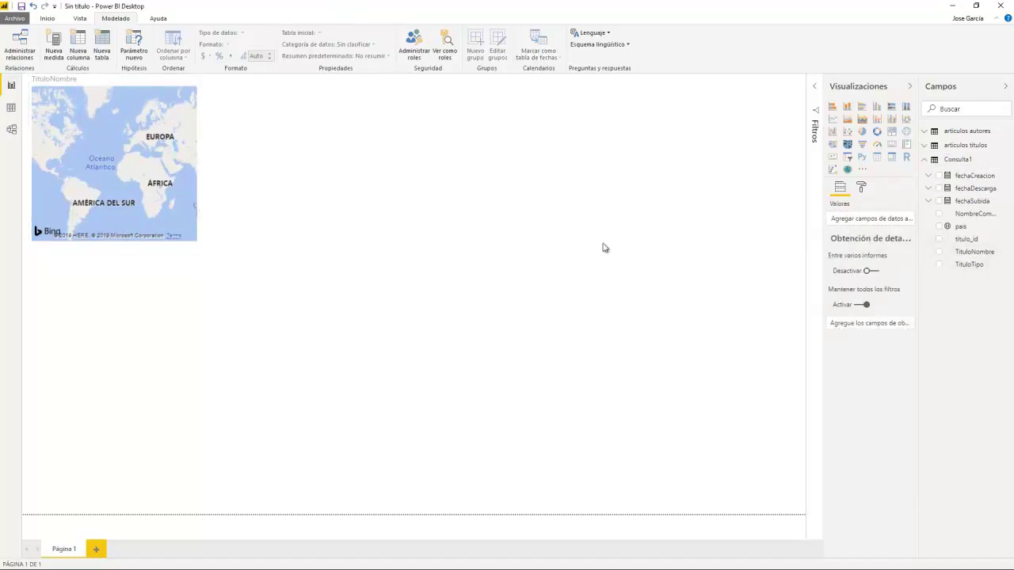
click(121, 174)
key(Delete)
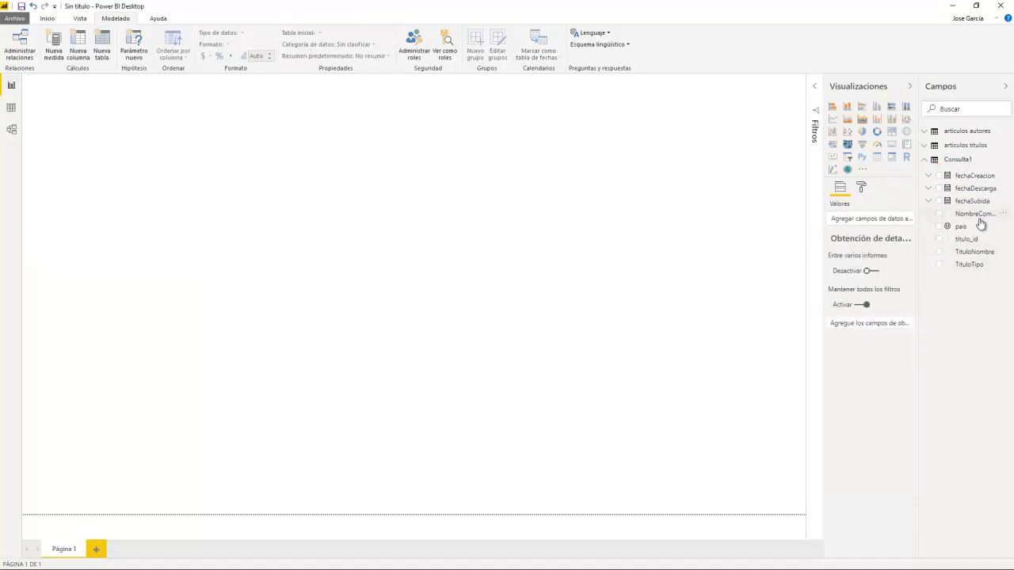
Step: Build and delete a TituloNombre-pais table and a pais country map, then view Consulta1's rows
click(939, 251)
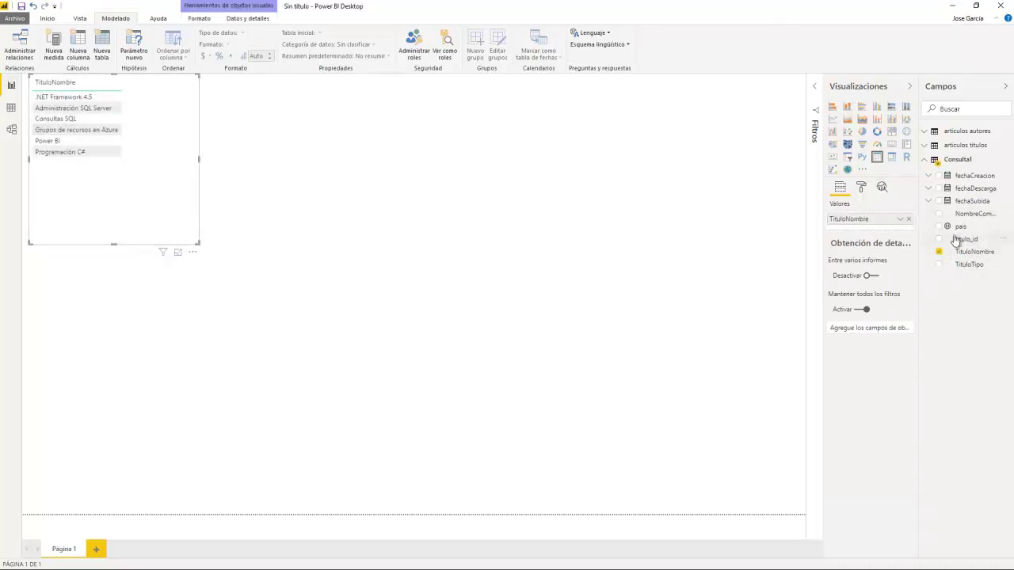
click(940, 227)
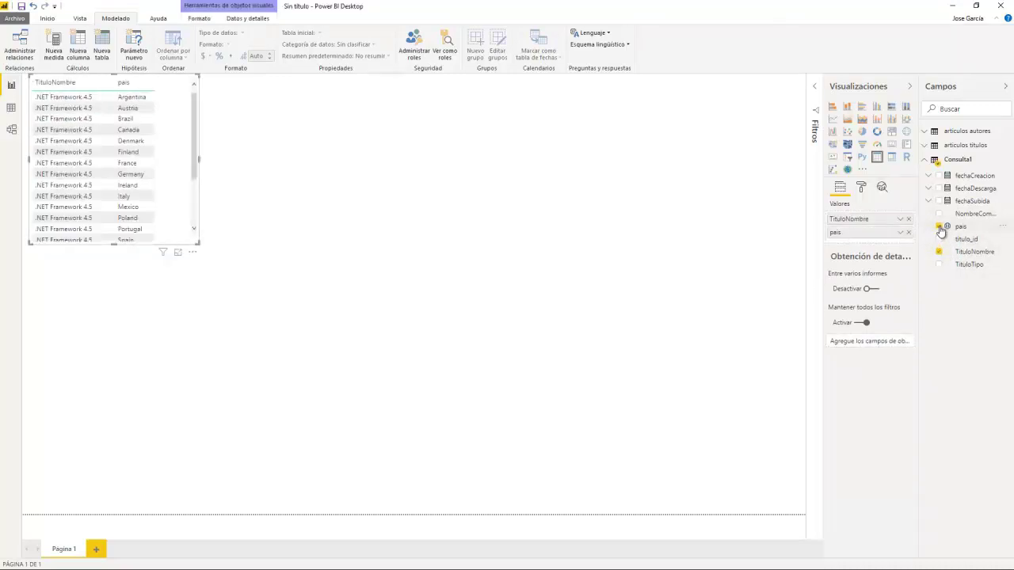
click(387, 163)
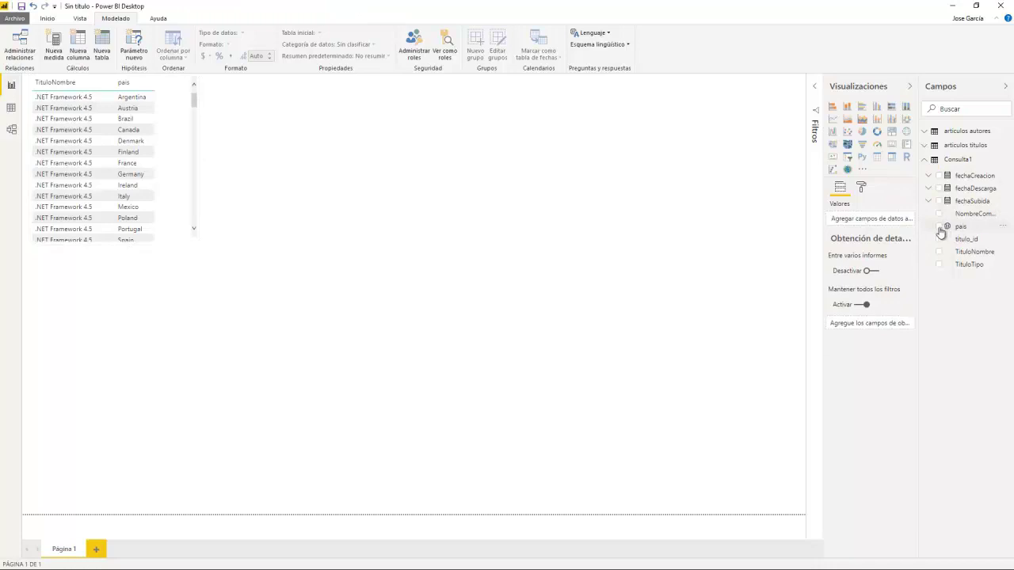
click(940, 229)
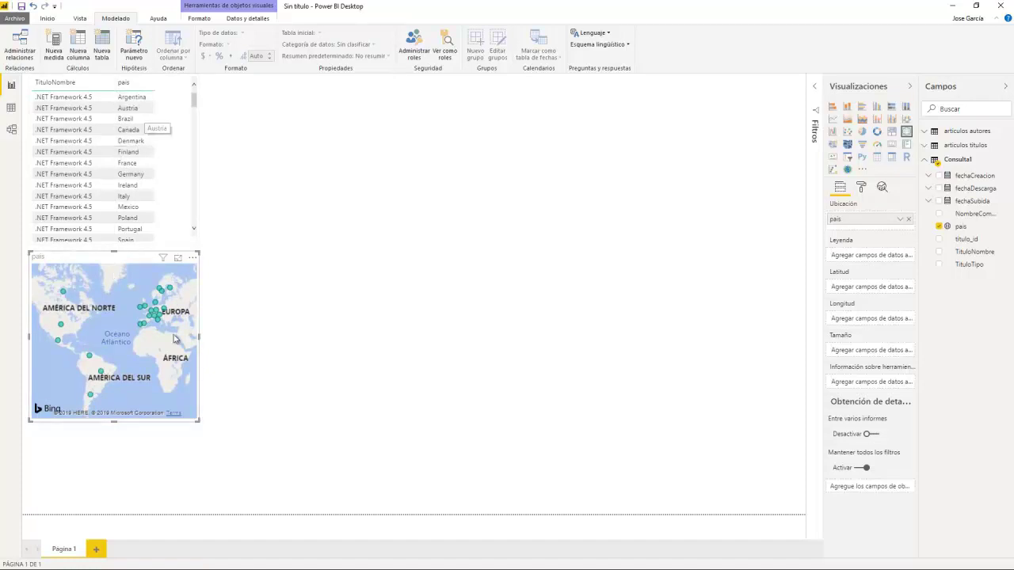
click(352, 364)
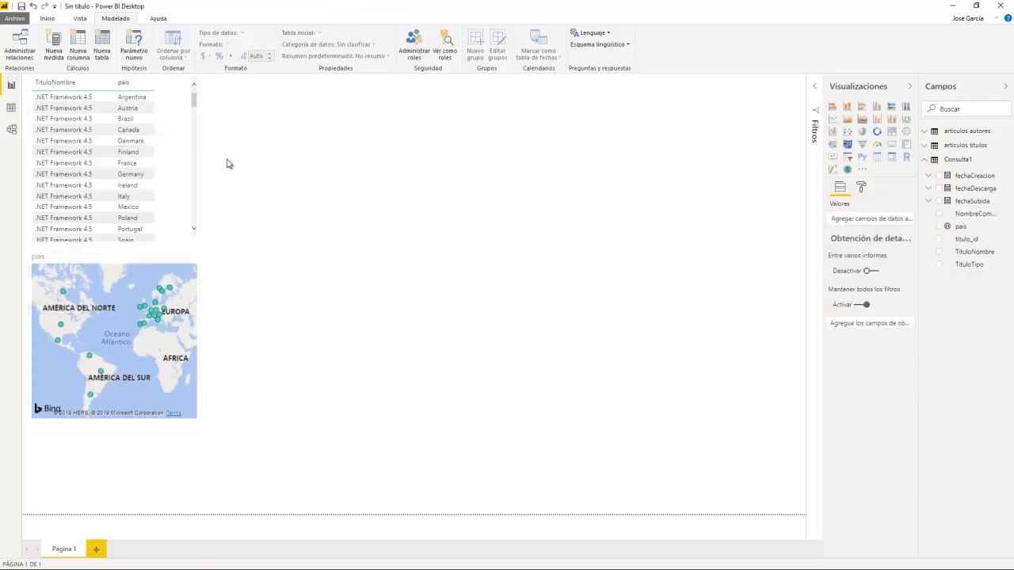
click(131, 141)
key(Delete)
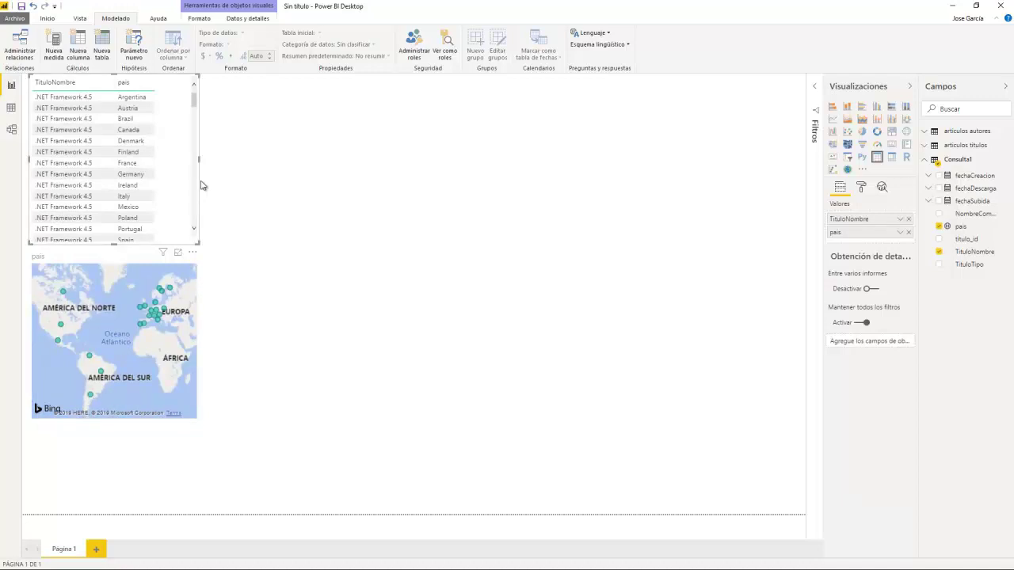
click(123, 267)
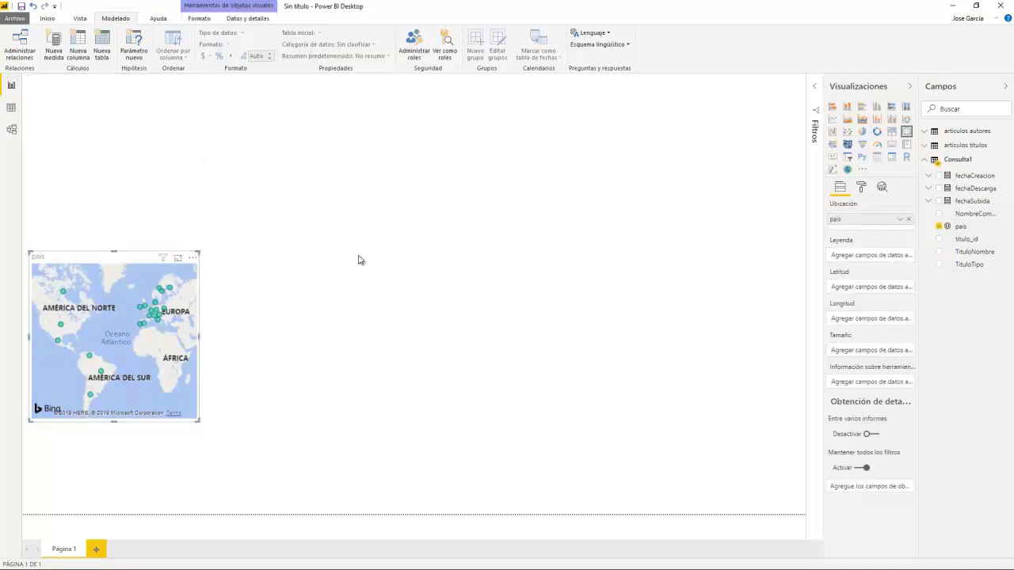
key(Delete)
click(11, 110)
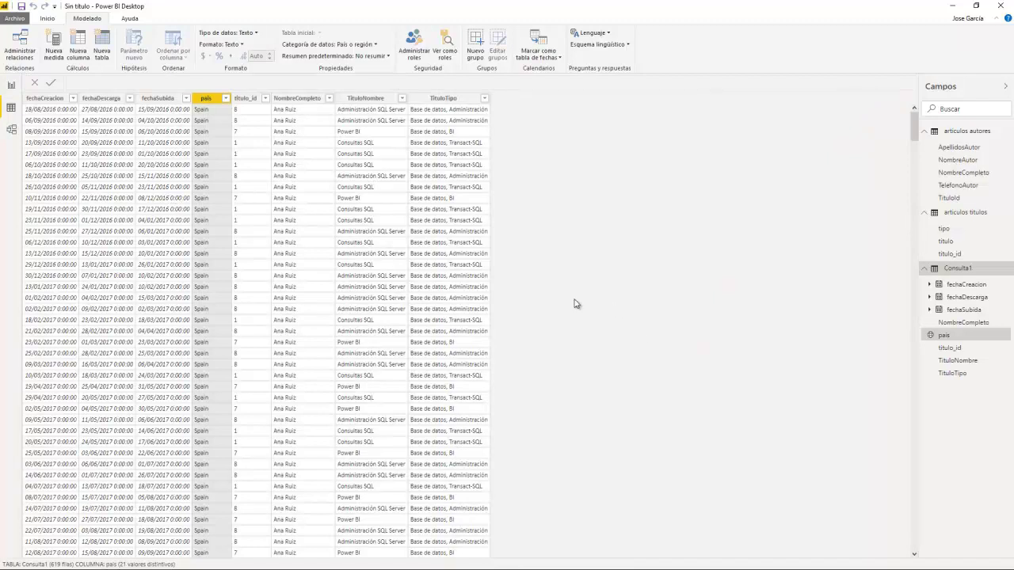
Step: Glance at the pais filter options, then drag the three table cards into a new diagram layout
click(226, 101)
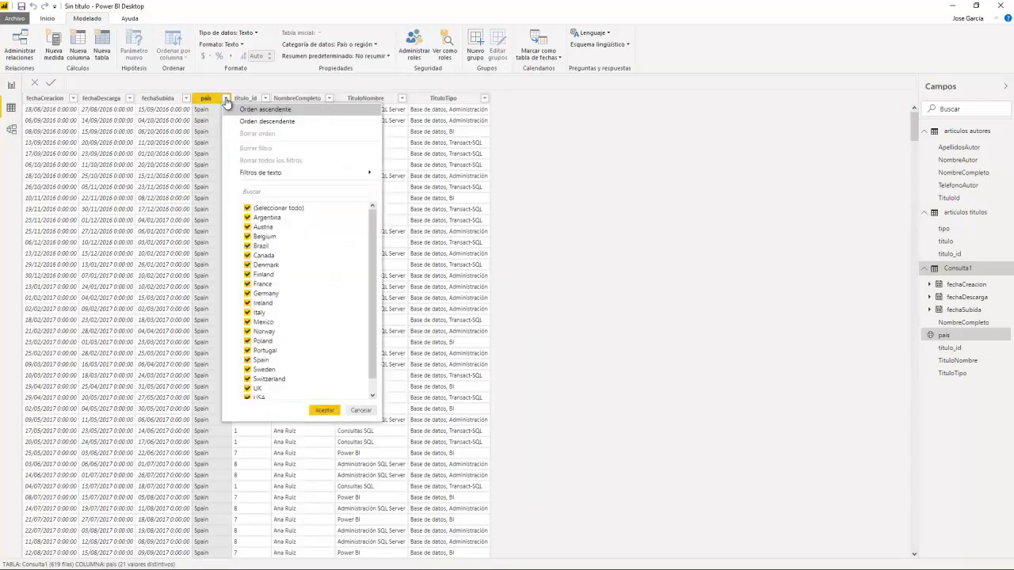
click(226, 101)
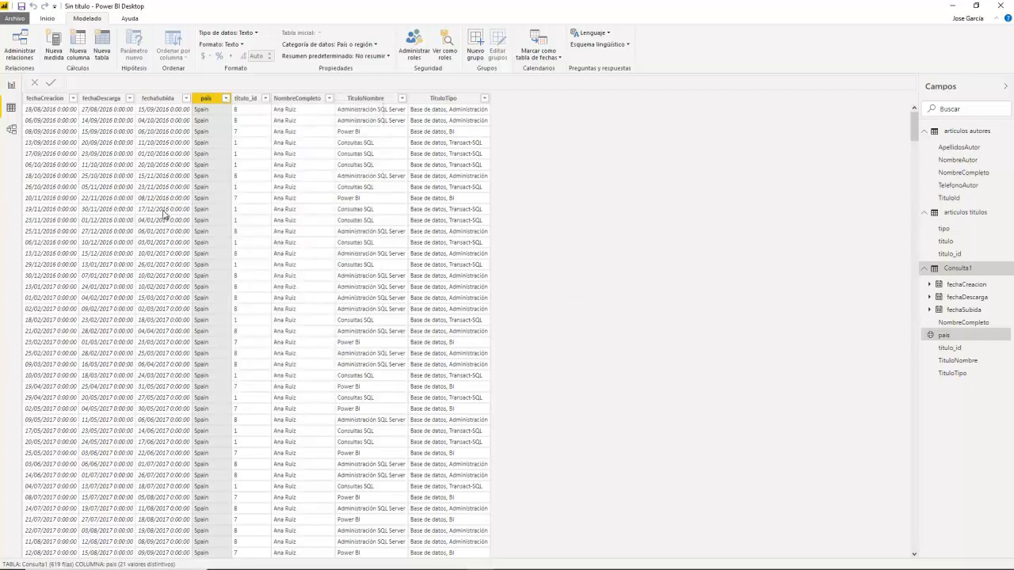
click(11, 129)
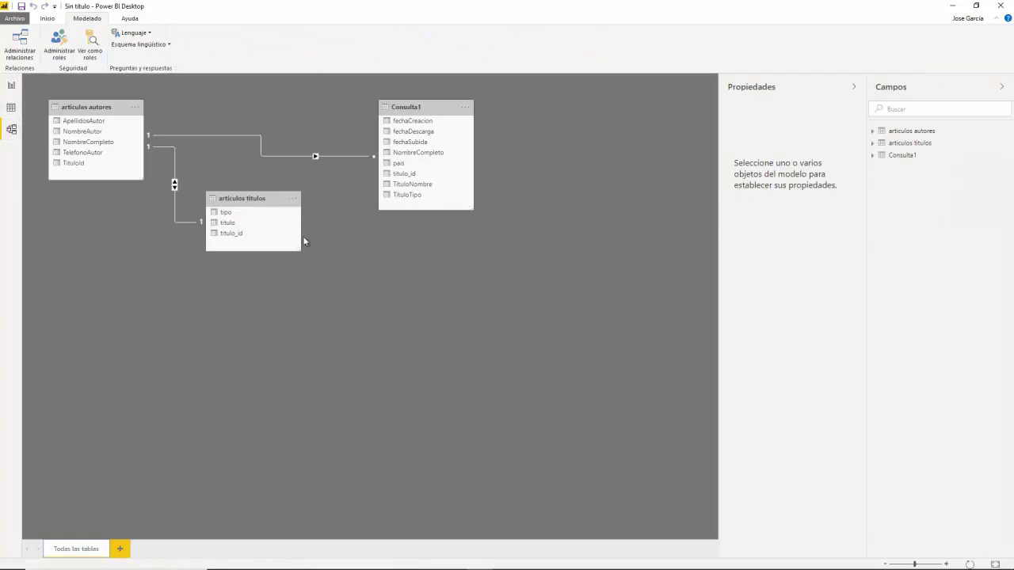
drag(267, 199, 231, 260)
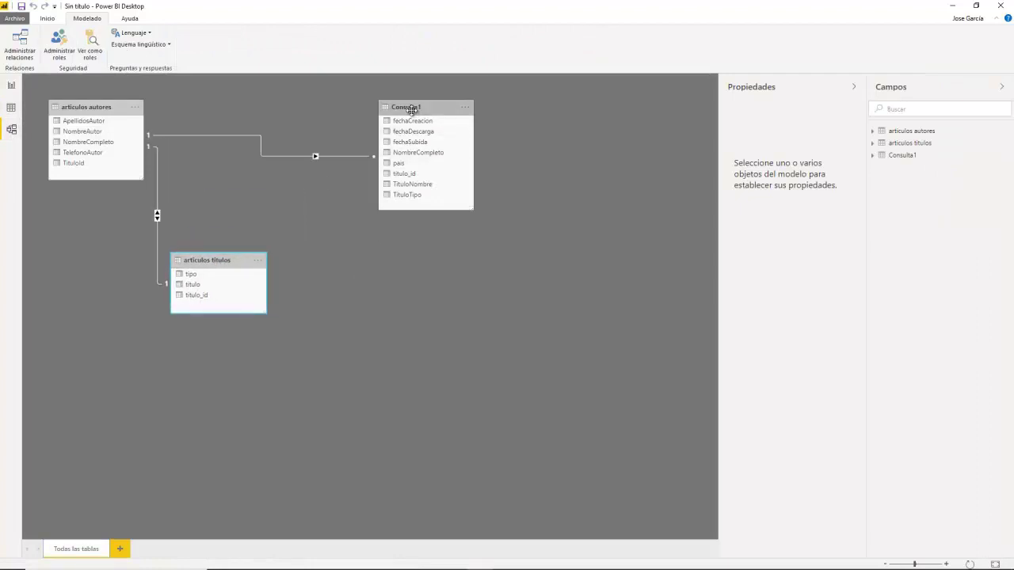
drag(411, 108, 316, 118)
drag(76, 109, 148, 118)
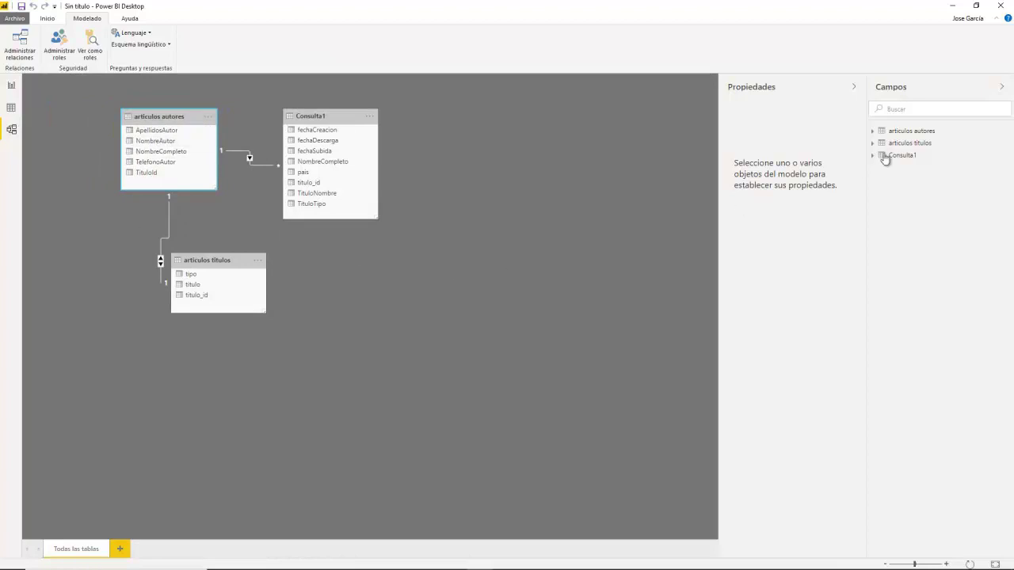
Step: Fine-tune the articulos titulos and articulos autores card positions and return to Consulta1's rows
click(360, 118)
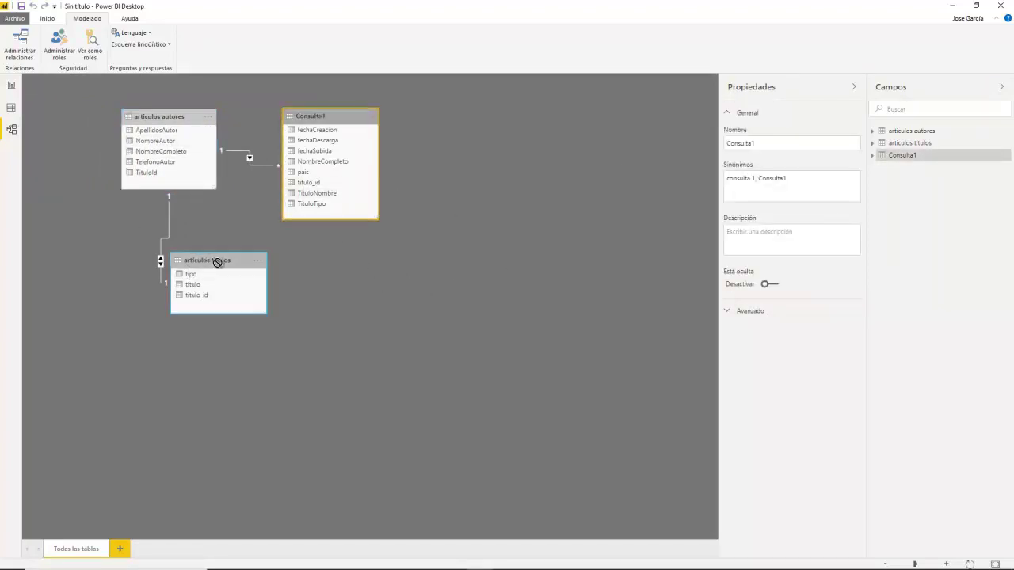
drag(218, 263, 249, 276)
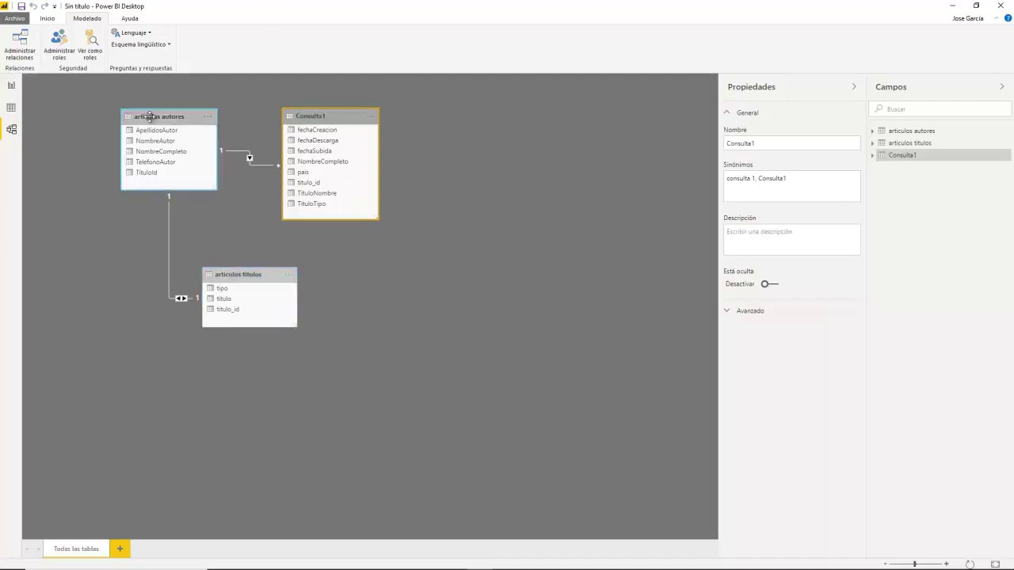
drag(151, 116, 138, 123)
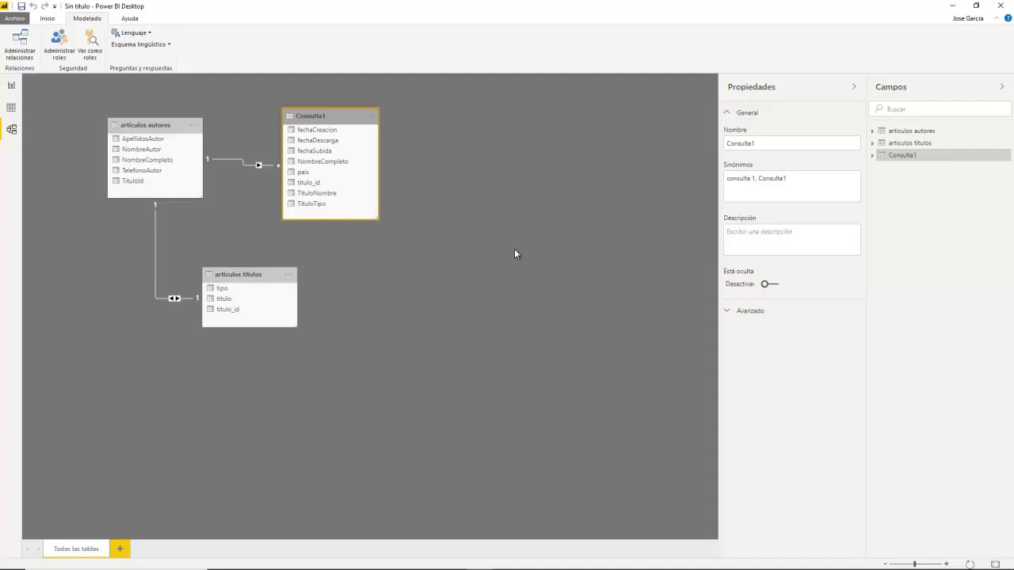
key(alt)
click(11, 111)
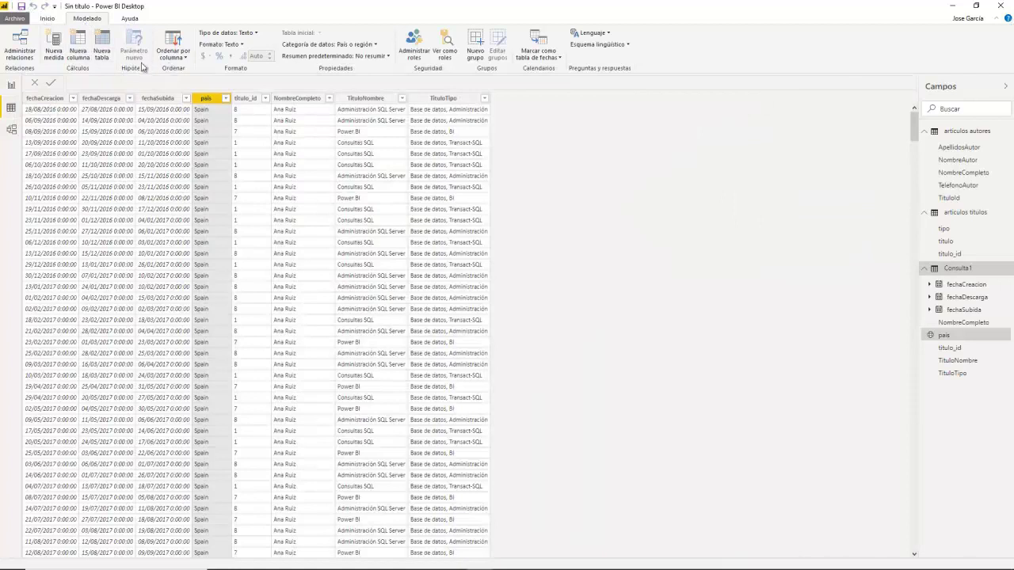
Step: In the Power Query editor, pick SQL Server as a new data source
click(49, 18)
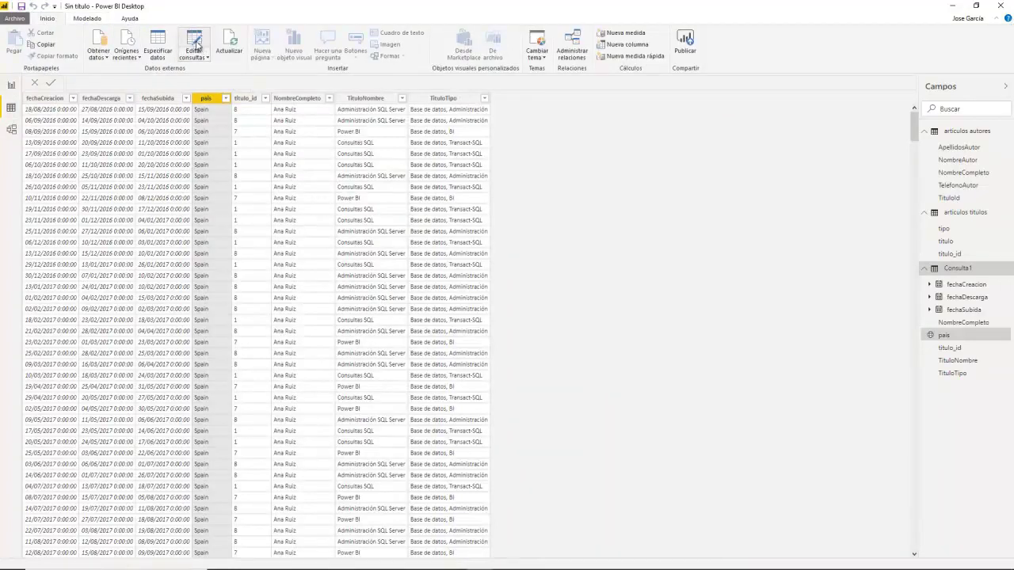
click(195, 41)
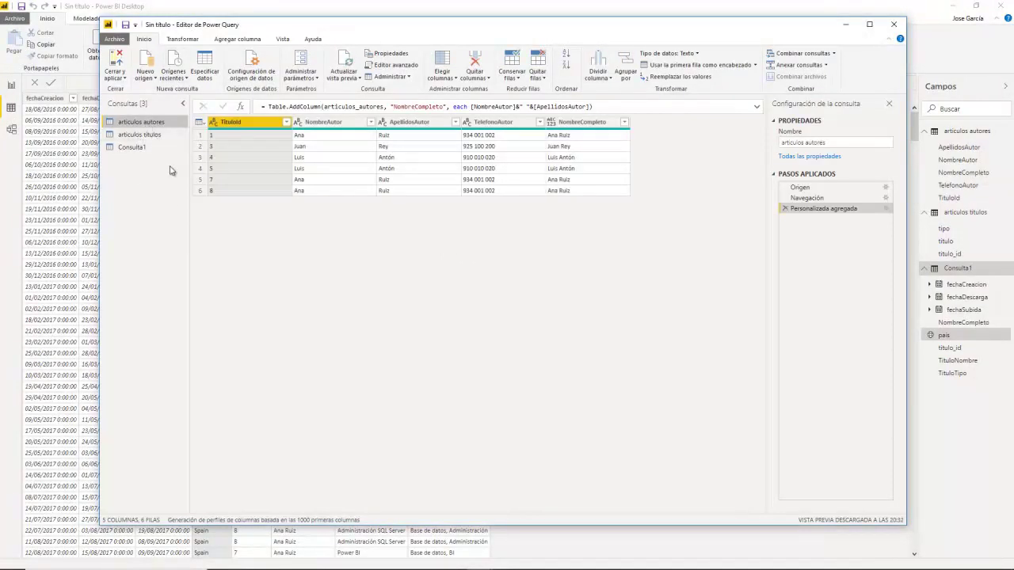
click(186, 79)
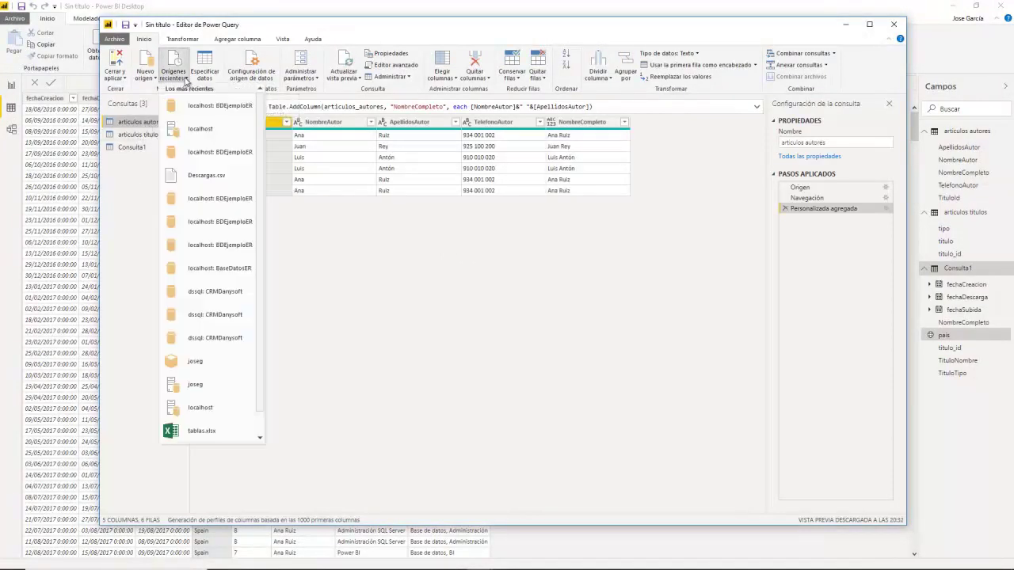
click(373, 262)
click(145, 75)
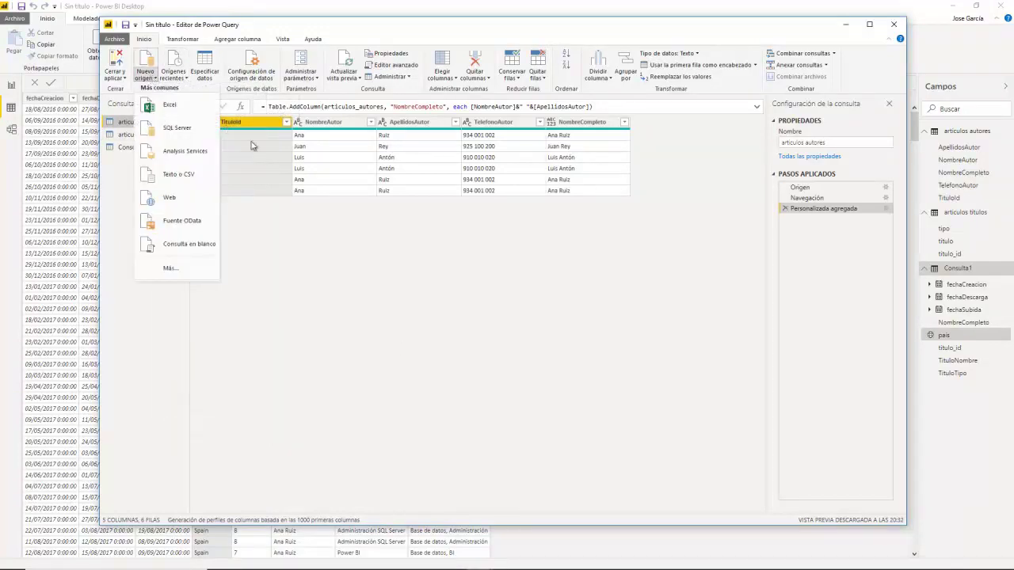
click(179, 152)
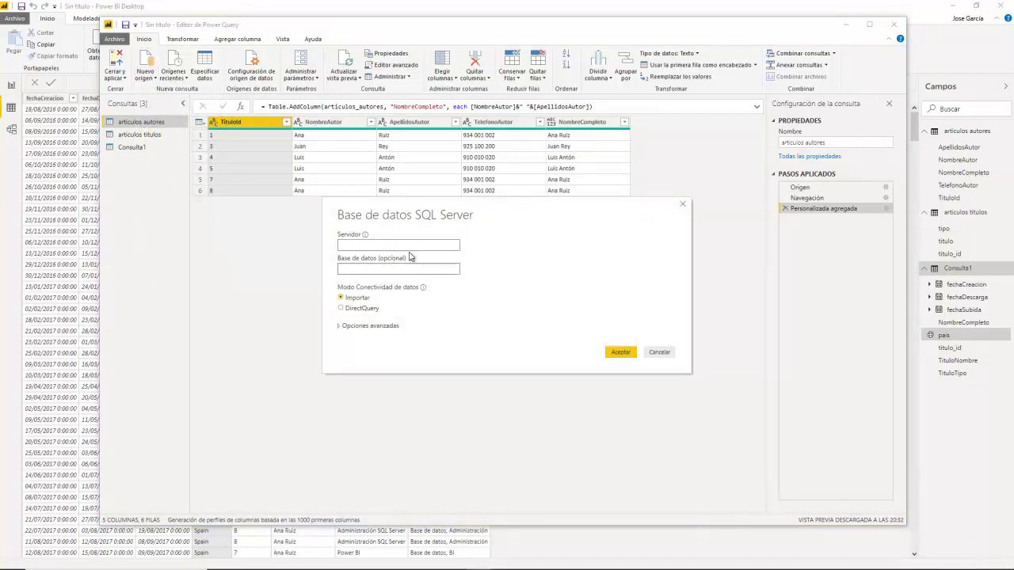
Step: Connect to server localhost, database BDEjemplosDW, in DirectQuery mode
click(386, 245)
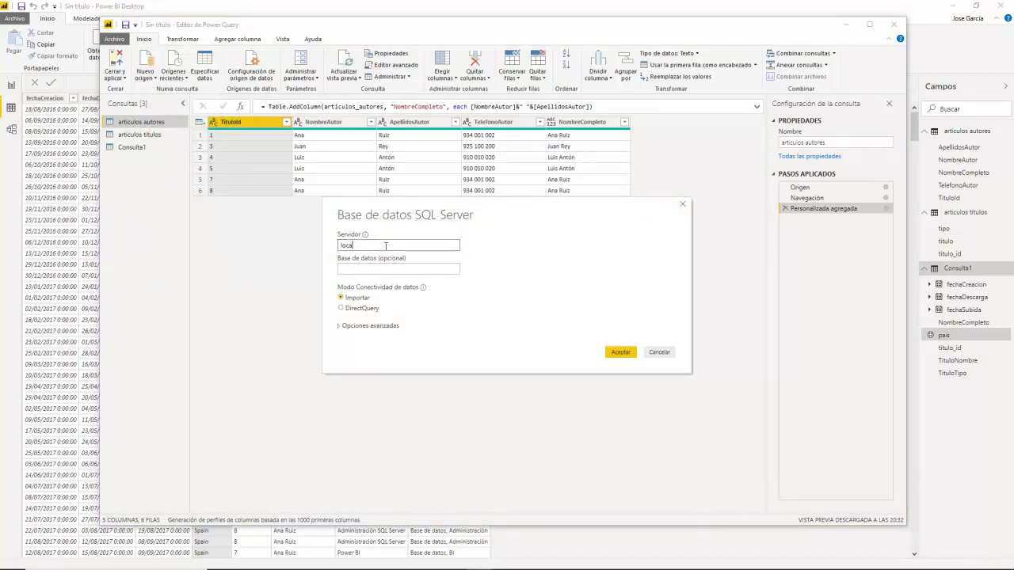
text(localhost)
click(340, 326)
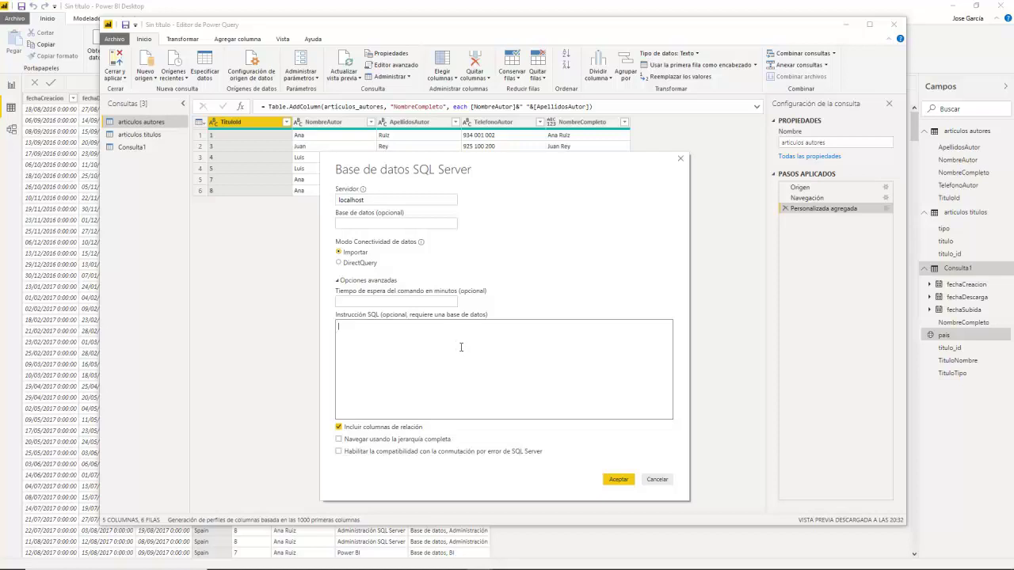
click(408, 326)
click(339, 265)
click(365, 224)
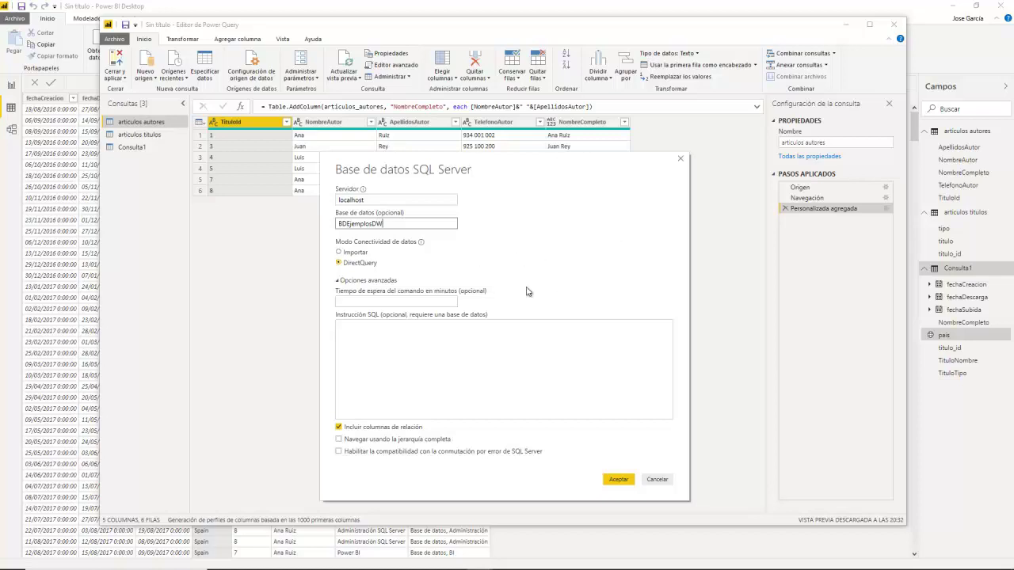
click(616, 480)
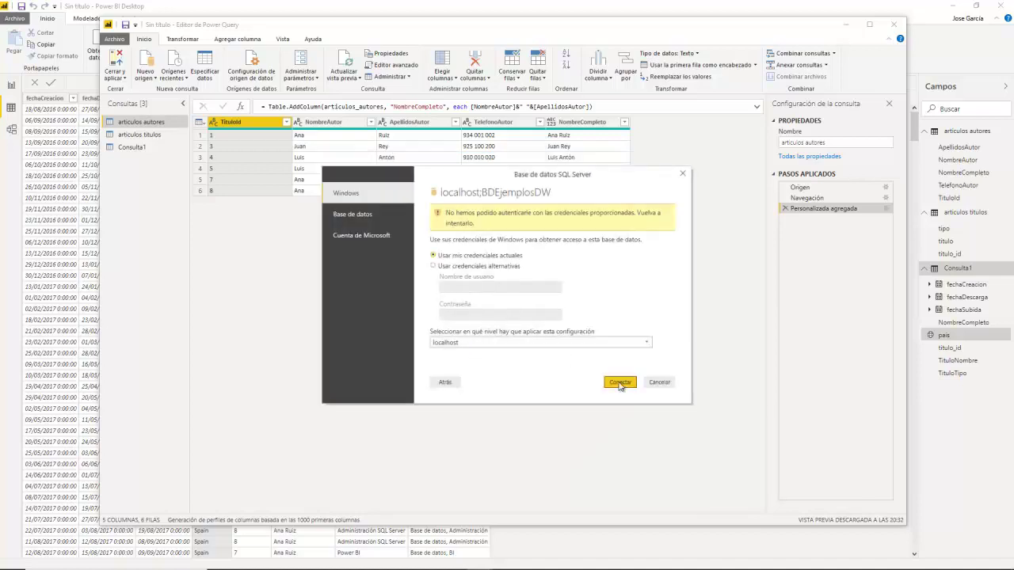
Step: Cancel the stalled Windows-credentials connection attempt and start a new SQL Server source
click(619, 384)
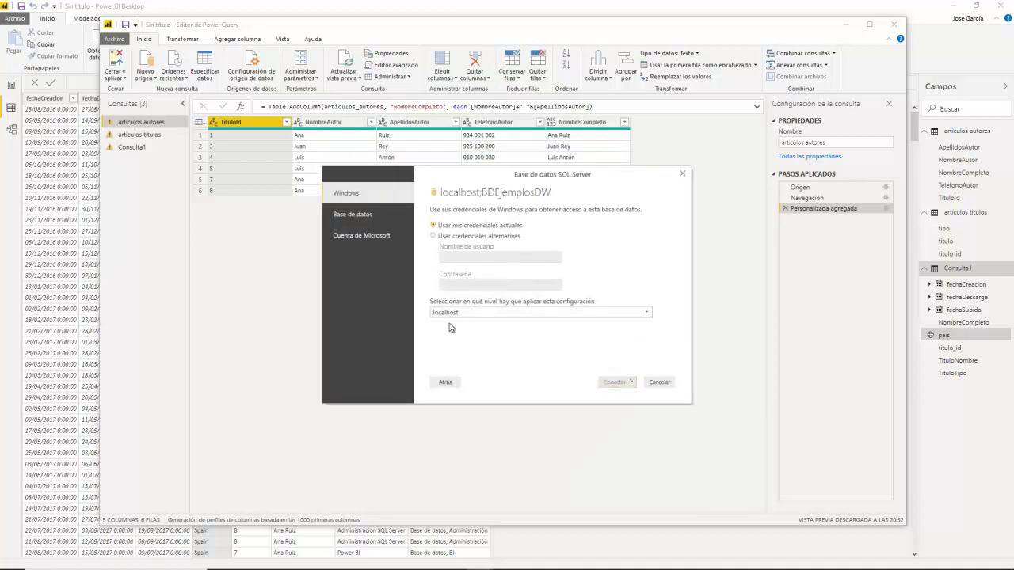
click(558, 316)
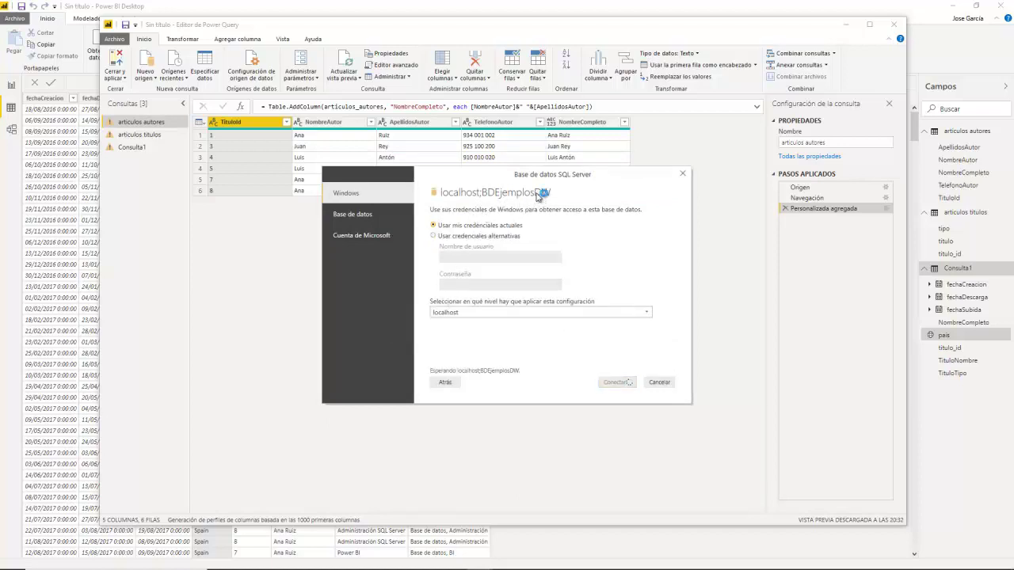
click(660, 383)
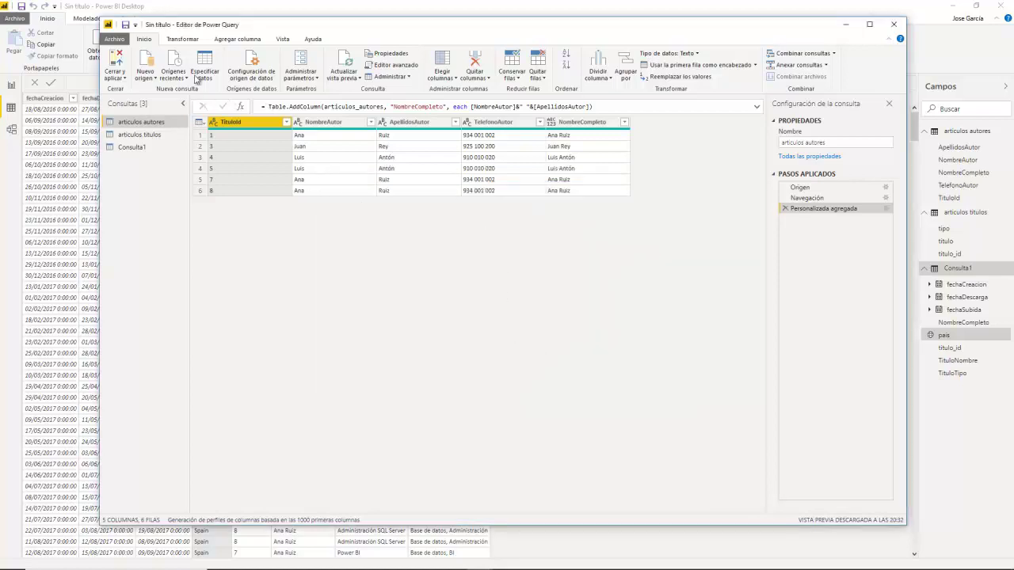
click(145, 76)
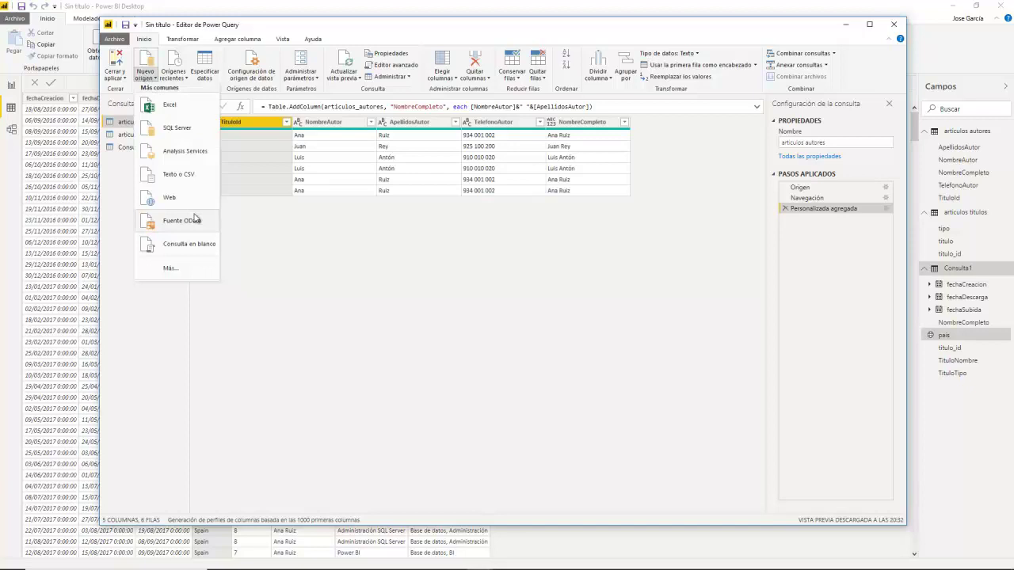
click(178, 127)
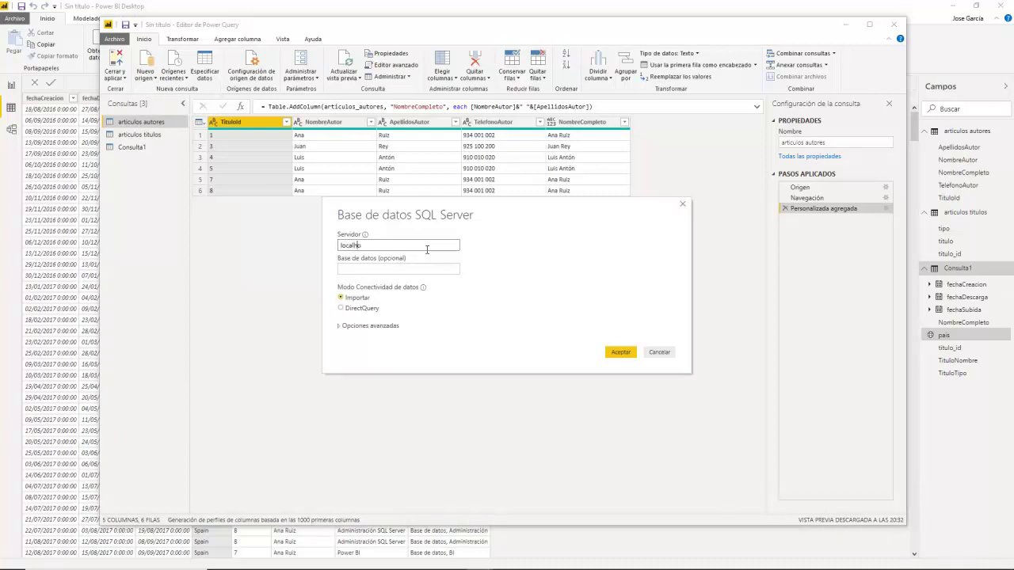
Step: Connect to server localhost, database BDEjemploDW, in DirectQuery mode, accepting the unencrypted connection
key(Tab)
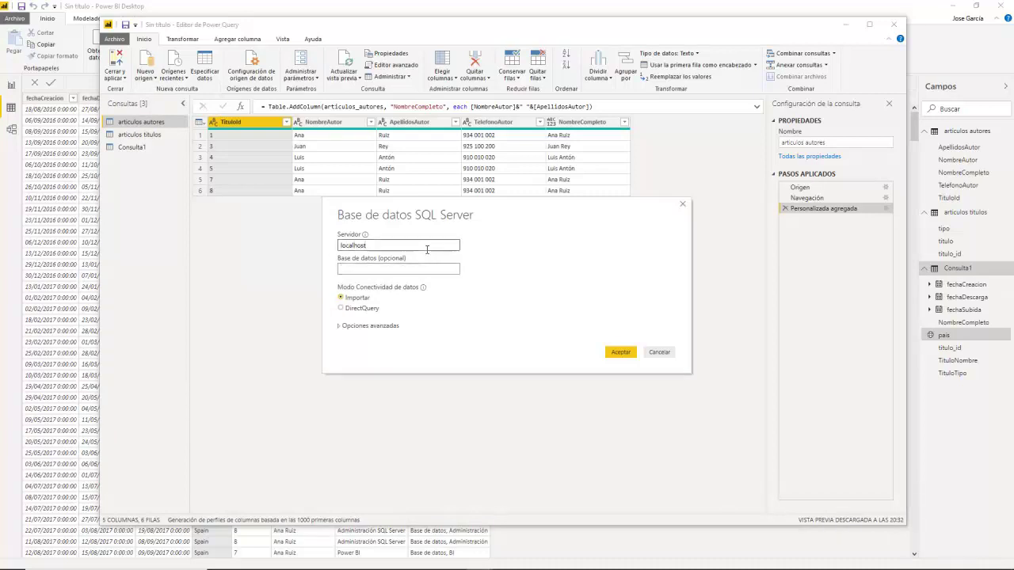
text(BDEjemploDW)
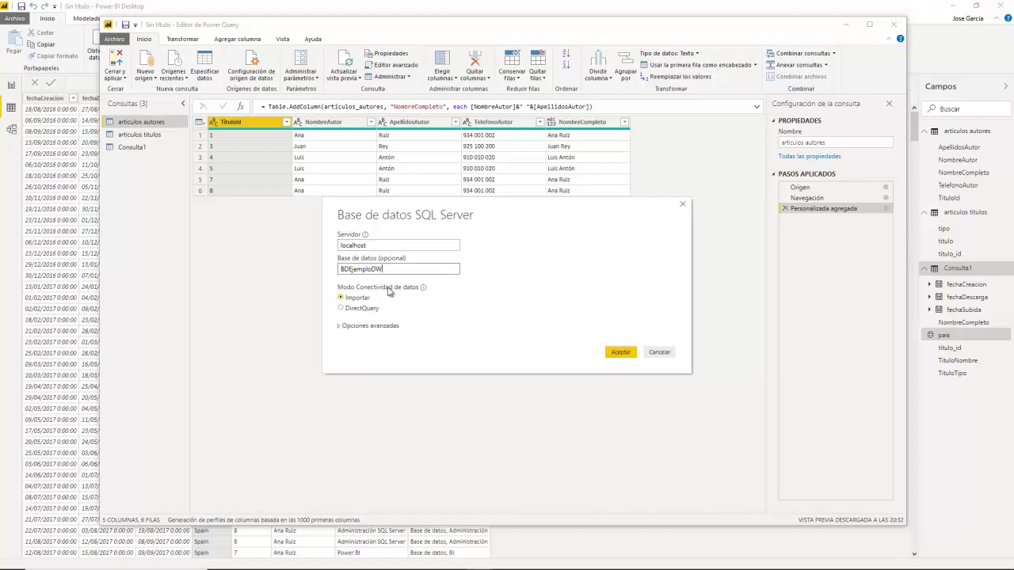
click(372, 308)
click(622, 355)
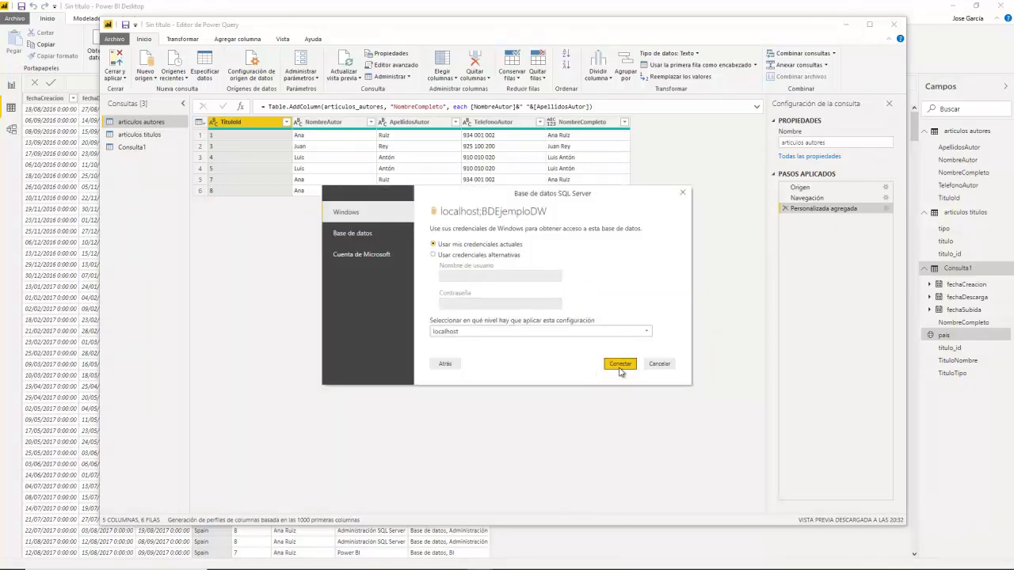
click(620, 363)
click(558, 317)
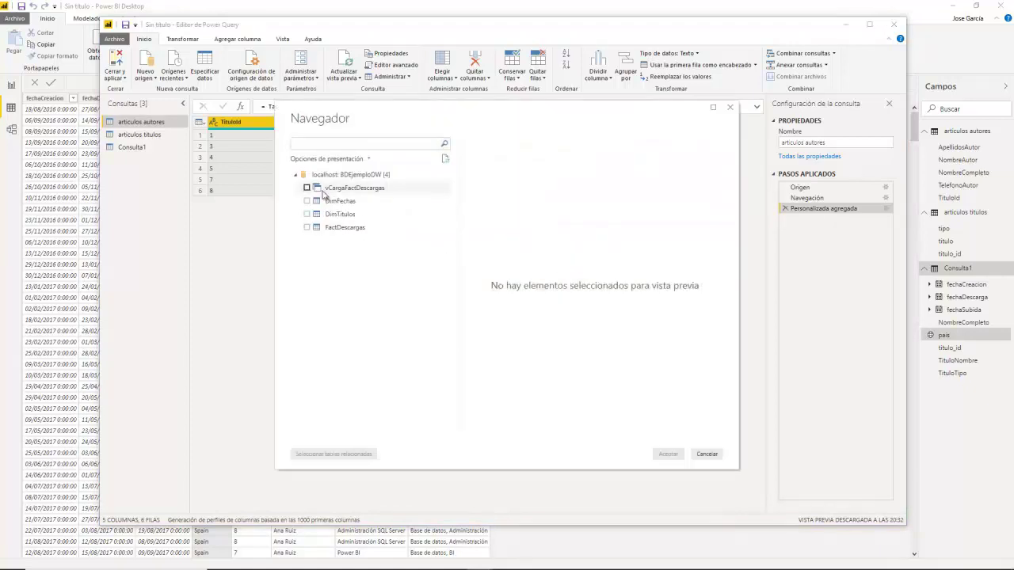
Step: Tick FactDescargas in the Navigator and load it into the Power Query Editor
click(307, 228)
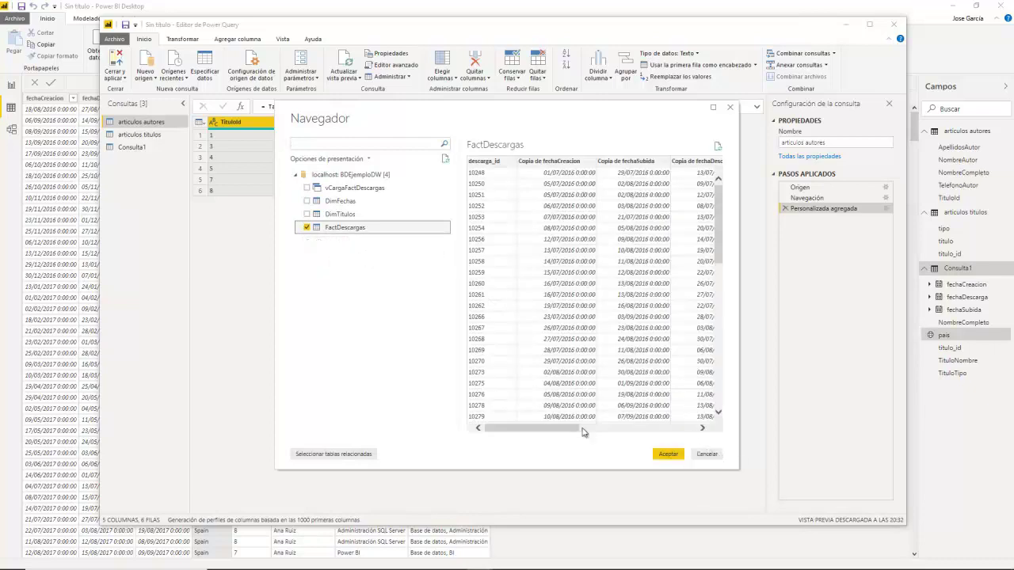
mouse_move(564, 430)
mouse_down()
mouse_move(657, 429)
mouse_move(563, 429)
mouse_up()
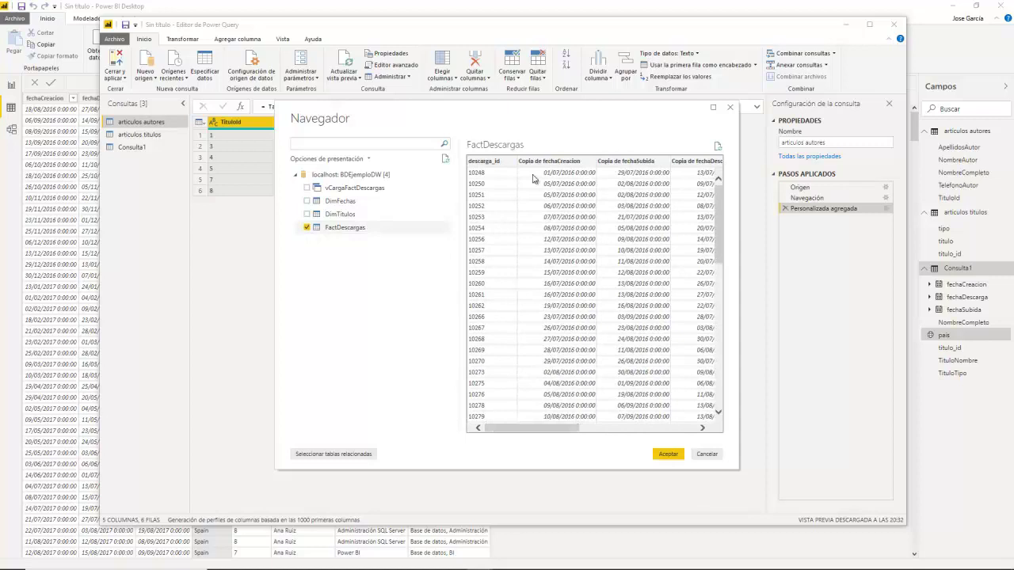
click(654, 429)
drag(626, 429, 658, 431)
click(668, 454)
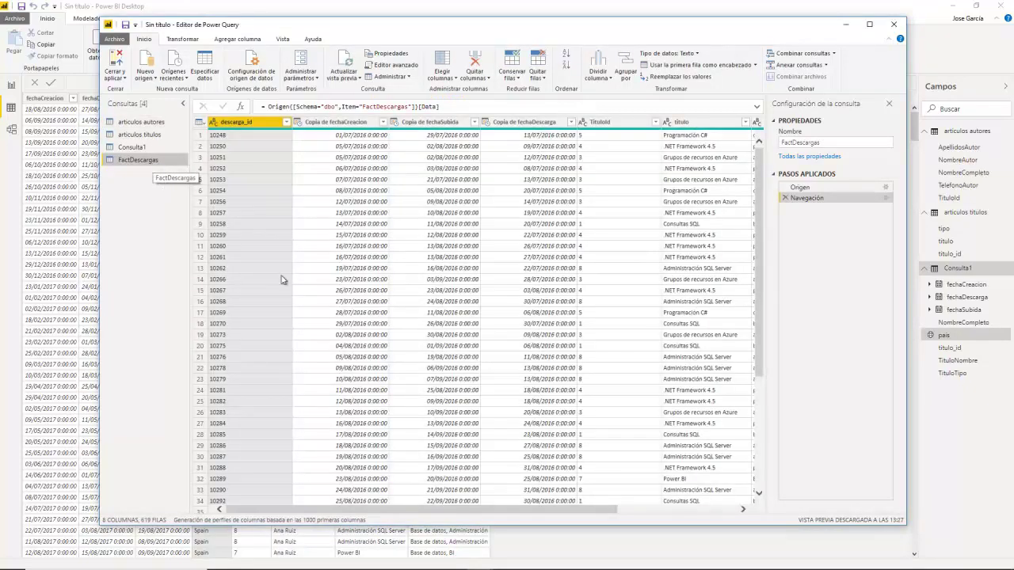
Step: Apply the query changes with Cerrar y aplicar
click(760, 481)
click(760, 481)
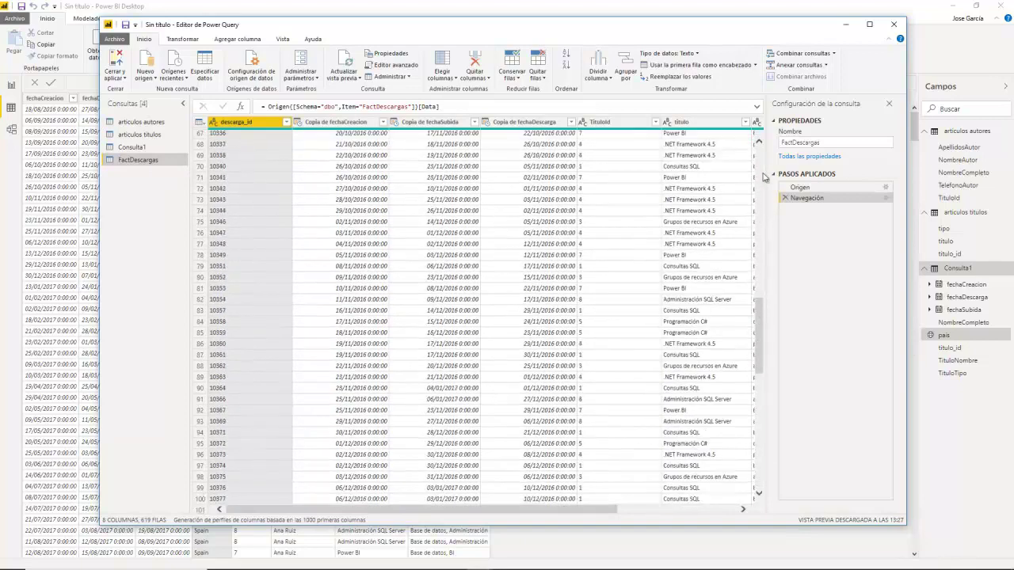
scroll(761, 170, up, 20)
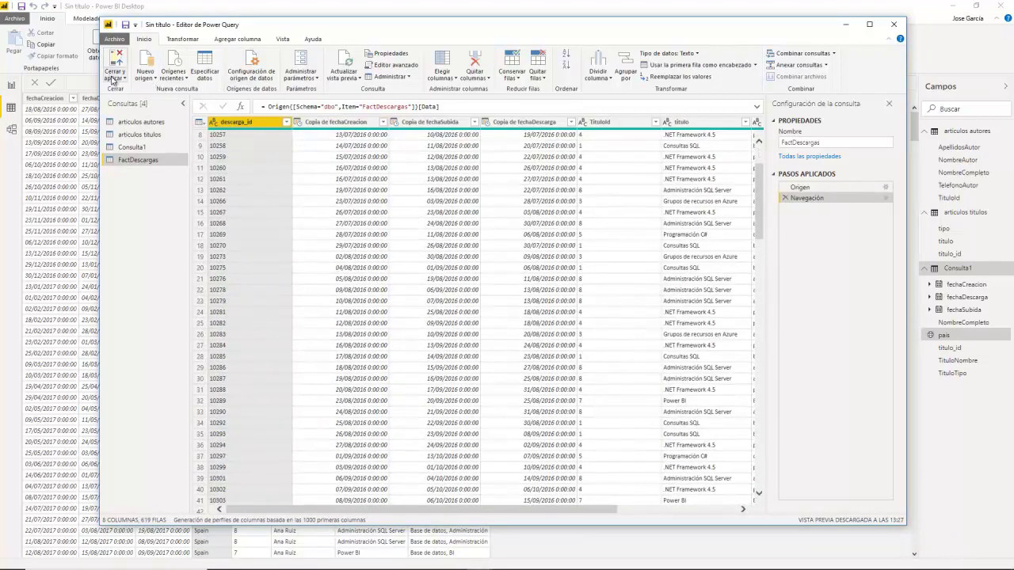
click(113, 81)
click(136, 94)
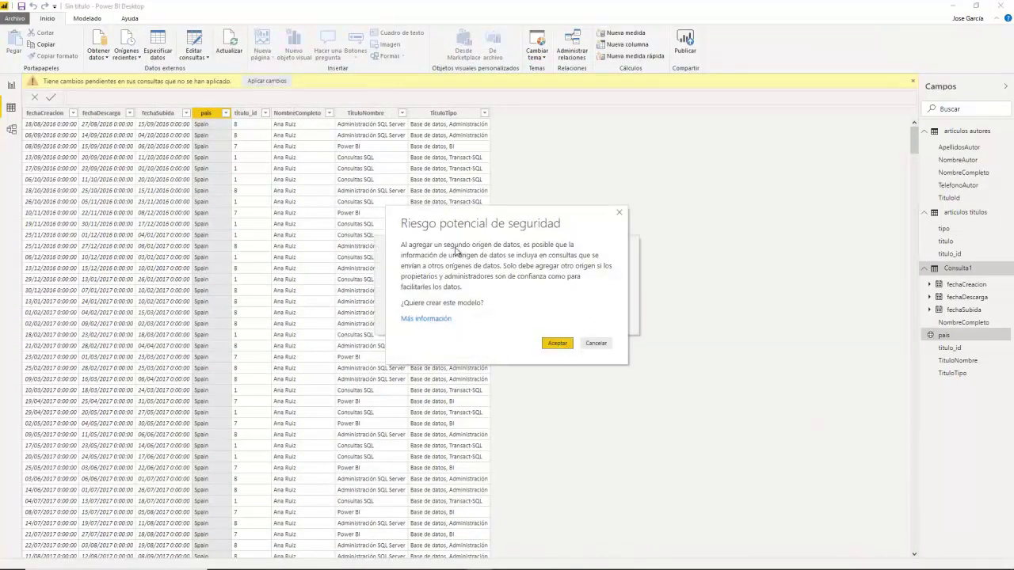
Step: Accept the combined data sources warning and arrange FactDescargas and Consulta1 in the model view
click(566, 349)
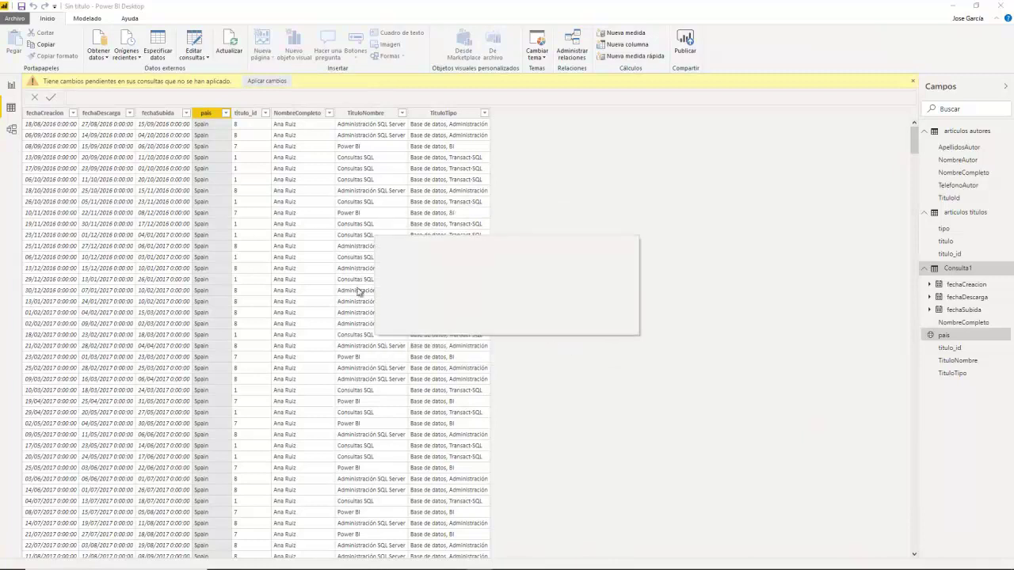
click(13, 130)
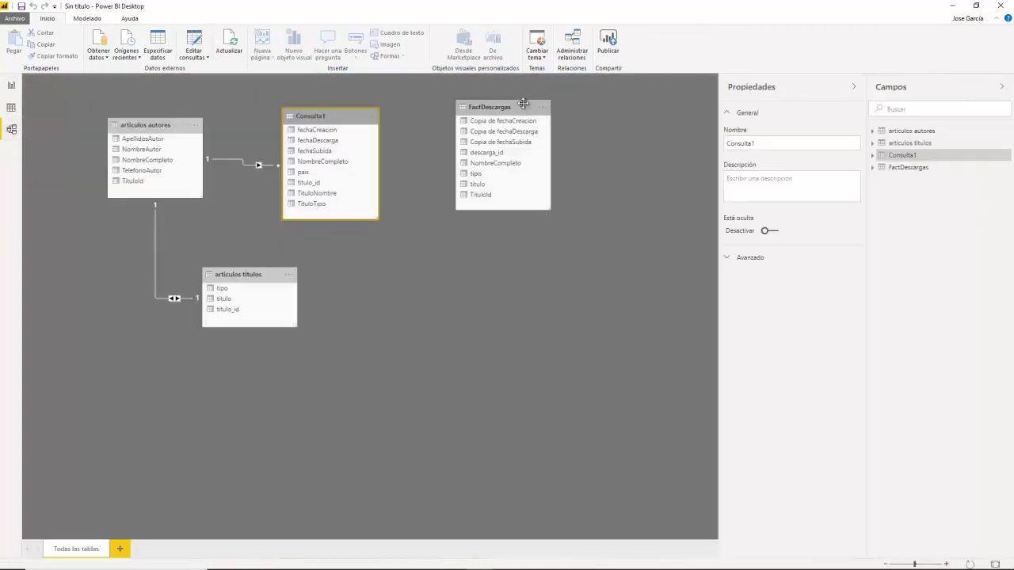
drag(492, 107, 507, 127)
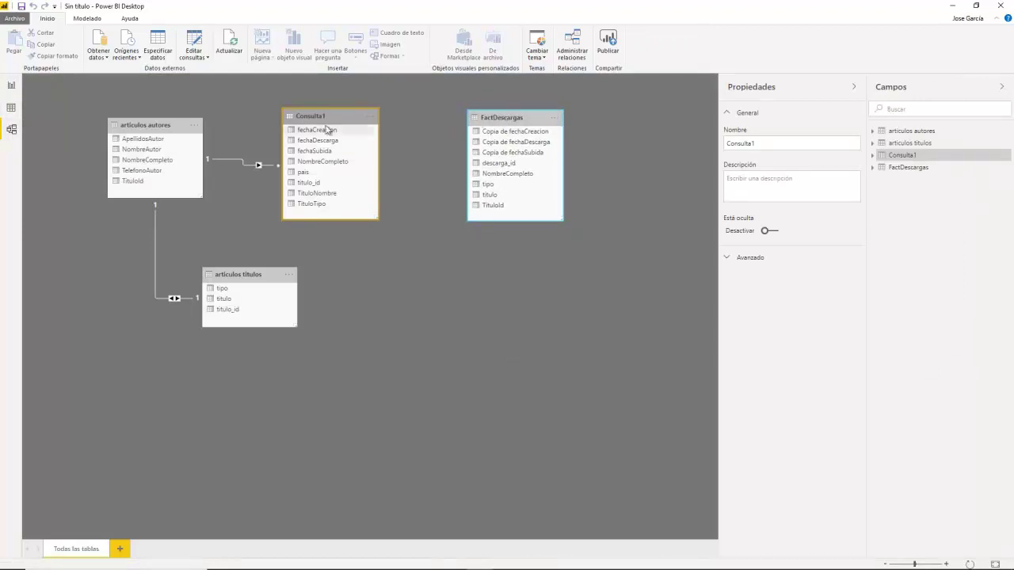
drag(316, 116, 329, 112)
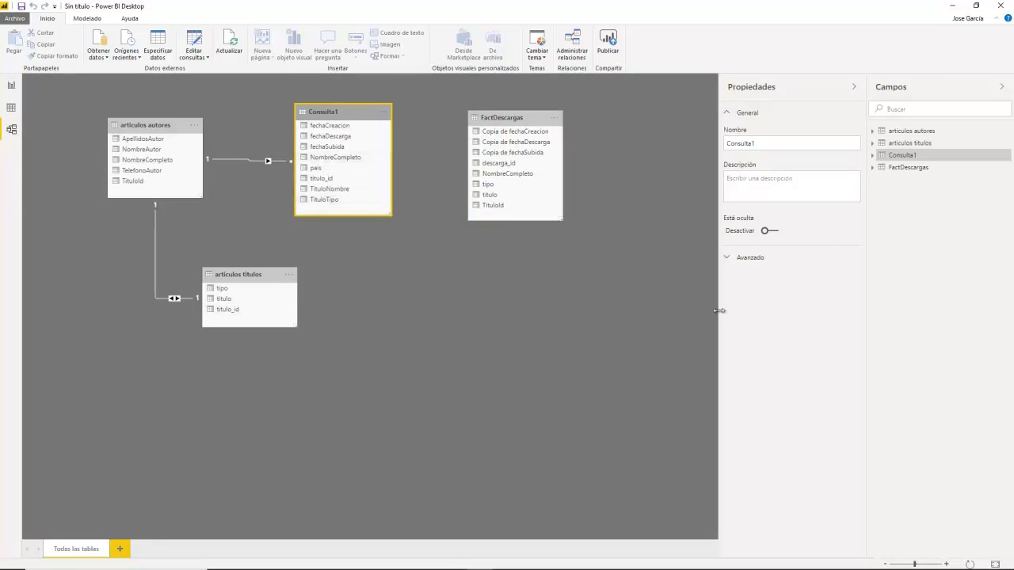
Step: Check storage modes: Consulta1 is Importar, FactDescargas is DirectQuery, leaving FactDescargas selected
click(730, 264)
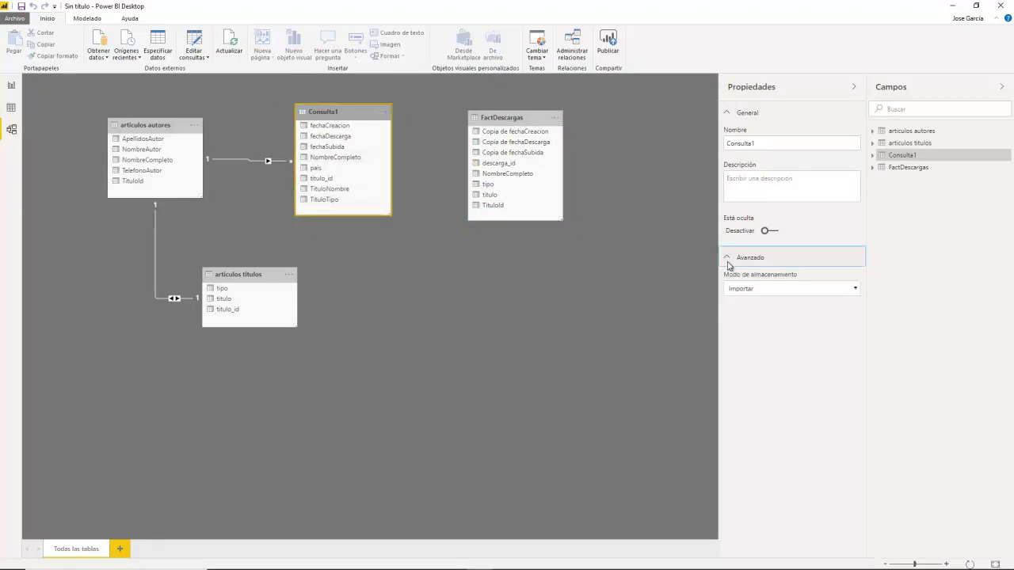
click(856, 289)
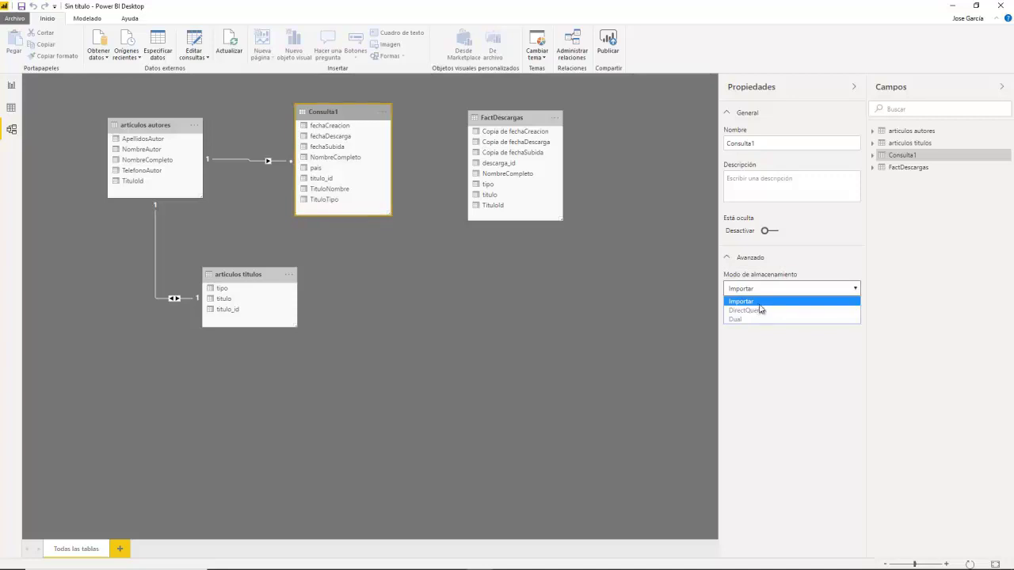
click(493, 118)
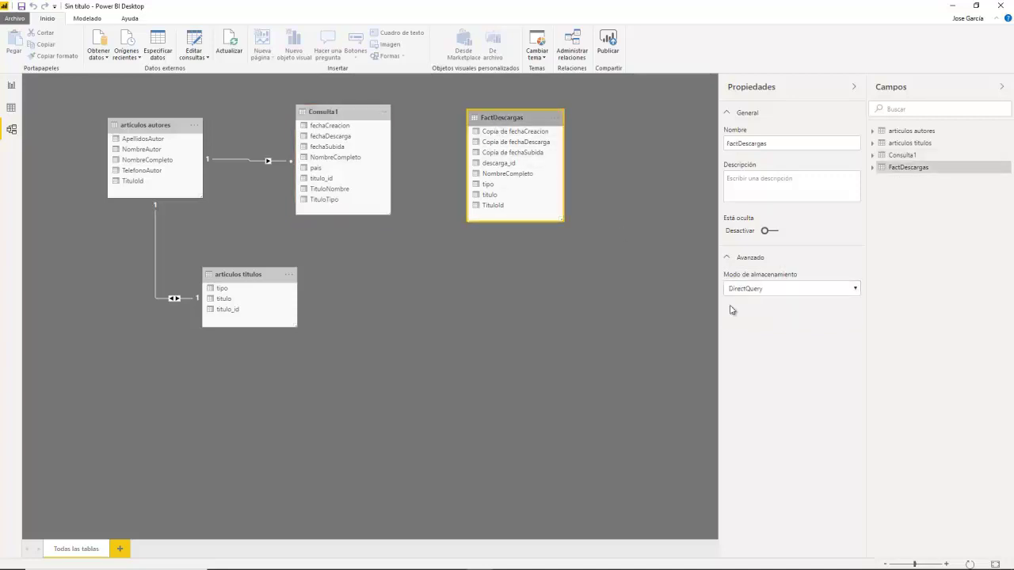
click(857, 290)
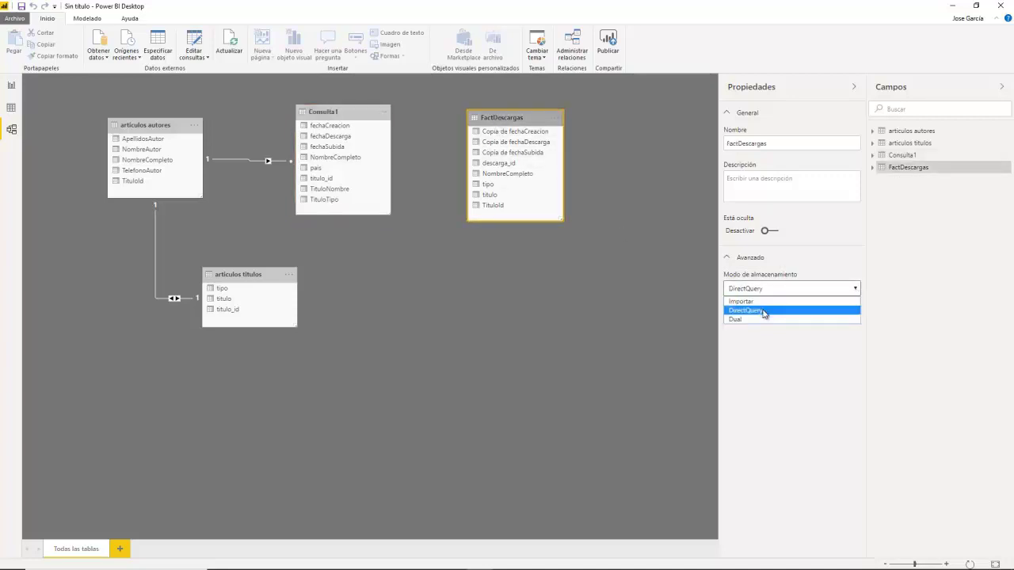
click(610, 321)
click(356, 138)
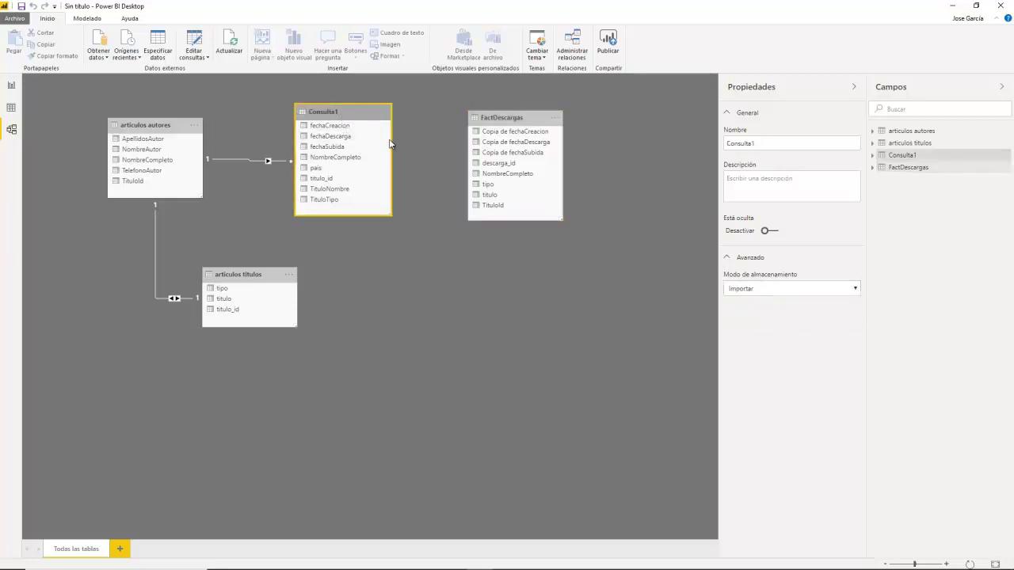
click(857, 290)
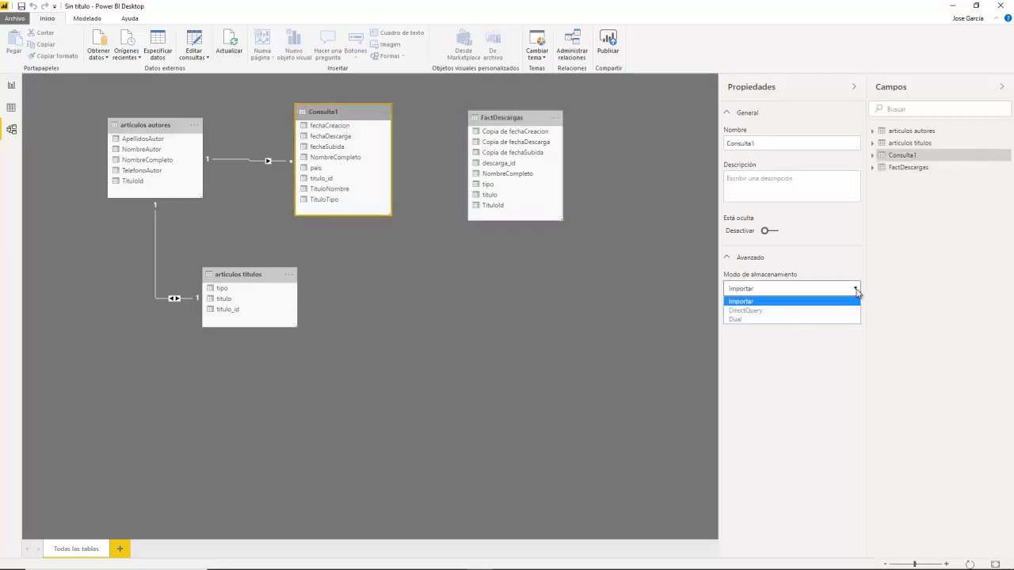
click(857, 290)
click(857, 290)
click(669, 315)
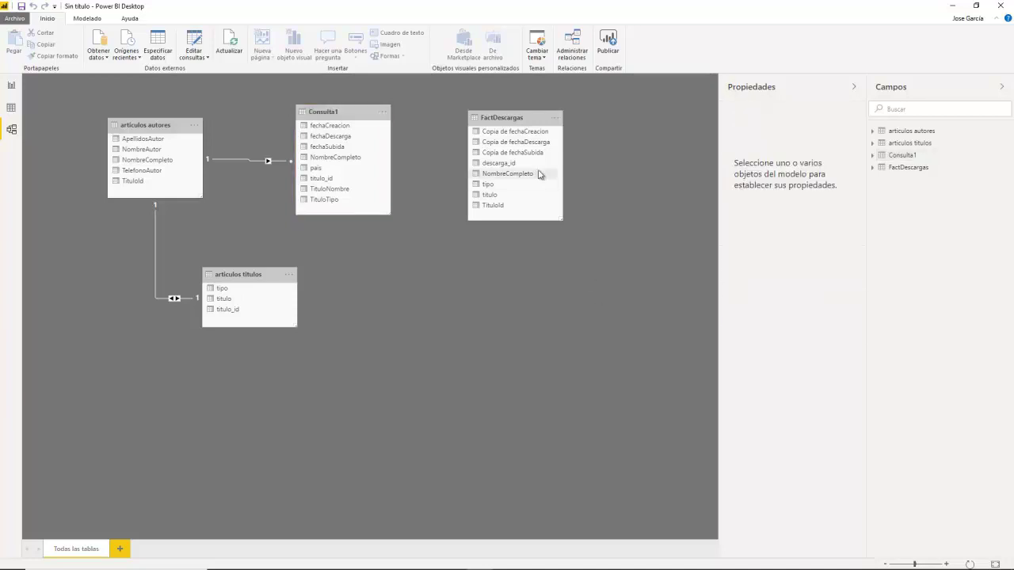
click(504, 121)
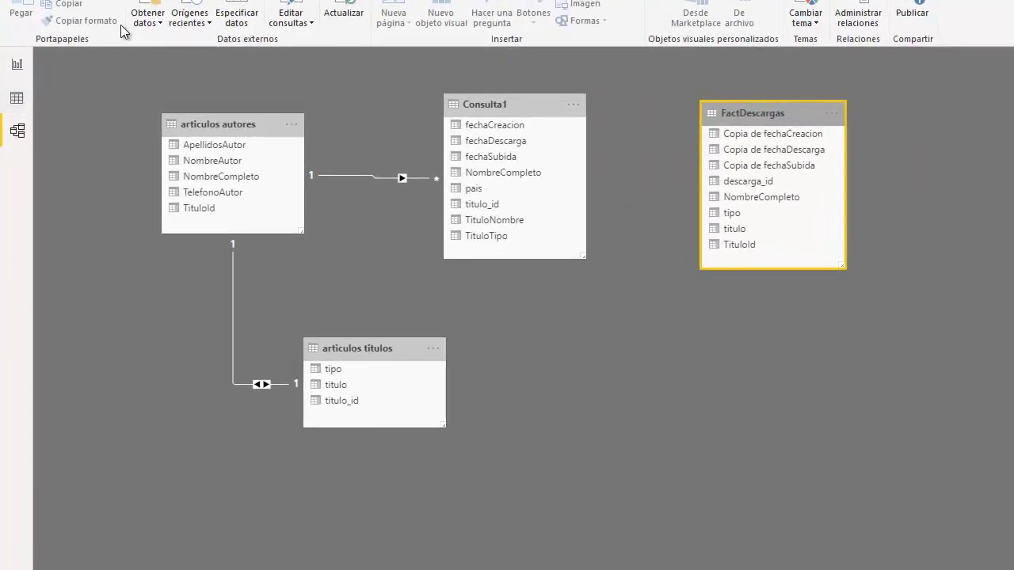
Step: Open the Power Query Editor and delete the FactDescargas query
click(16, 99)
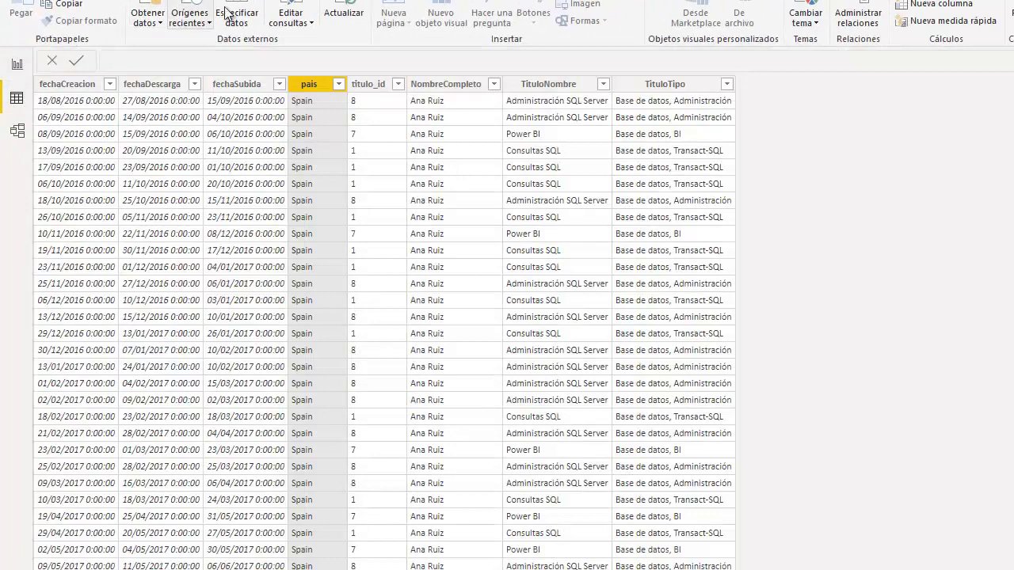
click(285, 12)
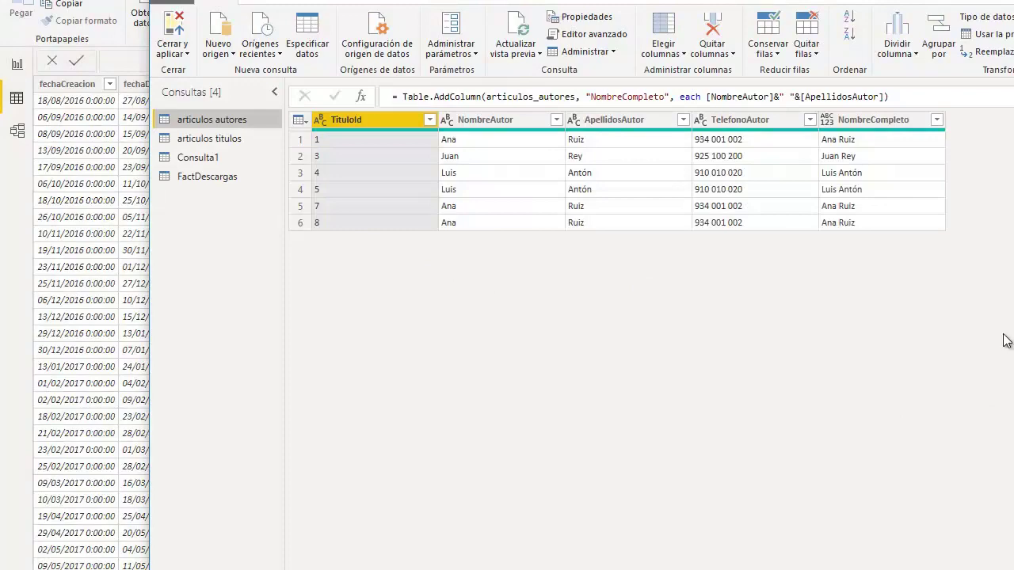
click(208, 178)
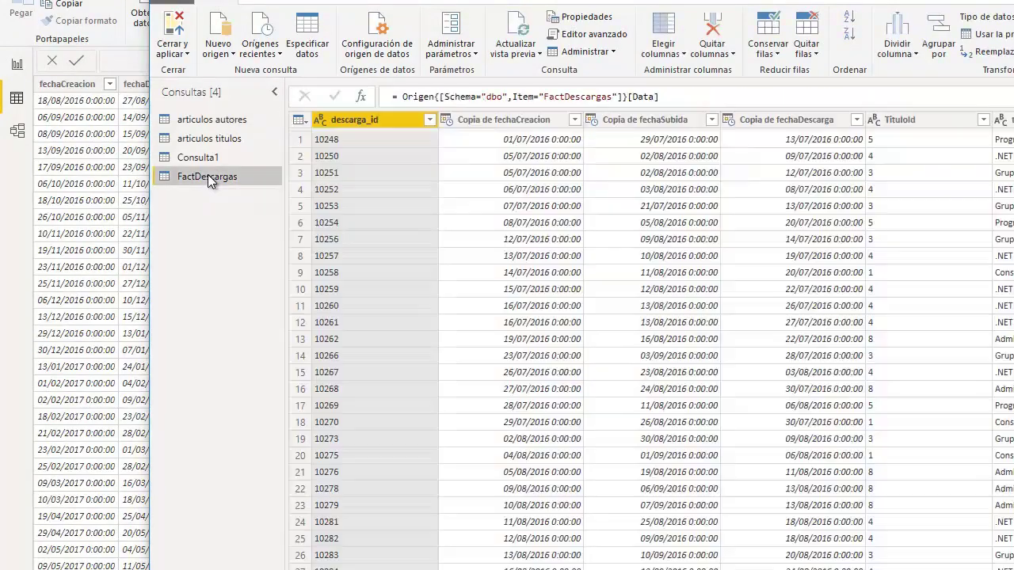
right_click(207, 176)
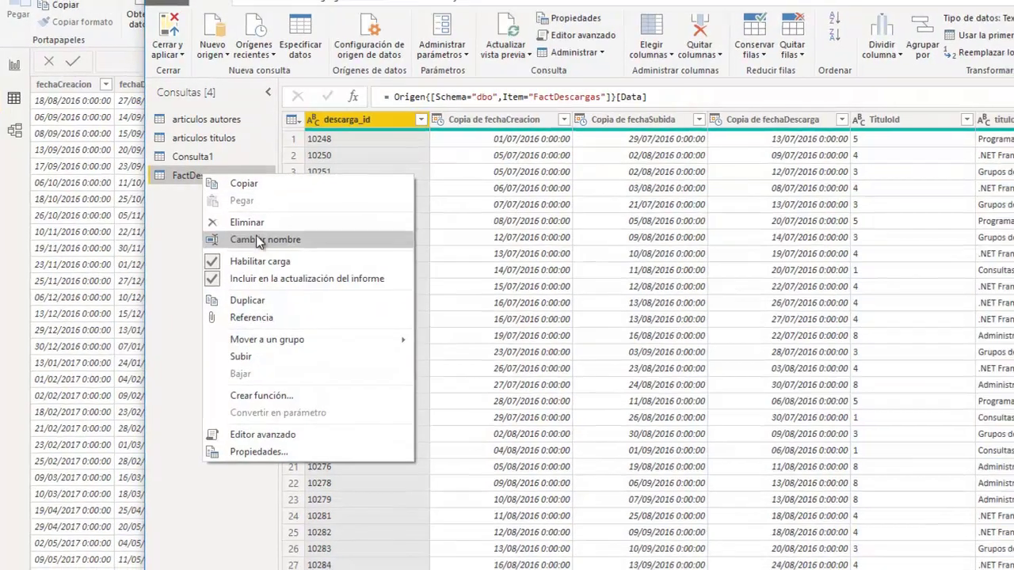
key(Escape)
key(Delete)
key(Escape)
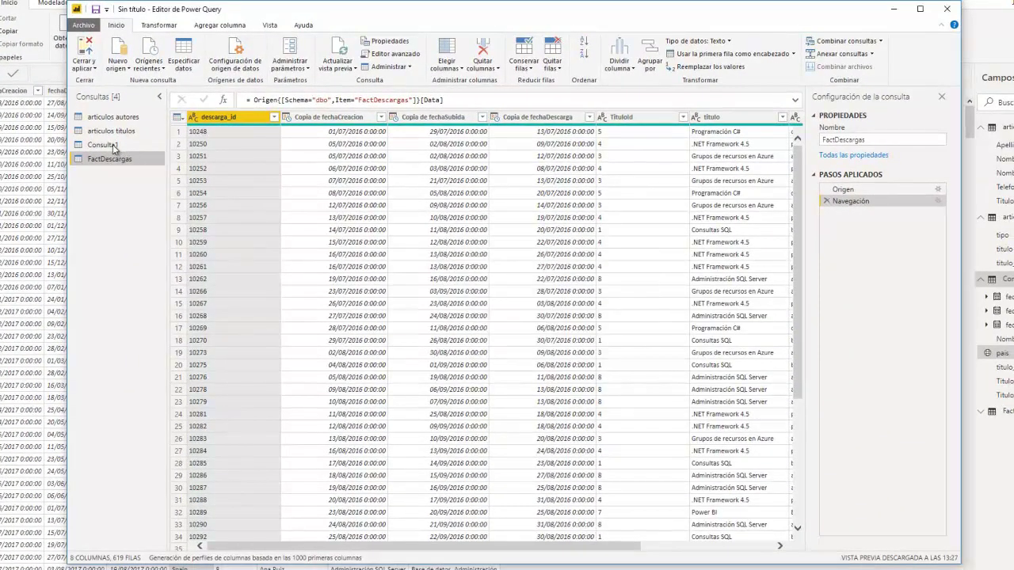
Step: Delete the Consulta1, articulos titulos and articulos autores queries
click(107, 145)
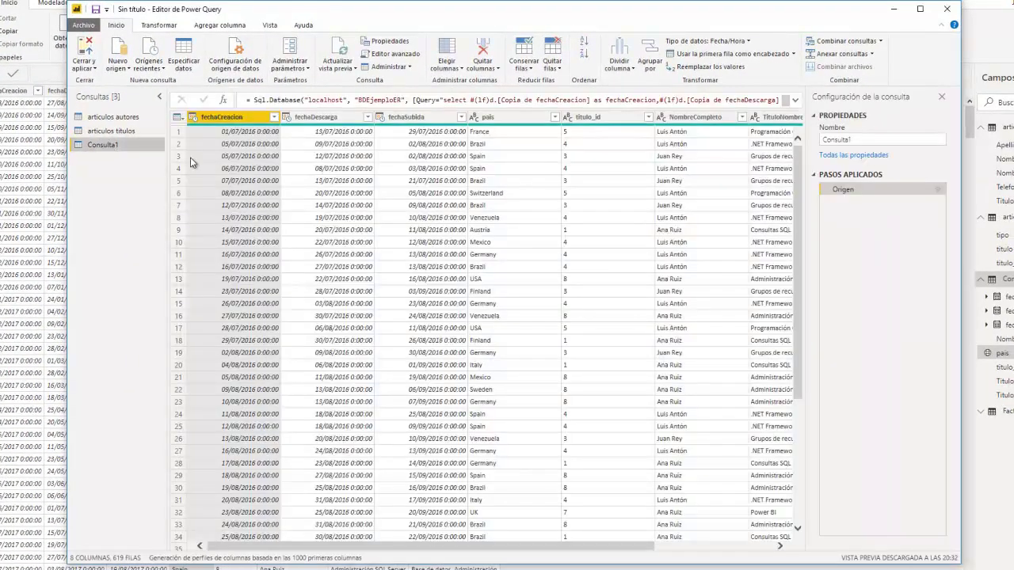
key(Delete)
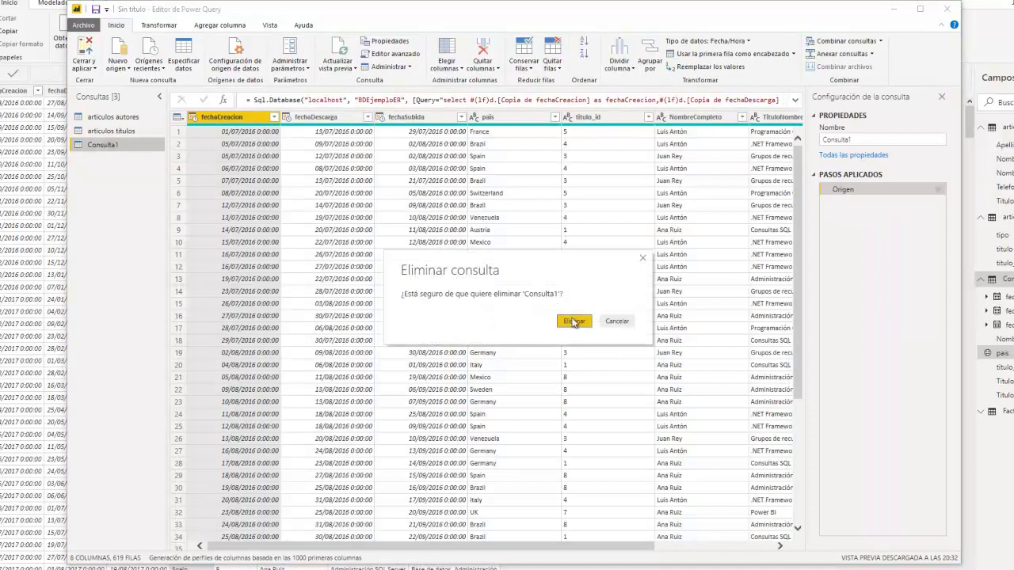
click(574, 321)
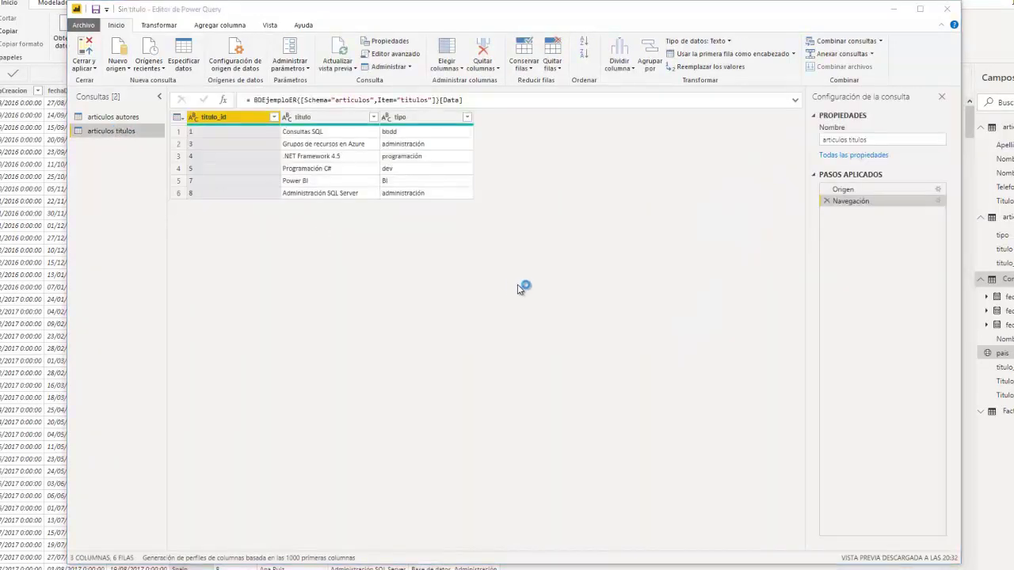
key(Delete)
key(Escape)
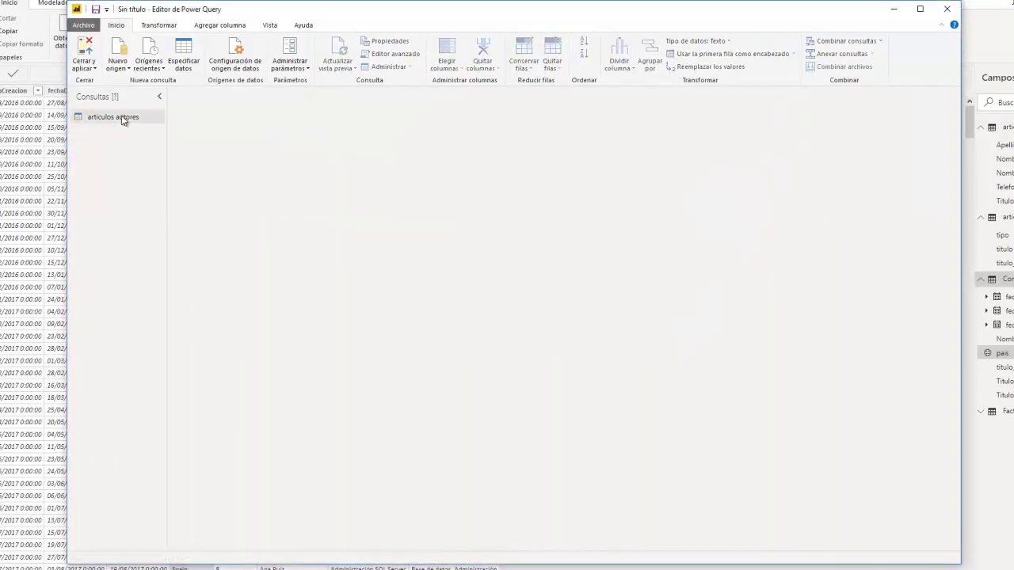
key(Delete)
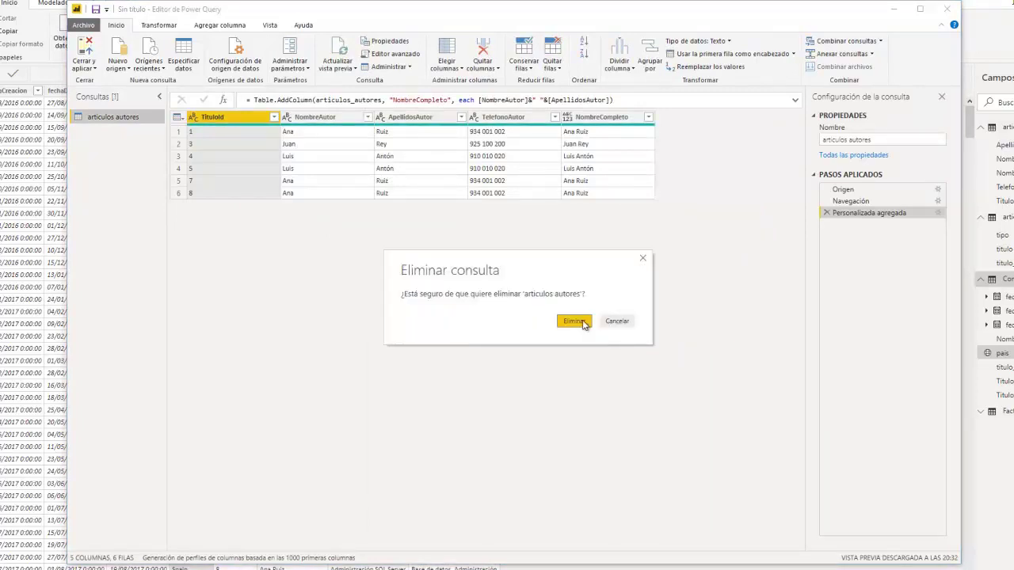
click(582, 322)
click(120, 65)
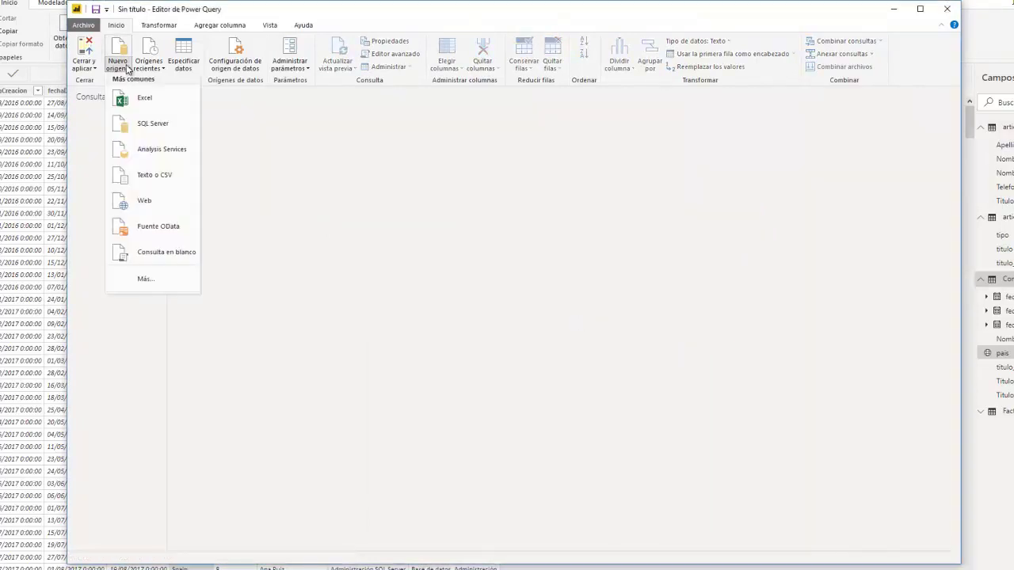
Step: Import Descargas.csv as a new Text/CSV query
click(443, 249)
click(119, 65)
click(147, 175)
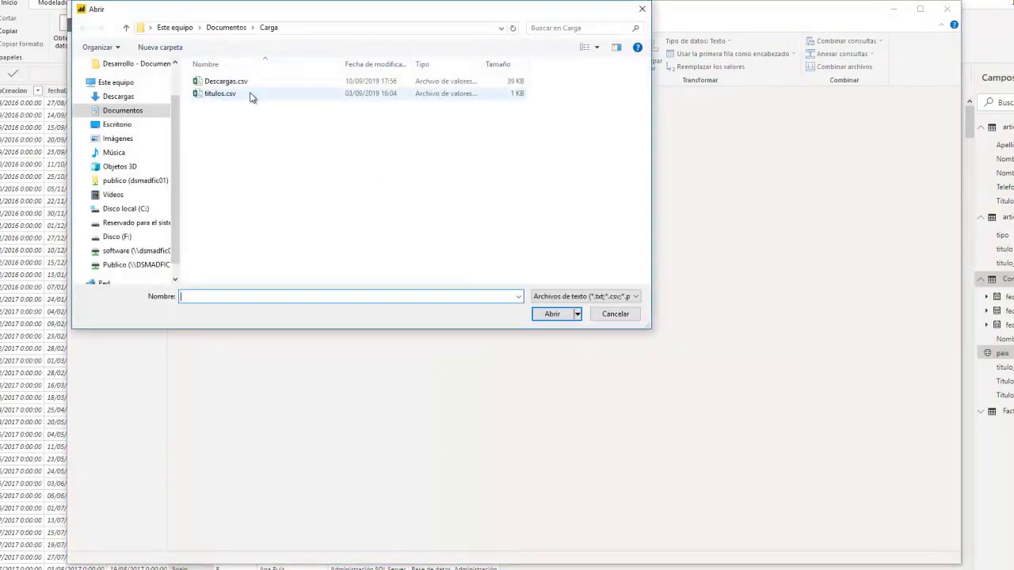
click(242, 83)
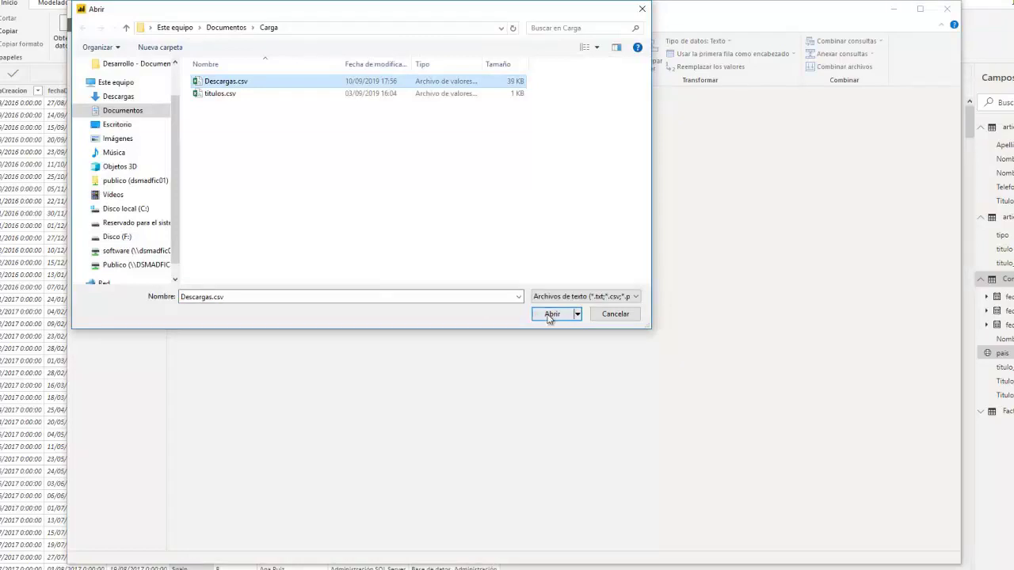
click(550, 315)
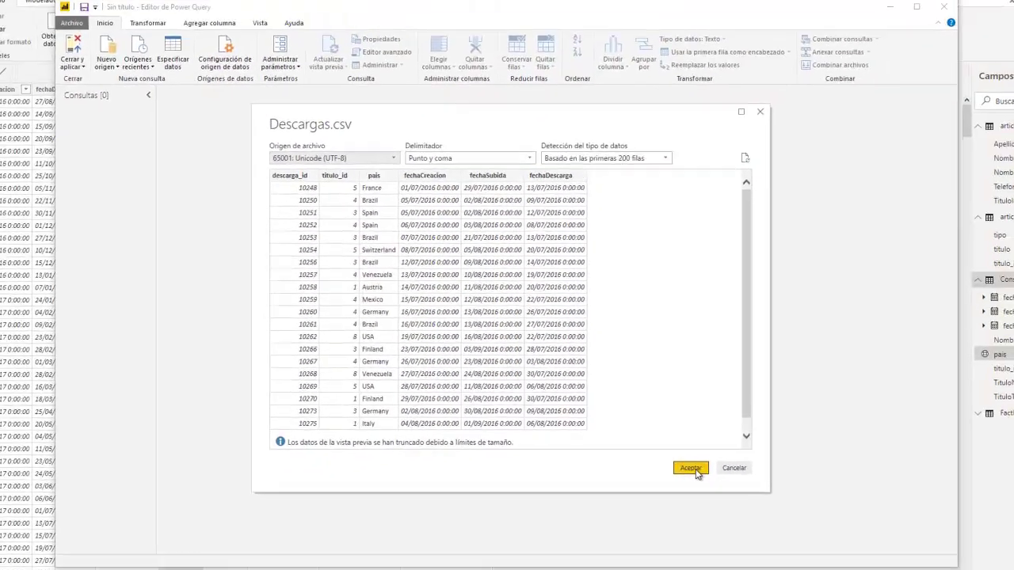
click(691, 468)
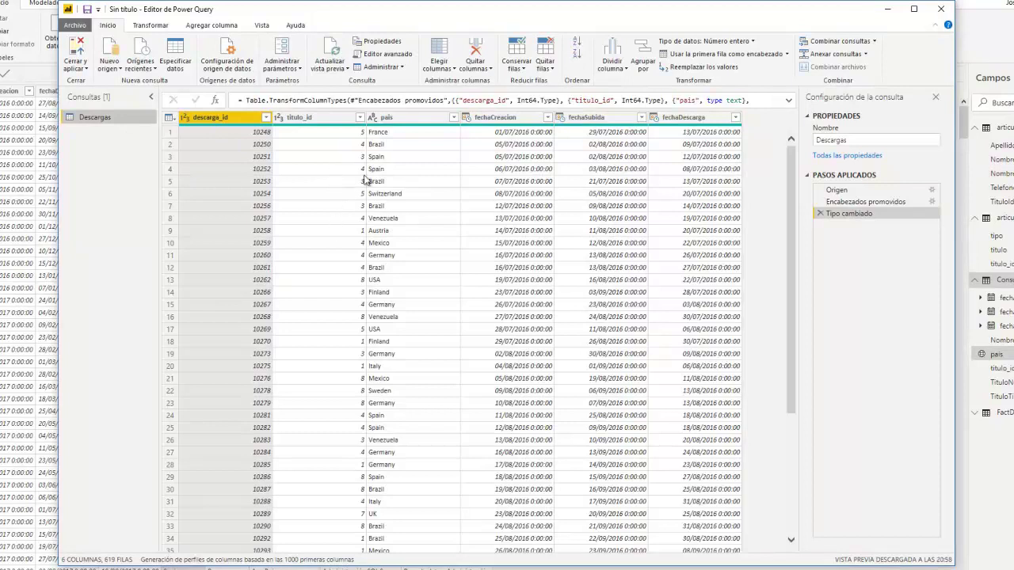
Step: Inspect the data type options of the fechaCreacion and fechaSubida columns
click(402, 122)
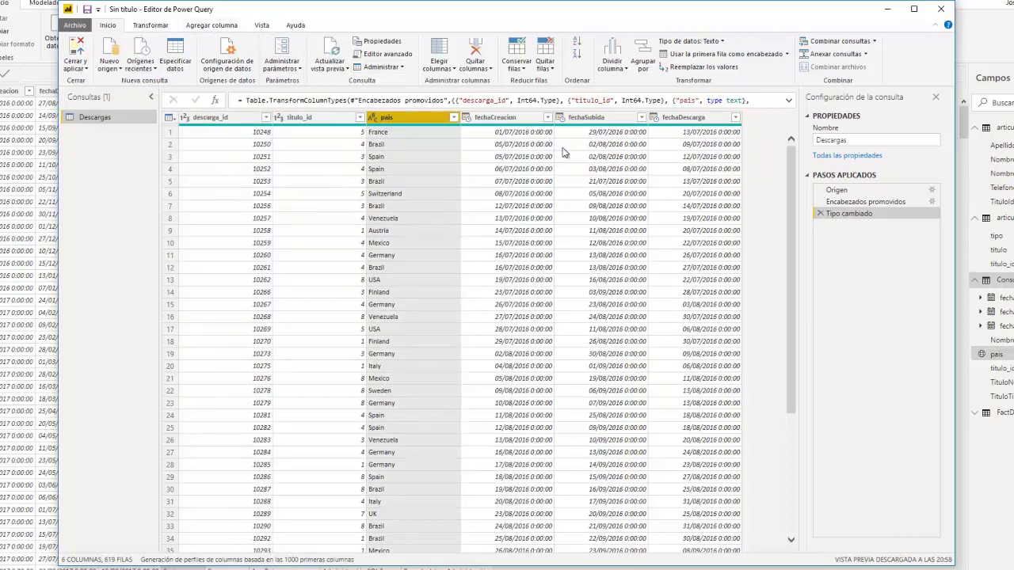
click(467, 117)
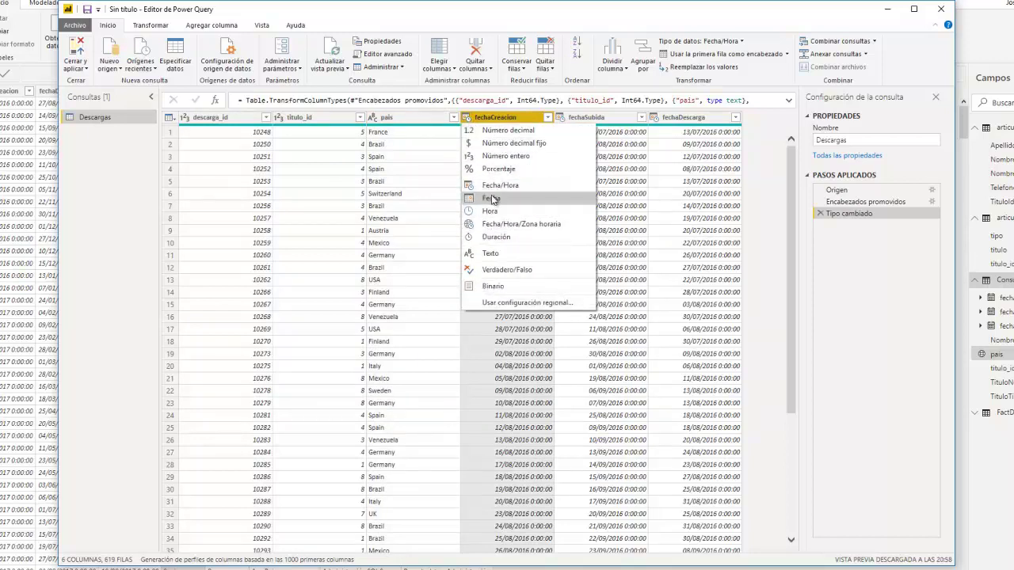
click(438, 272)
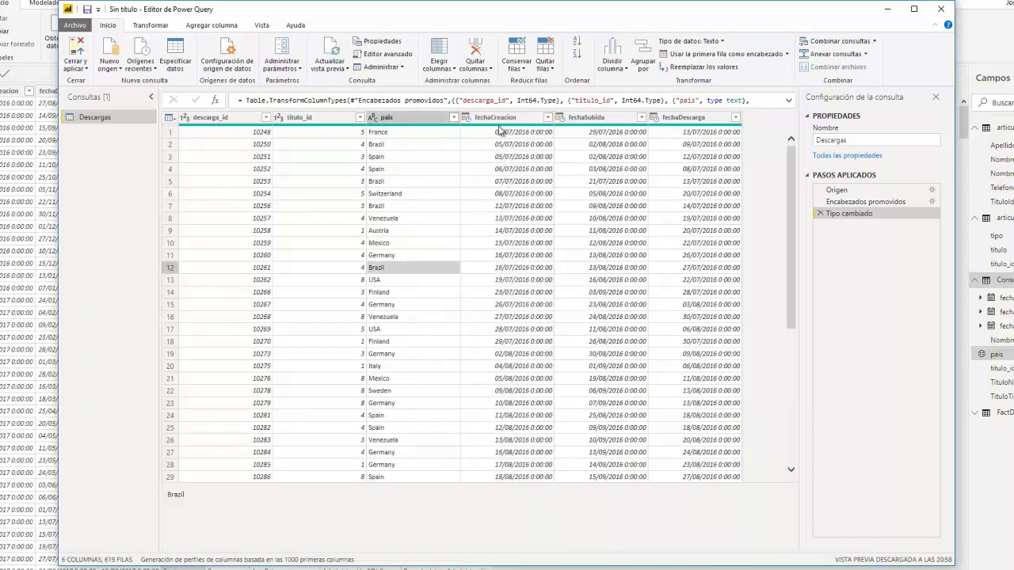
click(469, 119)
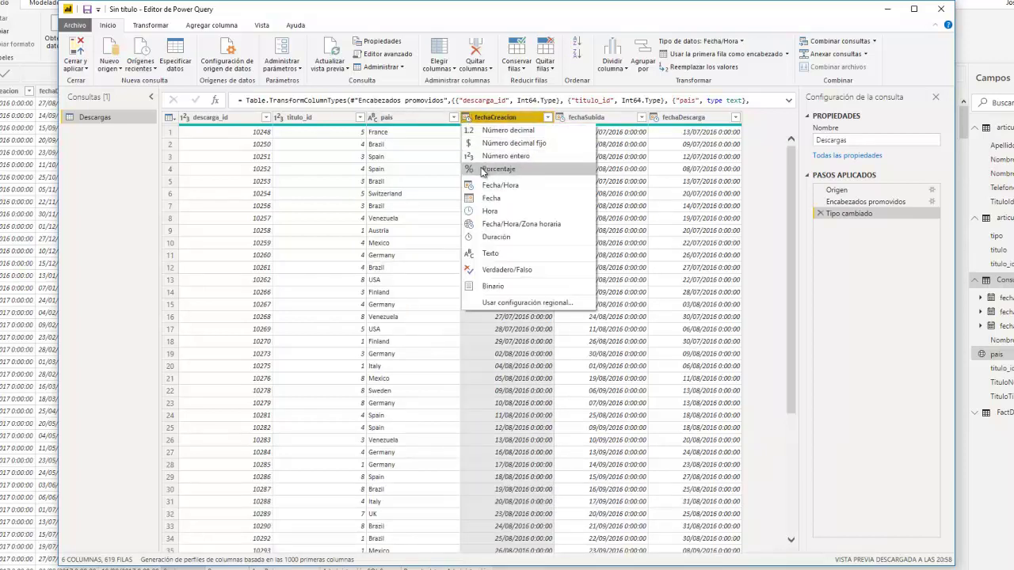
click(625, 216)
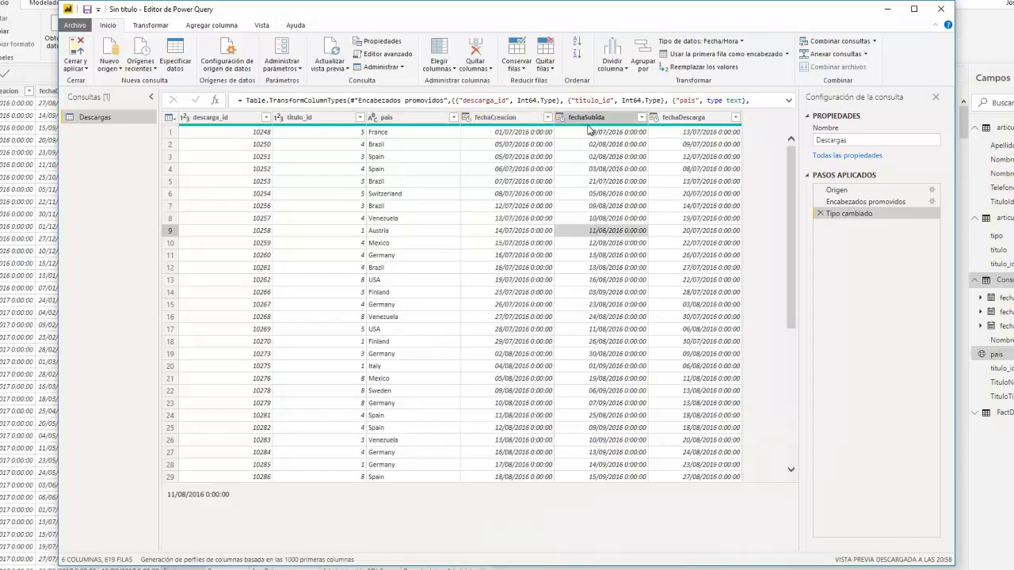
click(560, 117)
click(602, 378)
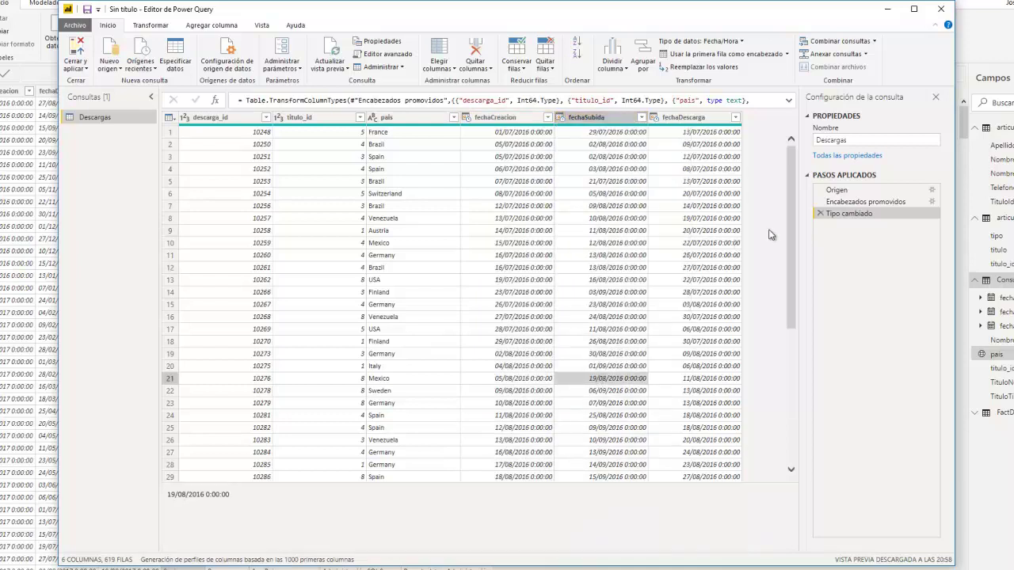
Step: Delete the Tipo cambiado step so every Descargas column stays text
click(641, 118)
click(642, 120)
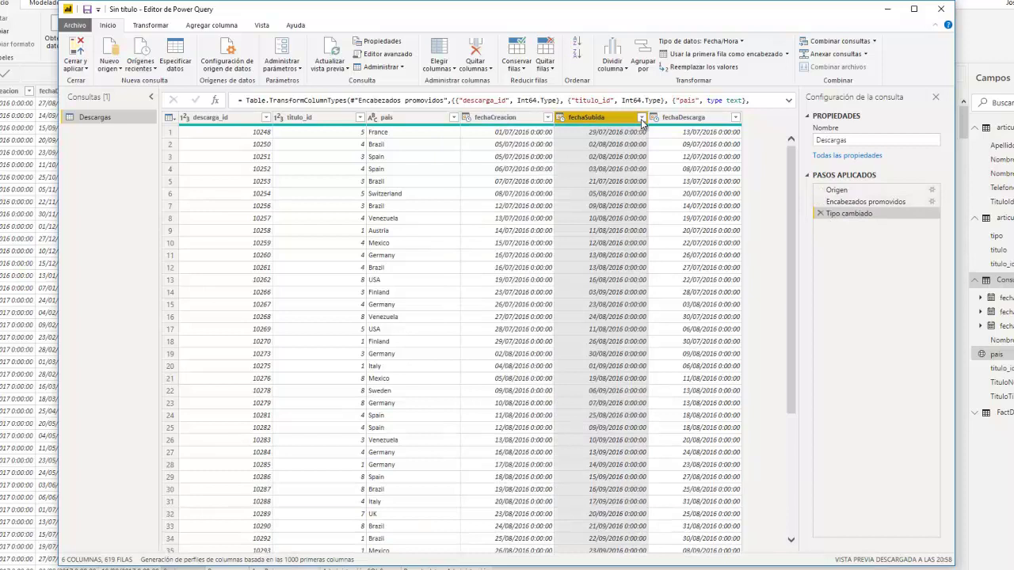
click(562, 117)
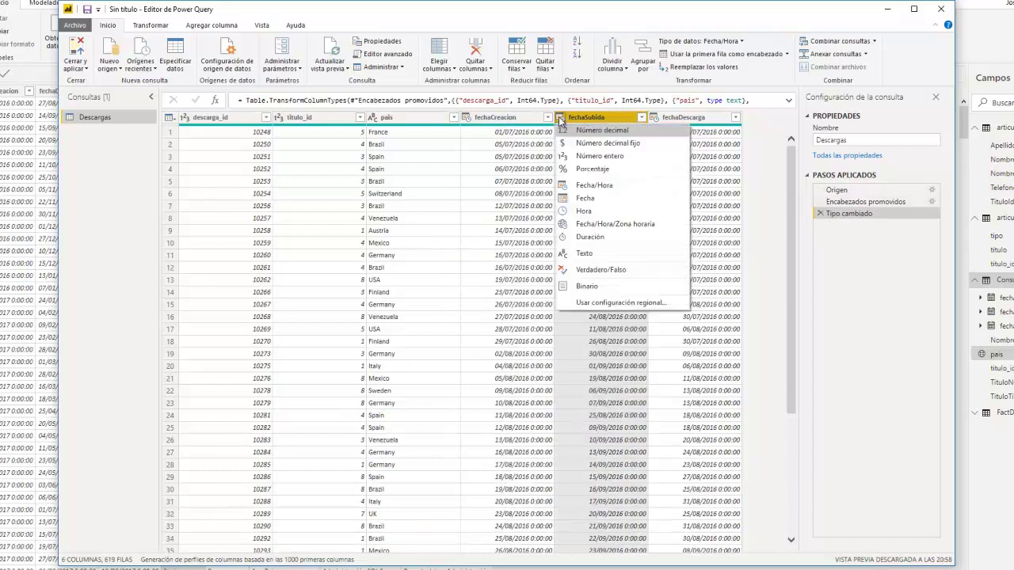
click(613, 157)
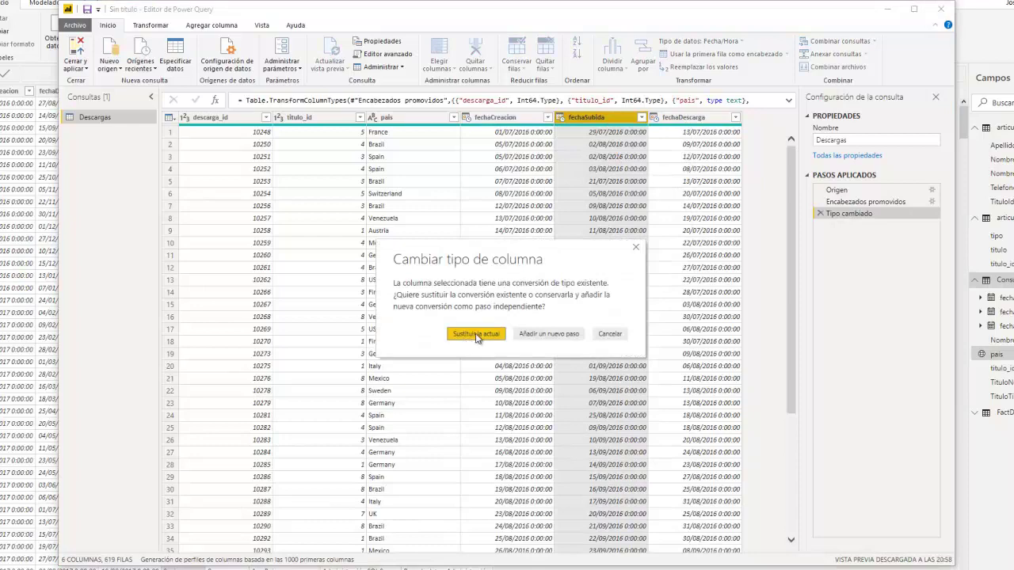
click(477, 335)
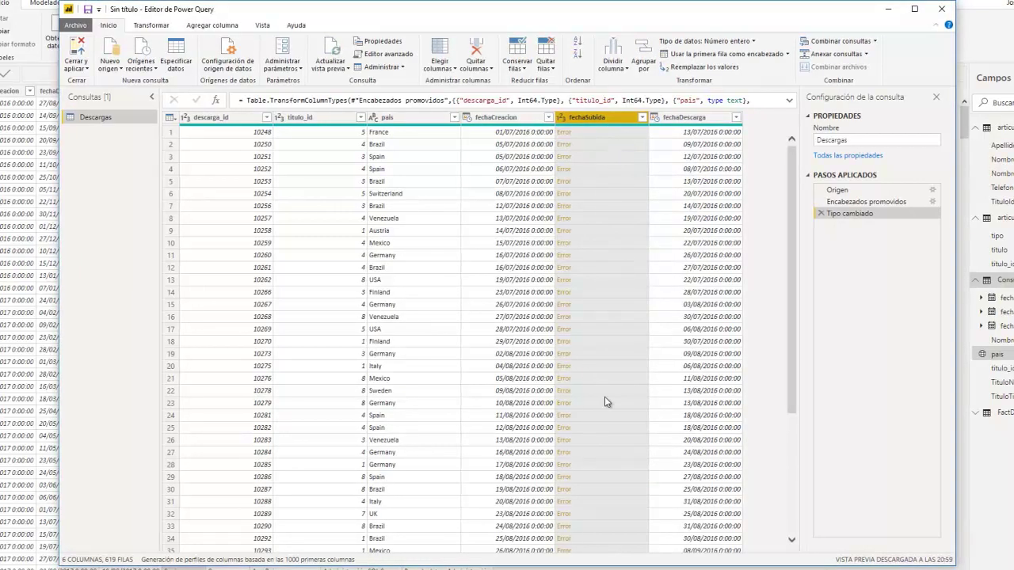
click(823, 214)
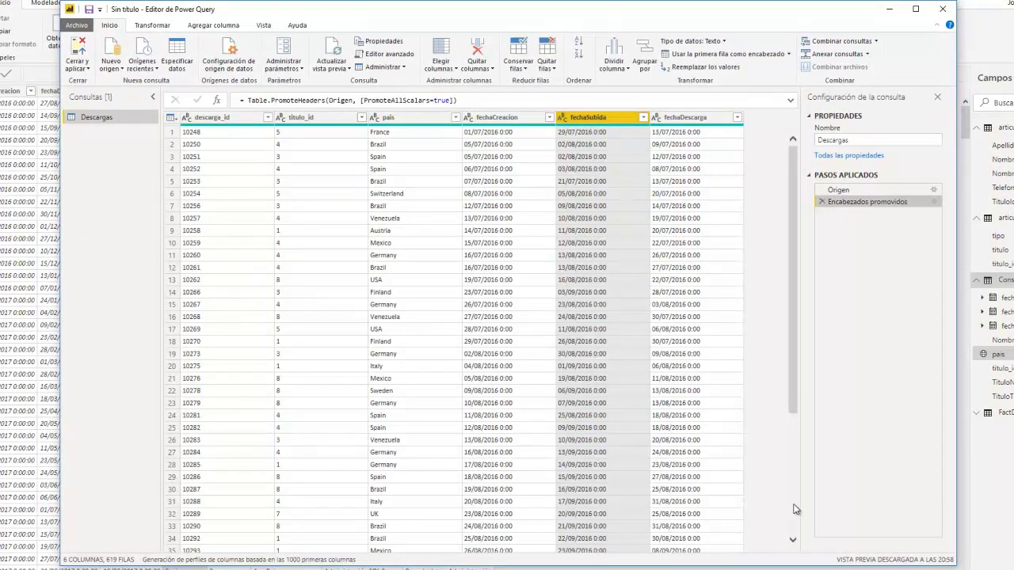
Step: Look over the Anexar consultas options, then bring up the Nuevo origen source list
drag(793, 396, 809, 317)
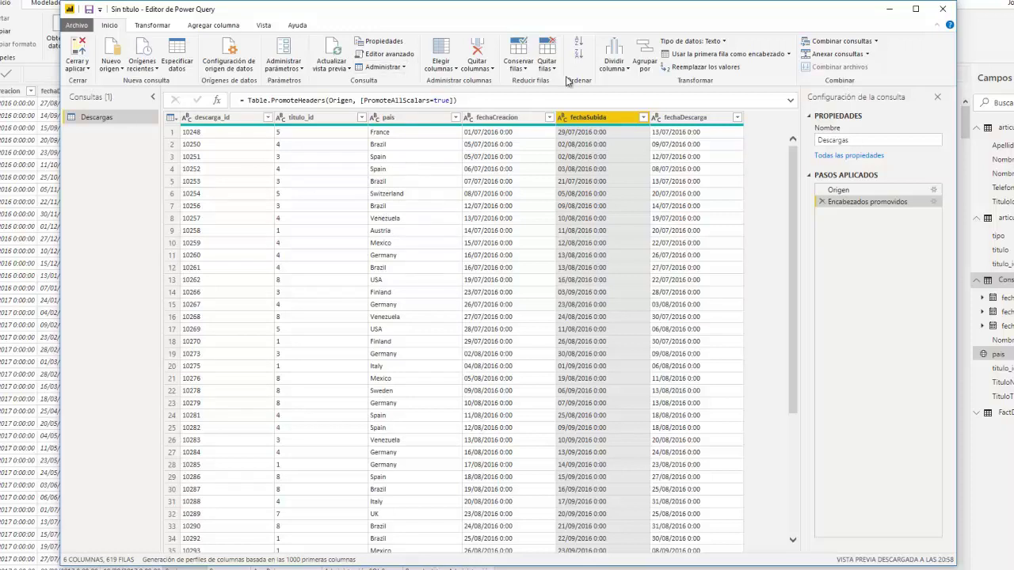
click(869, 61)
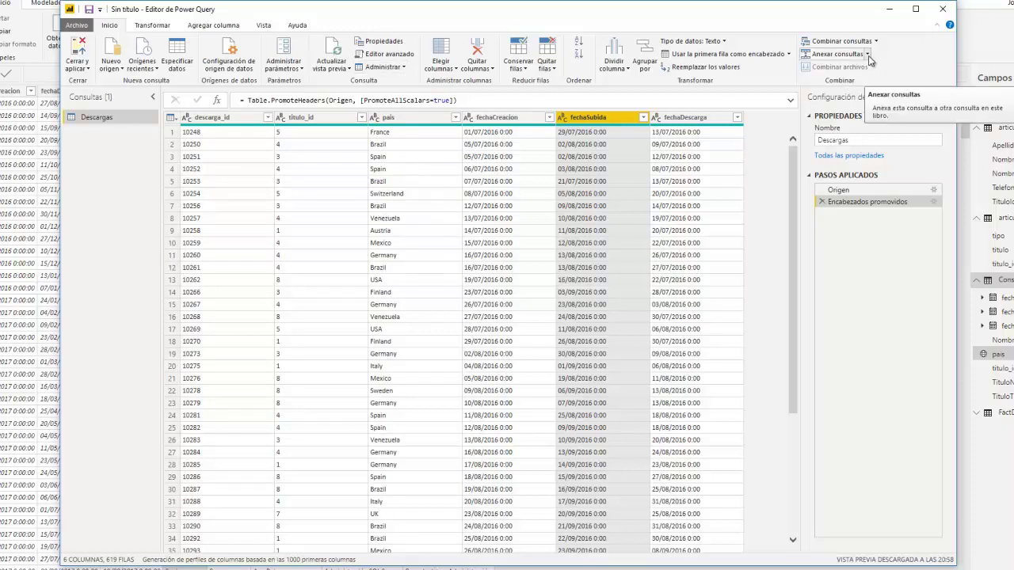
click(115, 139)
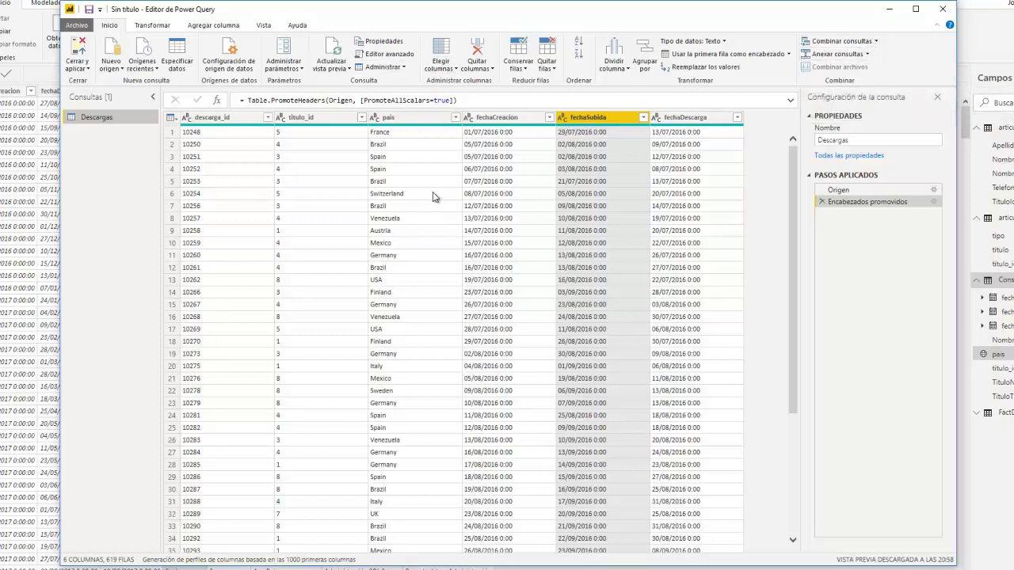
click(117, 68)
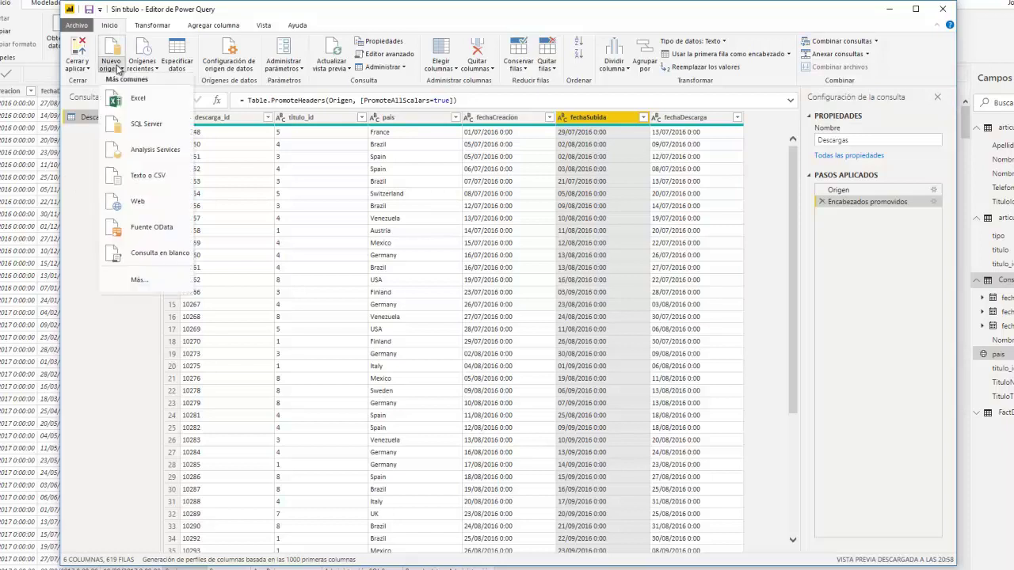
Step: Import the vETLDatosParaDimTitulos view from BDEjemploER on localhost as a new query
click(136, 203)
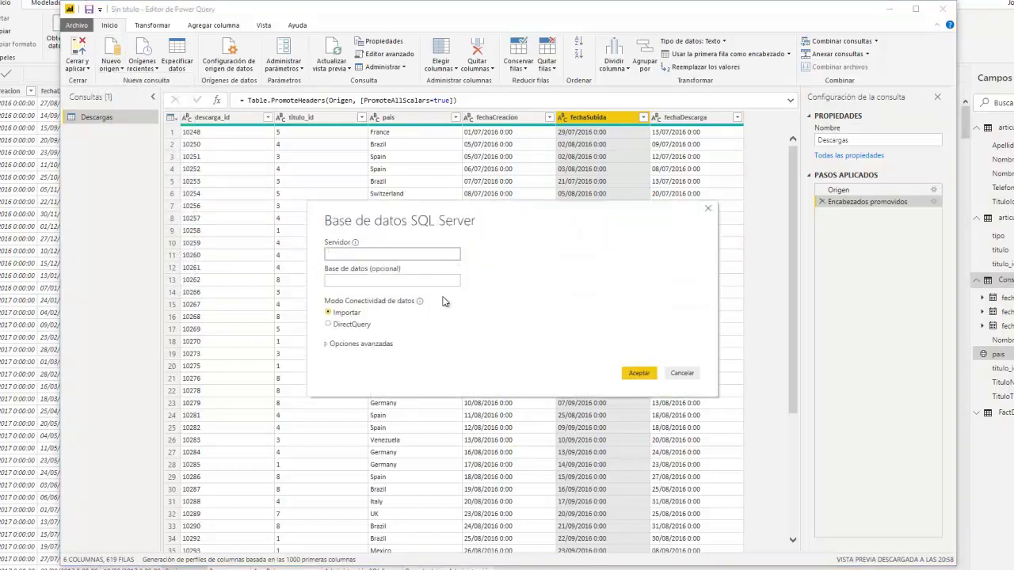
click(444, 281)
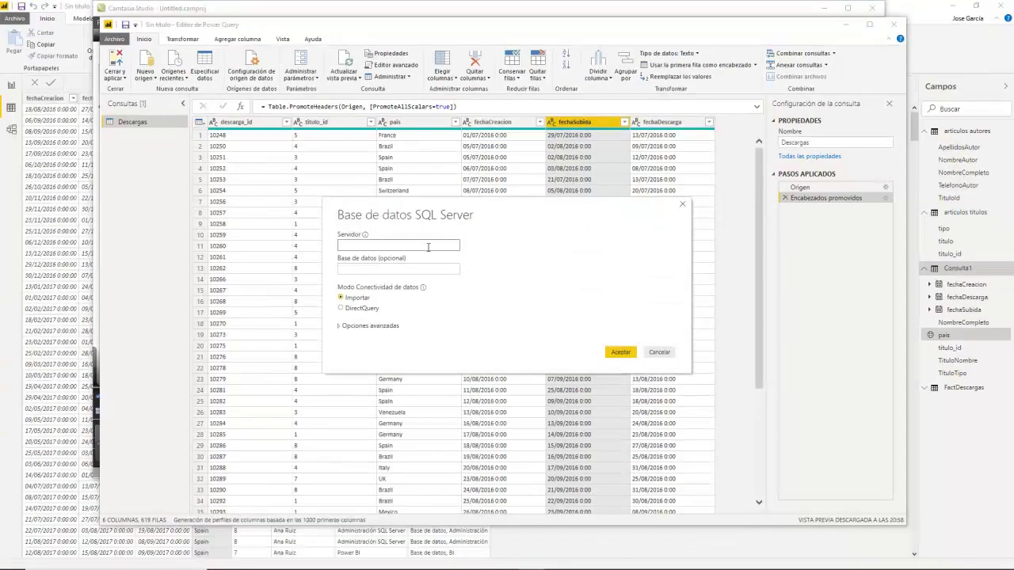
click(428, 246)
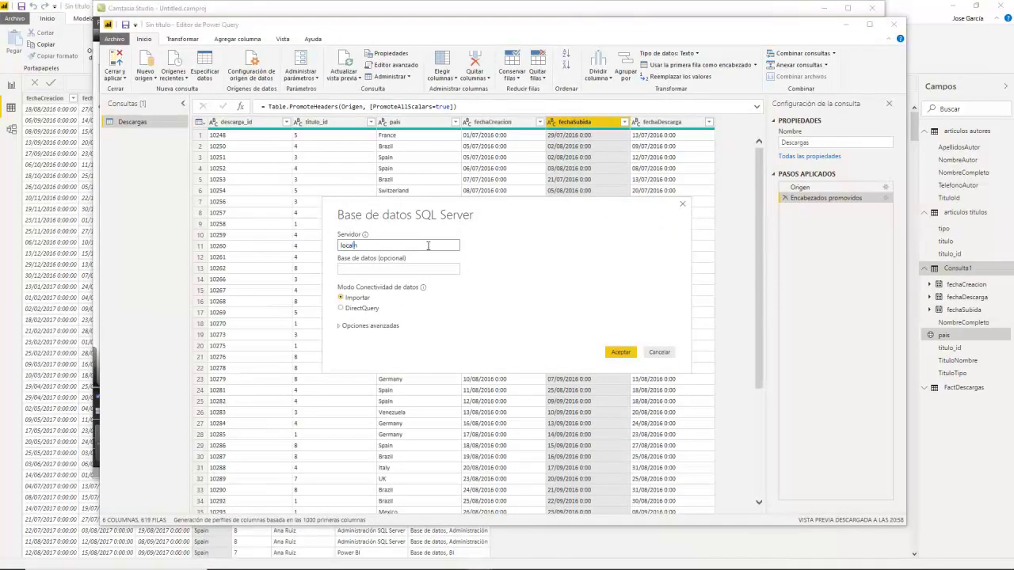
key(Tab)
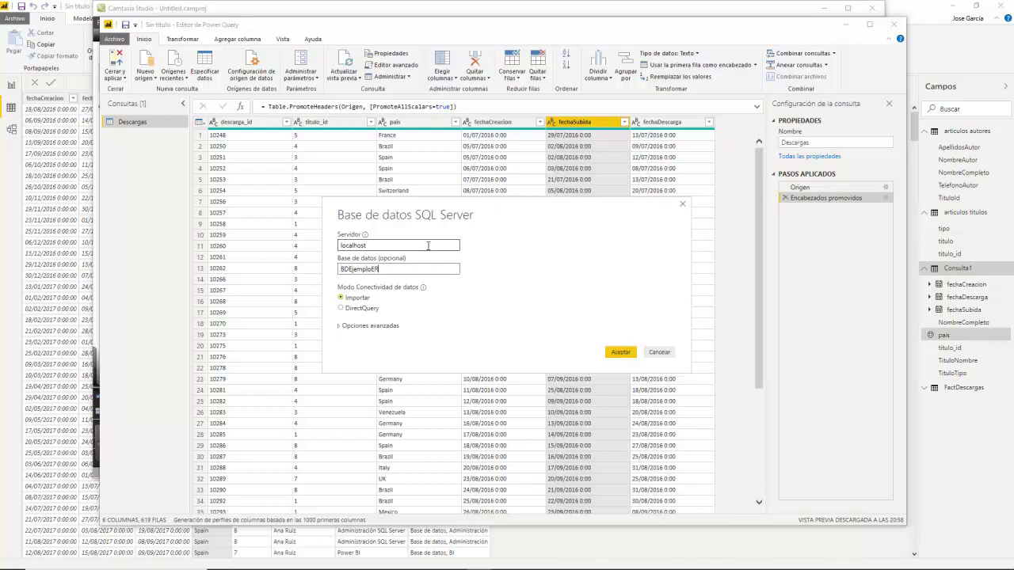
click(620, 352)
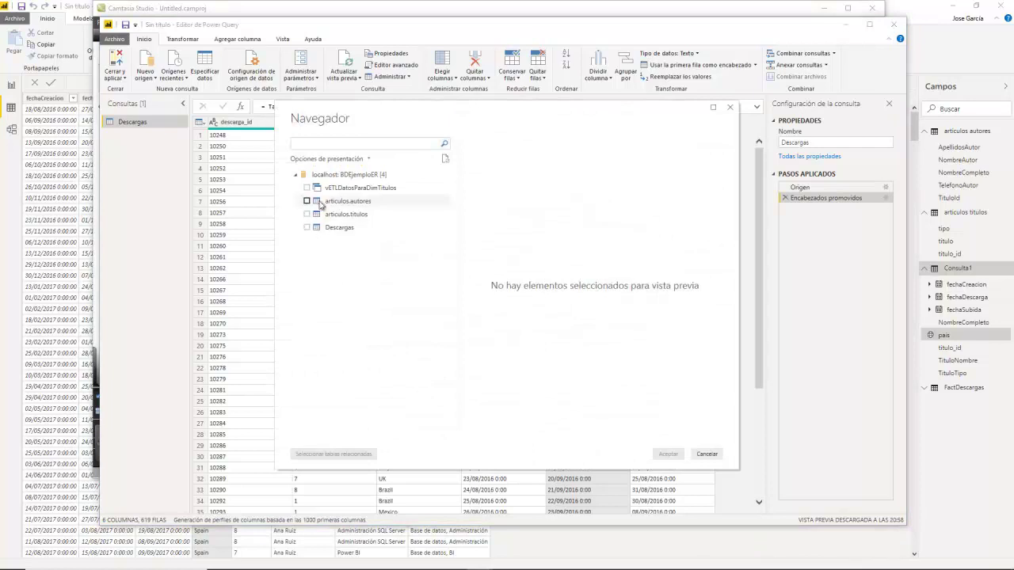
click(307, 188)
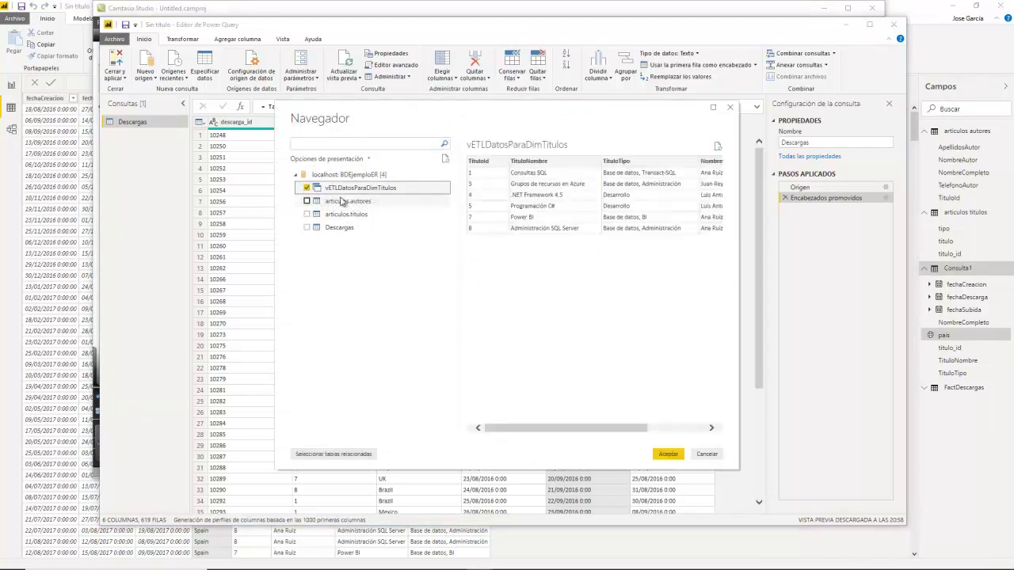
drag(492, 115, 491, 183)
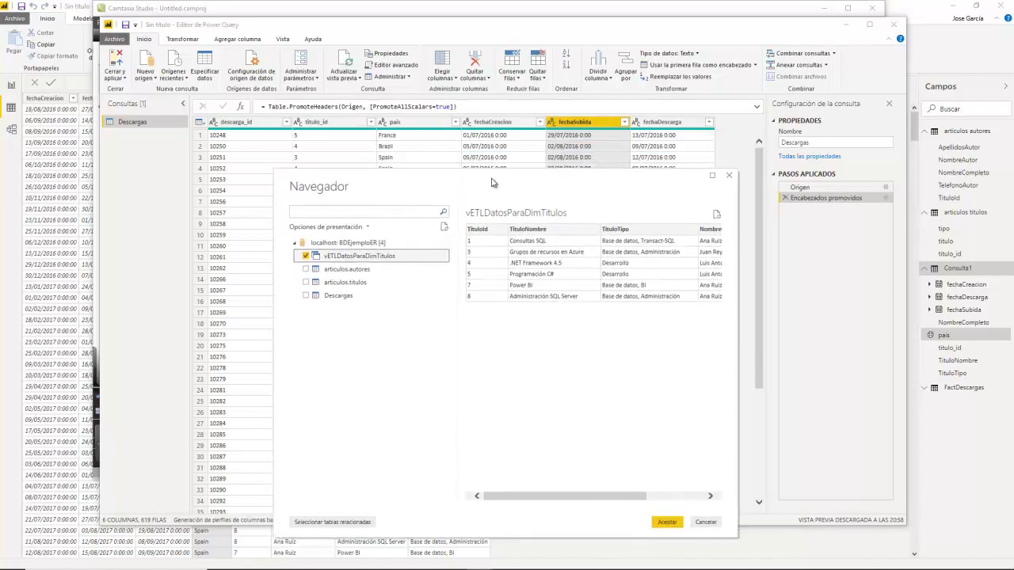
click(668, 523)
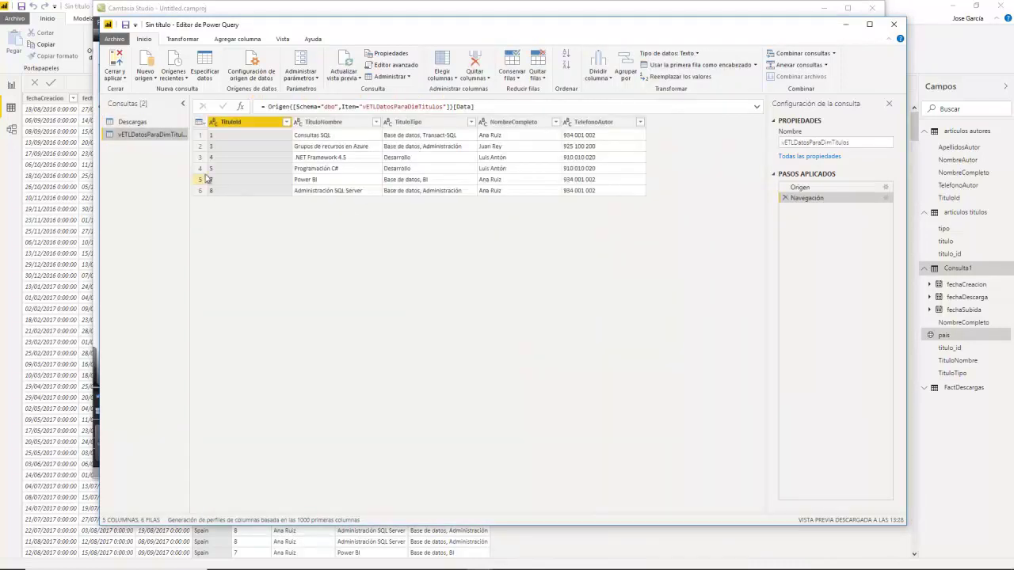
Step: Apply the Descargas and vETLDatosParaDimTitulos queries and close the editor
click(132, 123)
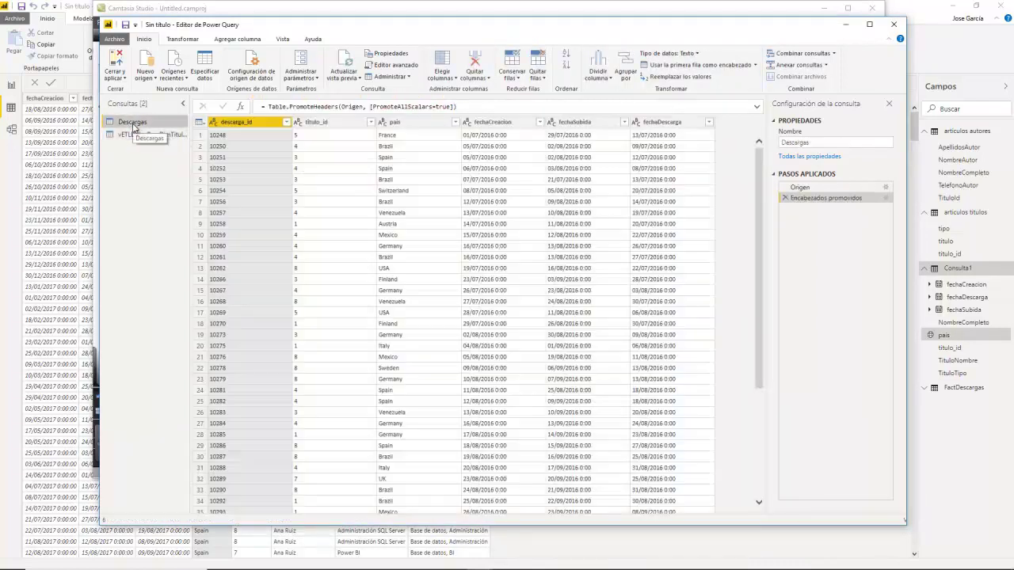
click(133, 134)
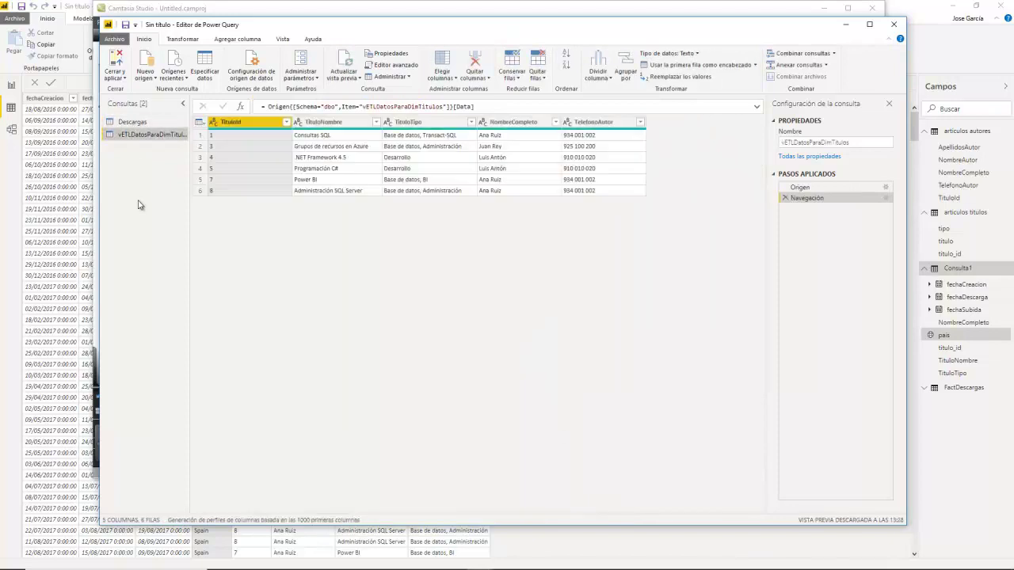
click(115, 79)
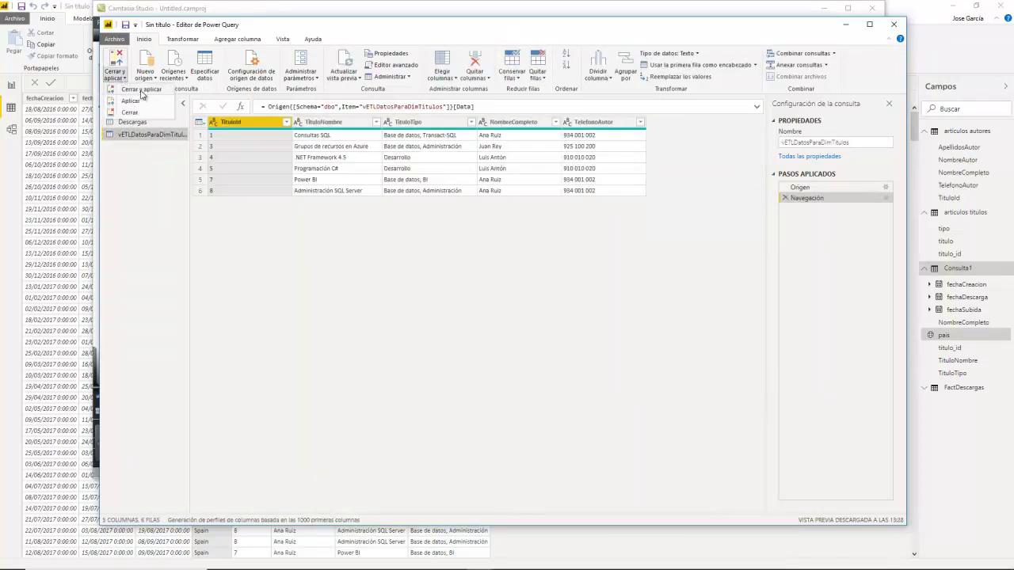
click(131, 94)
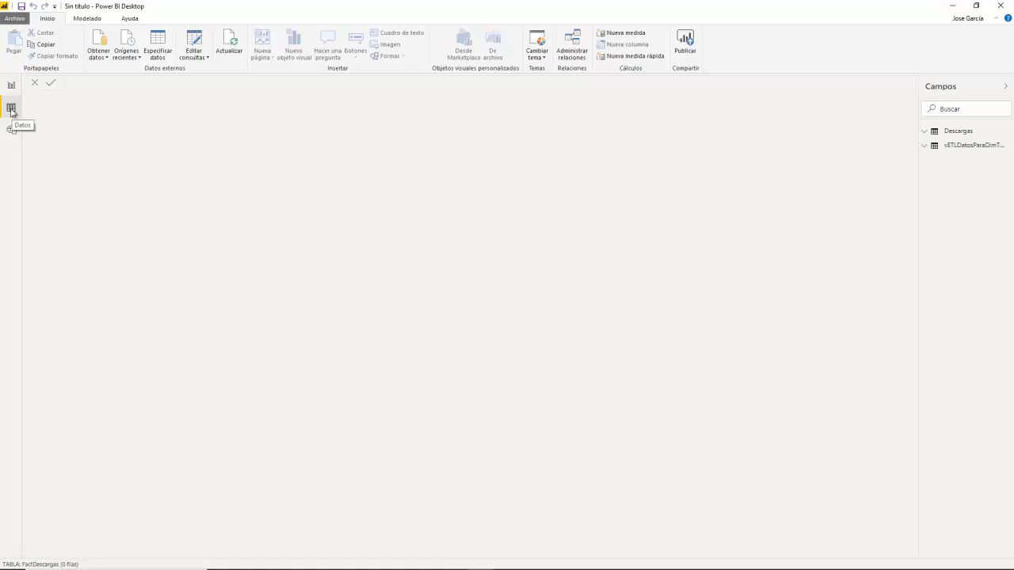
Step: Review the Descargas and vETLDatosParaDimTitulos data, then view their relationship in the model diagram
click(951, 133)
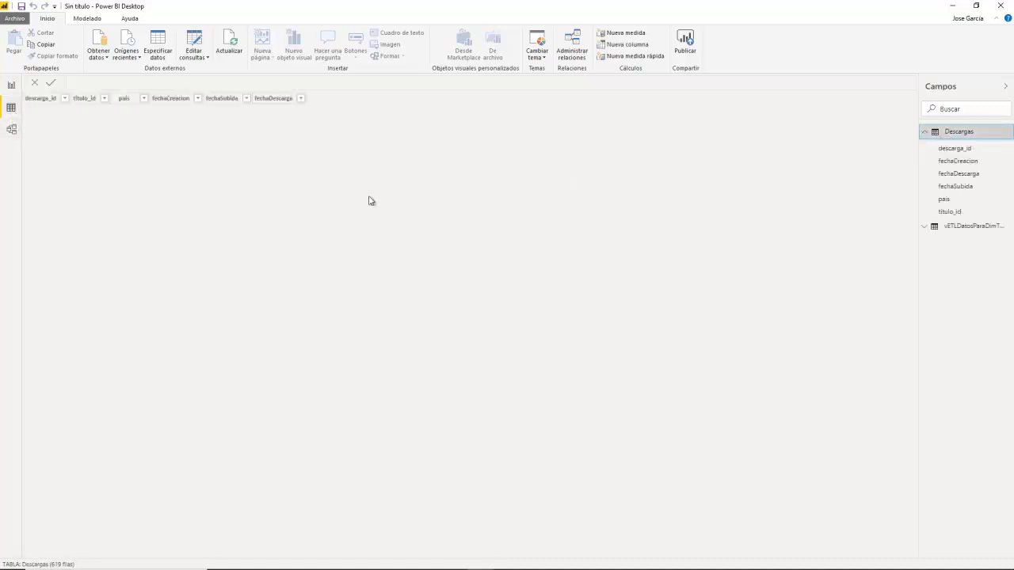
click(972, 228)
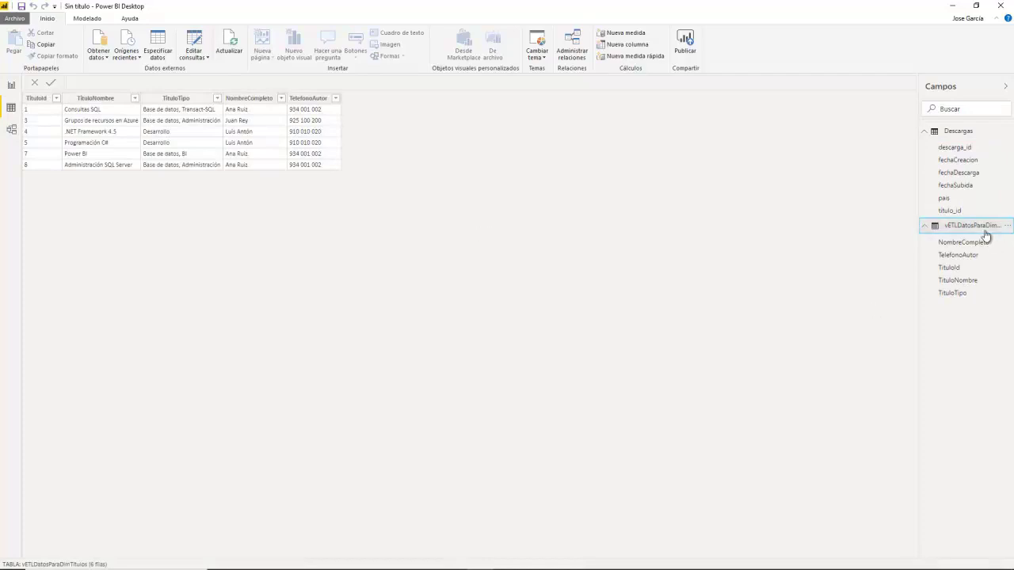
click(957, 133)
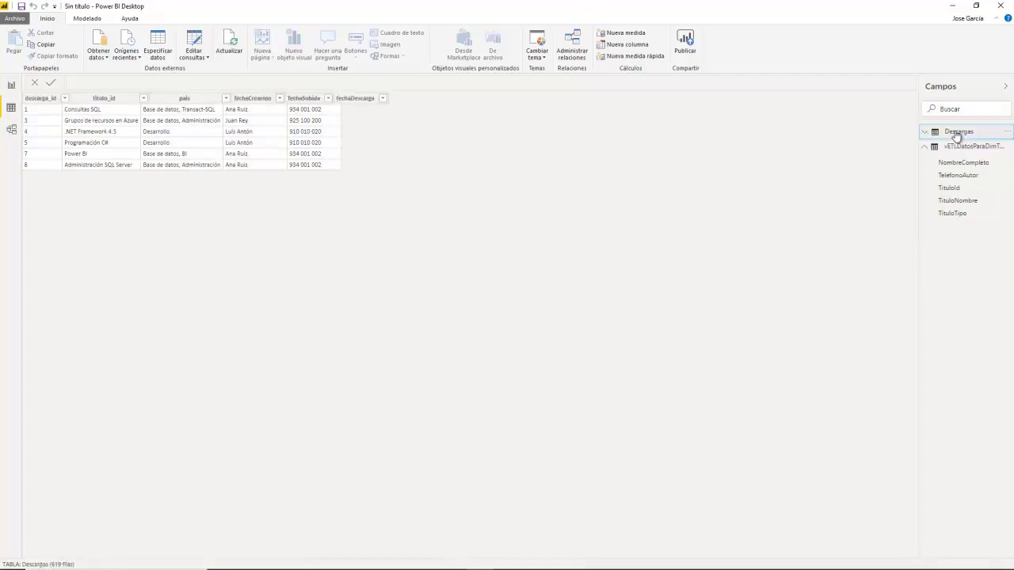
click(11, 130)
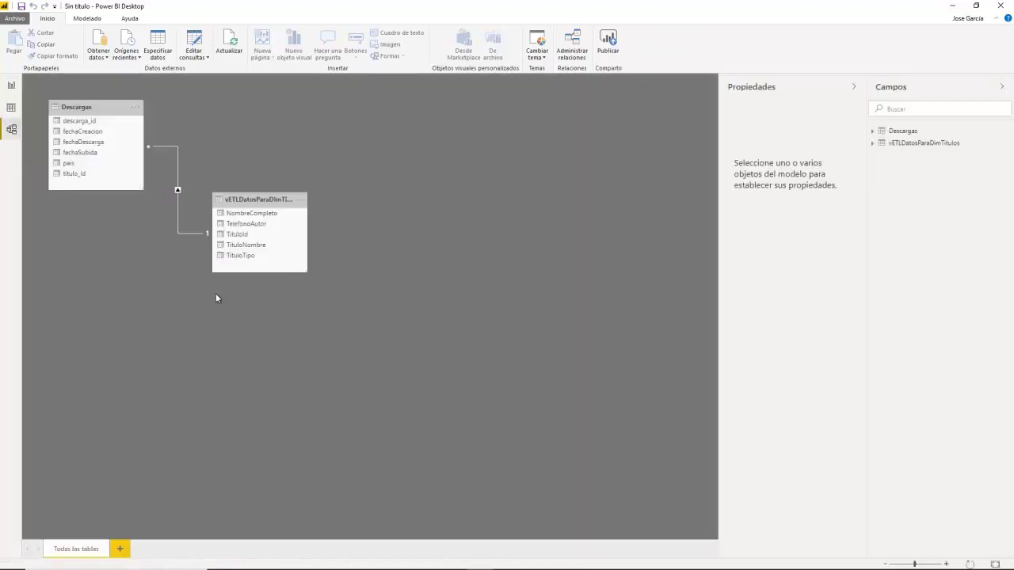
Step: Confirm the Descargas to vETLDatosParaDimTitulos relationship on titulo_id as Varios a uno (many-to-one)
drag(261, 200, 344, 126)
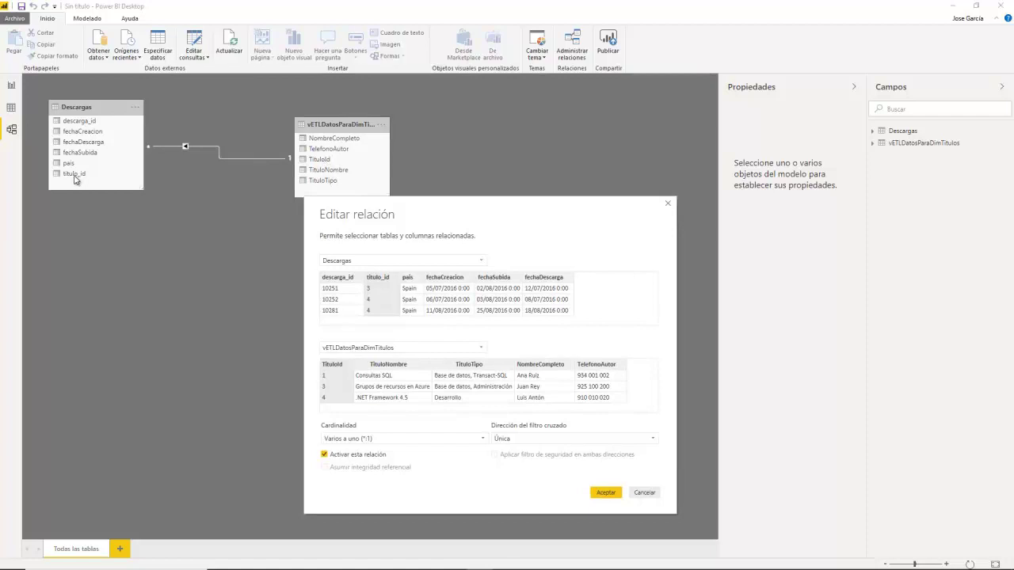
drag(499, 211, 496, 217)
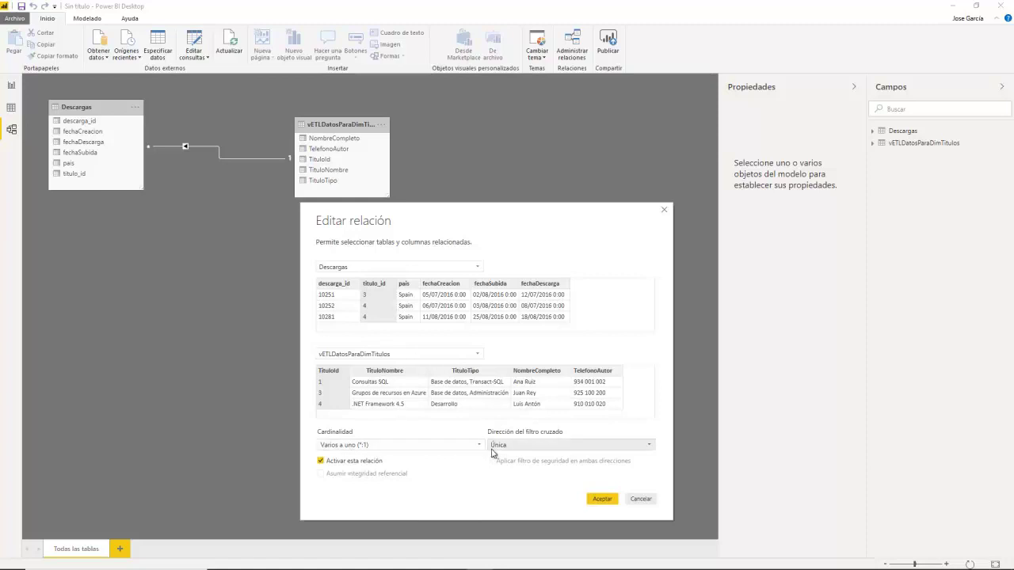
click(602, 499)
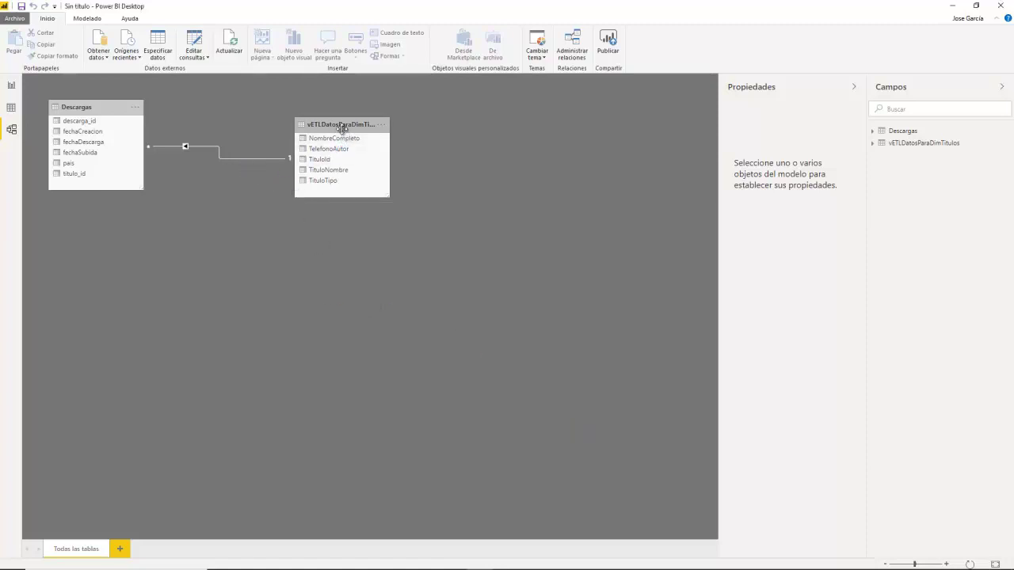
Step: Reposition the Descargas and vETLDatosParaDimTitulos tables and expand both tables' field lists
drag(351, 127, 385, 116)
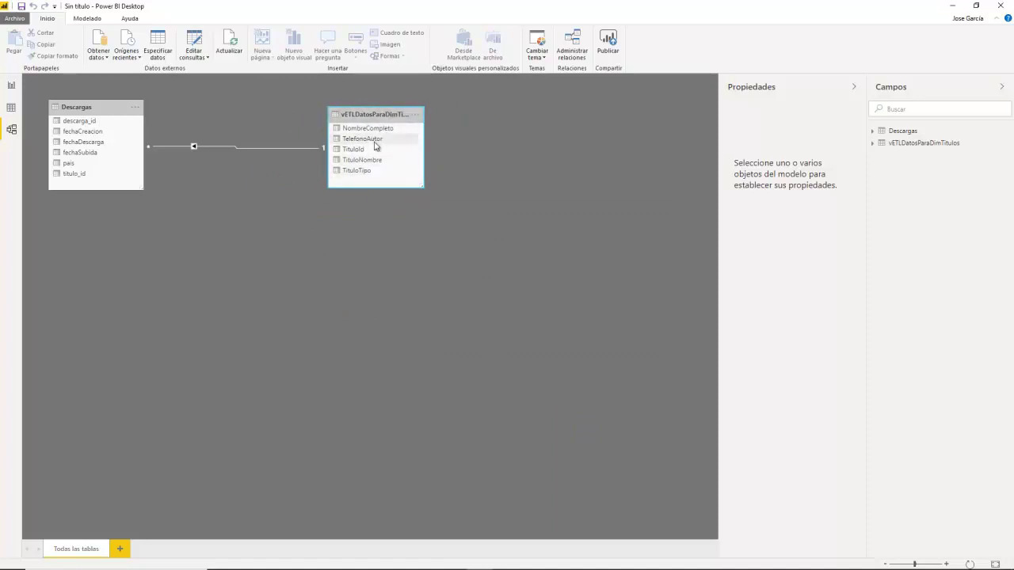
drag(90, 108, 97, 124)
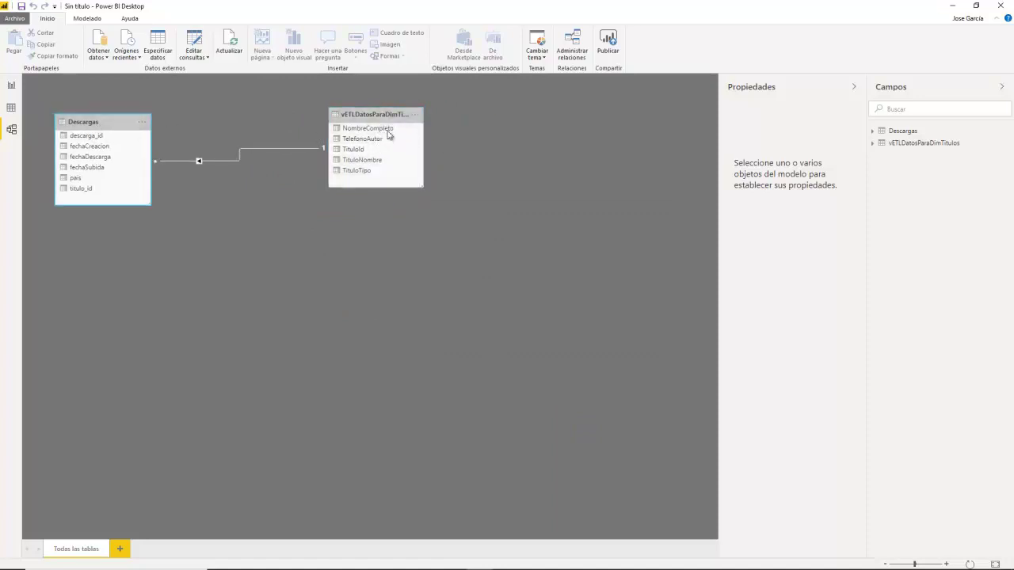
click(886, 131)
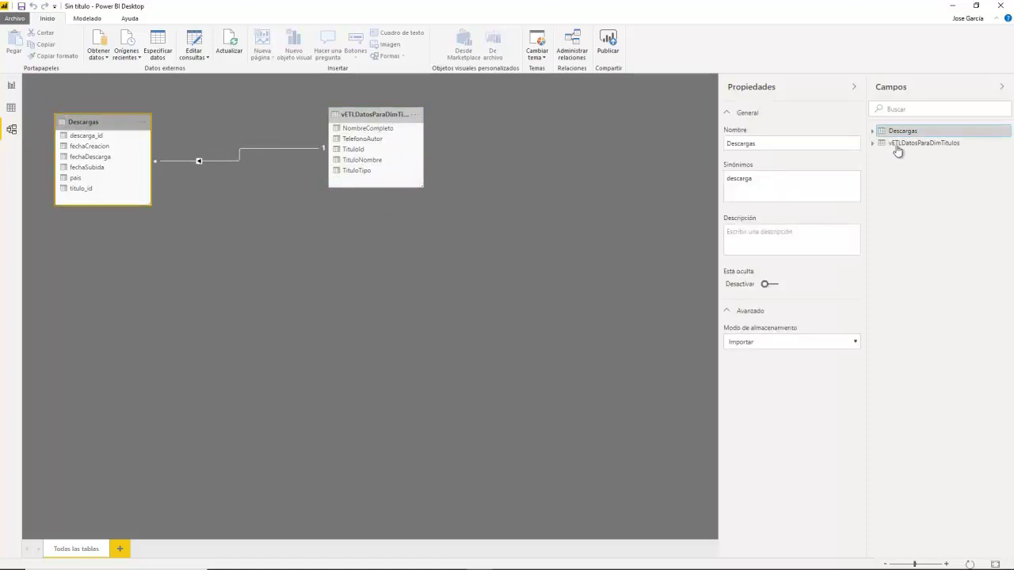
click(874, 132)
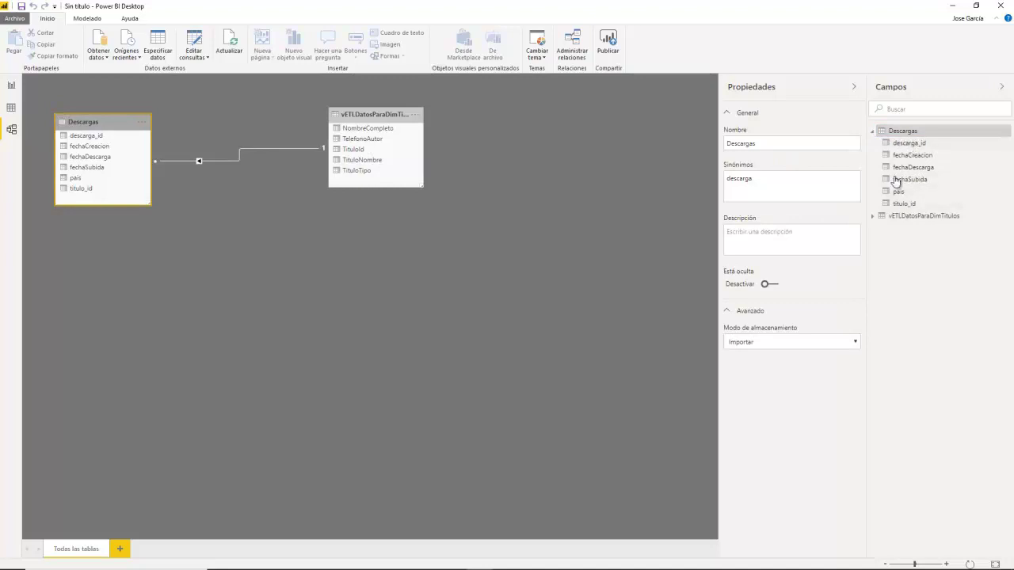
click(879, 217)
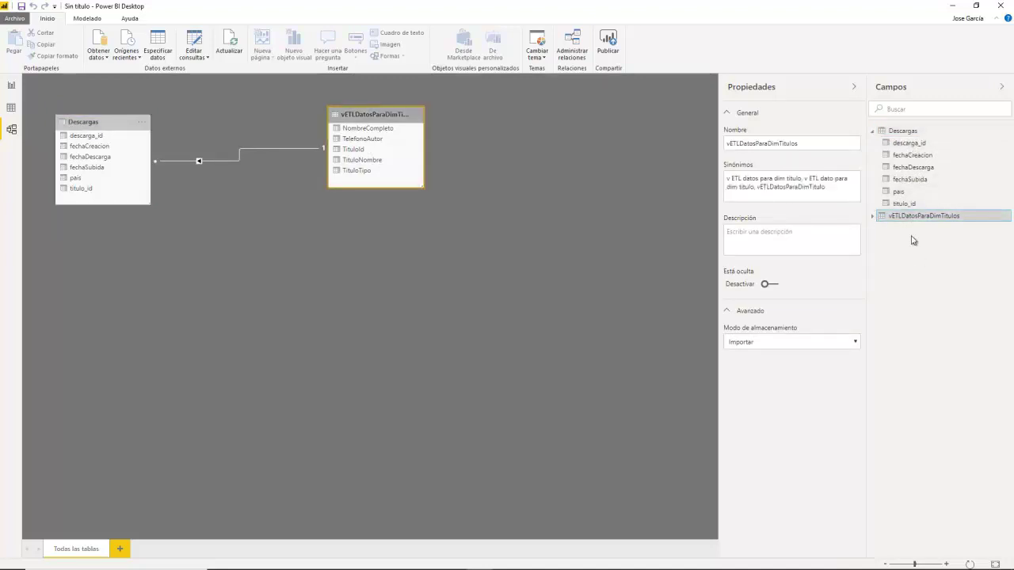
click(873, 217)
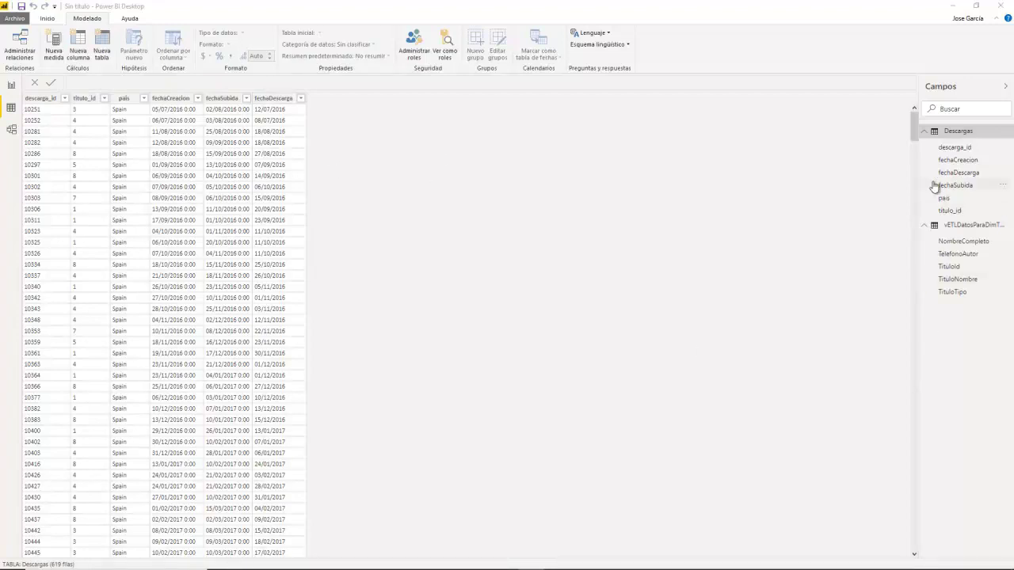
Step: Convert Descargas' fechaDescarga column to Fecha/Hora, confirm with Sí, then to date-only Fecha
click(947, 136)
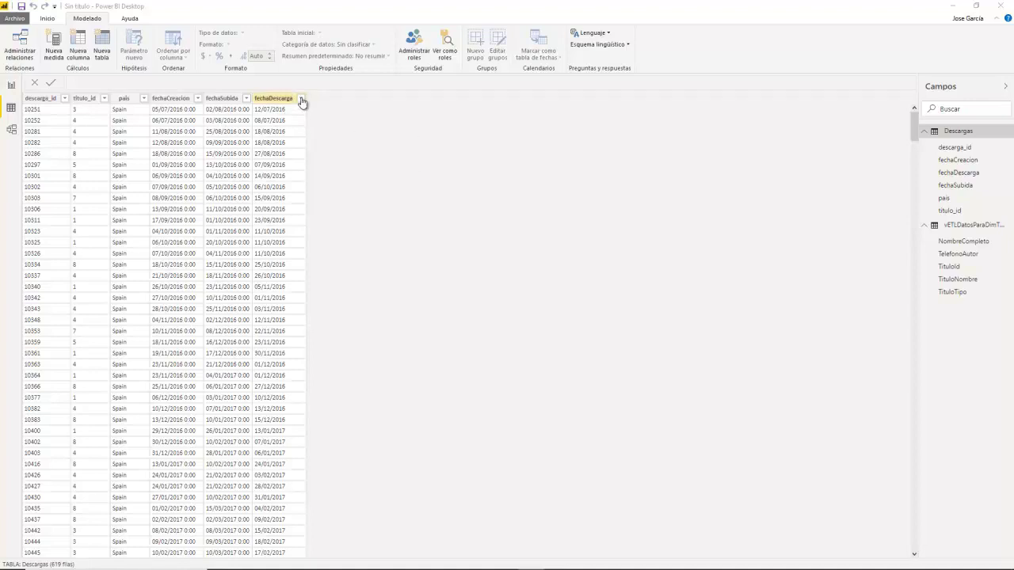
click(273, 98)
click(256, 33)
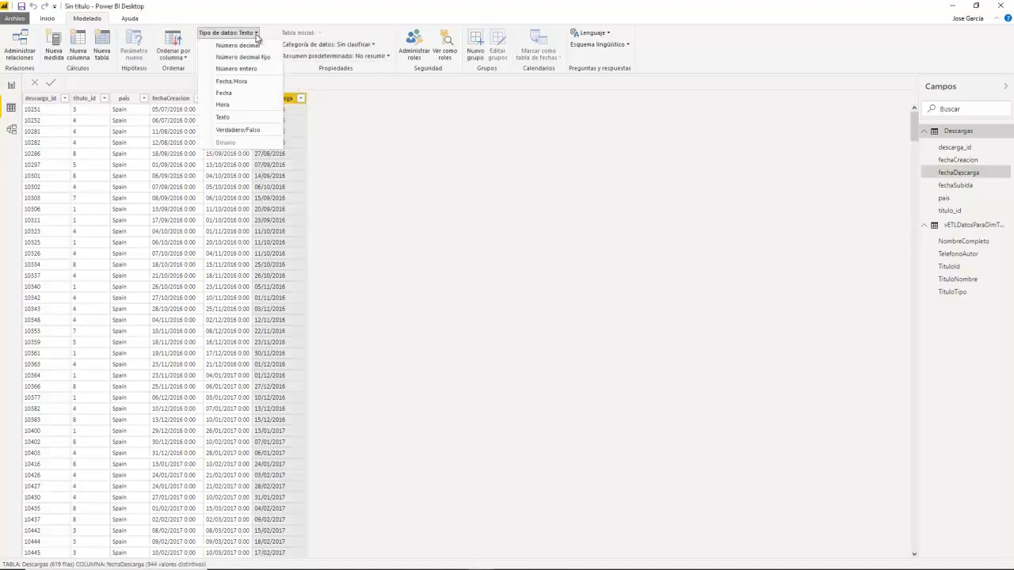
click(241, 82)
click(556, 323)
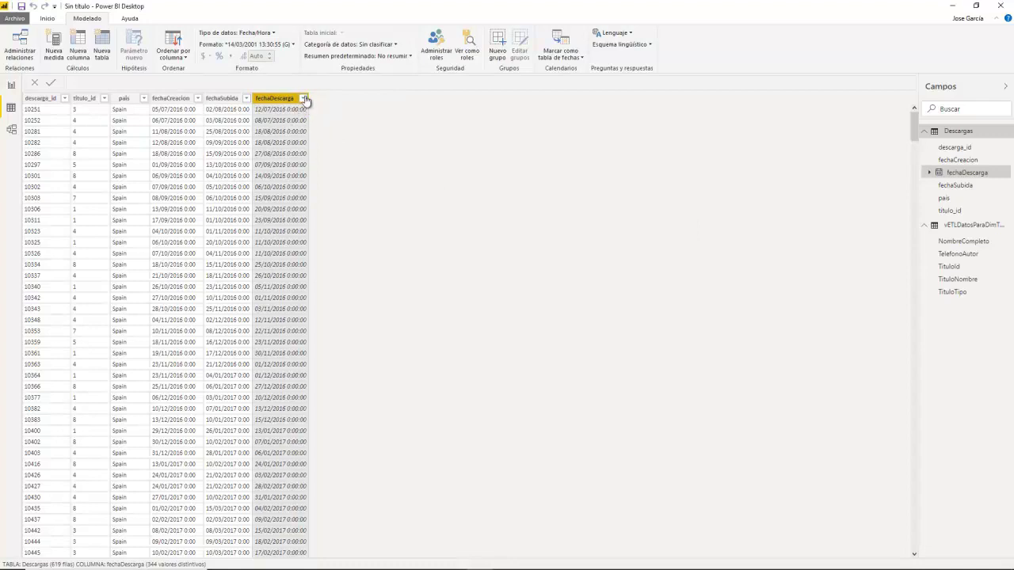
click(273, 32)
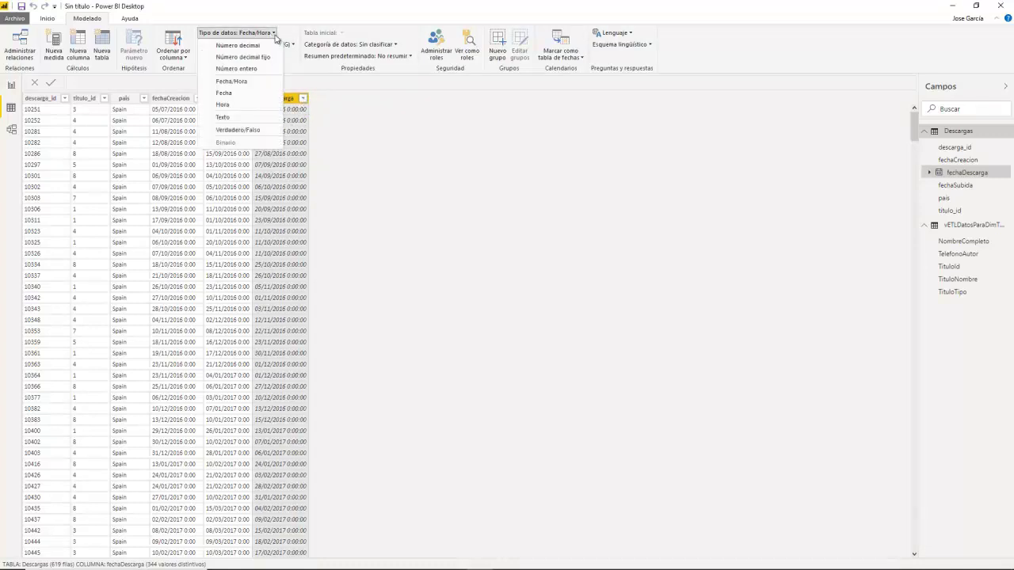
click(238, 94)
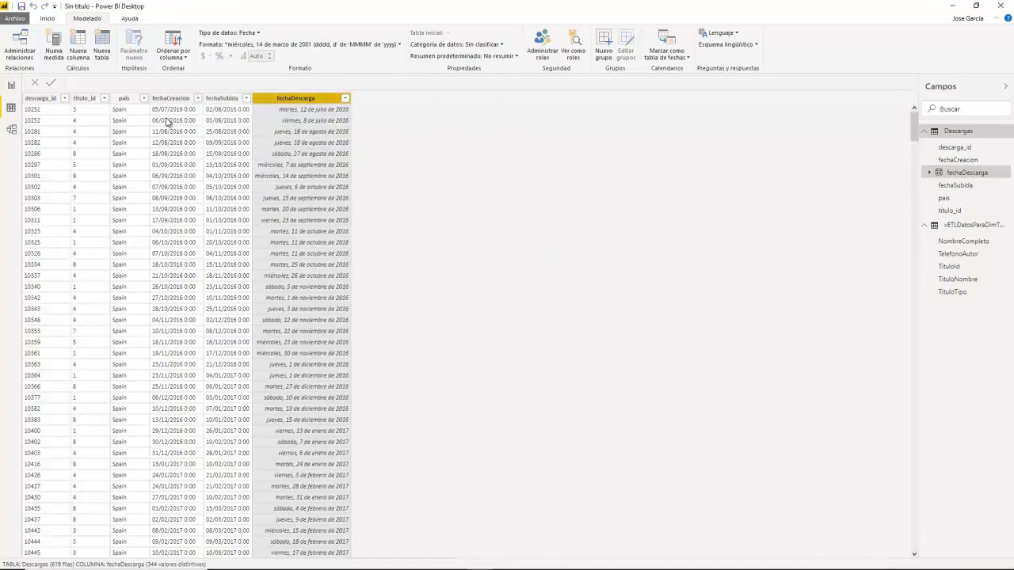
click(123, 98)
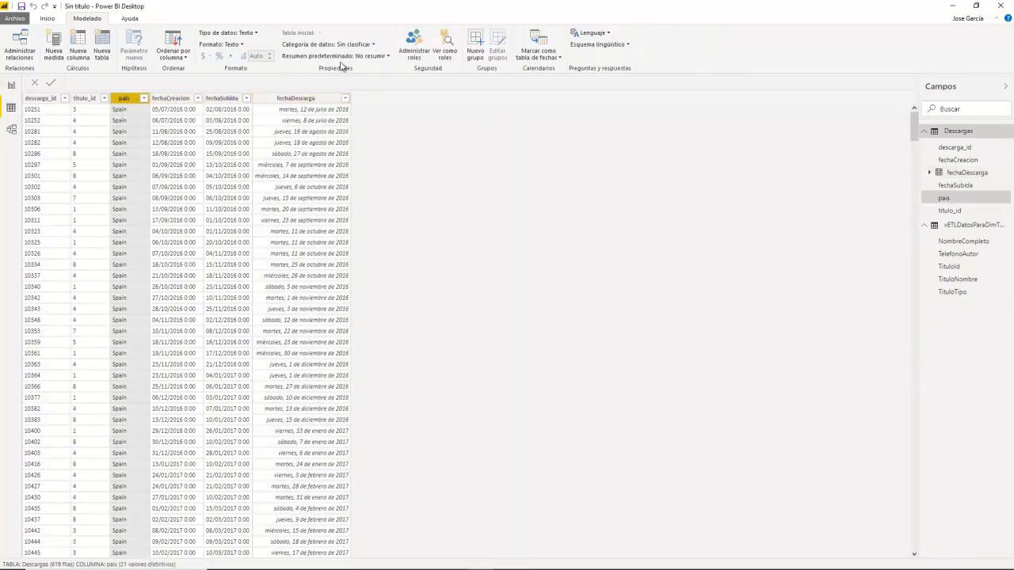
Step: Set the pais column's data category to País o región and return to Report view
click(372, 44)
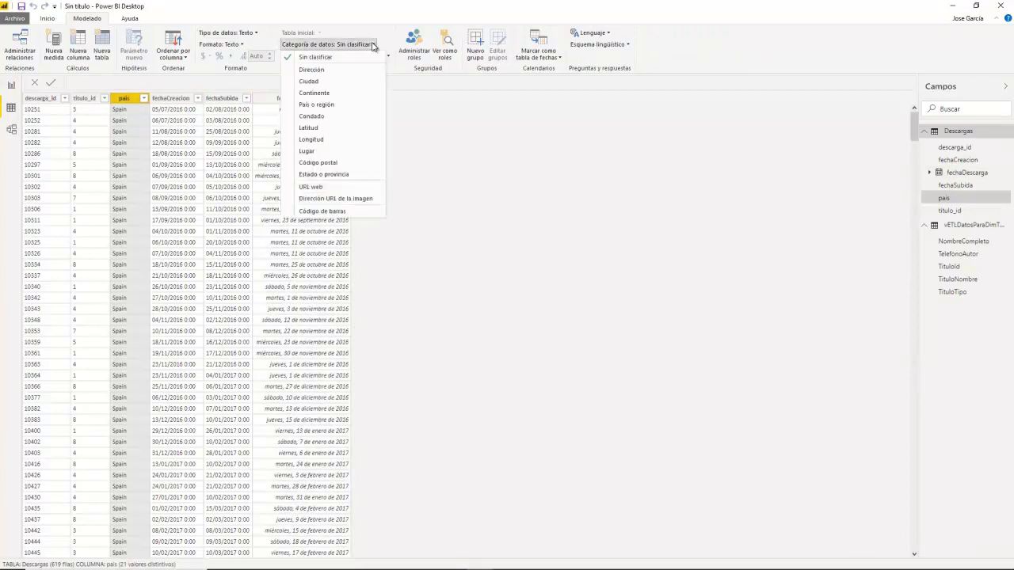
click(317, 104)
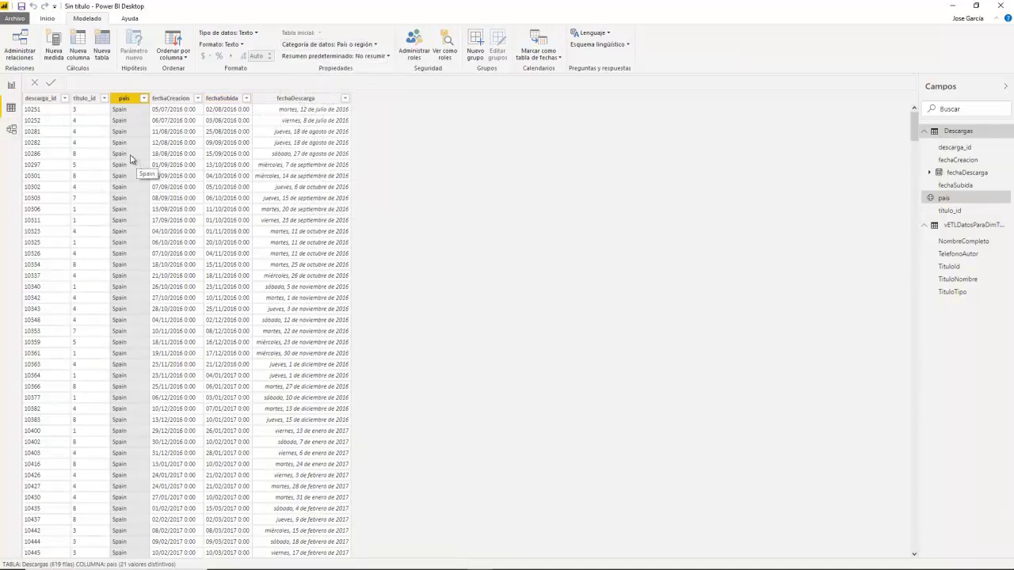
click(11, 85)
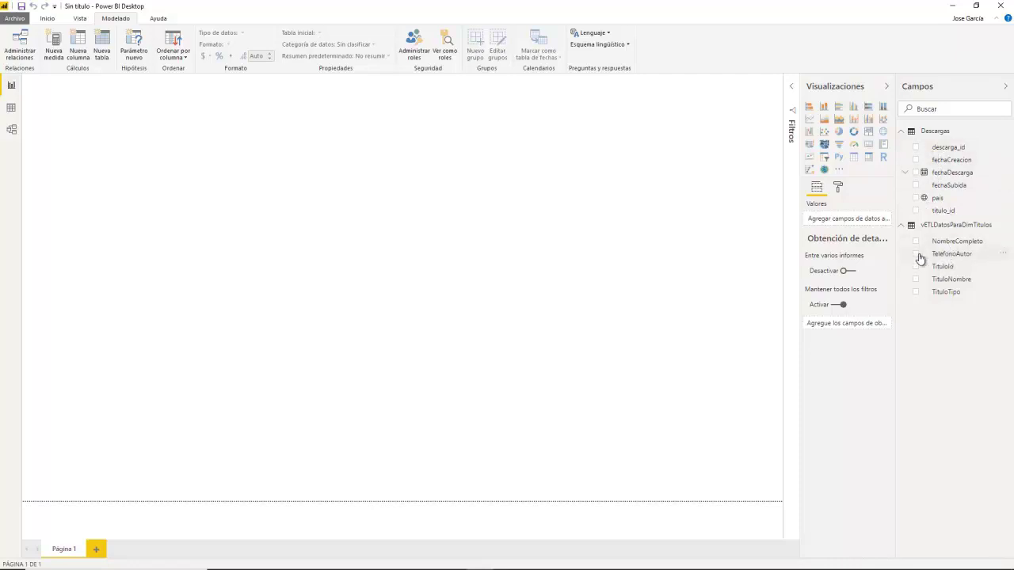
Step: Insert a clustered column chart with TelefonoAutor on the axis and descarga_id count as value
click(951, 255)
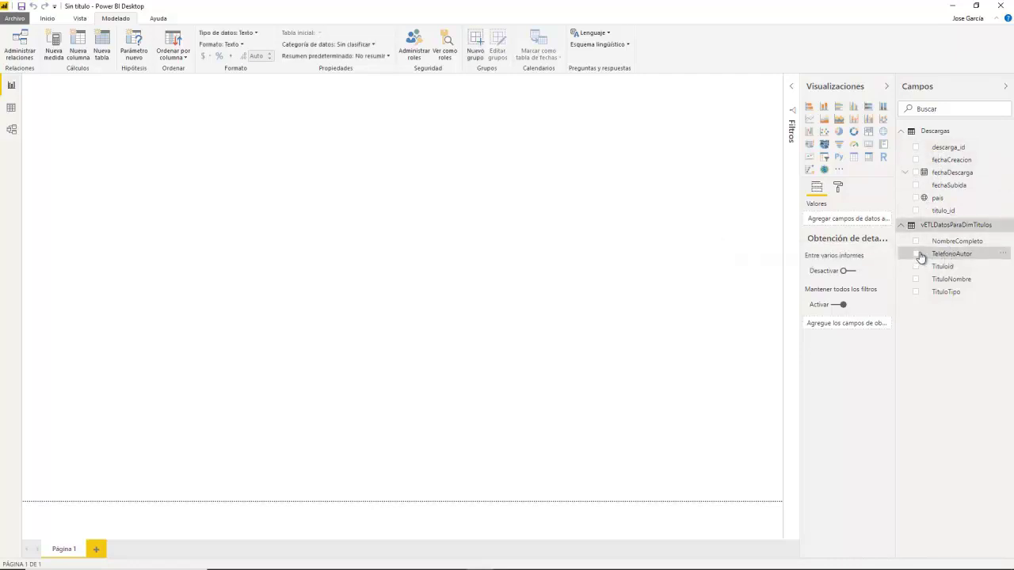
click(825, 106)
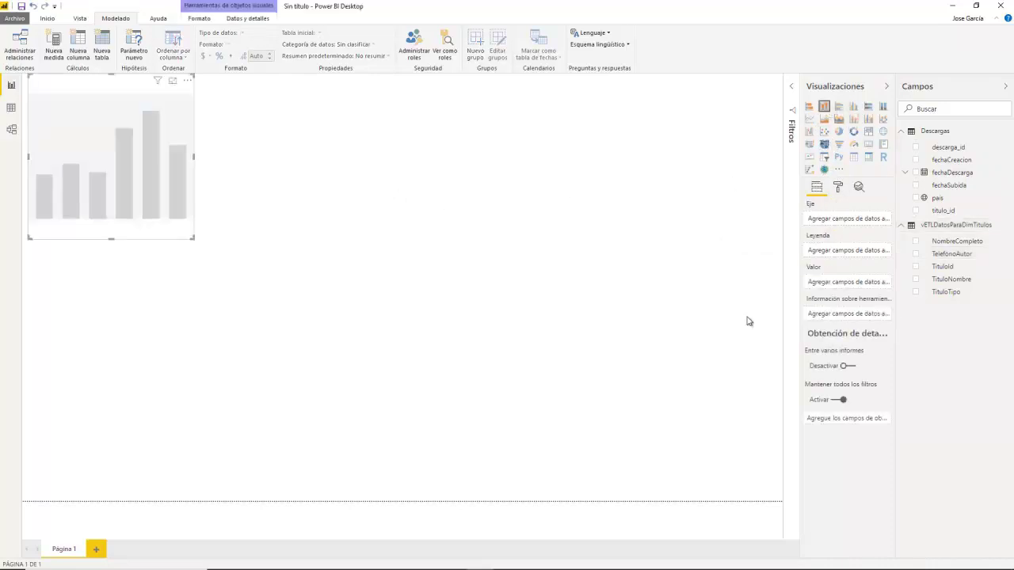
click(916, 255)
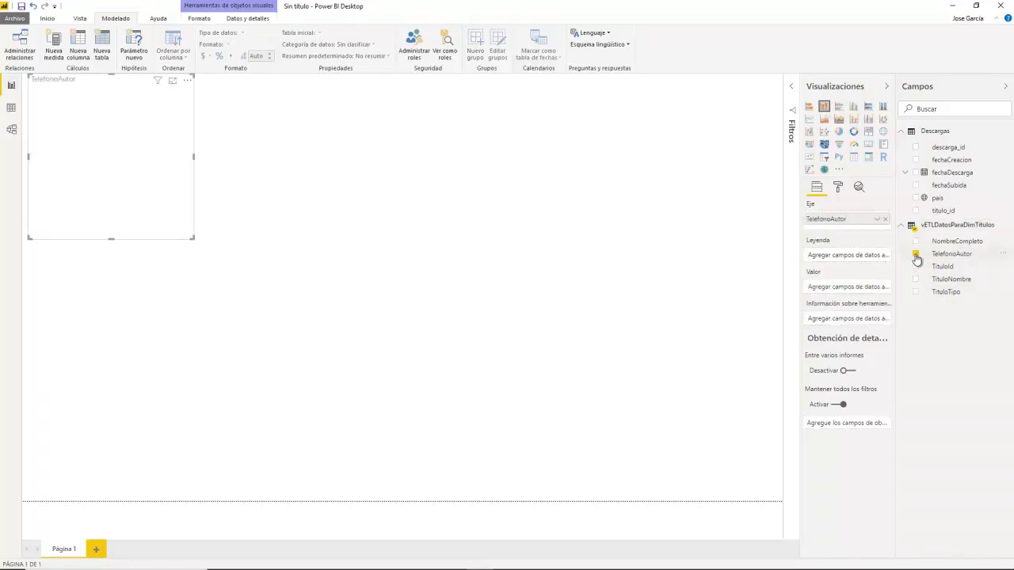
click(916, 148)
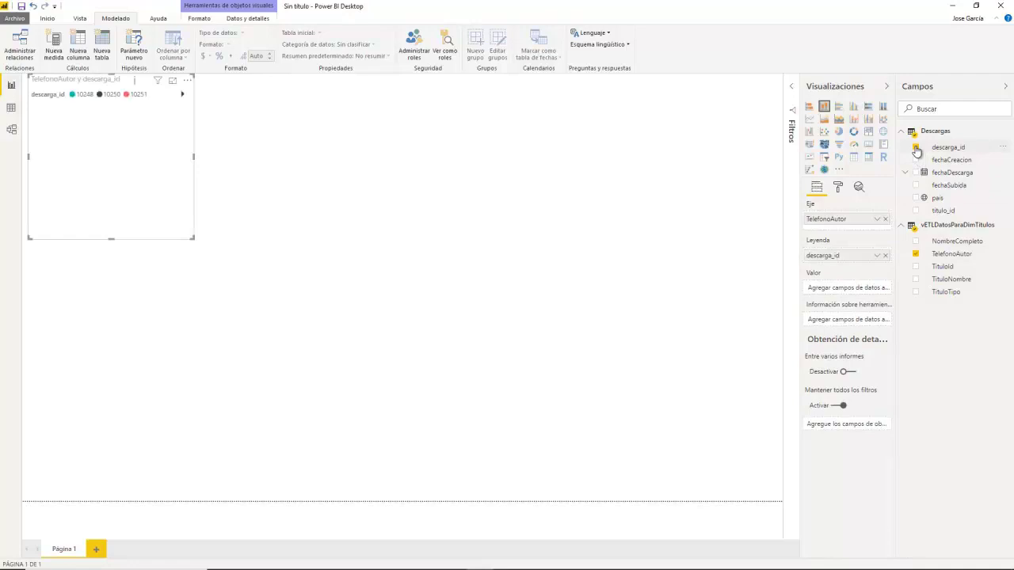
drag(917, 150, 842, 293)
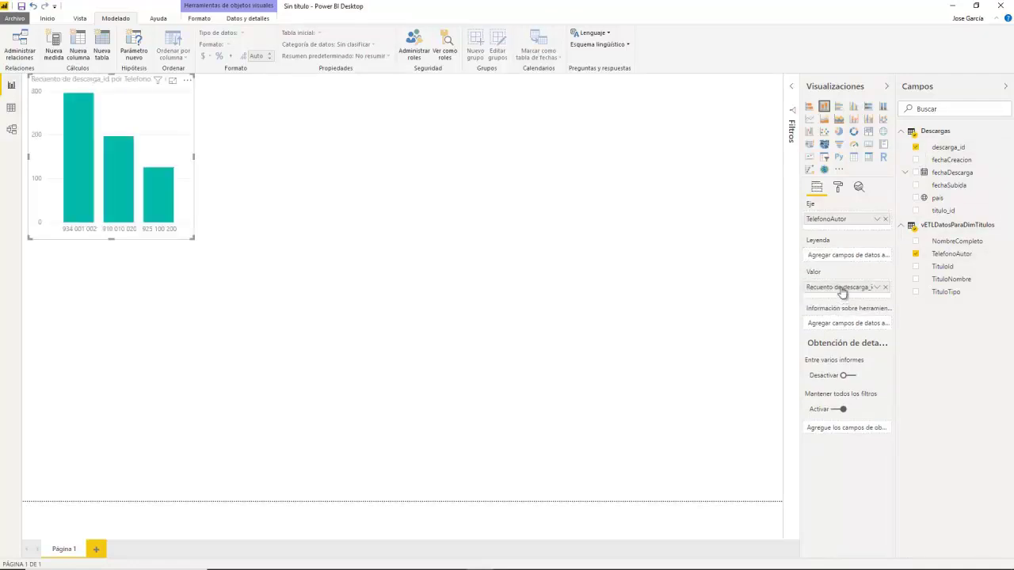
click(875, 290)
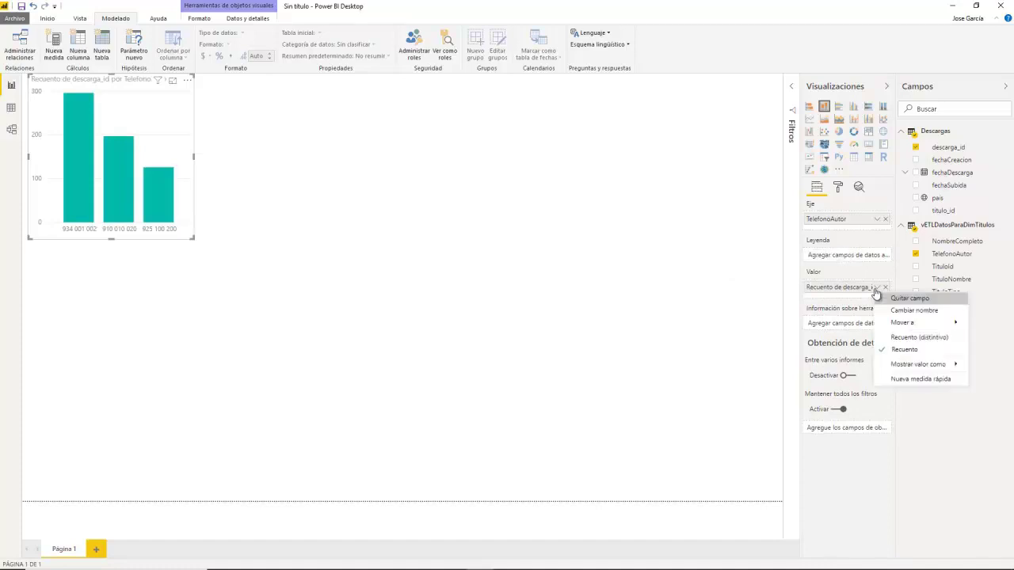
click(298, 290)
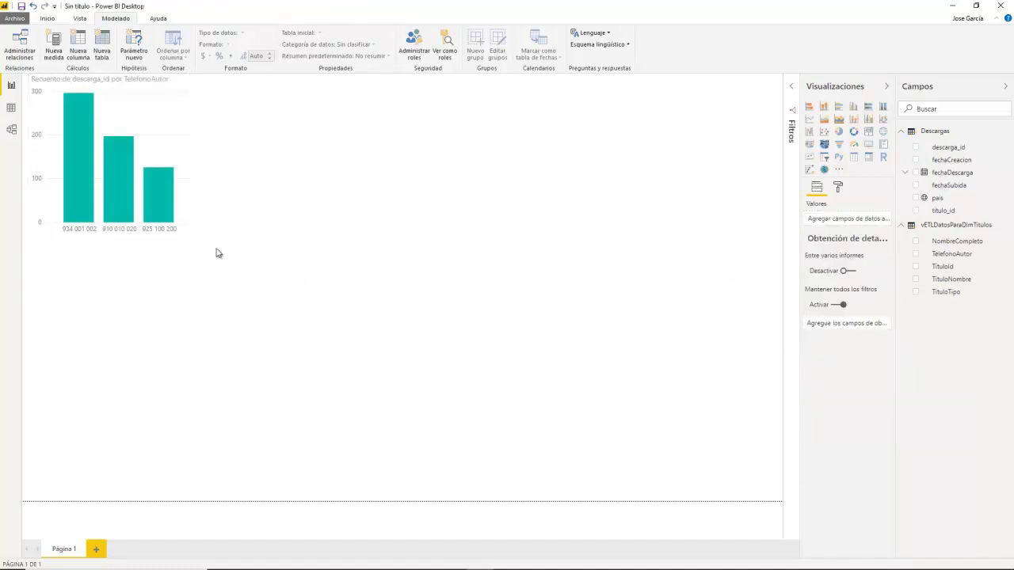
Step: Replace TelefonoAutor with NombreCompleto on the chart's axis and adjust the chart's width
click(179, 217)
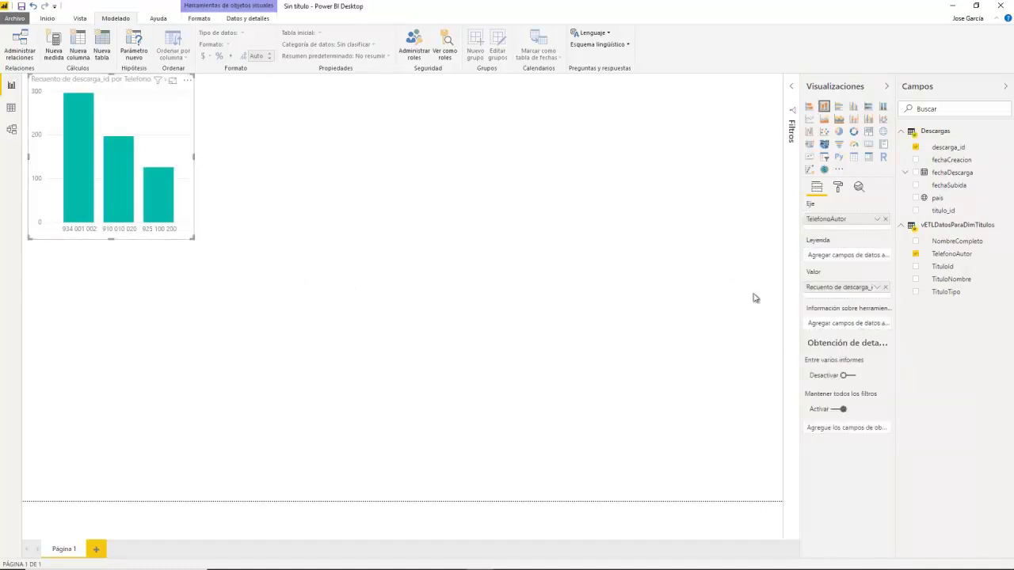
click(886, 219)
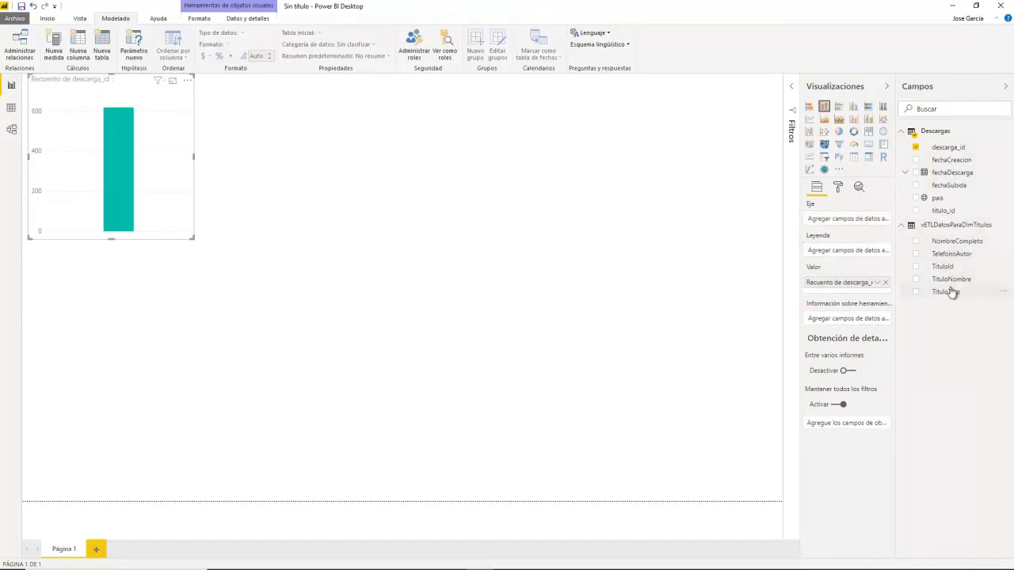
drag(958, 242, 858, 222)
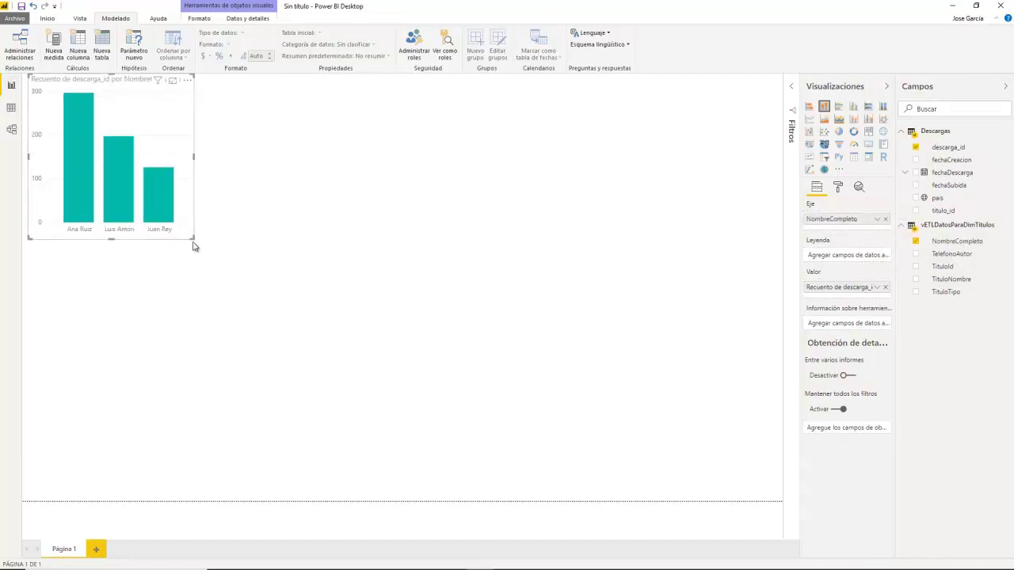
drag(191, 238, 250, 237)
mouse_move(93, 182)
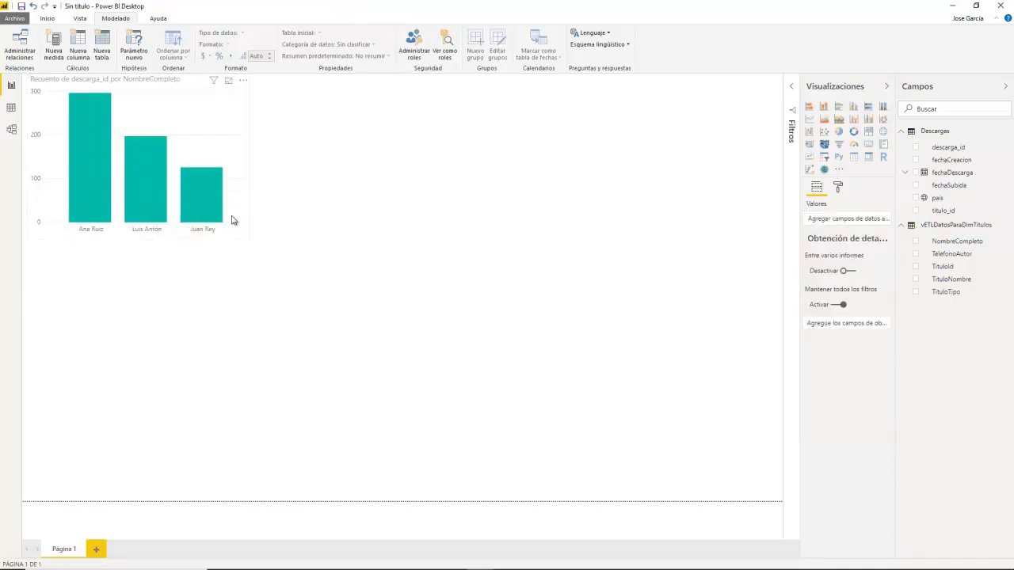
drag(246, 237, 219, 243)
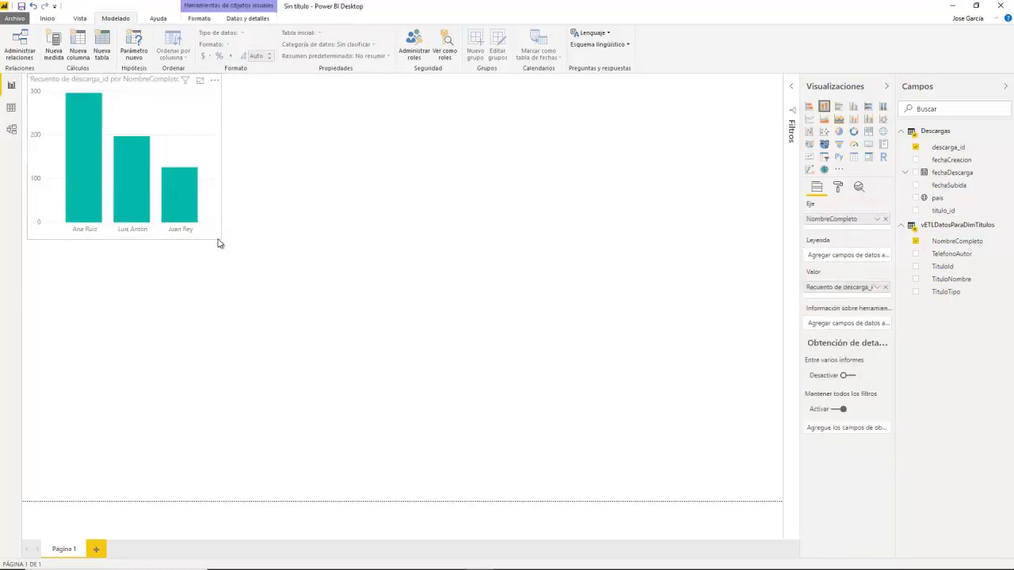
click(508, 184)
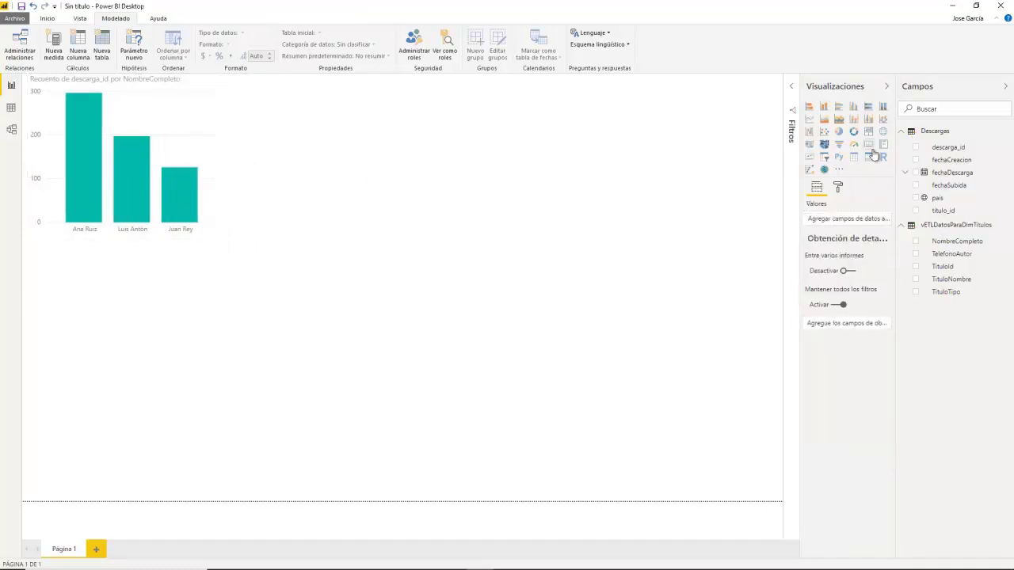
click(840, 133)
Step: Place the pie chart beside the column chart with TituloNombre as legend and descarga_id count as values
drag(84, 259, 323, 86)
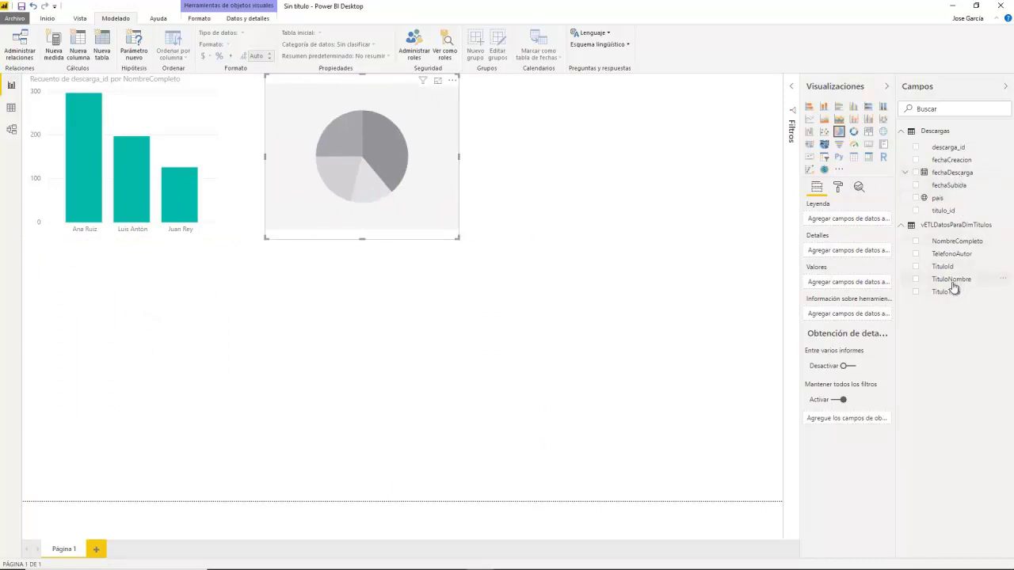
click(917, 281)
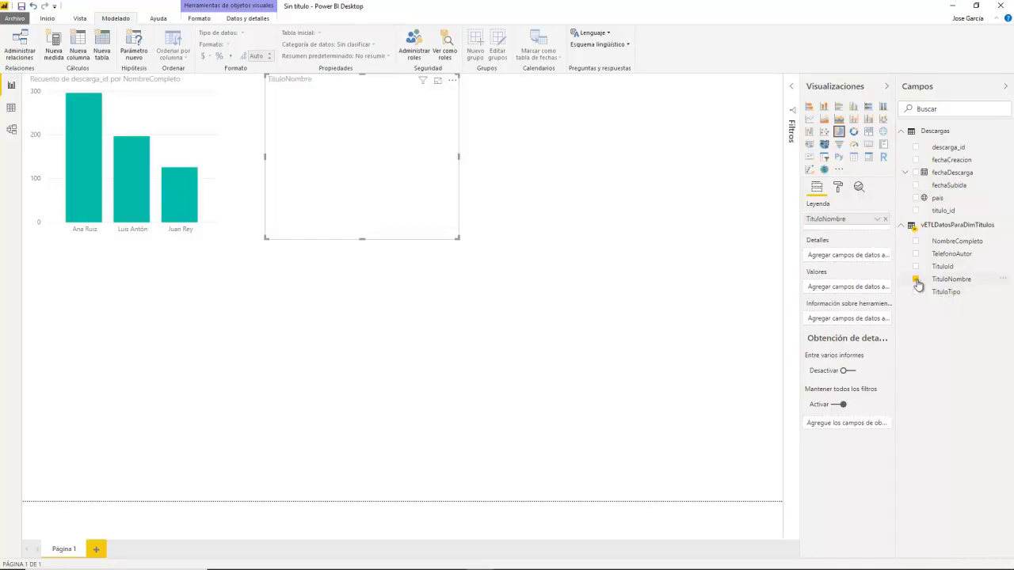
click(917, 148)
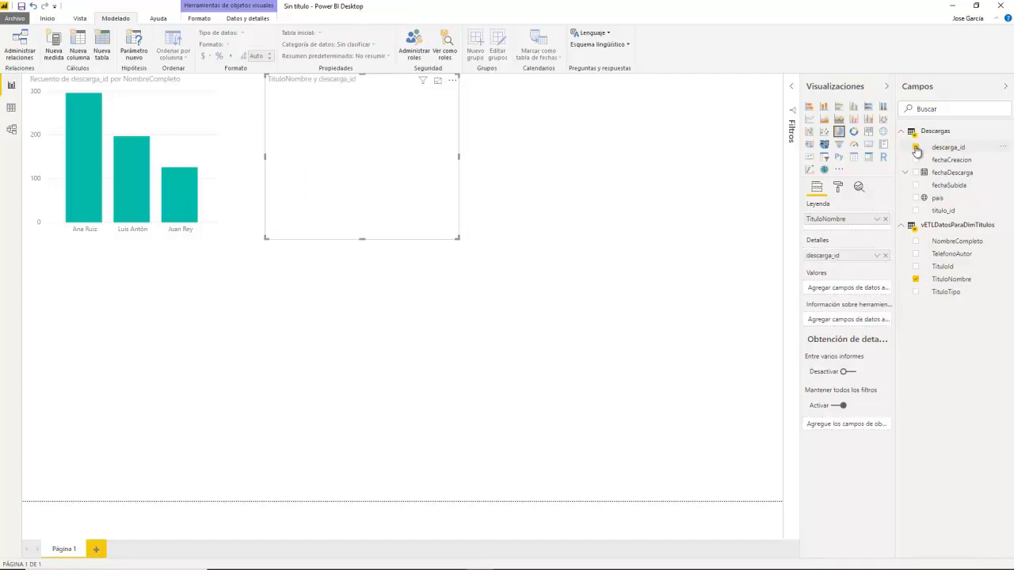
drag(837, 255, 845, 290)
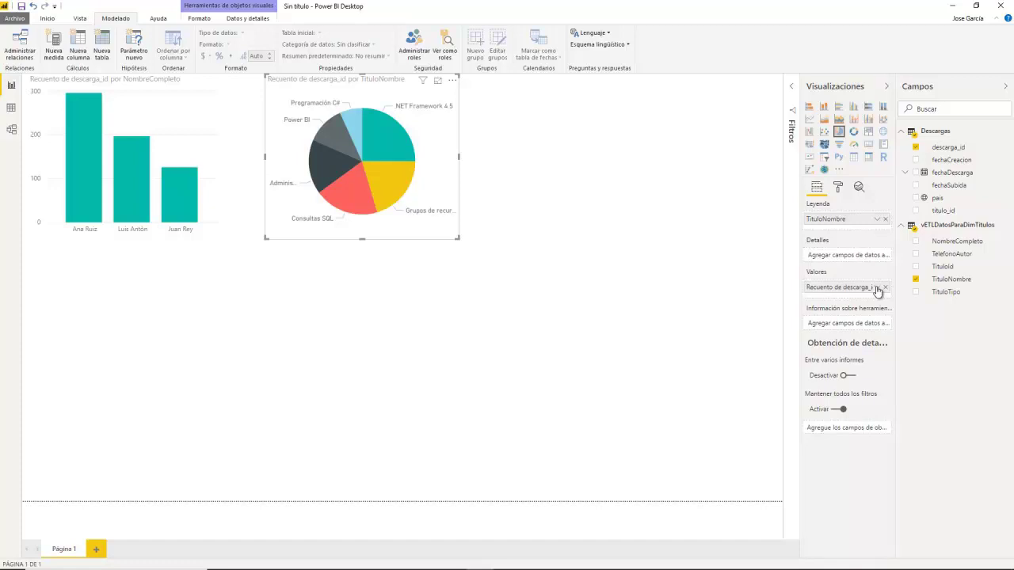
mouse_move(388, 183)
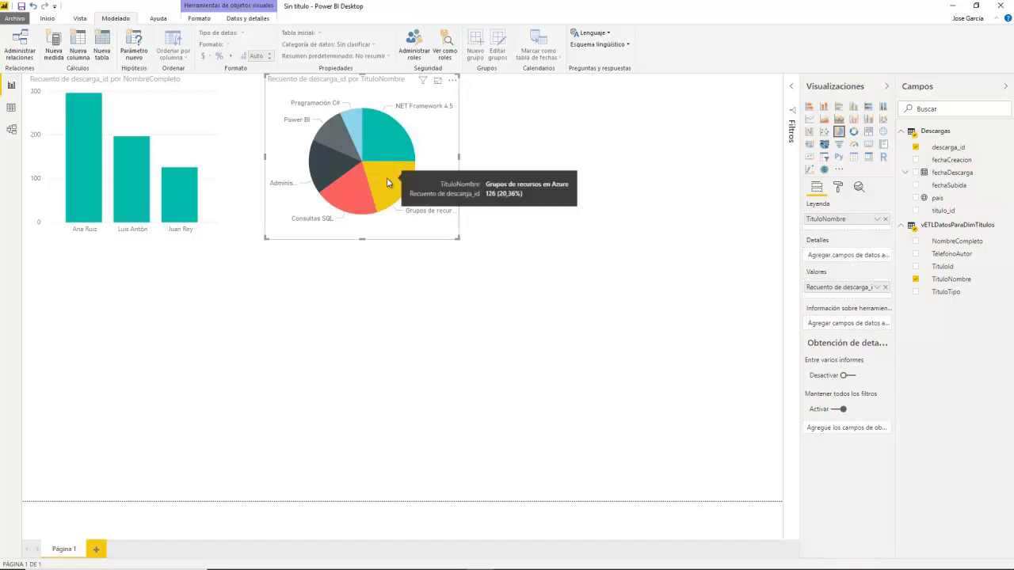
mouse_move(396, 142)
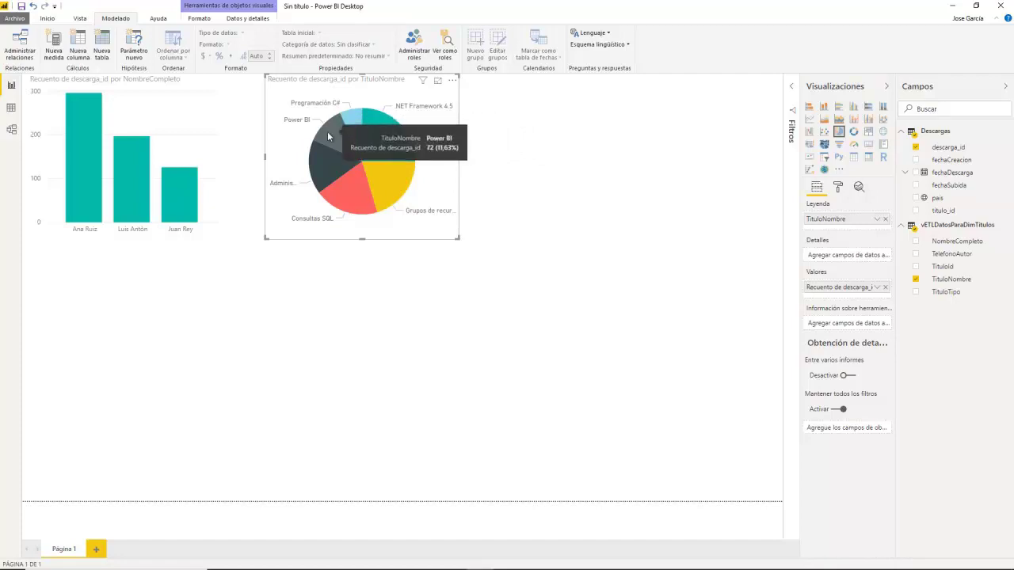
click(321, 330)
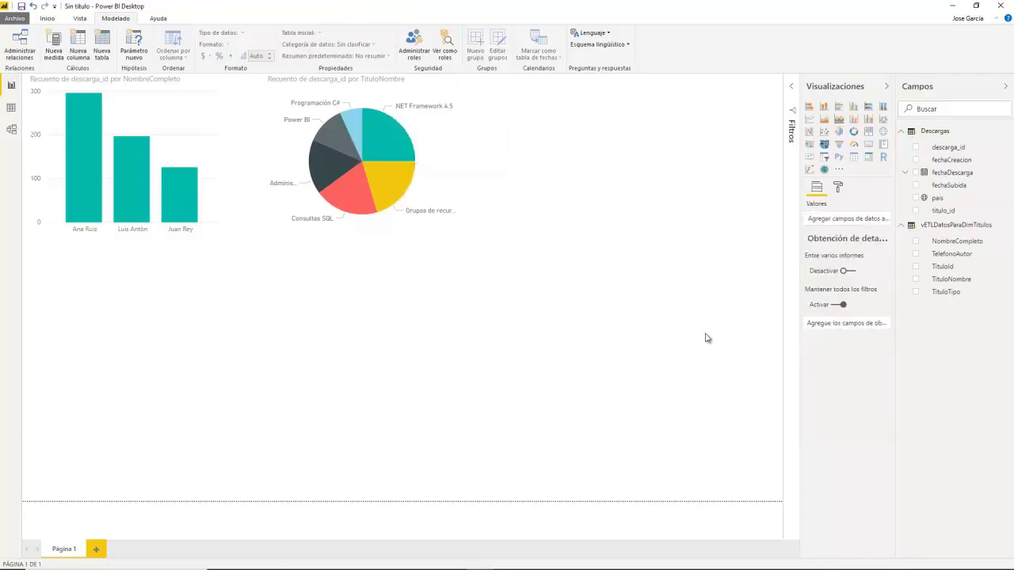
Step: Add a map of pais with bubbles sized by descarga_id count, moved from Leyenda to Tamaño
click(883, 131)
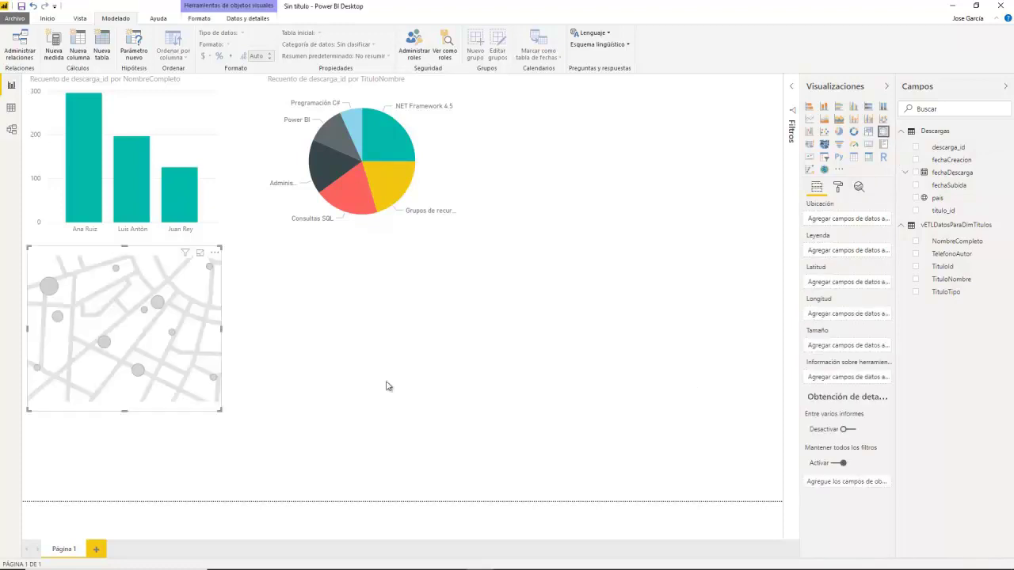
click(916, 198)
click(916, 148)
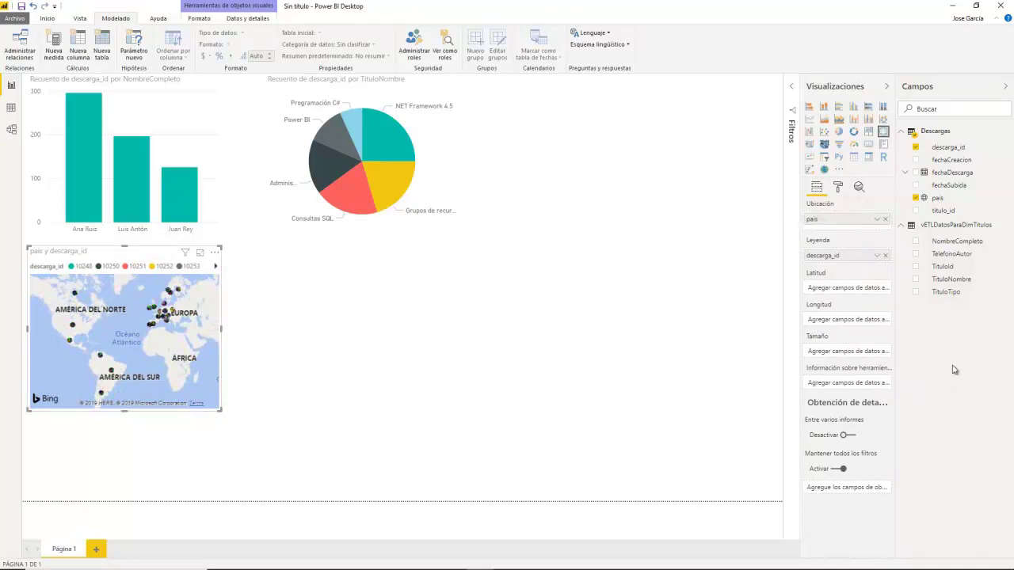
click(877, 255)
click(931, 405)
drag(846, 264, 848, 357)
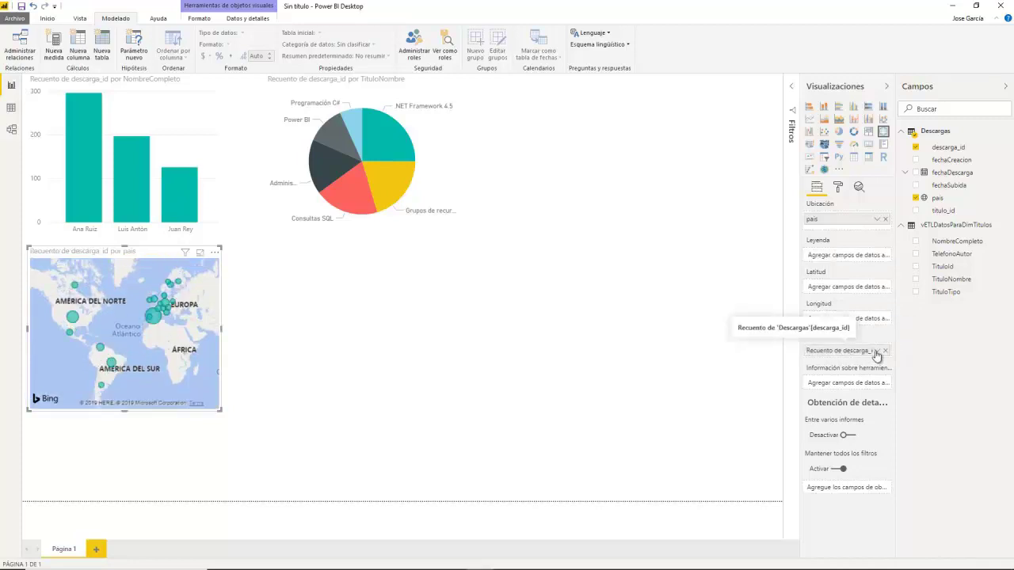
Step: Enlarge the map across the lower-left of the page and review its fields
drag(219, 410, 516, 516)
click(516, 515)
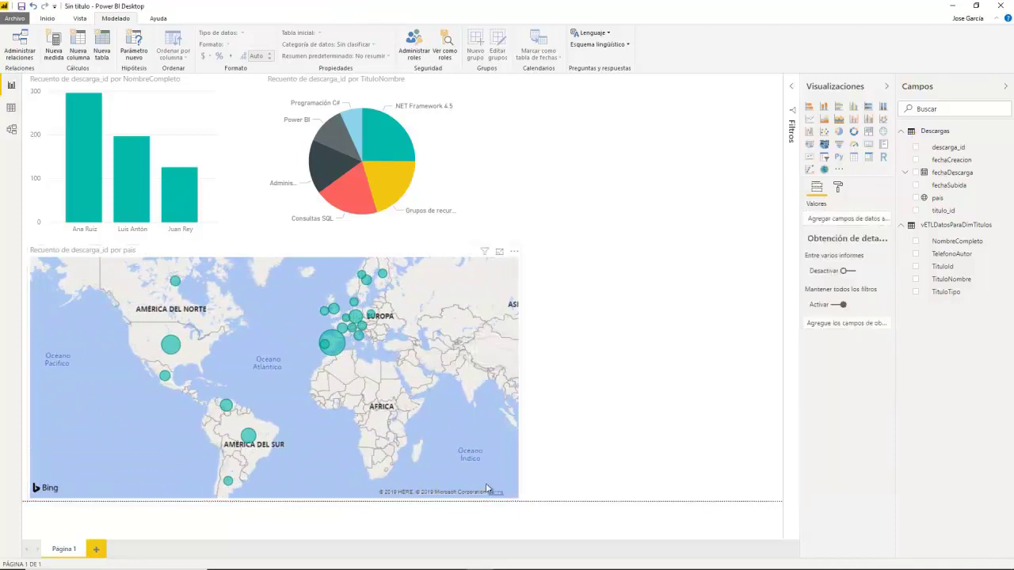
scroll(341, 342, up, 2)
mouse_move(315, 343)
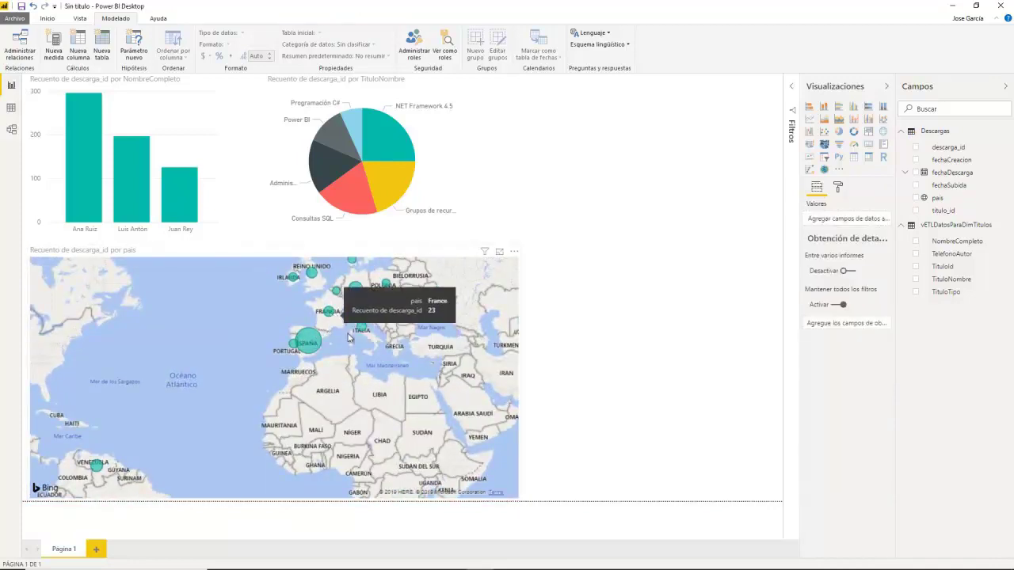
scroll(351, 348, down, 2)
scroll(351, 347, down, 2)
scroll(389, 362, up, 1)
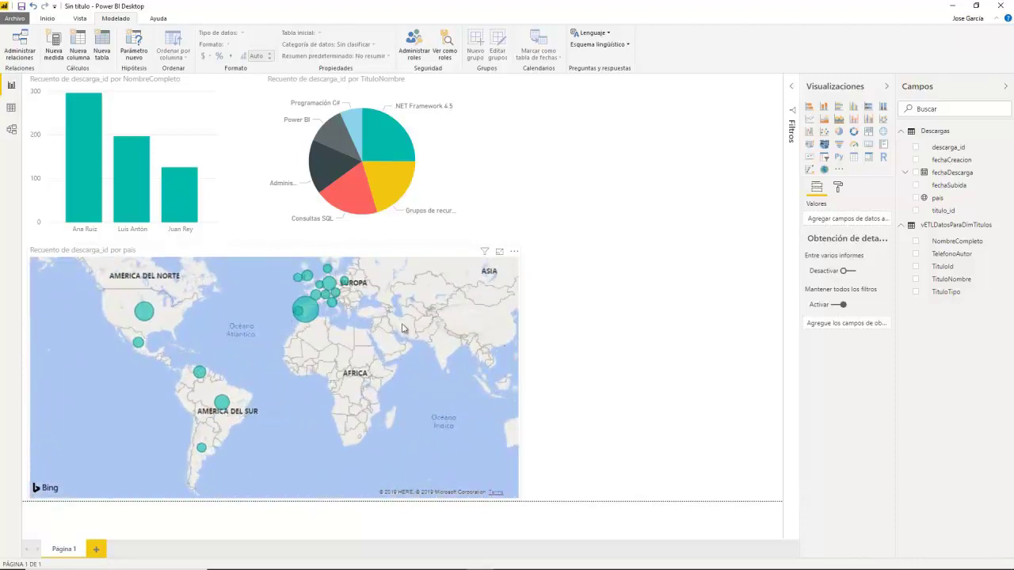
click(393, 363)
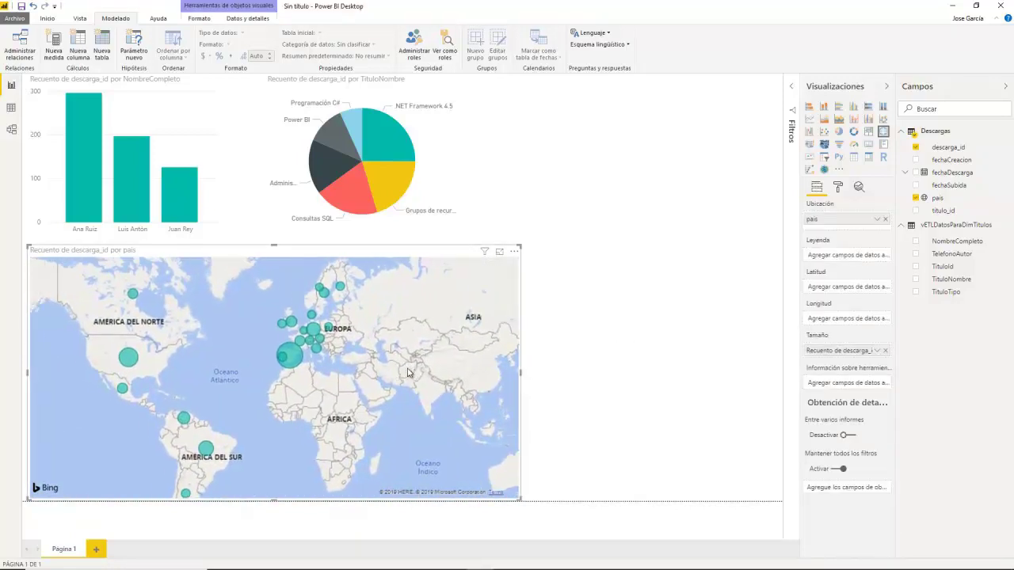
click(650, 352)
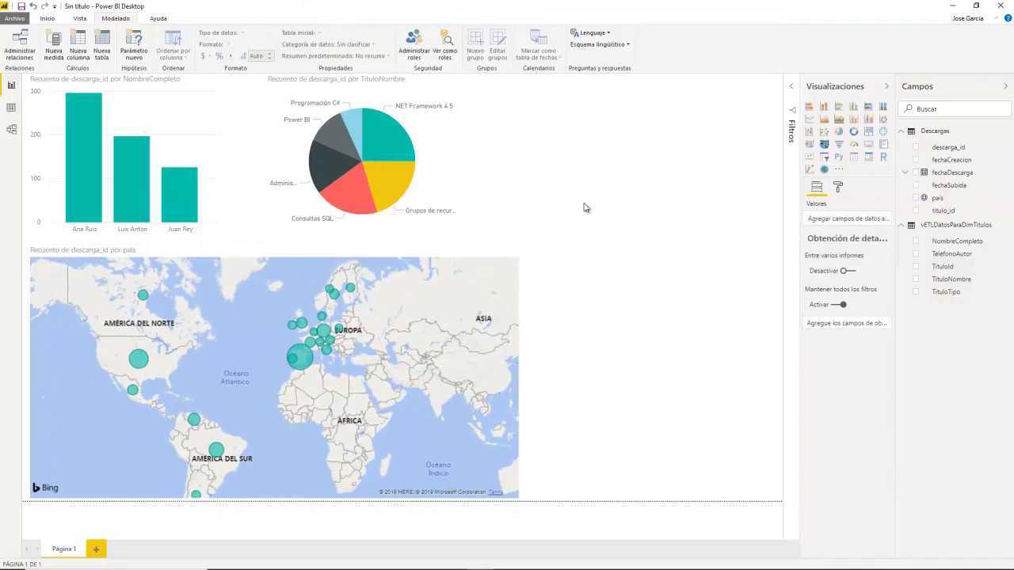
Step: Add a column chart of descarga_id counts per year from fechaDescarga, widened to the page edge
click(916, 173)
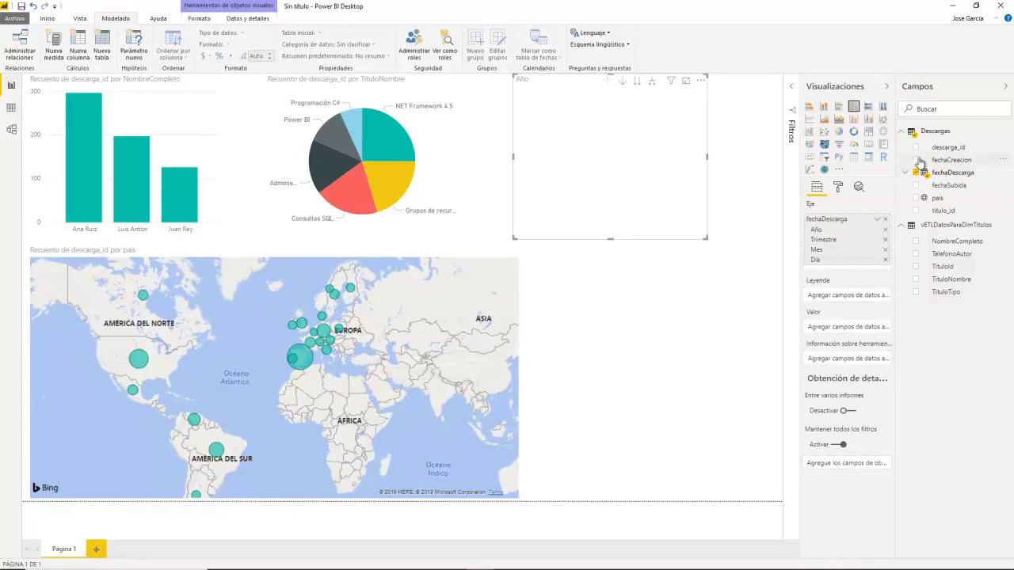
click(916, 148)
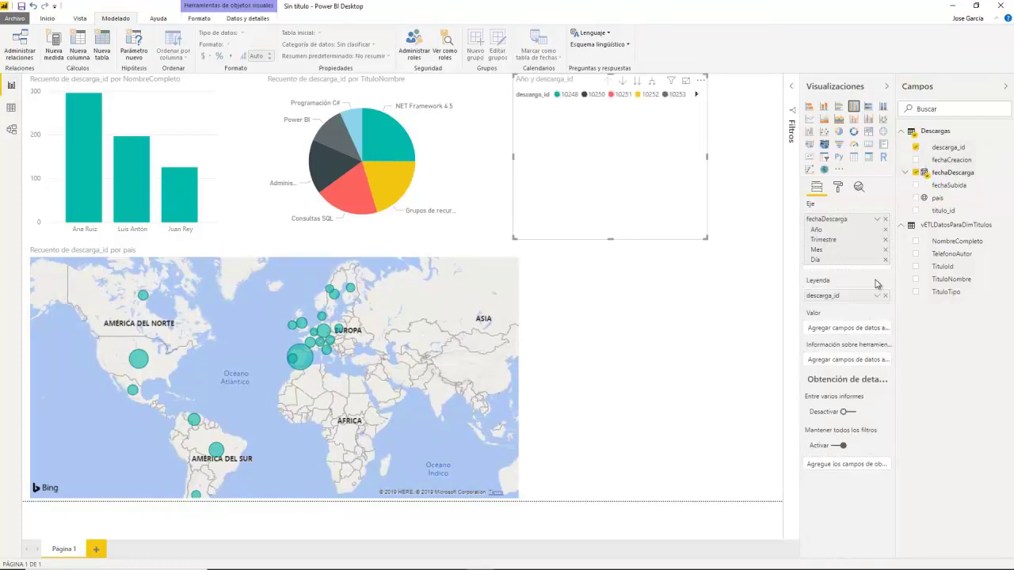
drag(841, 298, 840, 327)
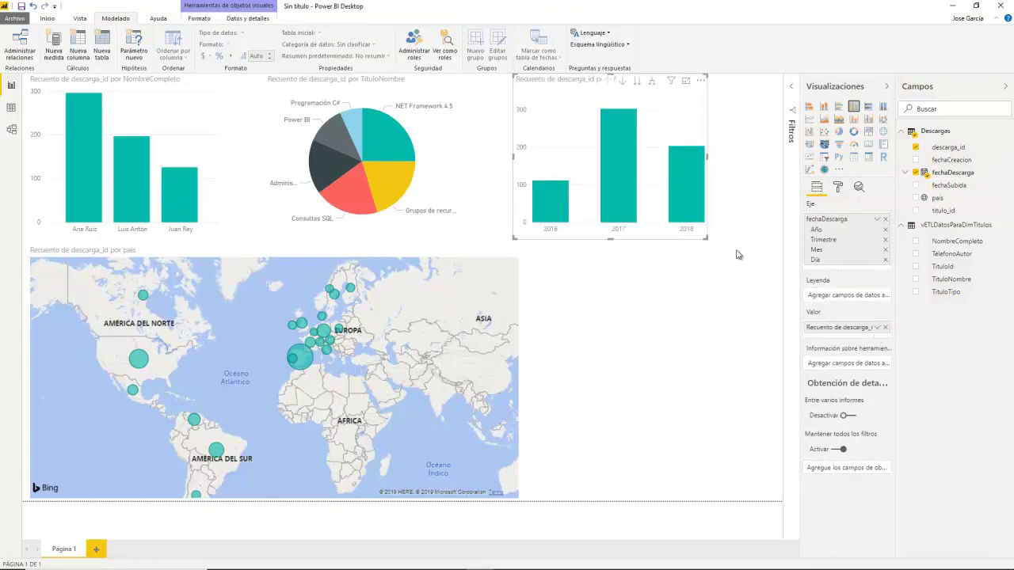
drag(710, 241, 783, 245)
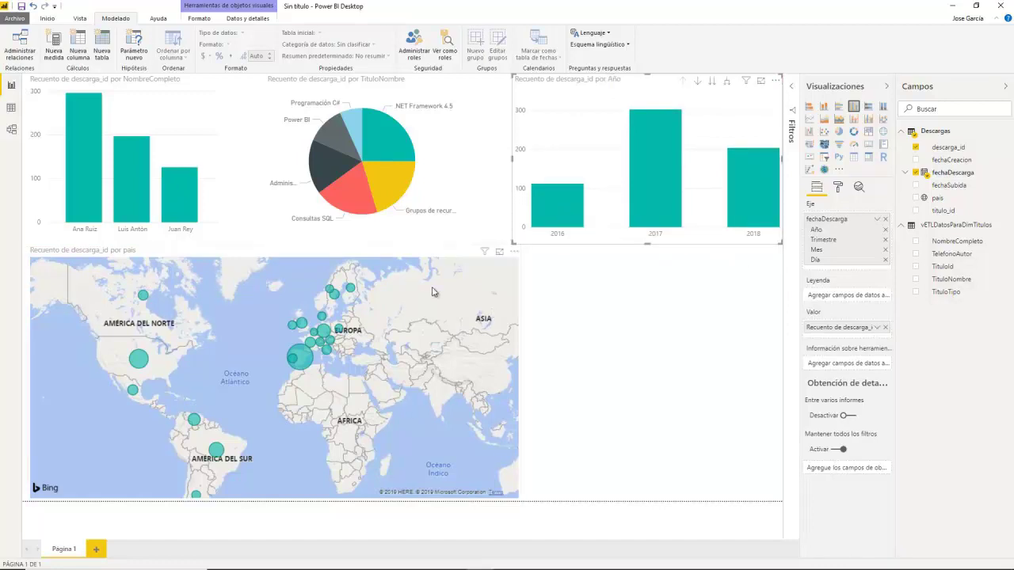
Step: Drill the year chart down to quarters and months, then back up to years
click(727, 82)
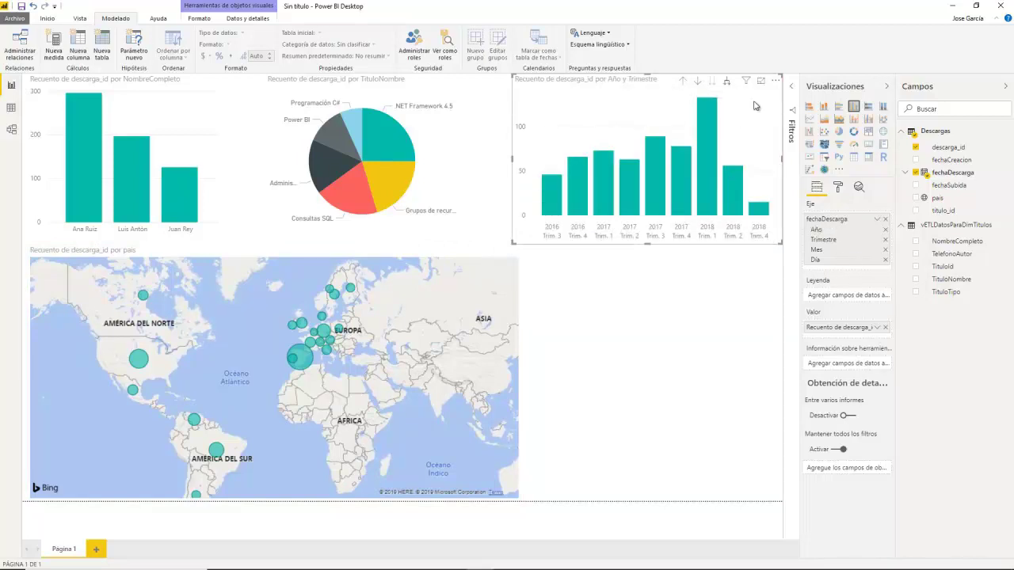
click(726, 82)
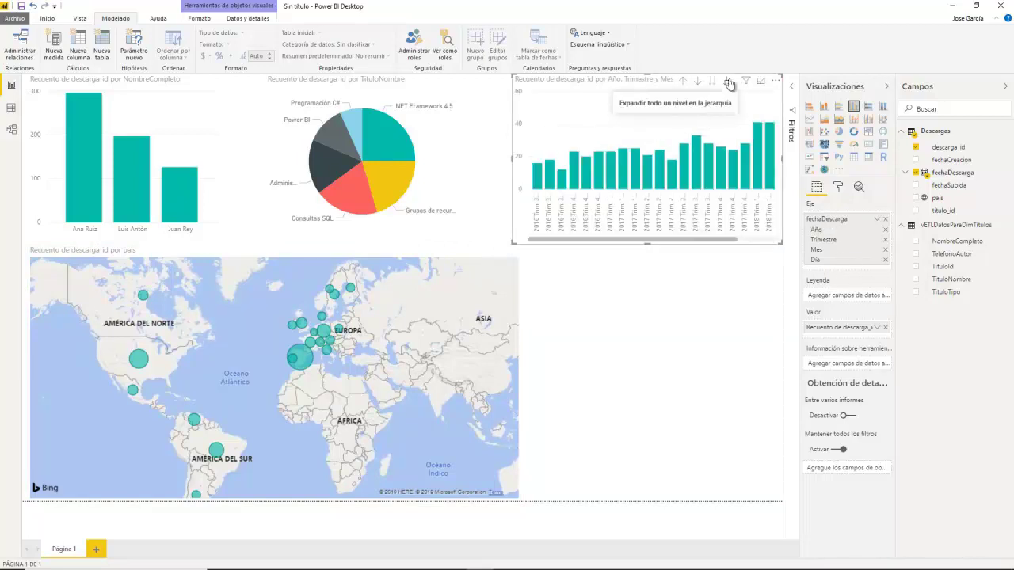
click(682, 82)
click(682, 82)
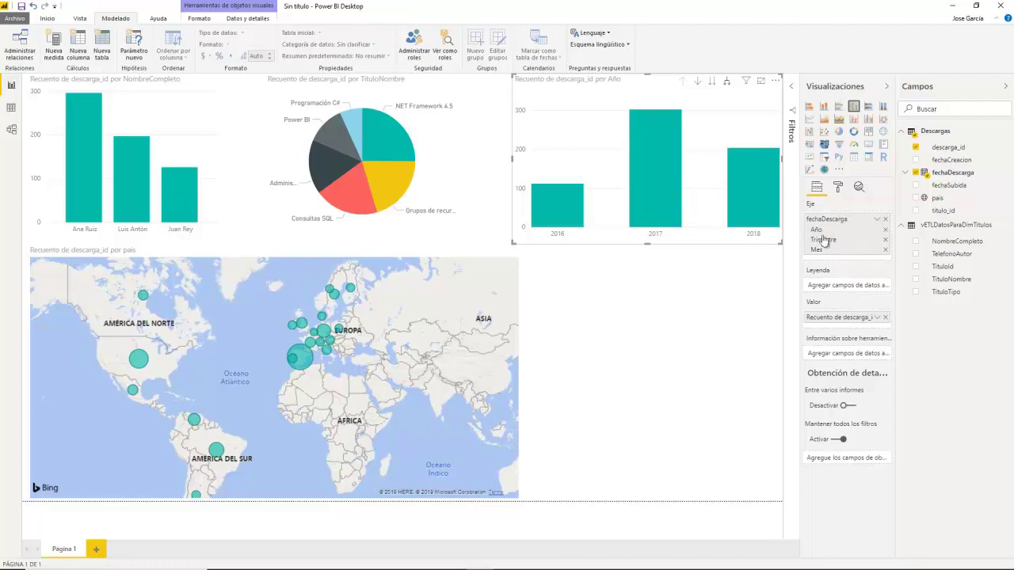
click(712, 82)
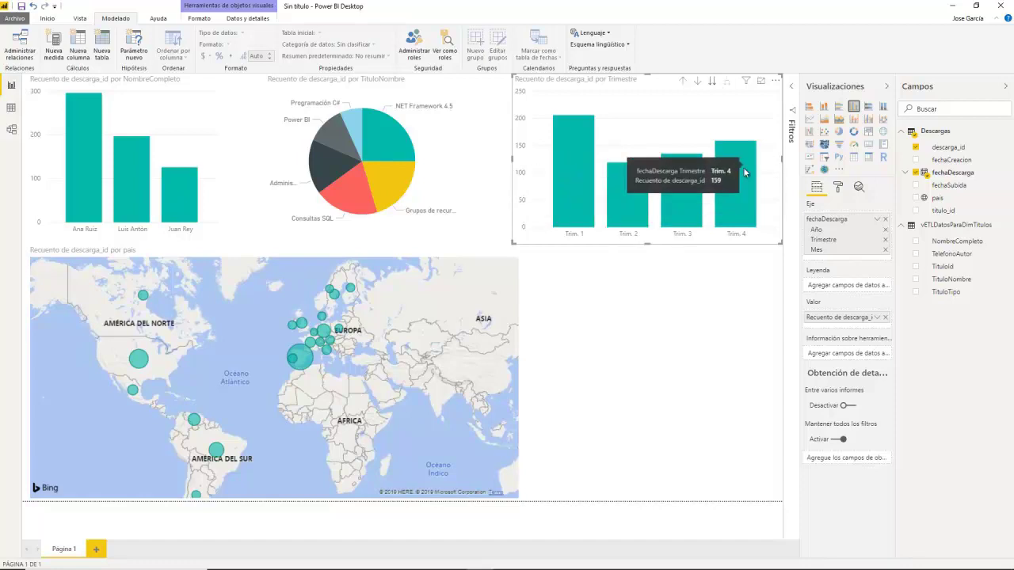
click(713, 82)
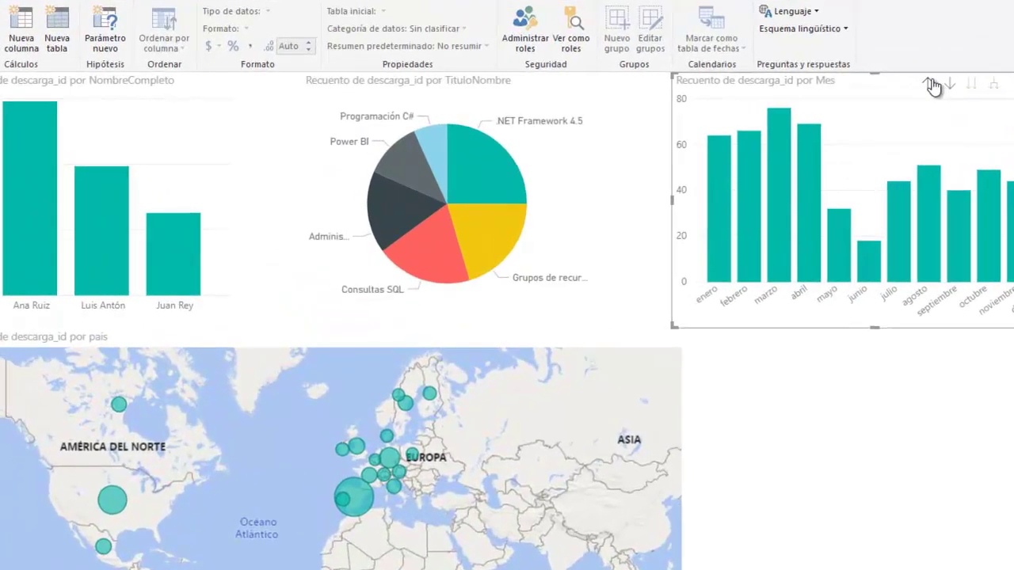
click(777, 81)
click(778, 82)
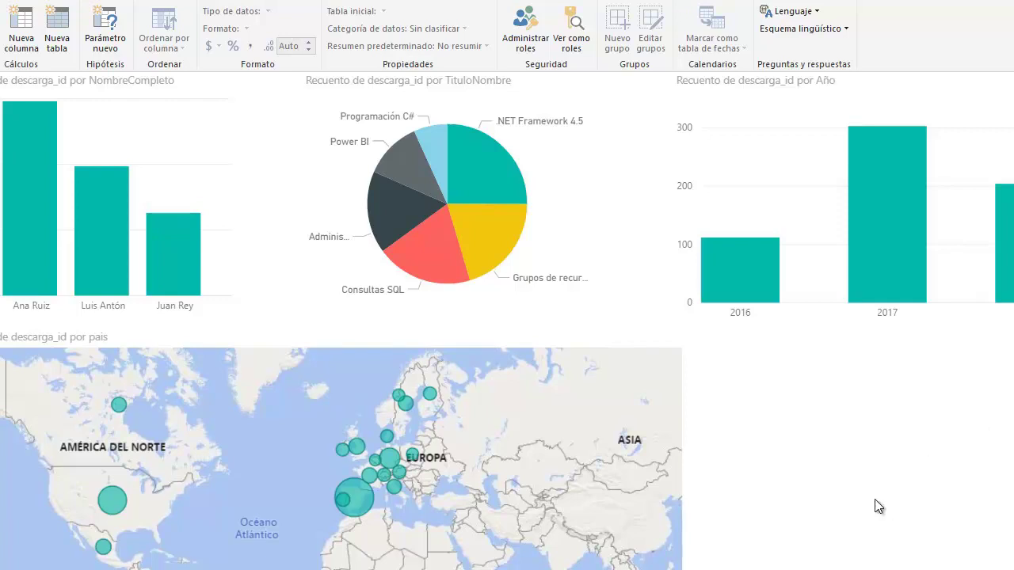
Step: Save the report changes as the Power BI file EjemploETL
click(2, 2)
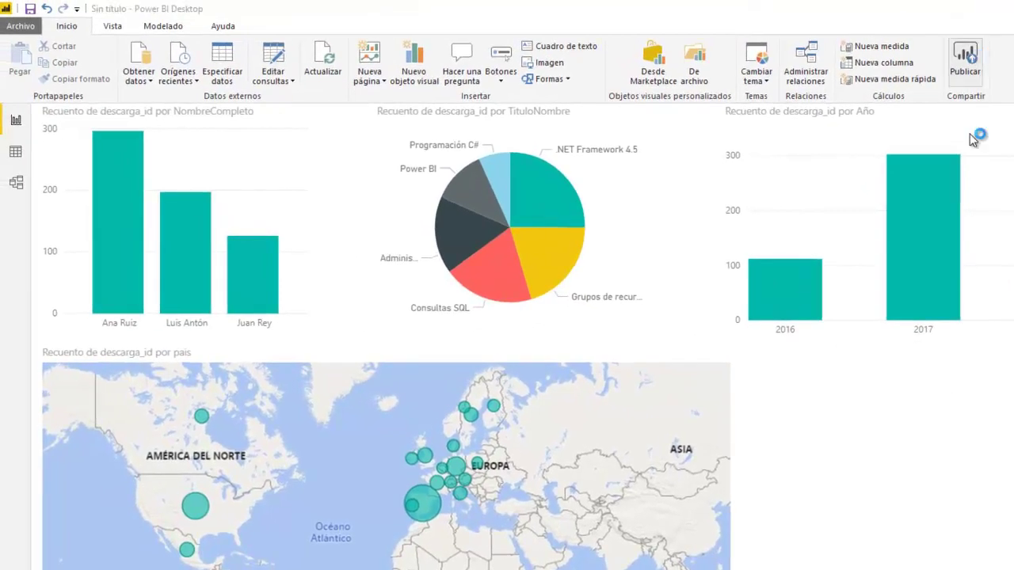
key(alt+F4)
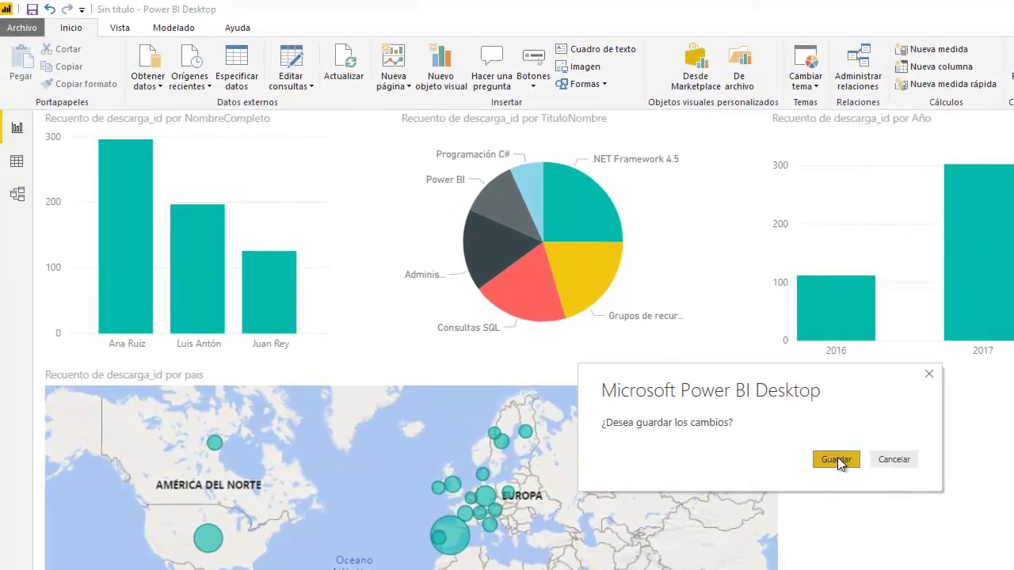
click(837, 458)
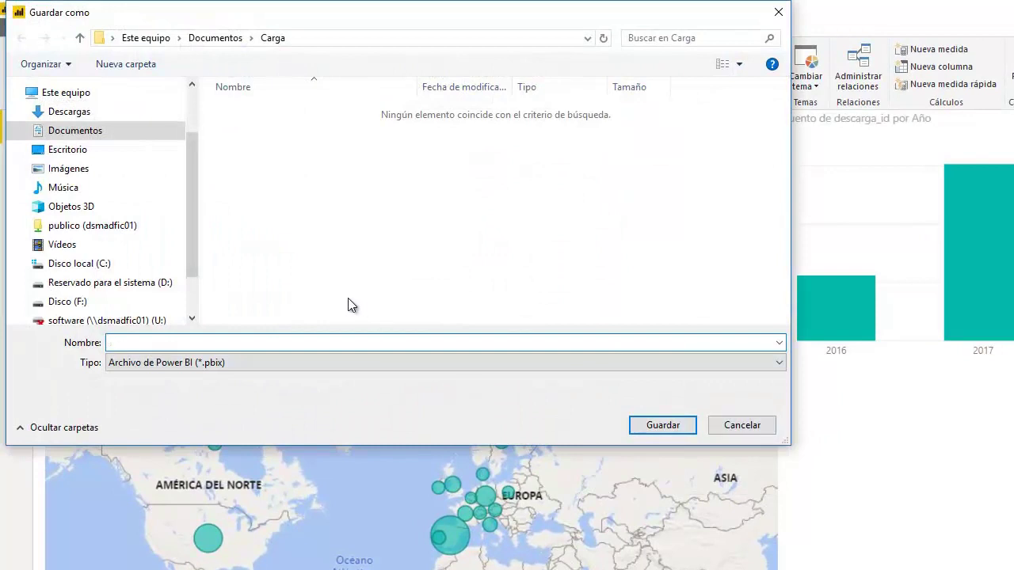
text(EjemploETL)
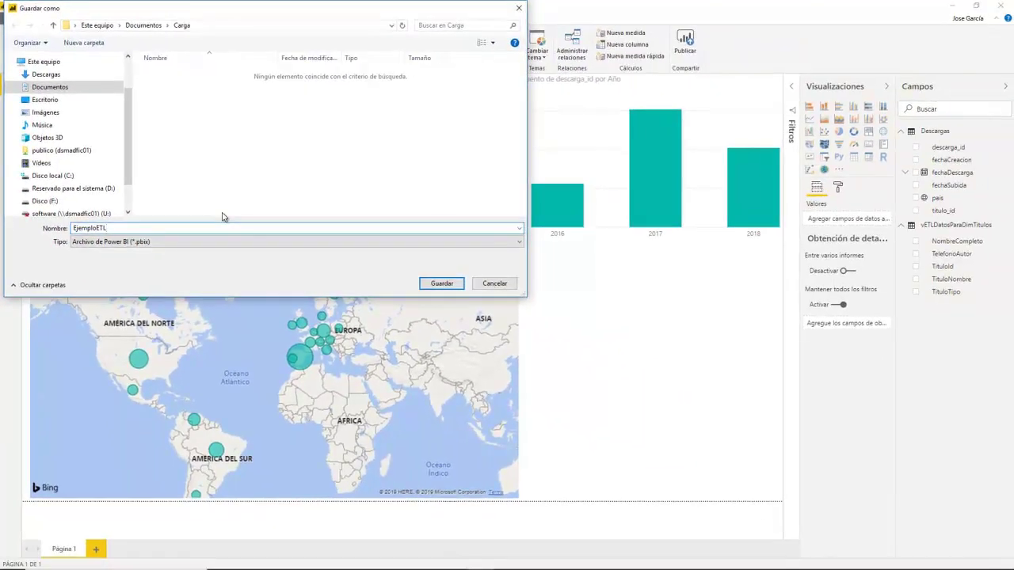
key(Return)
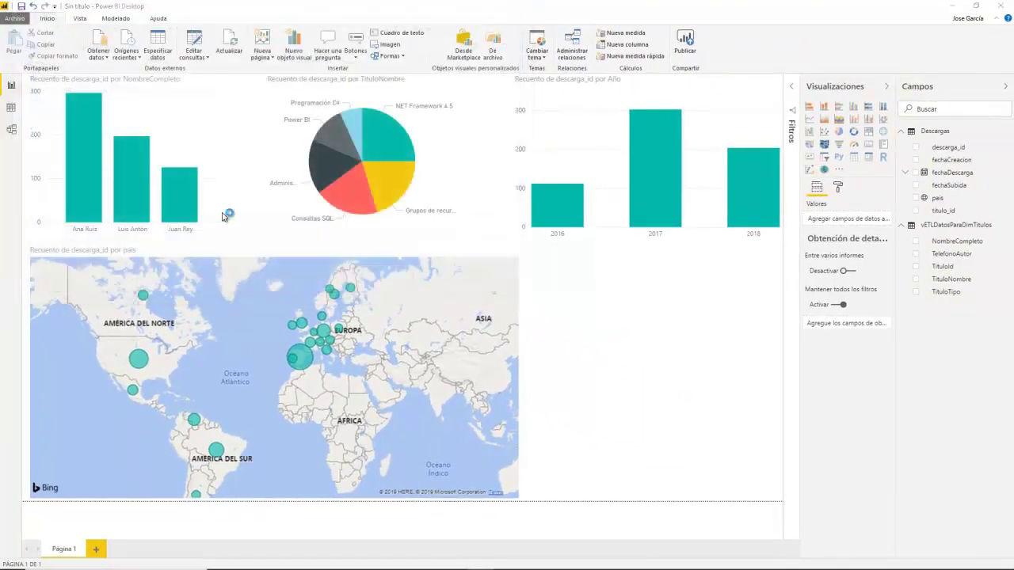
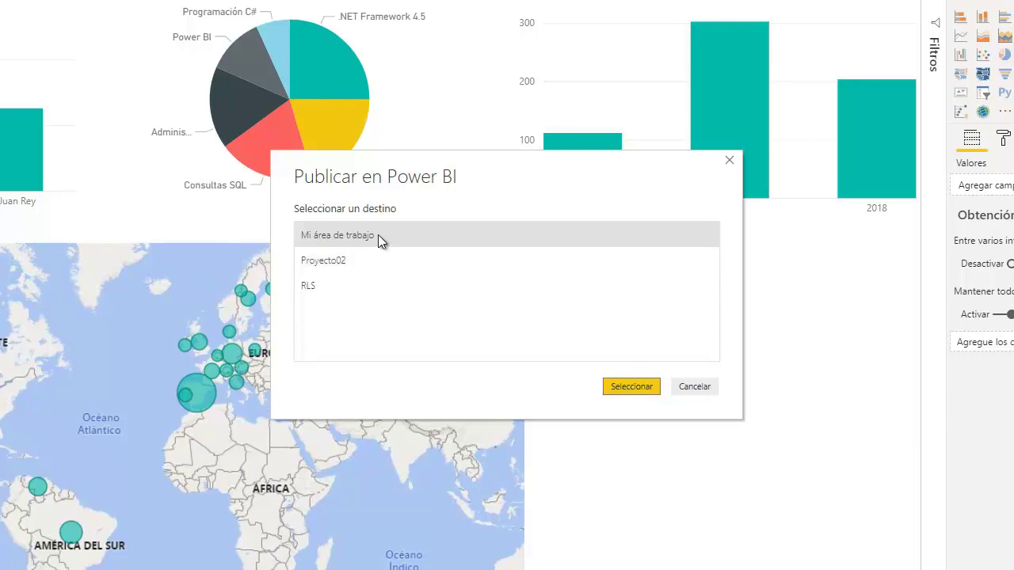
Step: Publish EjemploETL to Mi área de trabajo and open the published report in Power BI service
click(632, 386)
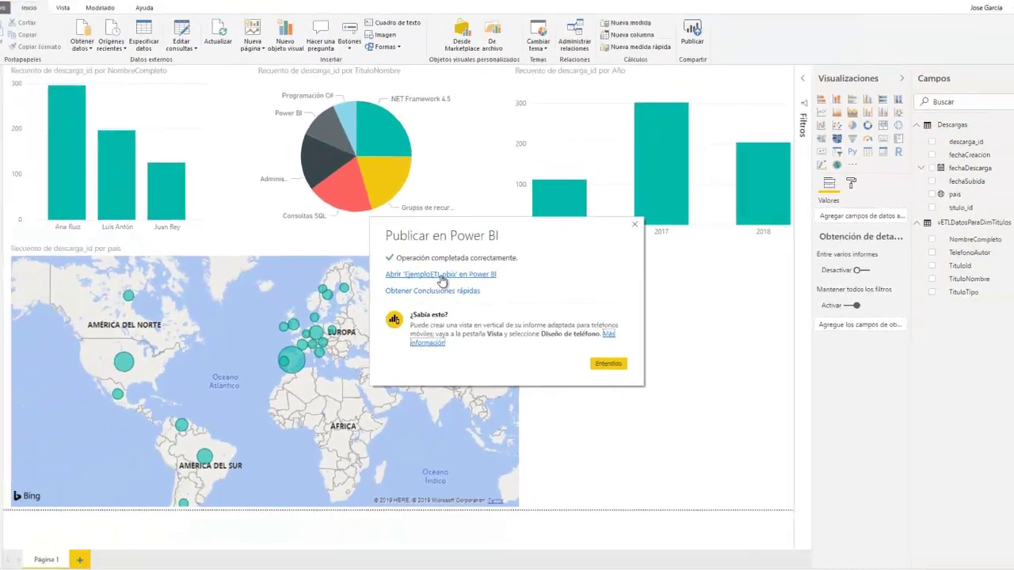
click(471, 270)
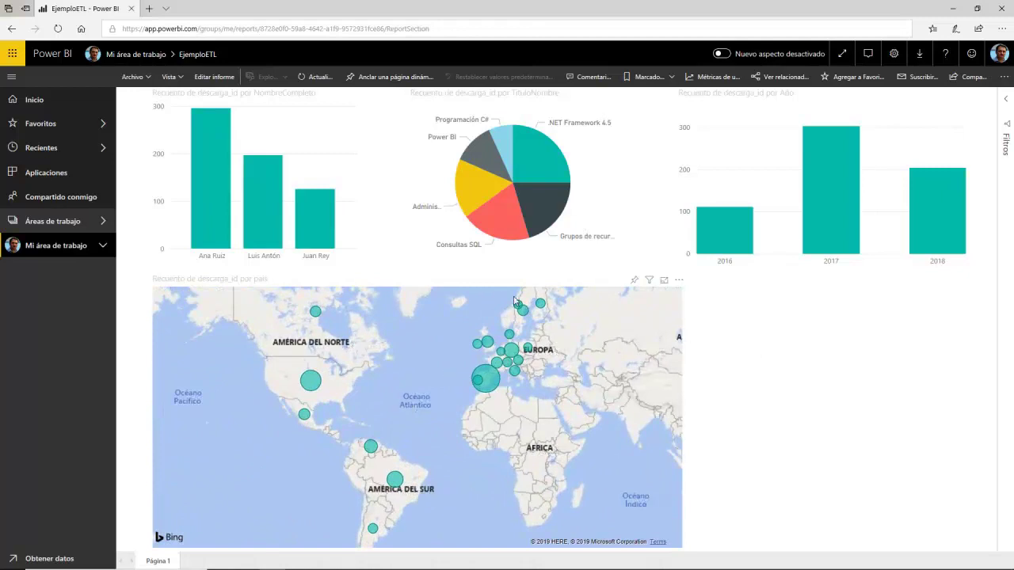
Step: Cross-highlight by the .NET Framework 4.5 slice, an author and 2017, clear it, then show Archivo options
click(546, 158)
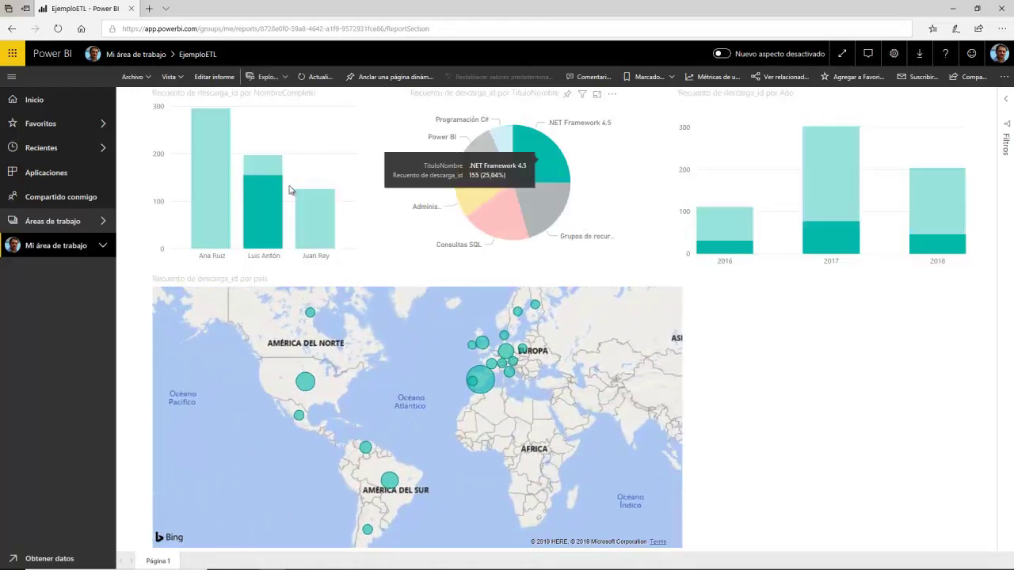
click(261, 196)
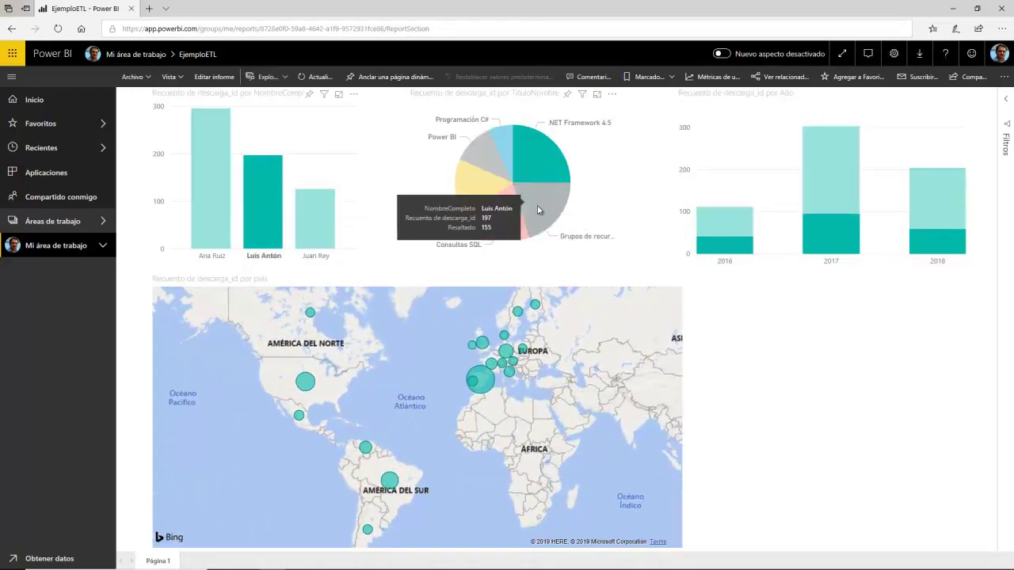
click(835, 233)
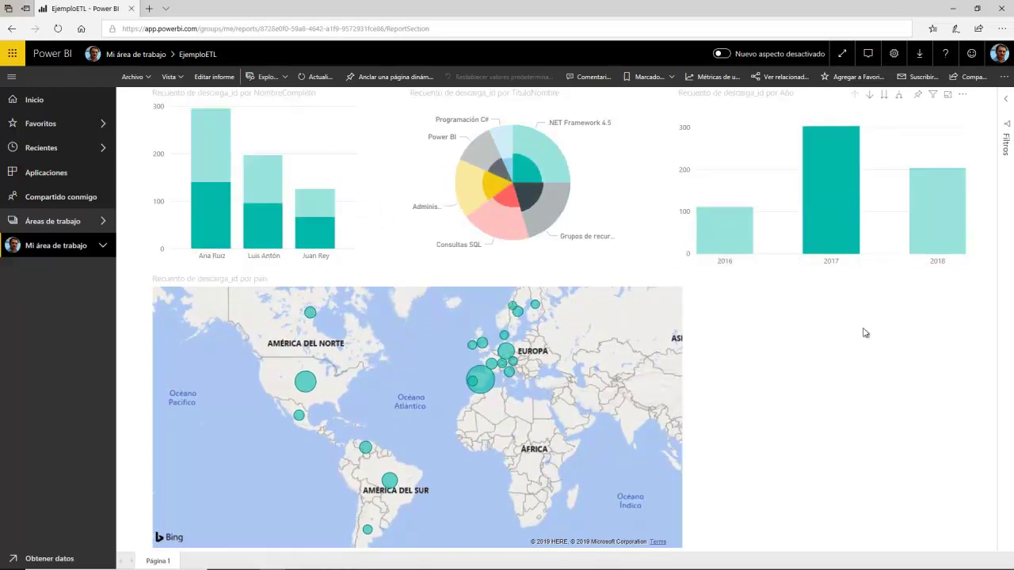
click(800, 244)
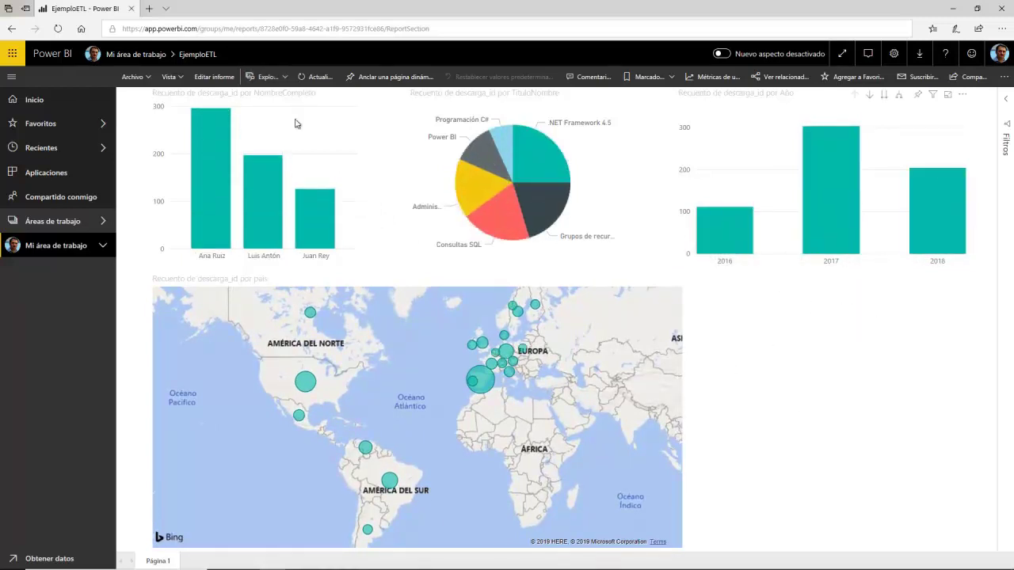
click(150, 77)
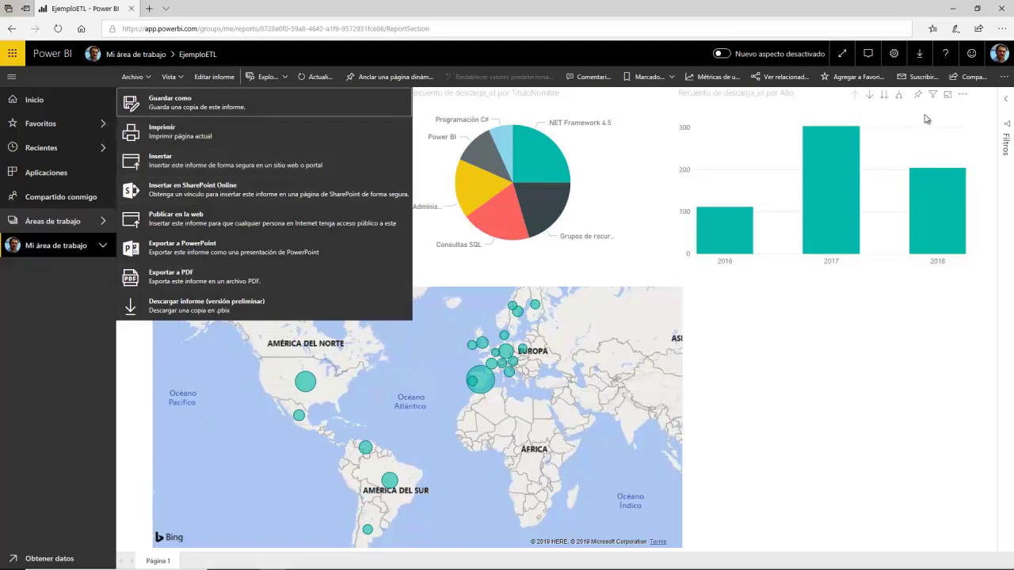
Step: Share the EjemploETL report with a colleague's e-mail, then reopen the Compartir panel
click(971, 76)
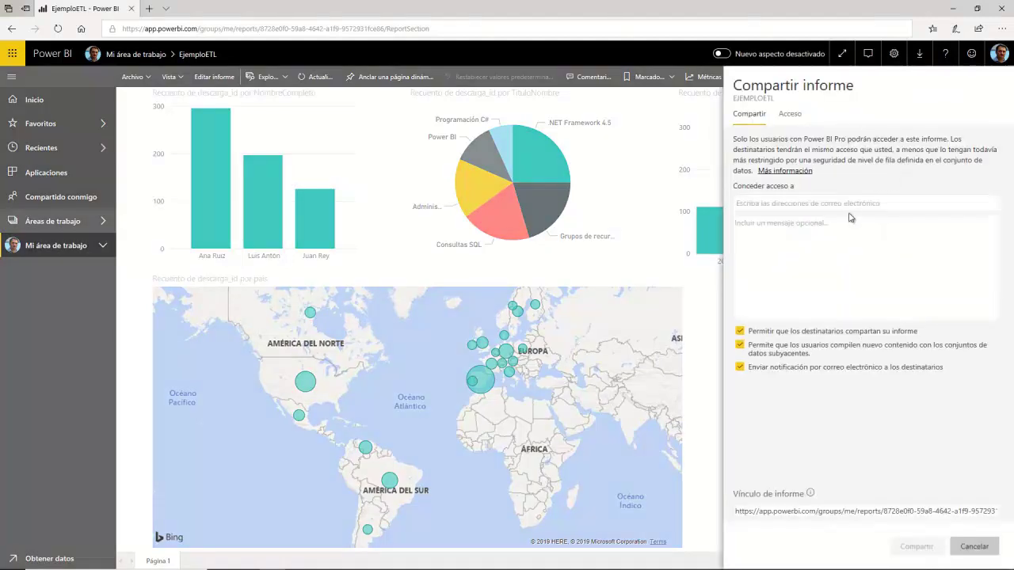
click(809, 202)
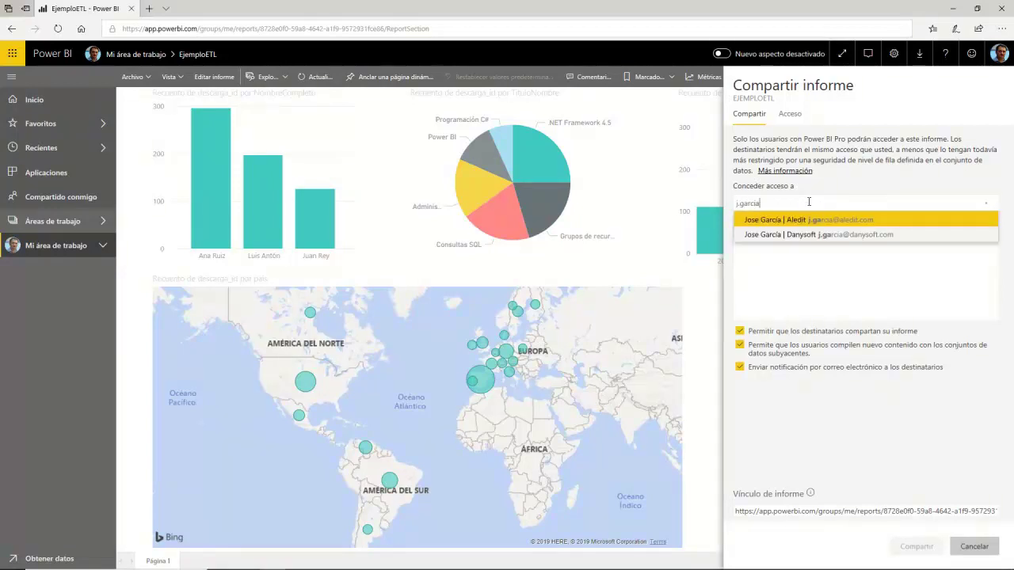
key(Return)
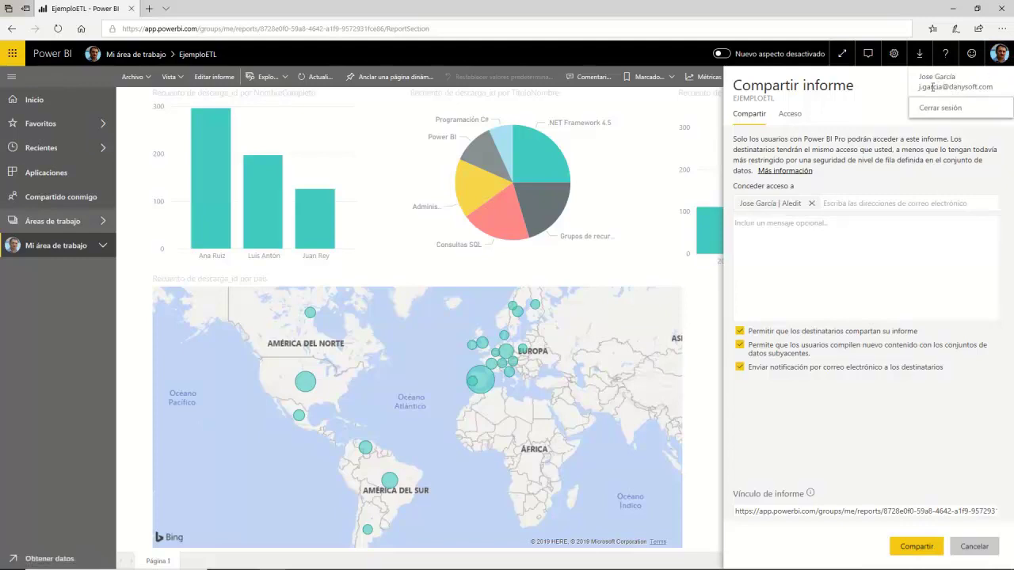
click(840, 243)
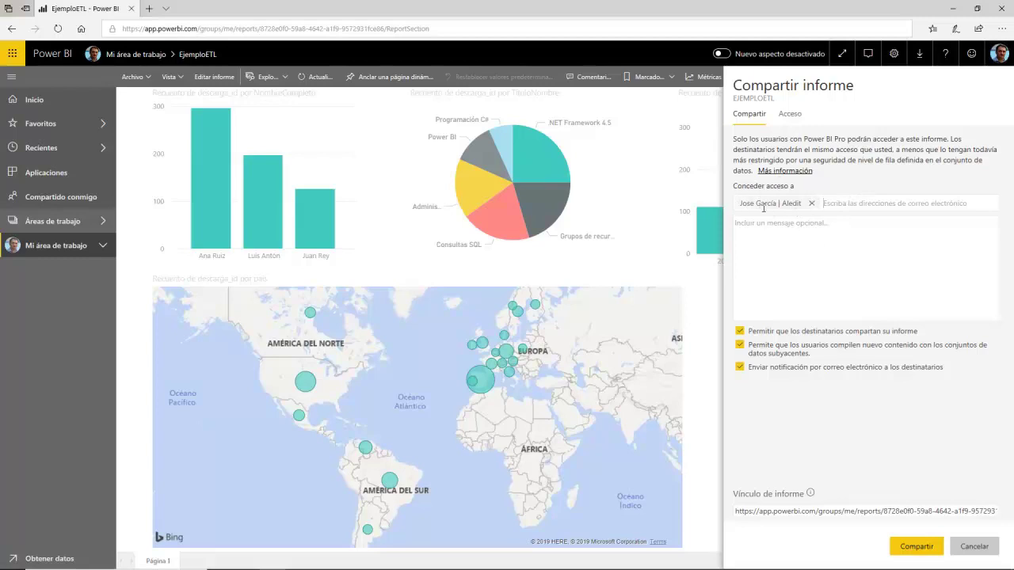
click(913, 546)
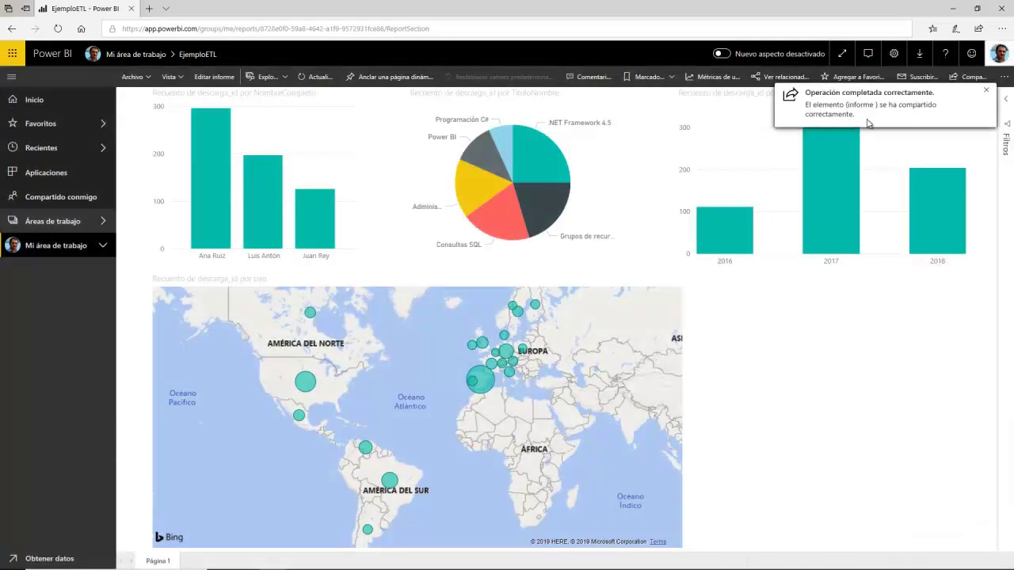
click(970, 79)
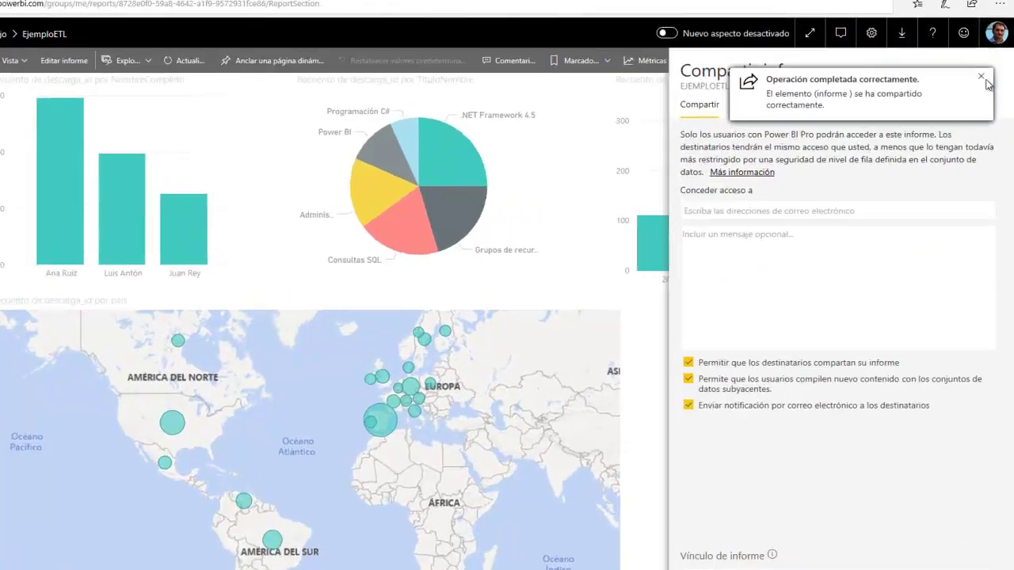
Step: Set the colleague's access to the report to Leer (read-only) and cancel out of the share panel
click(981, 78)
click(749, 106)
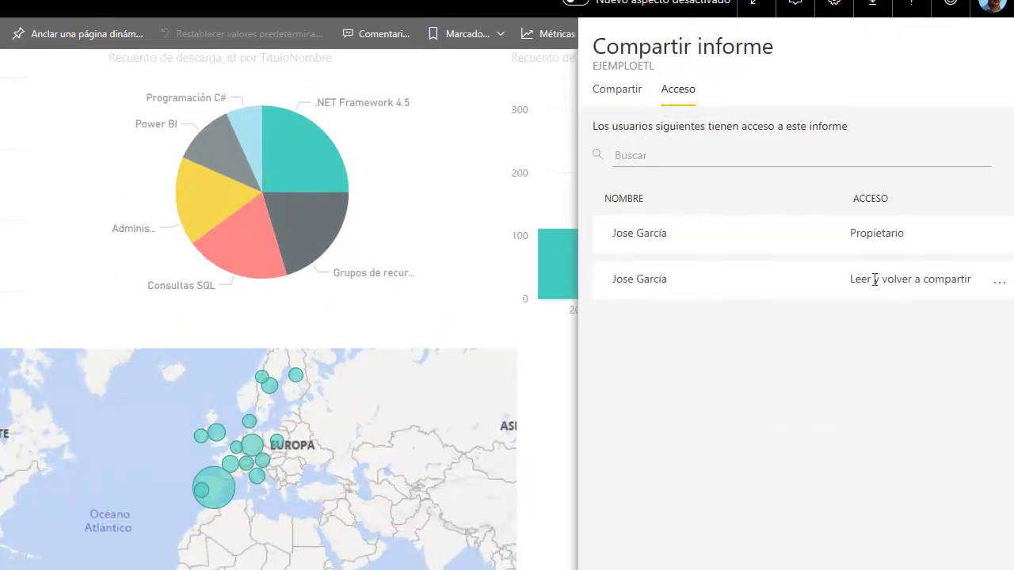
drag(876, 279, 957, 281)
click(1000, 281)
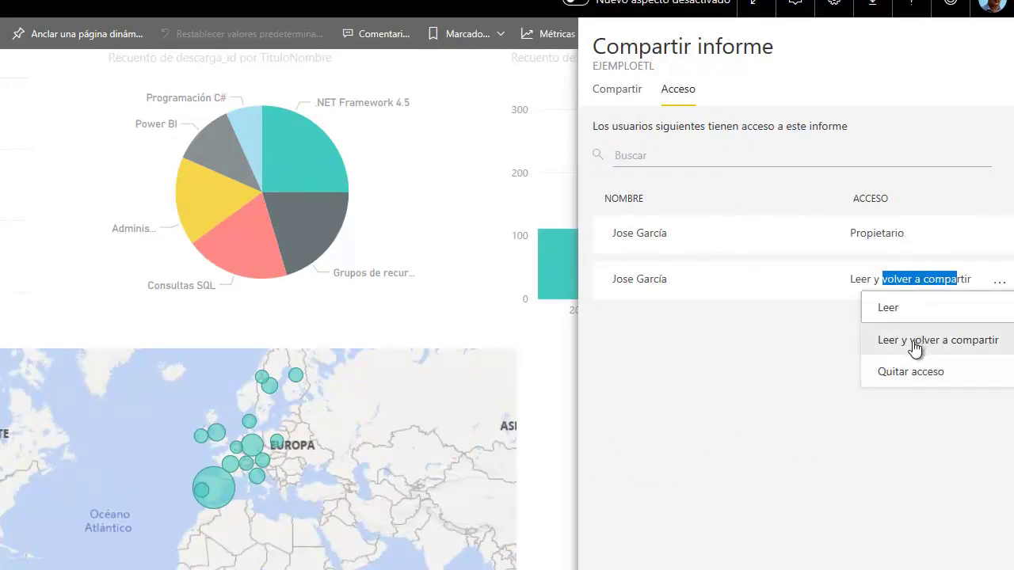
click(899, 311)
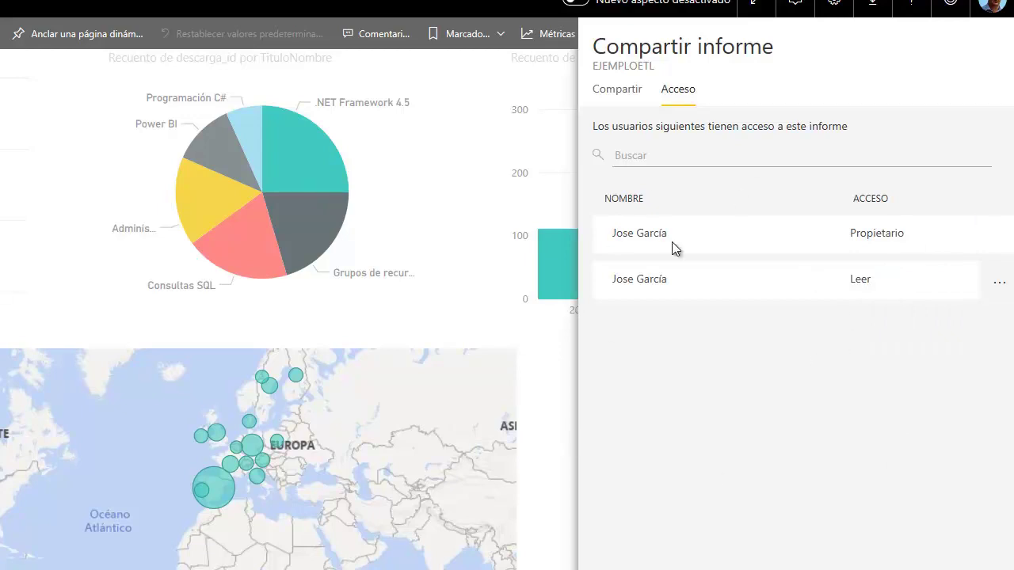
click(1001, 284)
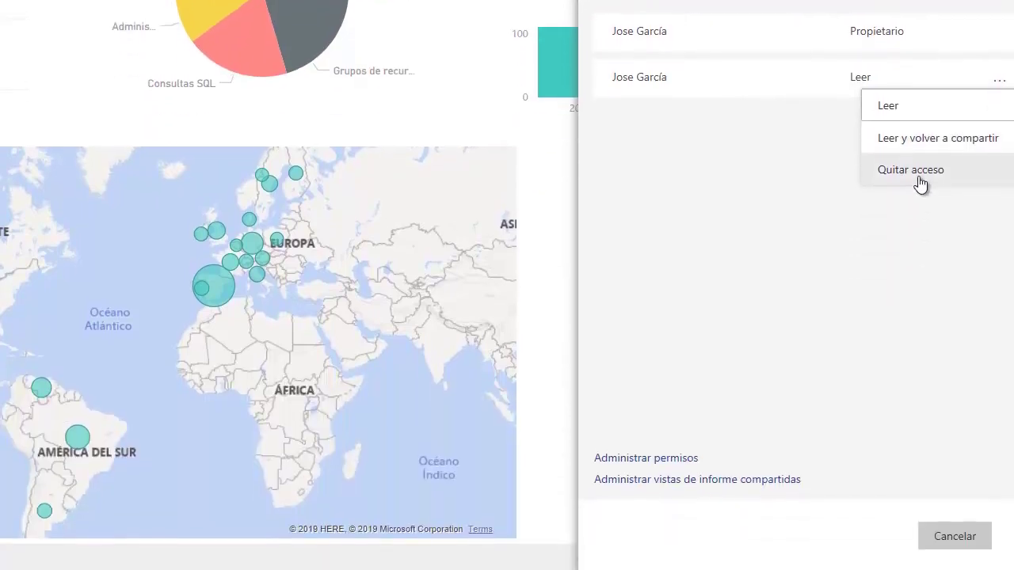
click(774, 179)
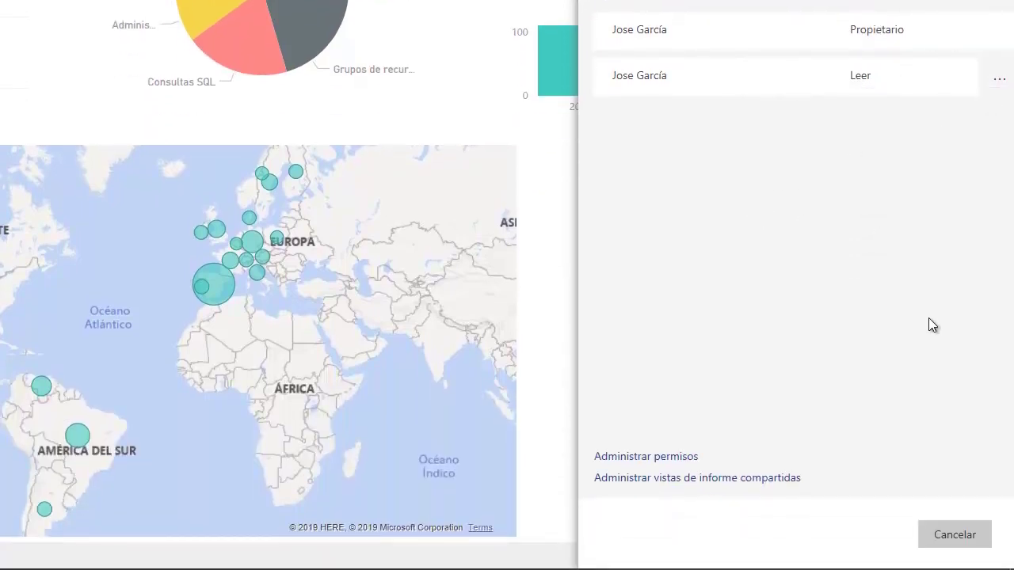
click(615, 0)
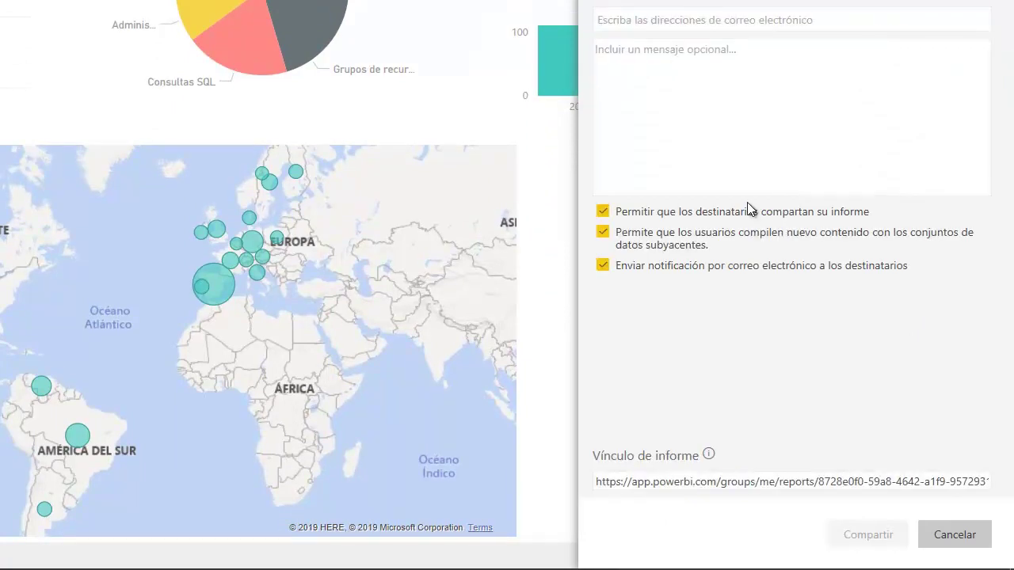
click(957, 540)
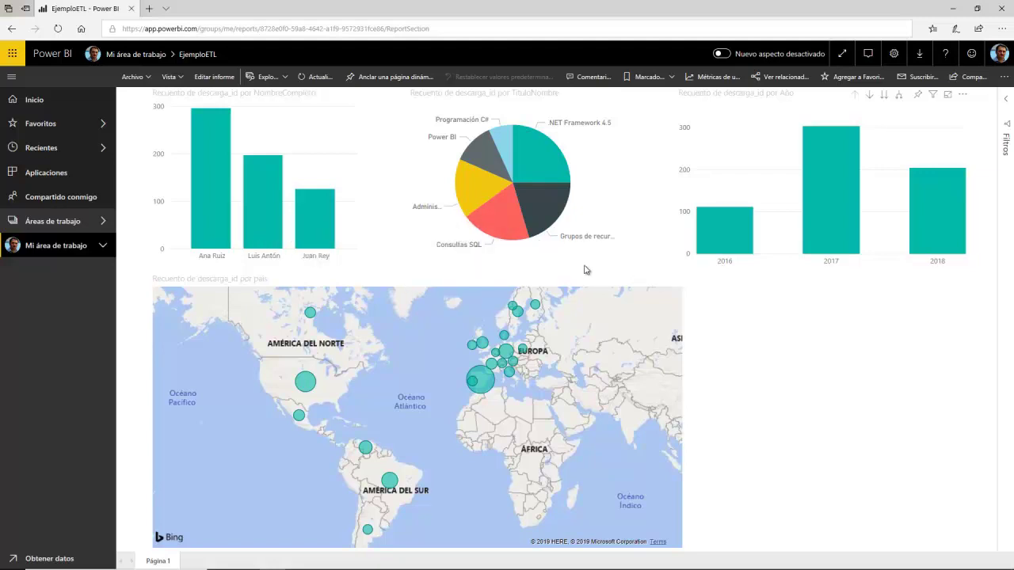
click(64, 225)
click(175, 209)
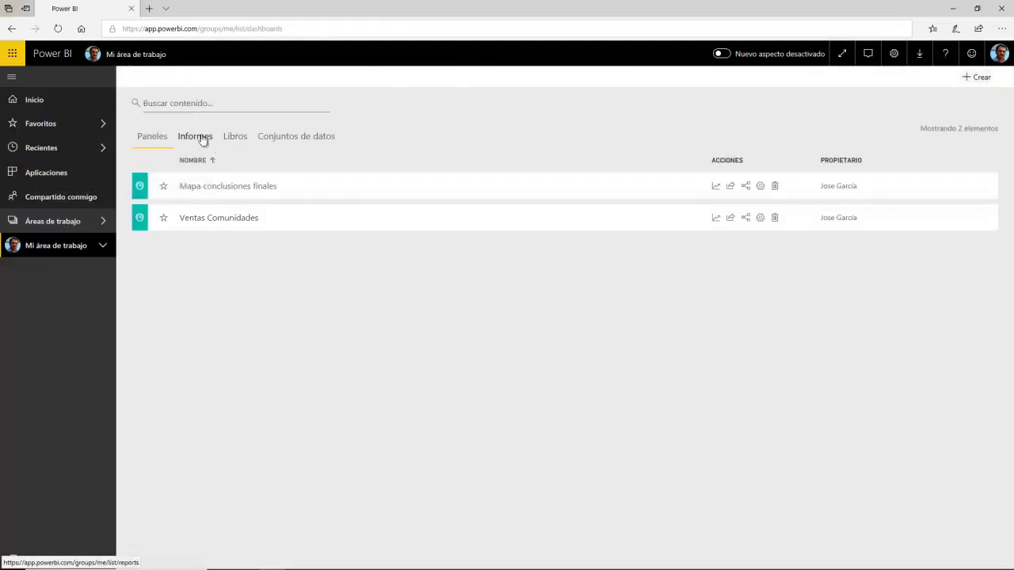
click(202, 139)
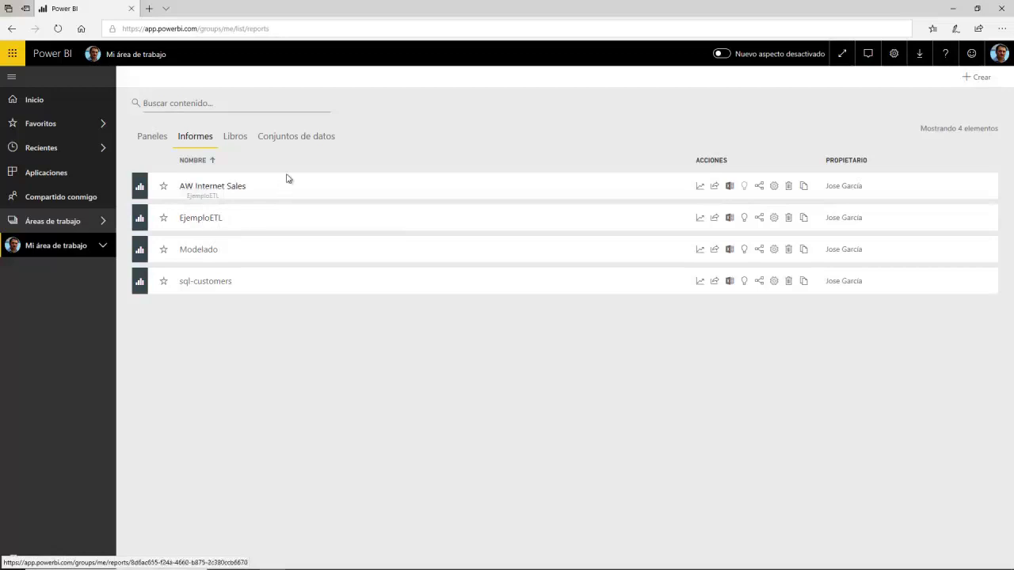
click(294, 140)
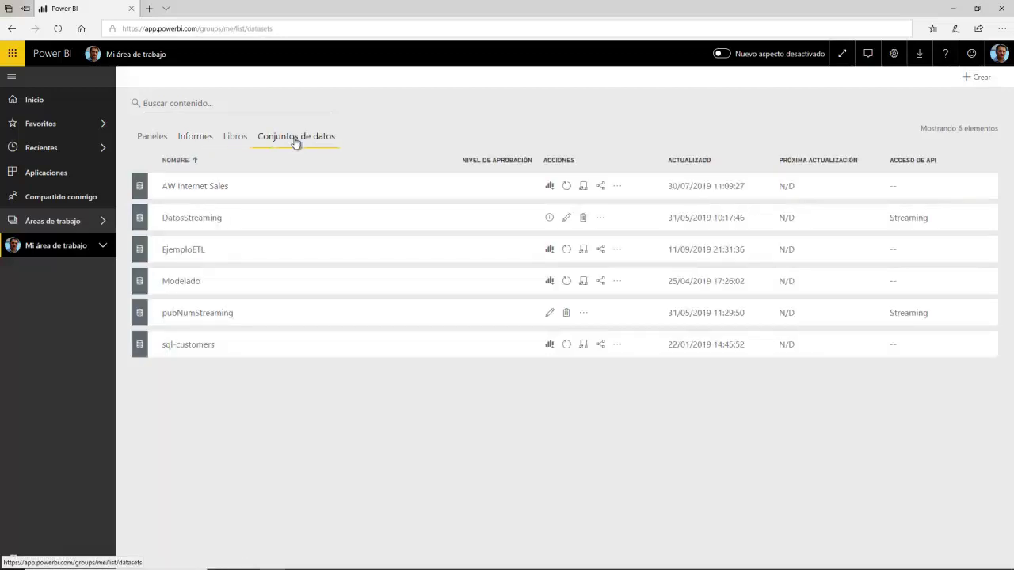
drag(164, 250, 211, 253)
click(170, 253)
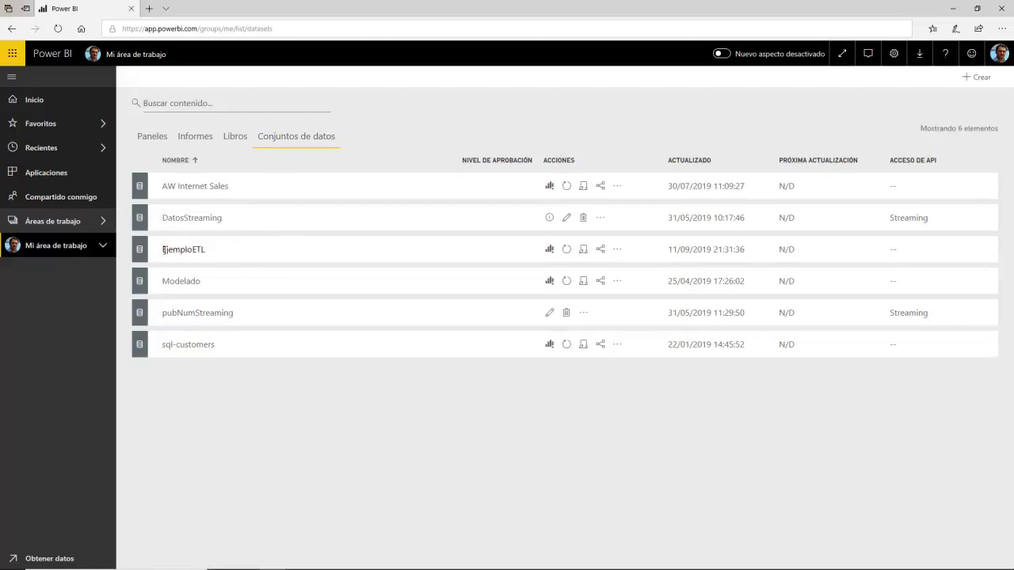
double_click(164, 250)
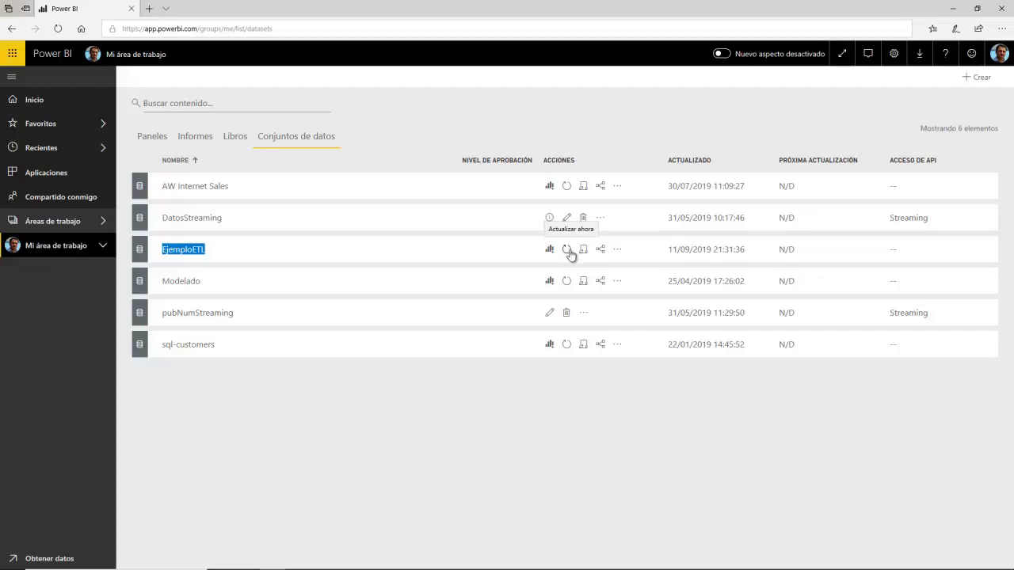
click(400, 246)
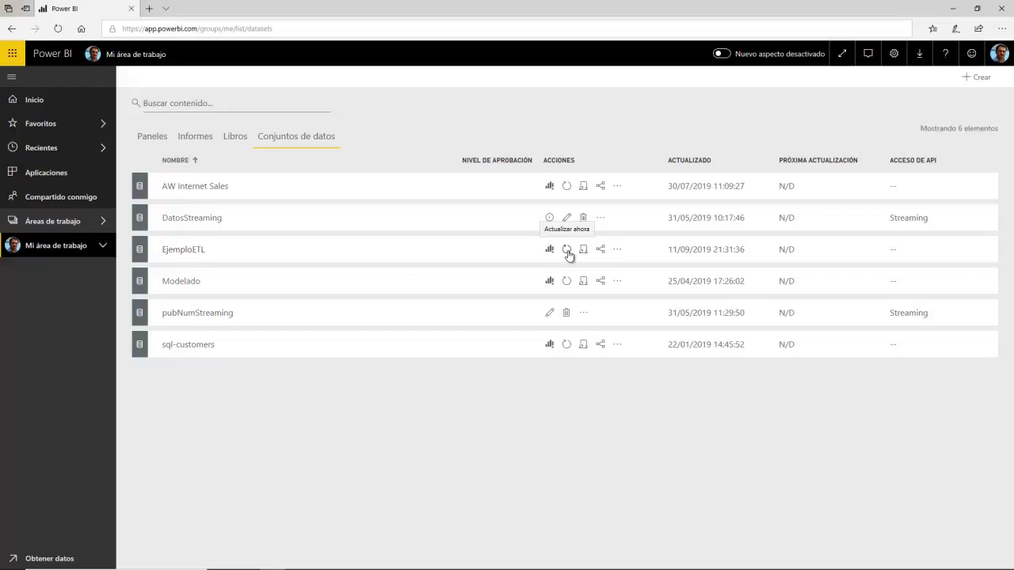
click(205, 141)
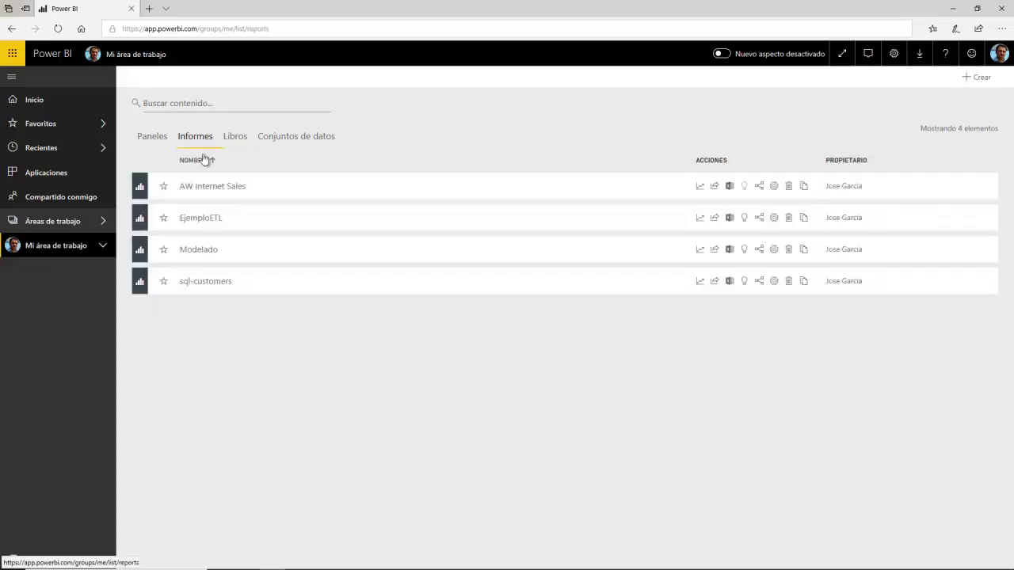
click(209, 223)
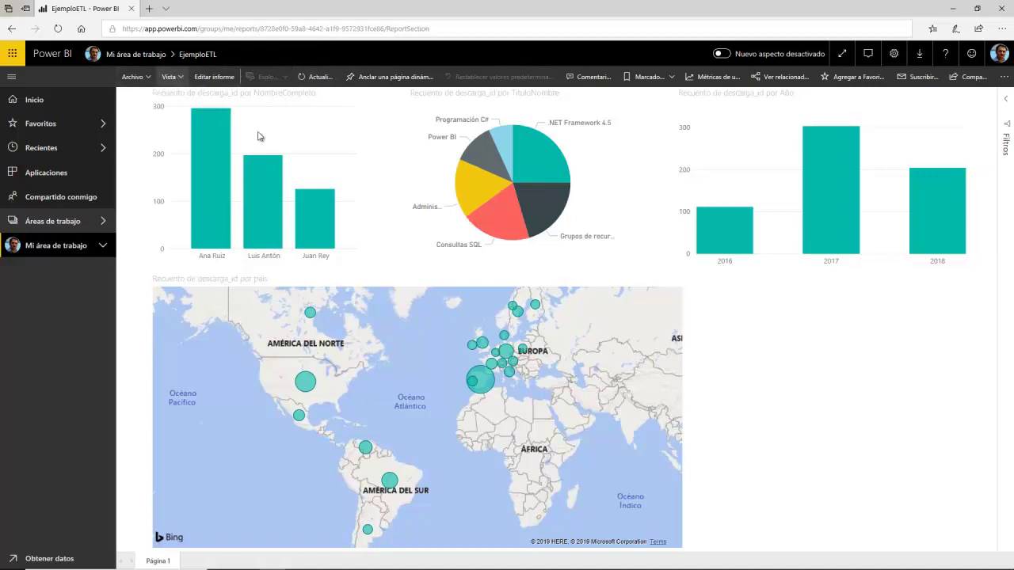
click(84, 221)
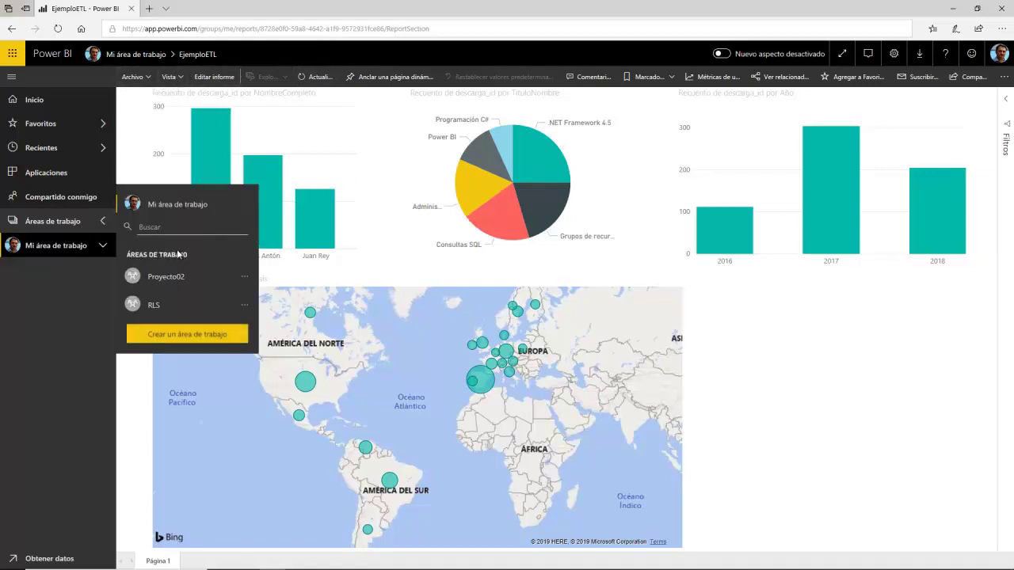
click(179, 206)
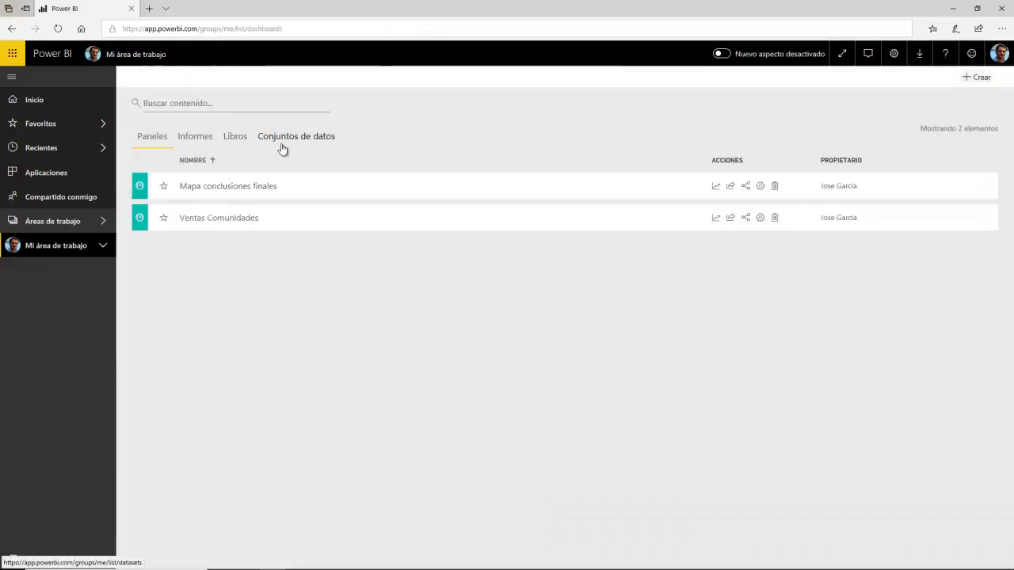
click(308, 145)
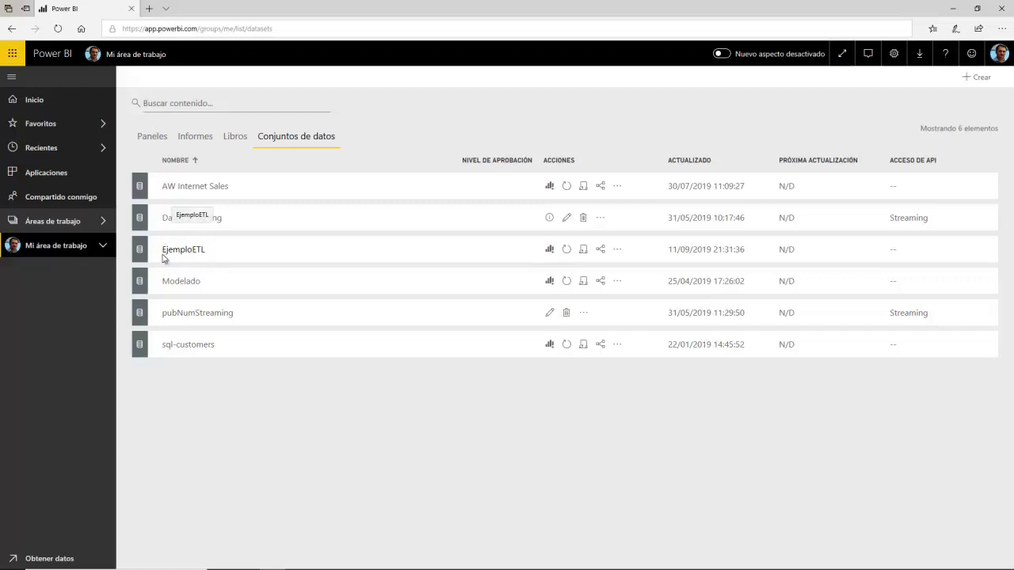
drag(164, 249, 214, 251)
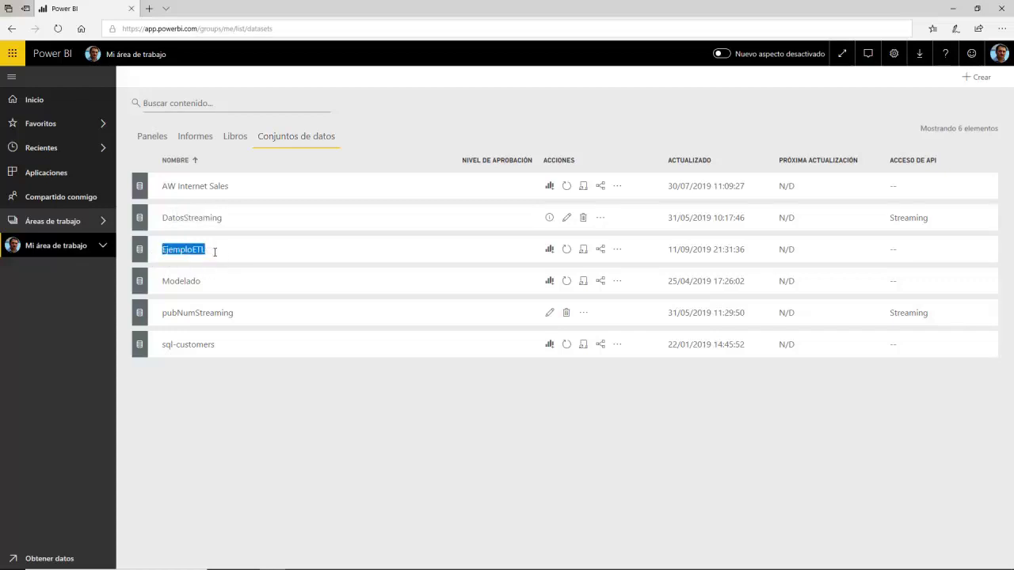
click(503, 390)
drag(162, 252, 212, 258)
Step: Build a new report table of NombreCompleto by the fechaDescarga hierarchy, enlarged, without the Día level
click(549, 249)
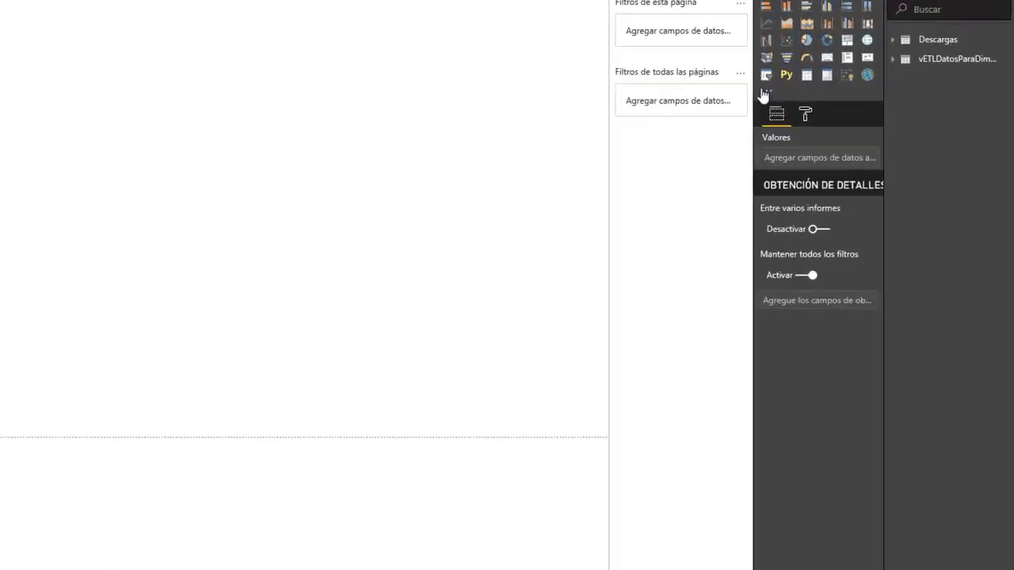
click(882, 3)
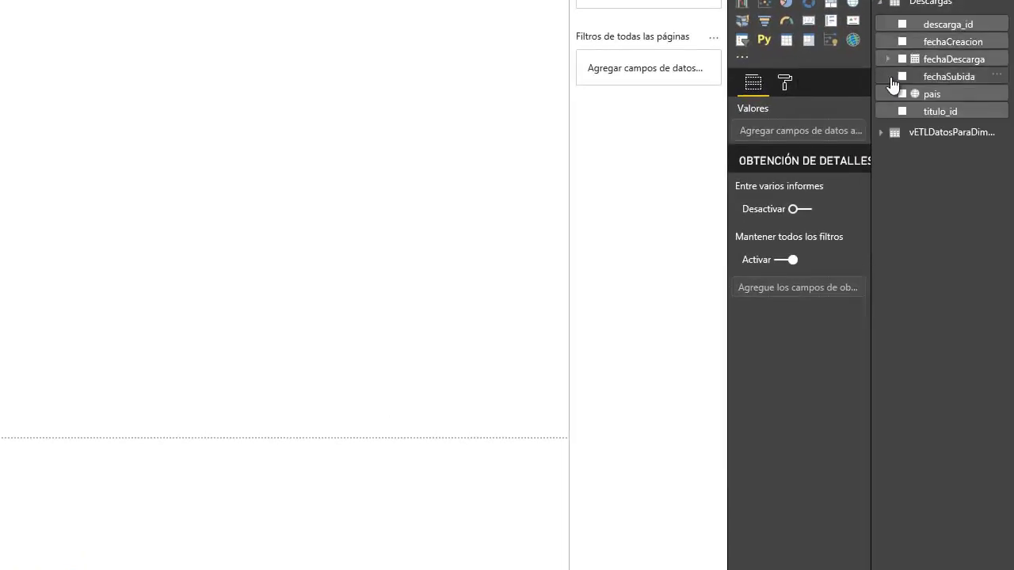
click(882, 133)
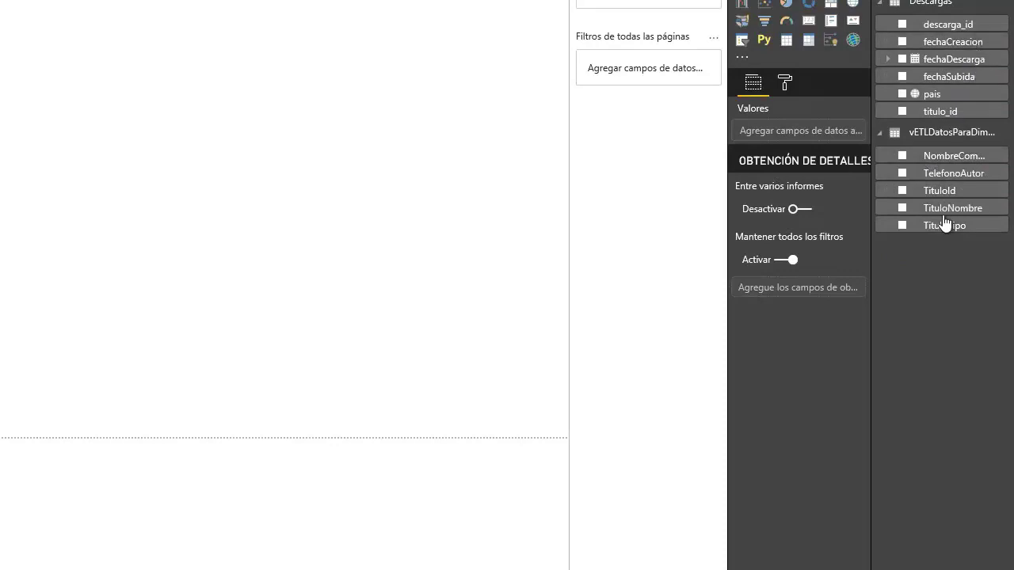
click(903, 156)
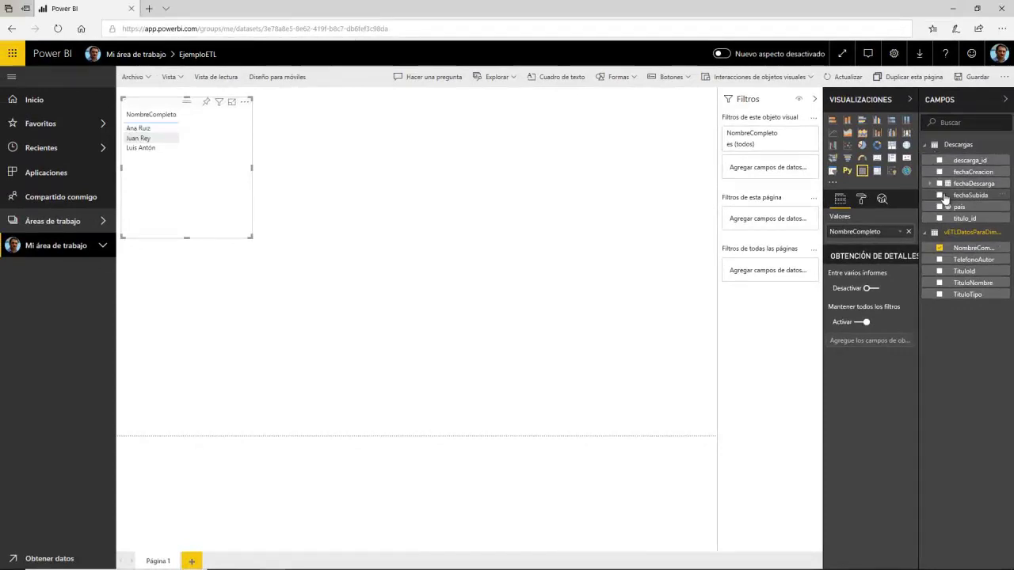
click(940, 185)
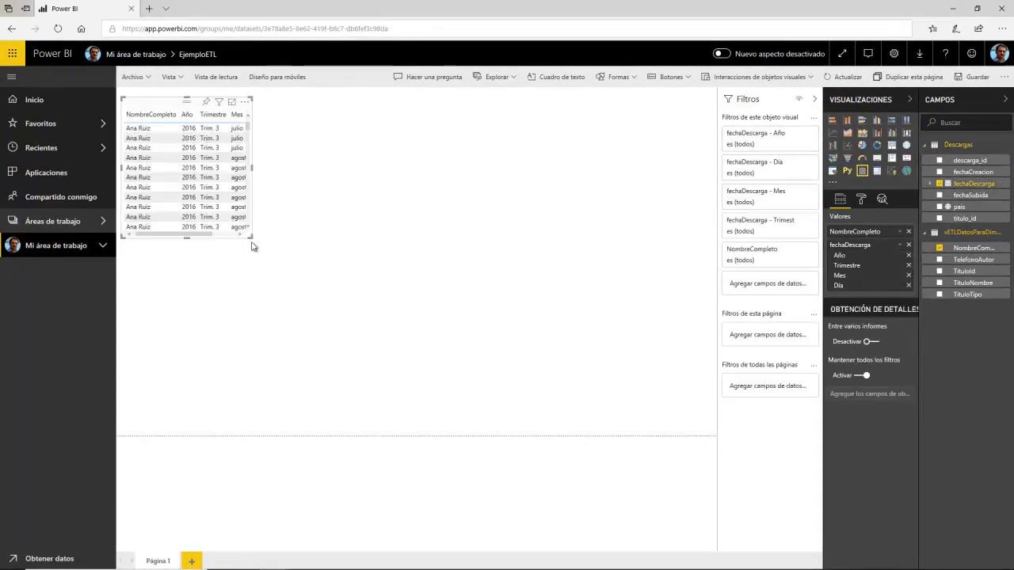
drag(251, 242, 386, 287)
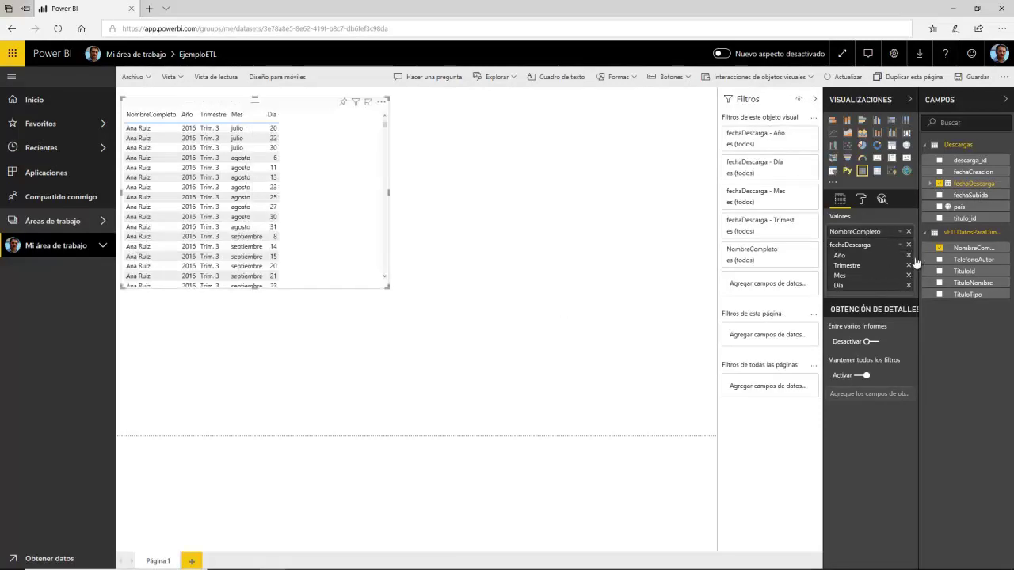
click(909, 285)
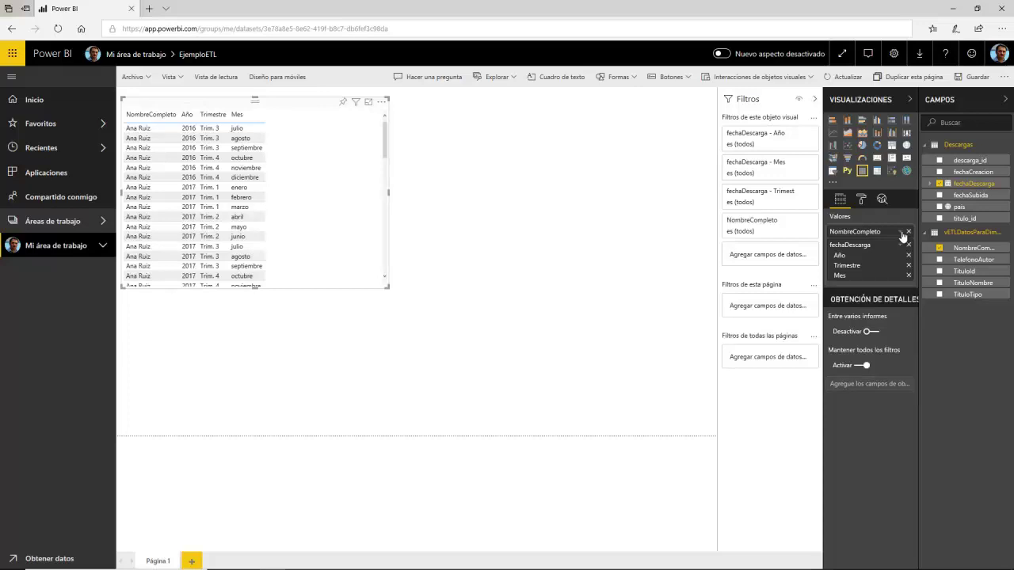
Step: Summarize NombreCompleto as Recuento (distintivo) and drop Mes, then return to Desktop past the publish notice
click(902, 233)
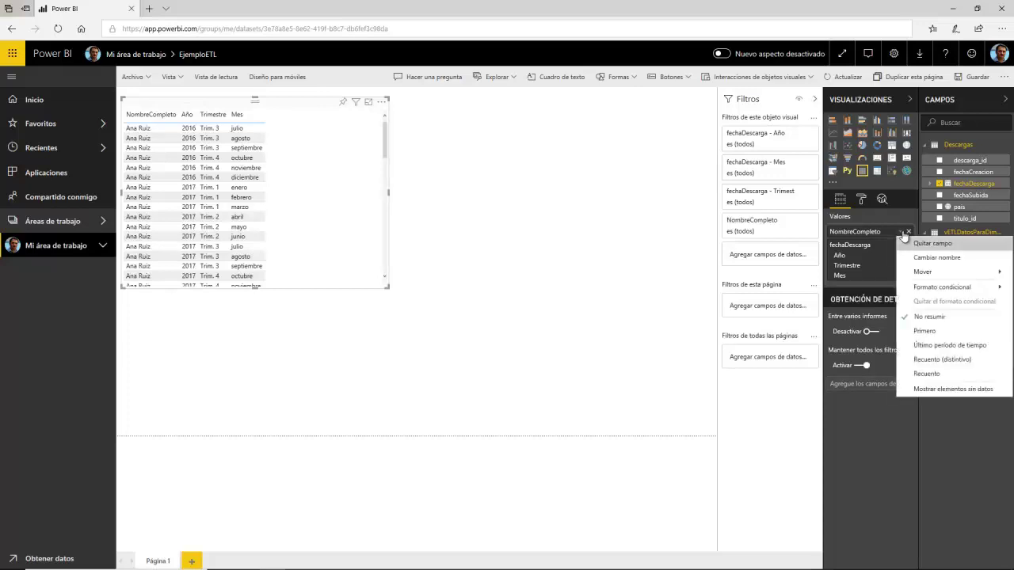
click(925, 360)
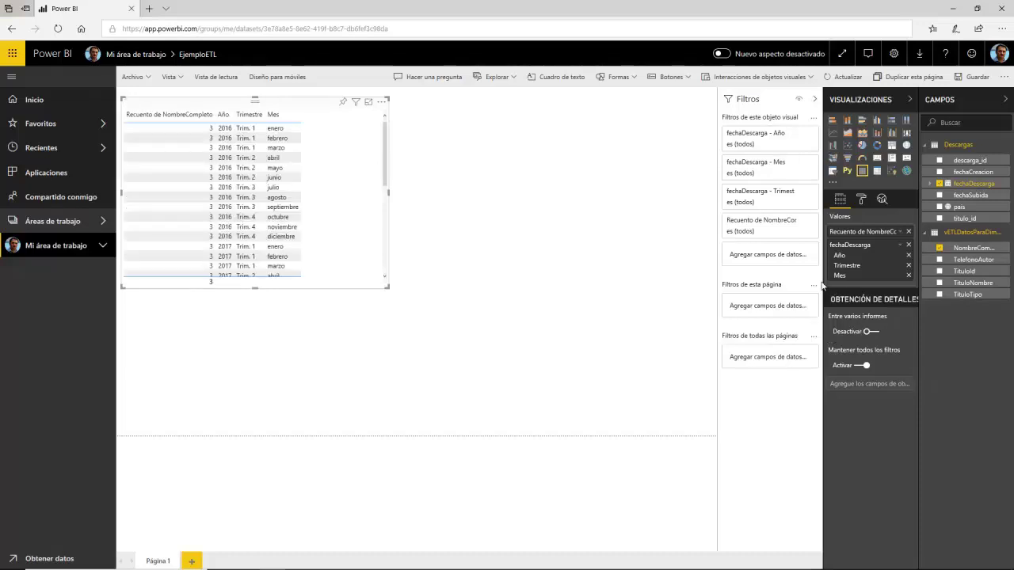
click(901, 233)
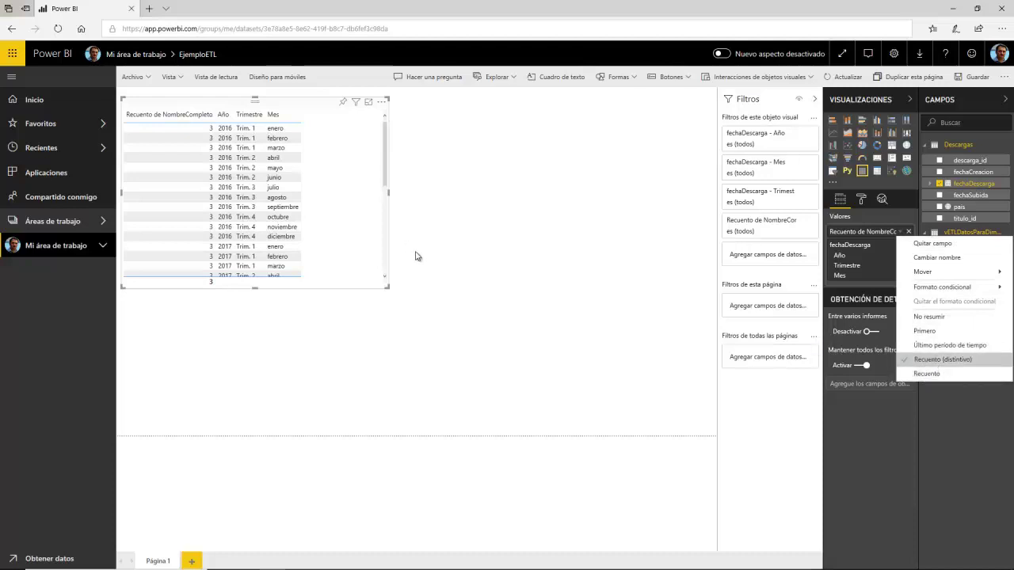
click(396, 283)
click(349, 221)
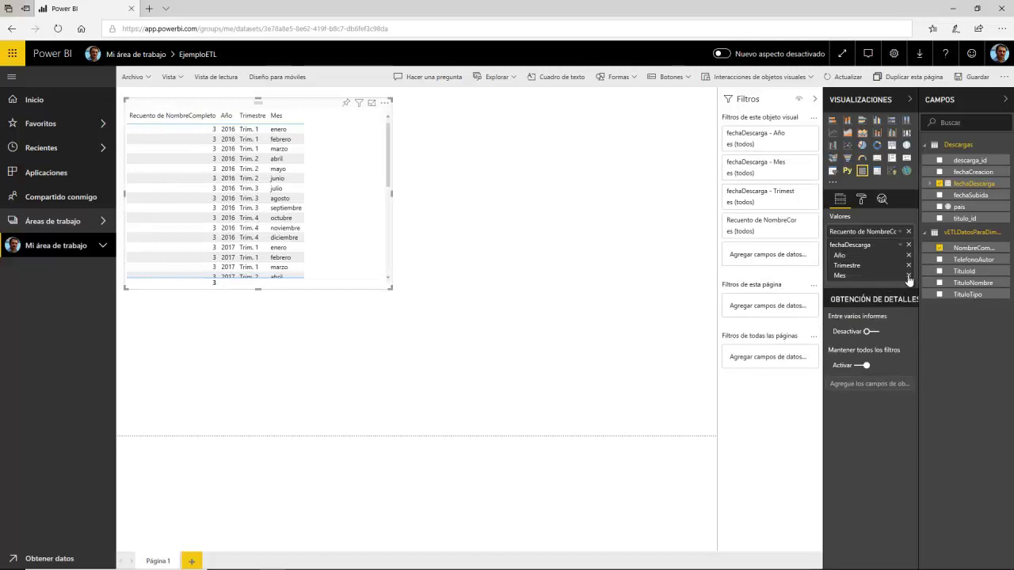
click(909, 276)
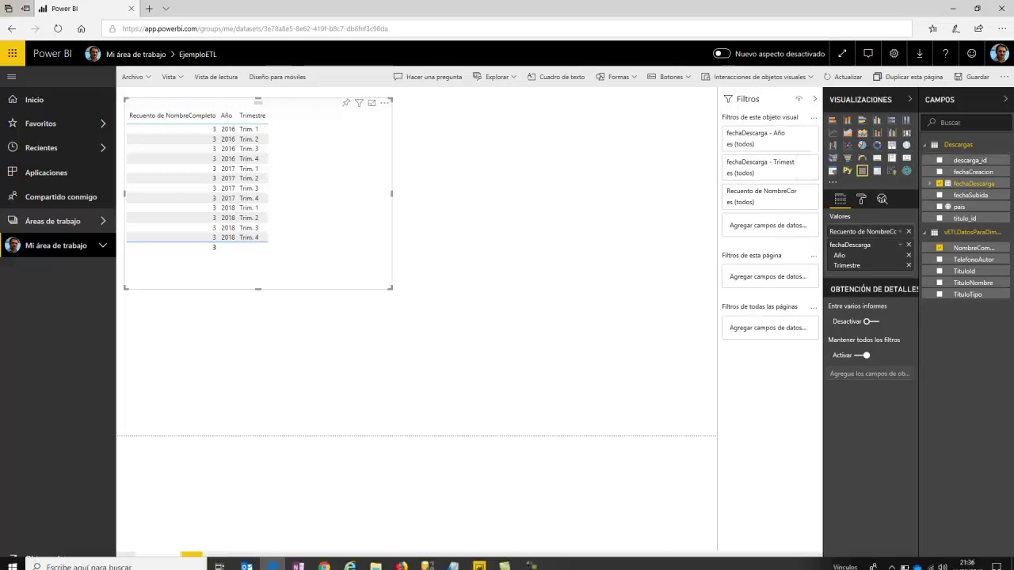
click(477, 561)
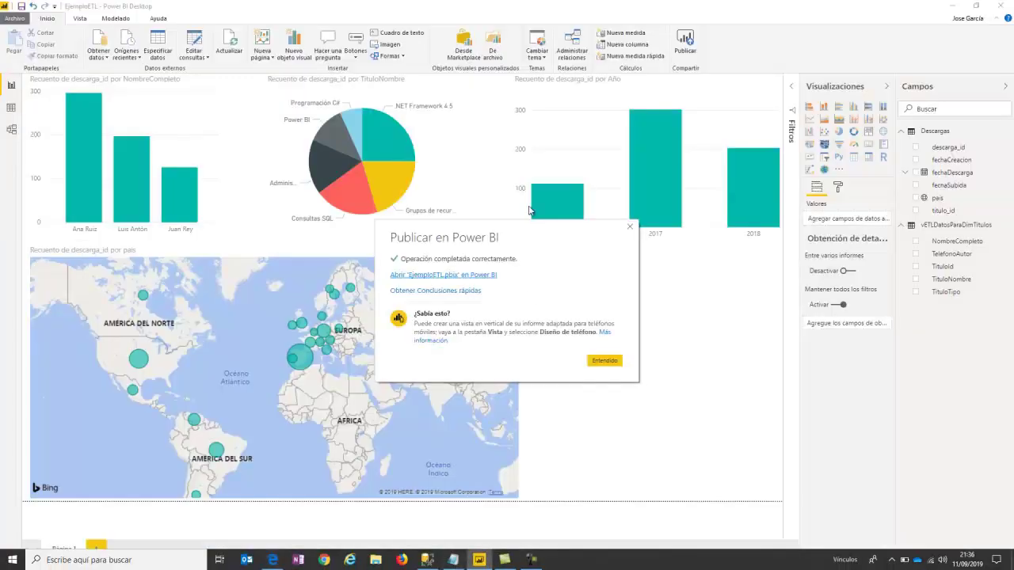
click(607, 362)
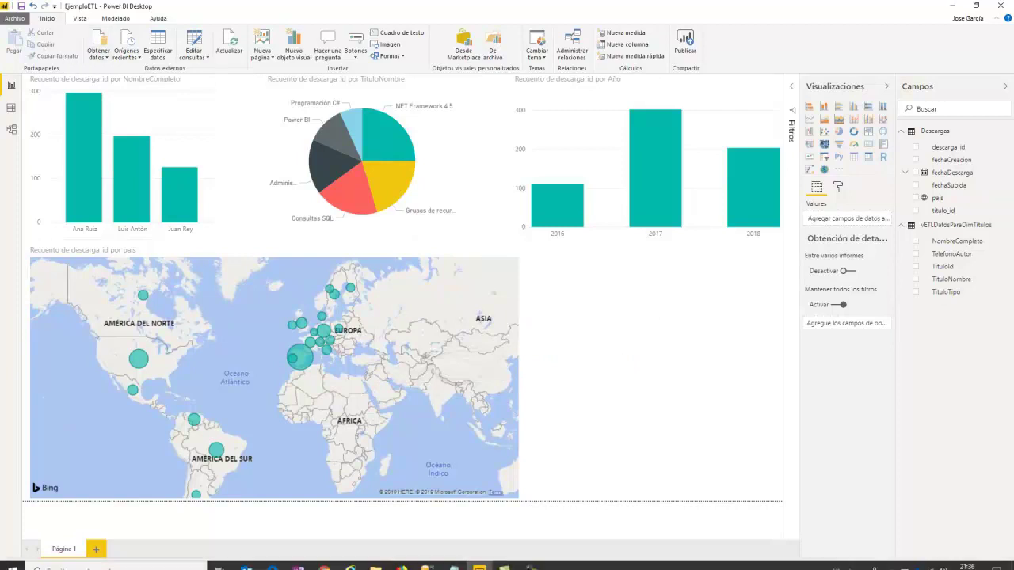
Step: Start a new blank report via Archivo > Nuevo and dismiss the welcome screen
click(15, 17)
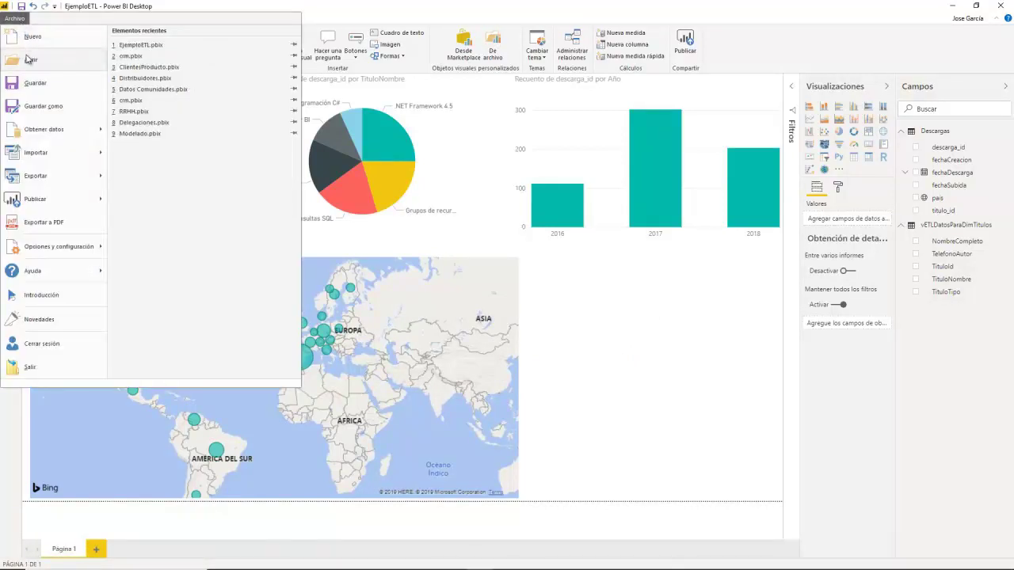
click(36, 36)
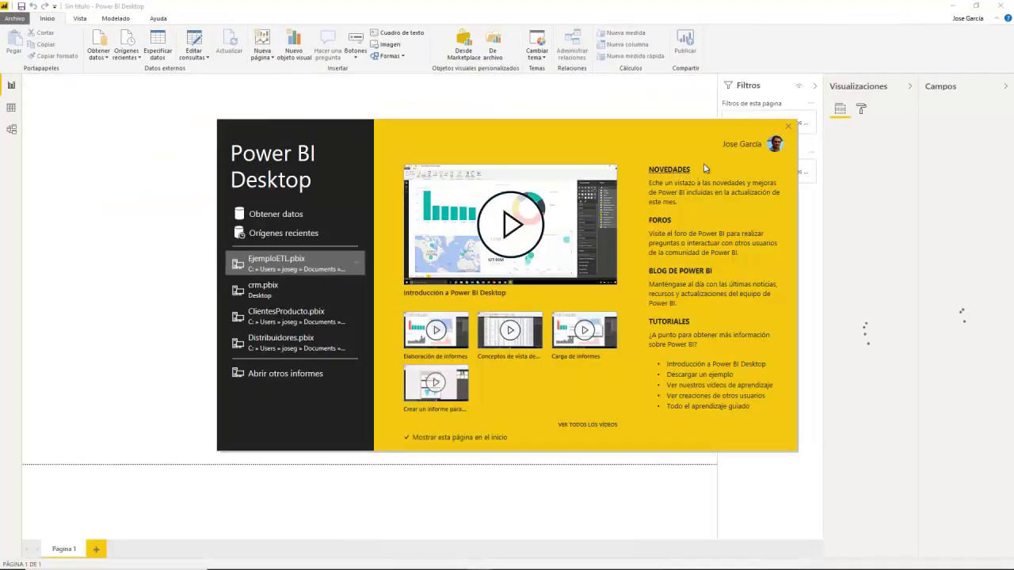
click(792, 128)
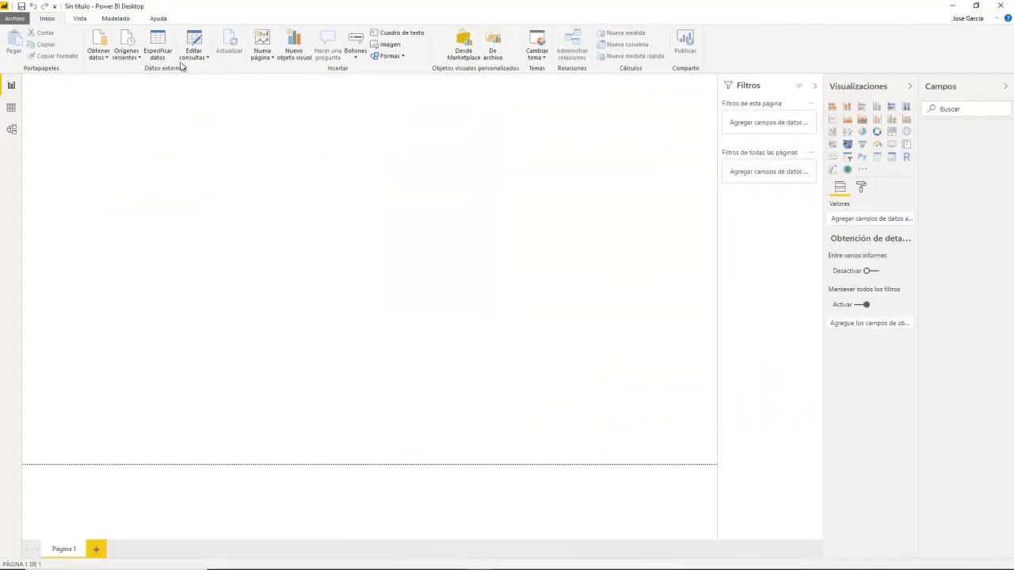
Step: Connect to the EjemploETL Power BI dataset through Obtener datos > Power Platform and create the report
click(102, 40)
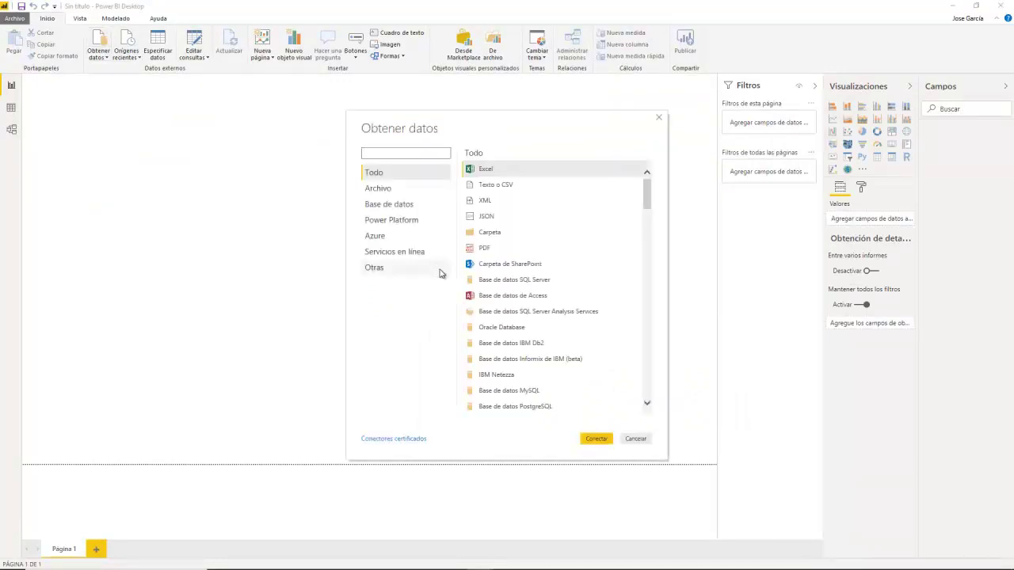
click(404, 221)
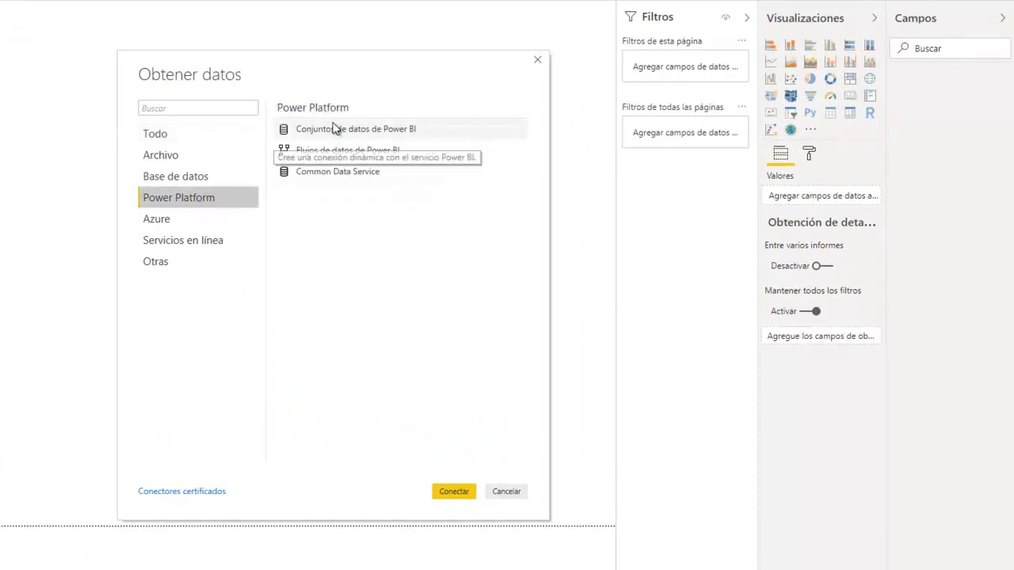
click(305, 129)
click(455, 501)
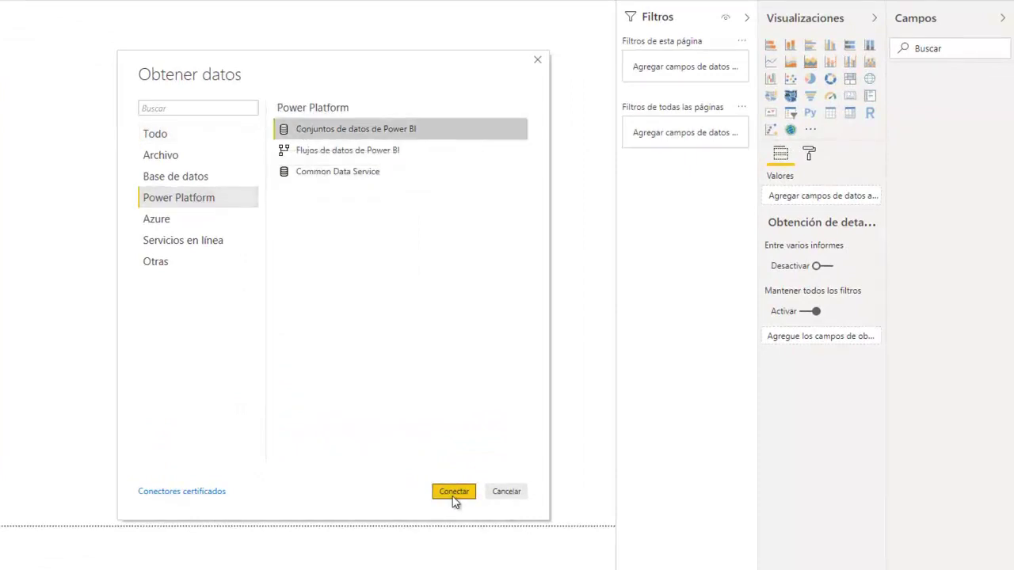
click(454, 493)
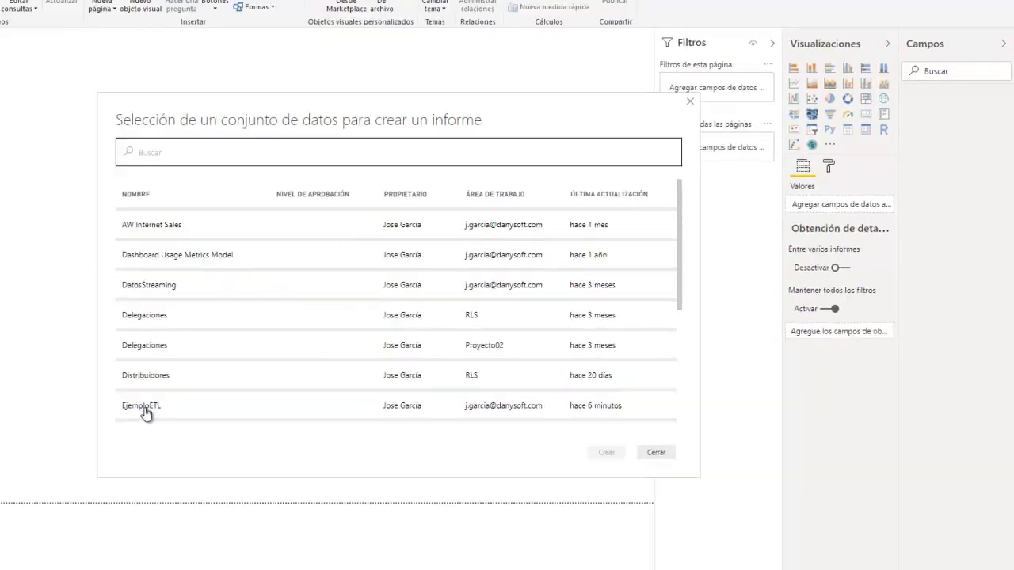
click(146, 412)
click(606, 452)
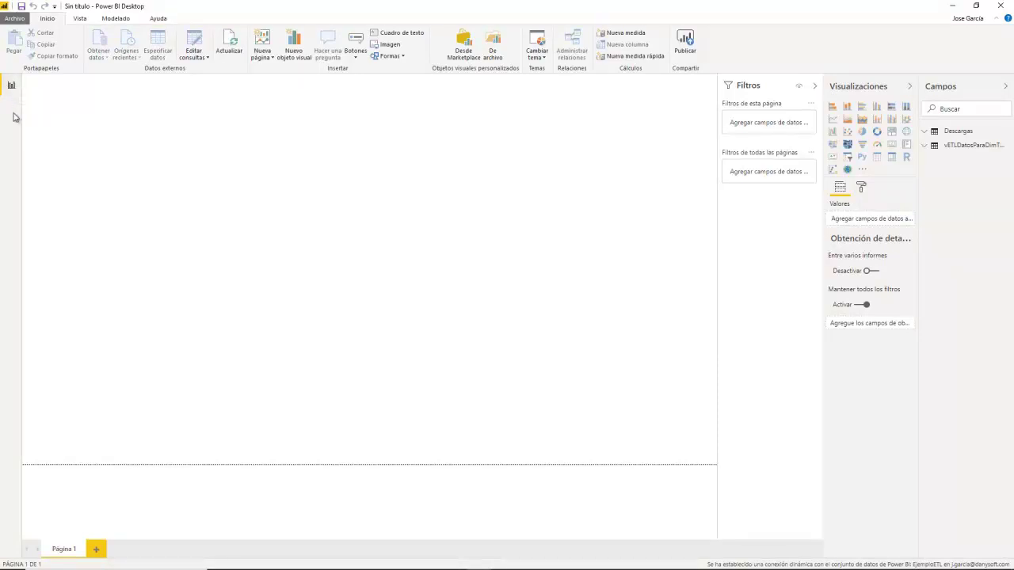
Step: Expand the Descargas and vETLDatosParaDimTitulos tables and select fechaSubida and the Descargas table
click(924, 131)
click(925, 226)
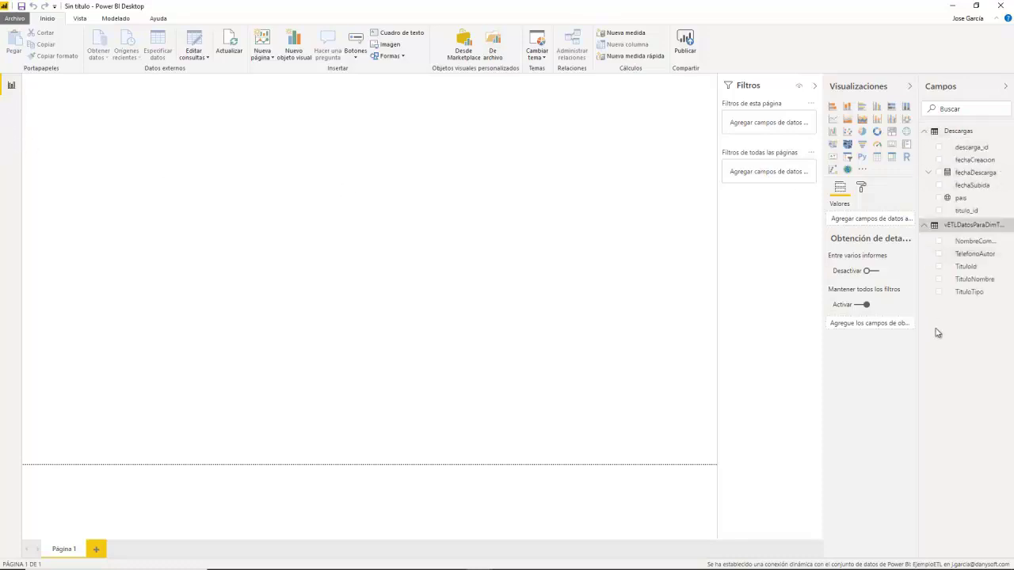
click(970, 187)
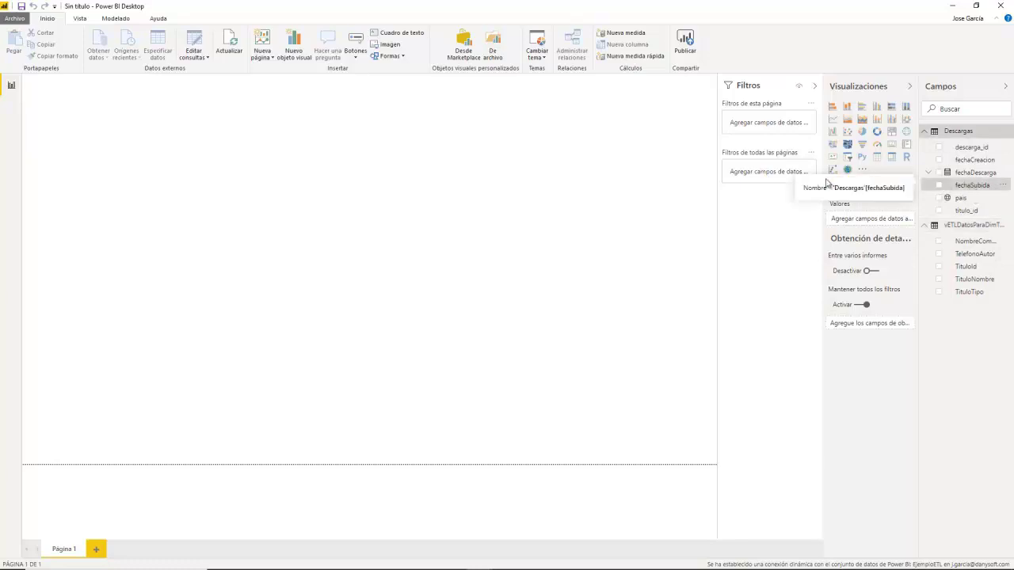
click(116, 18)
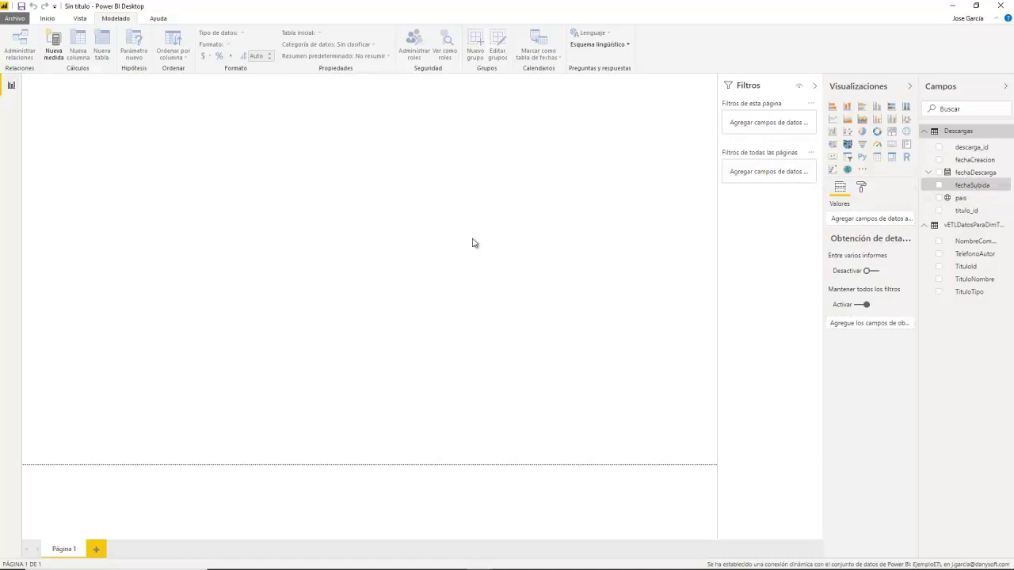
click(965, 137)
scroll(79, 24, up, 2)
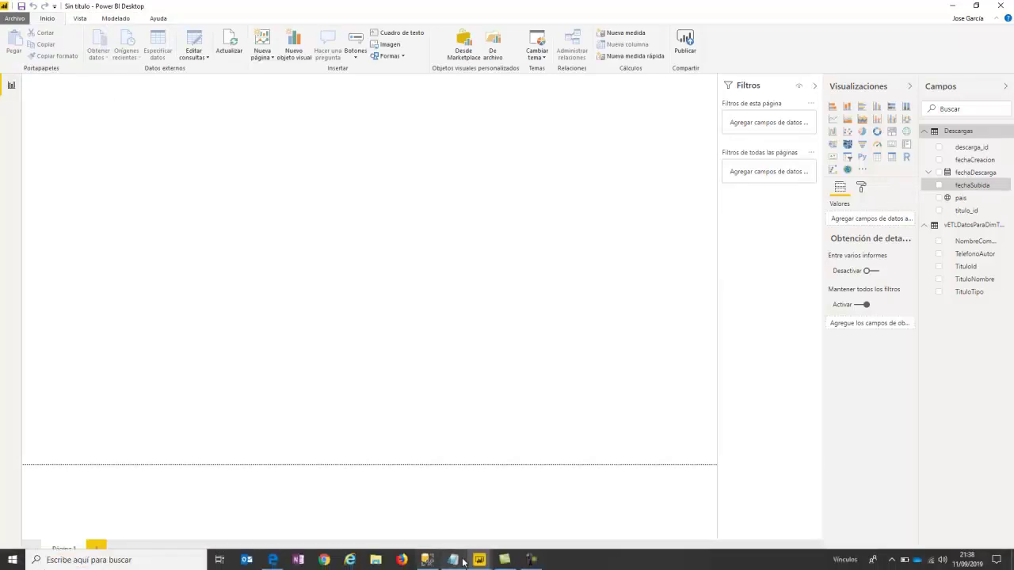
Step: In the browser, nudge and narrow the count table, then leave for the workspace choosing No guardar
click(272, 559)
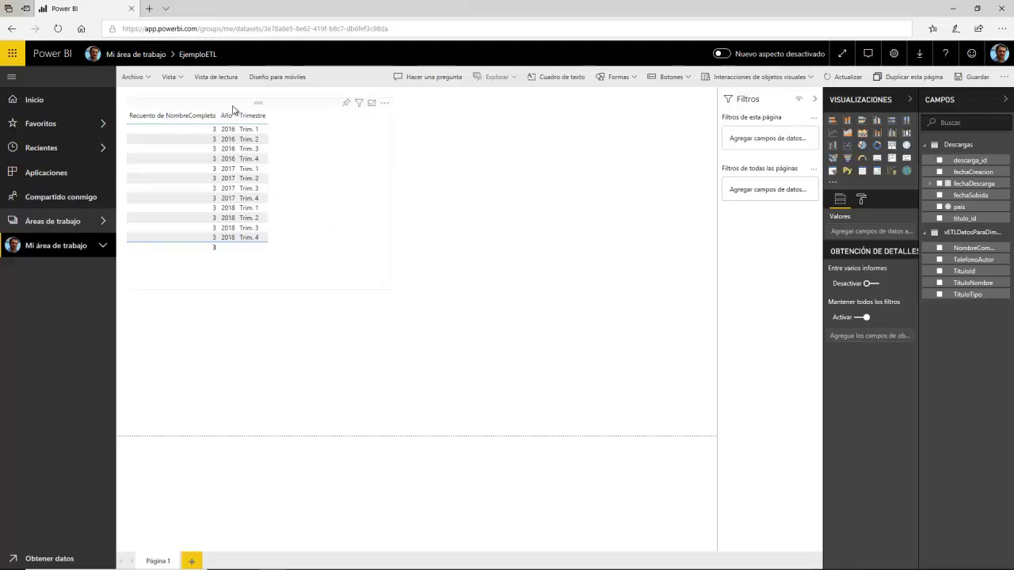
drag(232, 107, 222, 96)
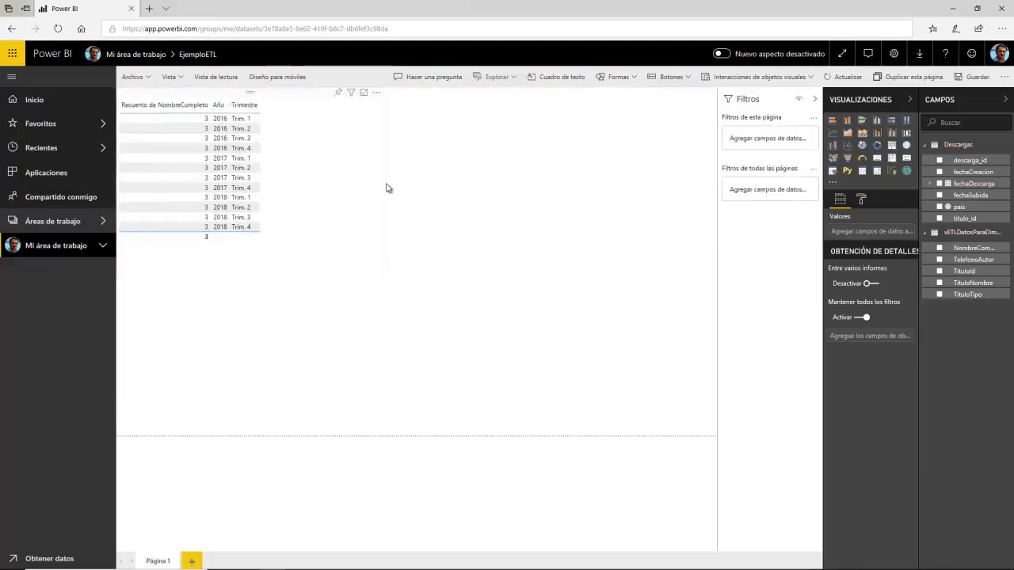
drag(385, 183, 308, 191)
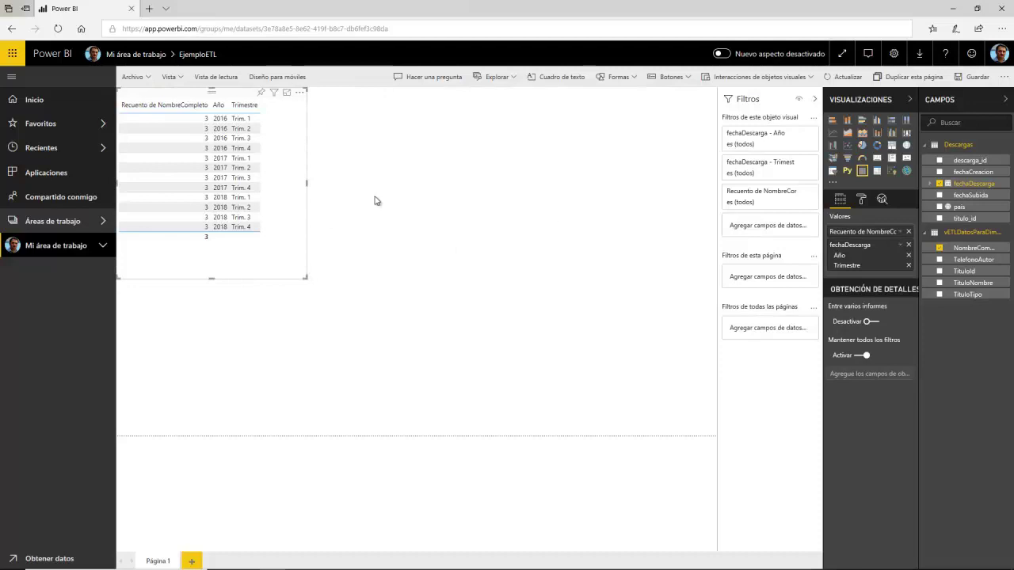
click(65, 226)
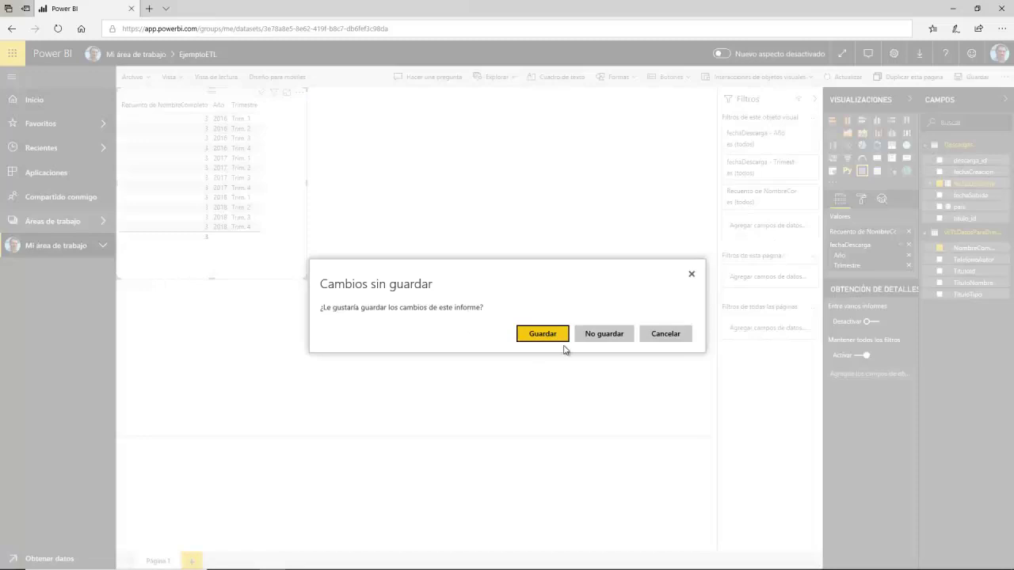
click(604, 333)
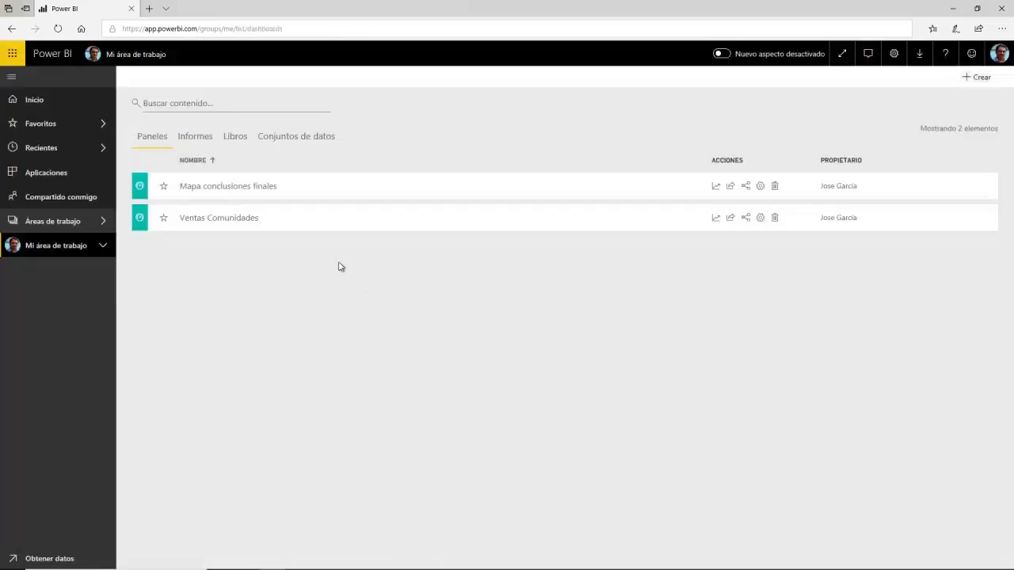
Step: List the workspace's Conjuntos de datos and highlight the EjemploETL dataset name
click(261, 141)
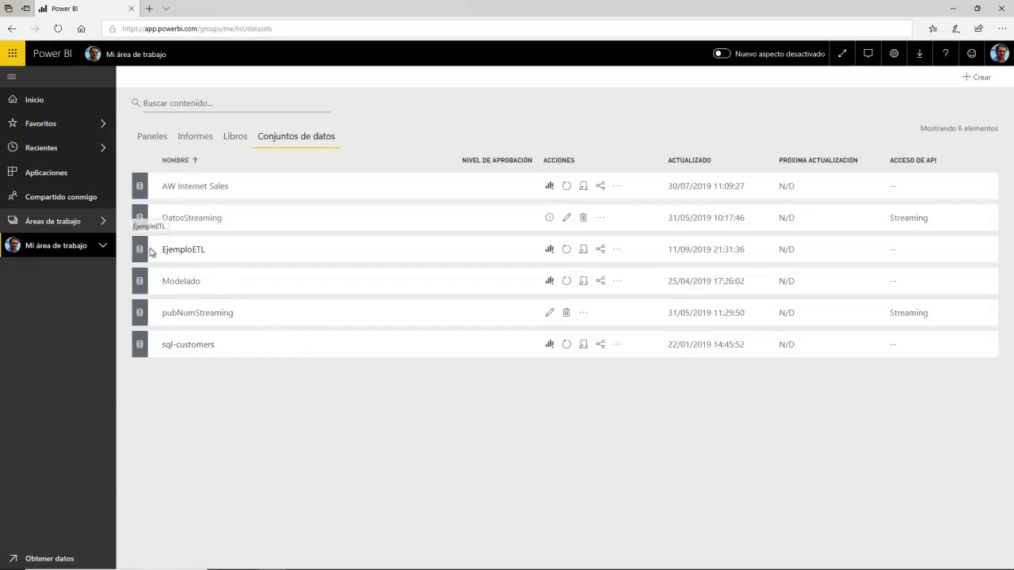
drag(161, 251, 226, 252)
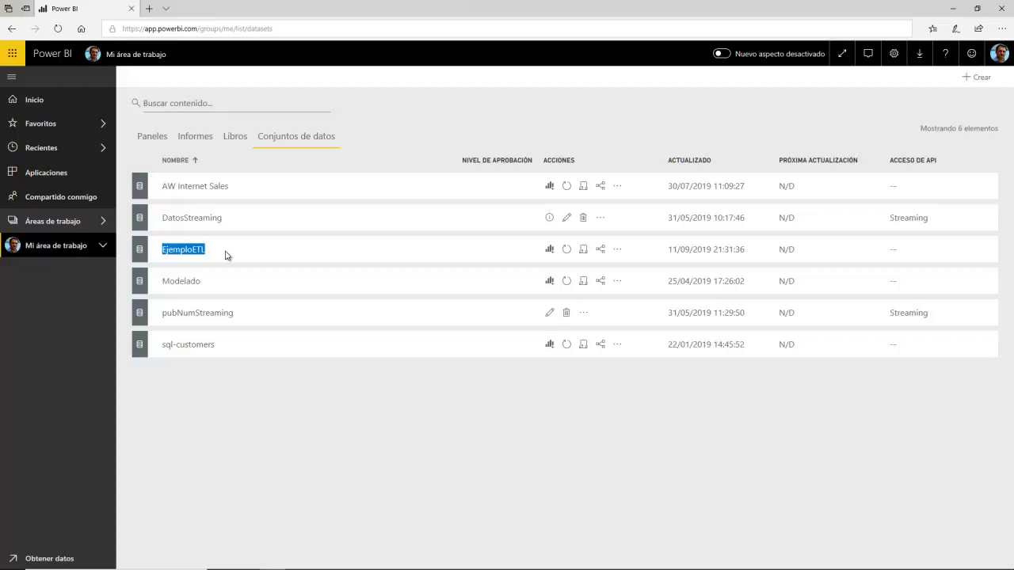
click(225, 255)
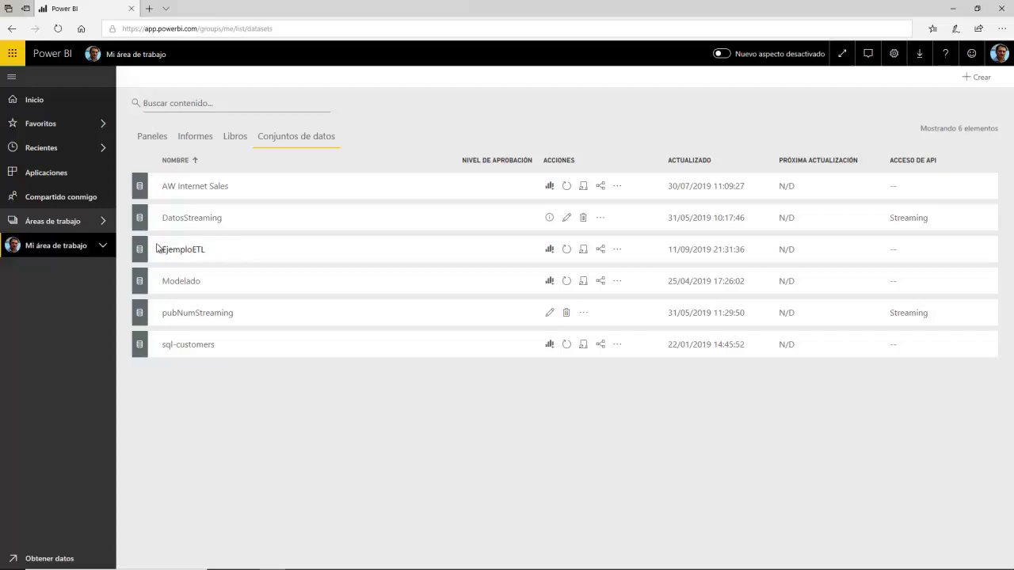
drag(163, 251, 207, 252)
click(246, 254)
drag(209, 254, 163, 255)
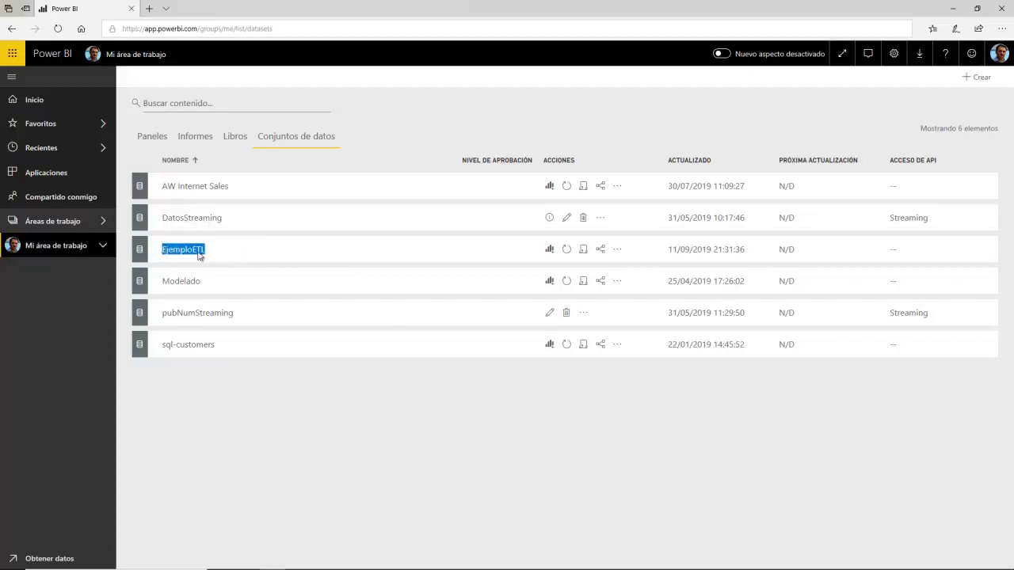
click(182, 251)
drag(195, 251, 162, 250)
drag(223, 260, 155, 255)
drag(227, 256, 155, 253)
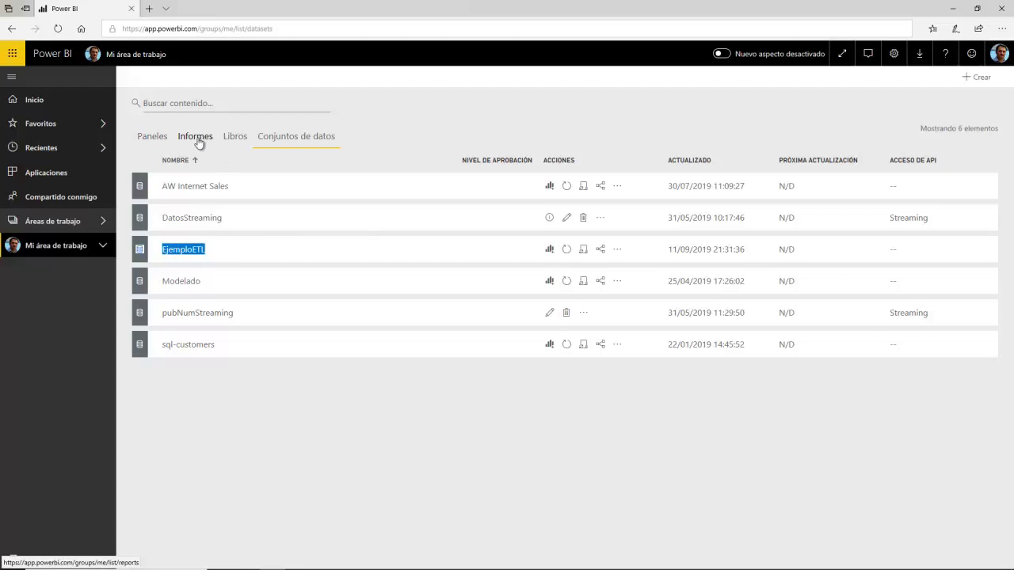
Step: Start a new report on the EjemploETL dataset and expand its Descargas and vETLDatosParaDimTitulos fields
click(549, 251)
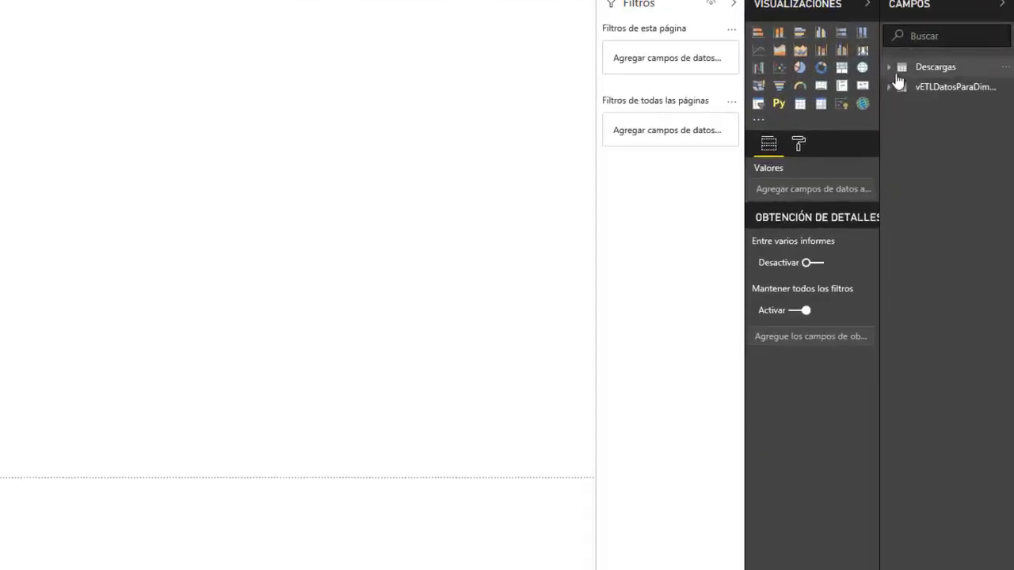
click(898, 70)
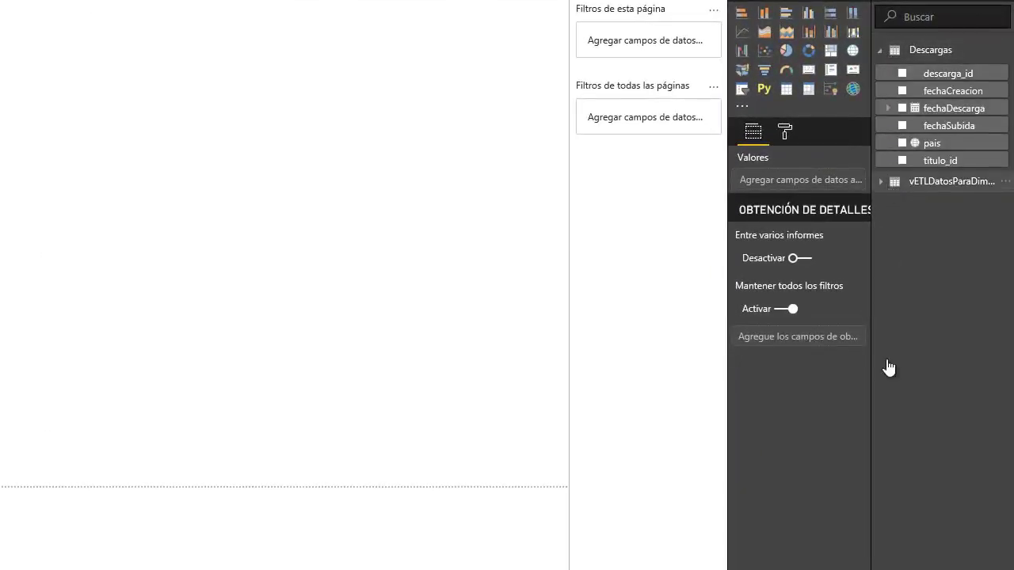
click(881, 183)
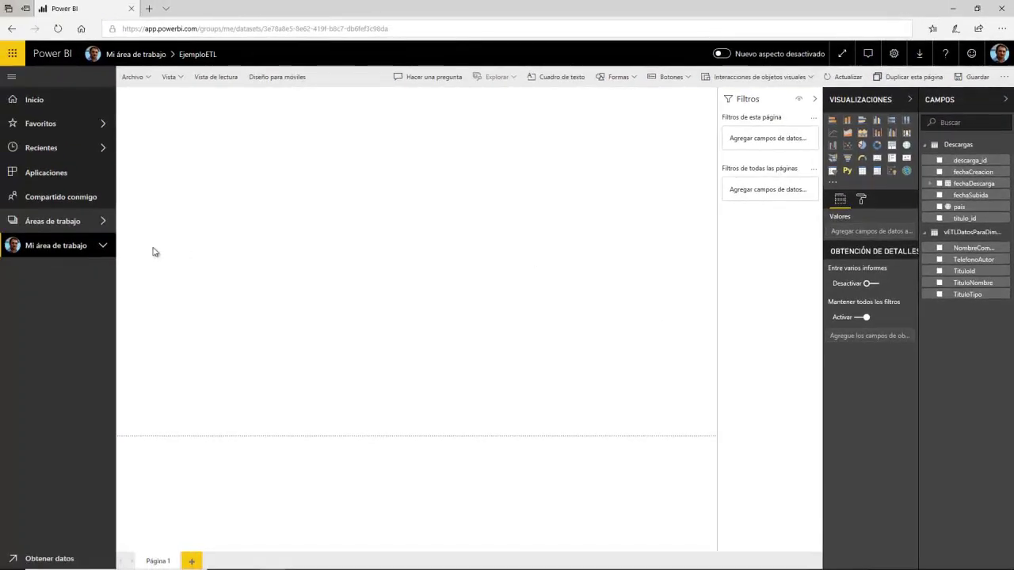
Step: Go back to Mi área de trabajo and show its Libros list
click(76, 228)
click(173, 206)
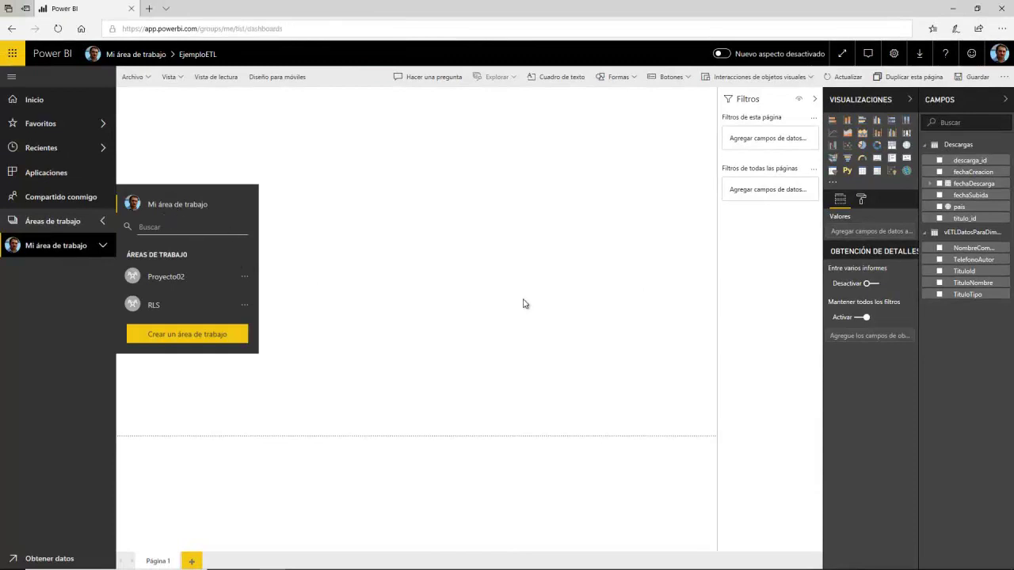
click(235, 138)
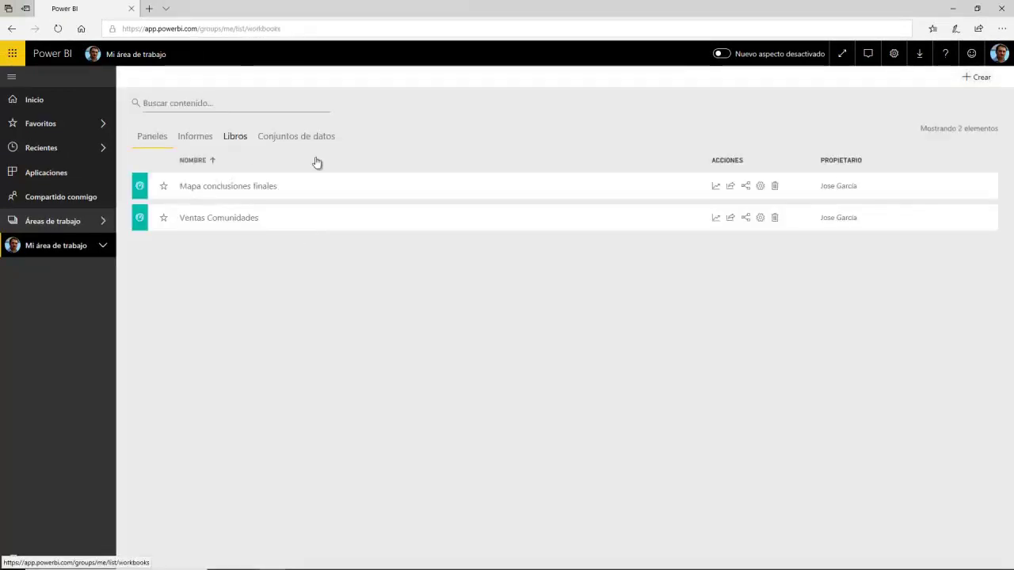
Step: Use Analizar en Excel on the EjemploETL report and open the downloaded EjemploETL.odc file
click(187, 136)
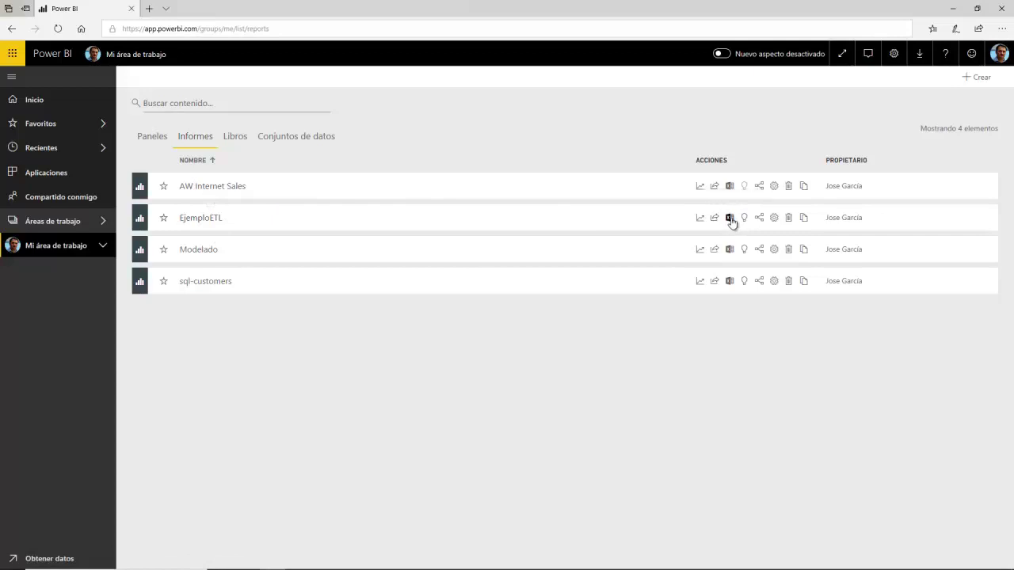
click(730, 220)
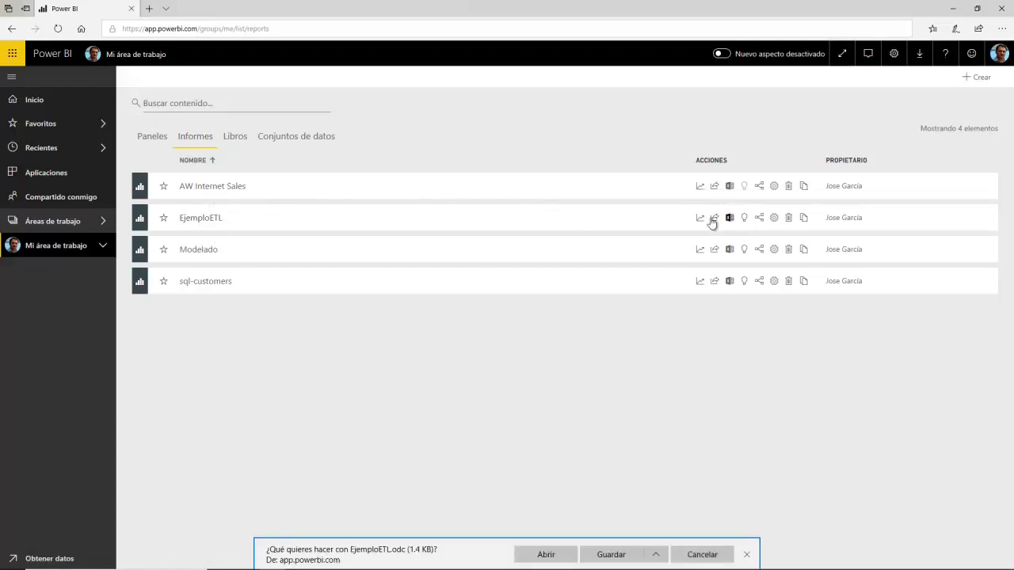
click(569, 552)
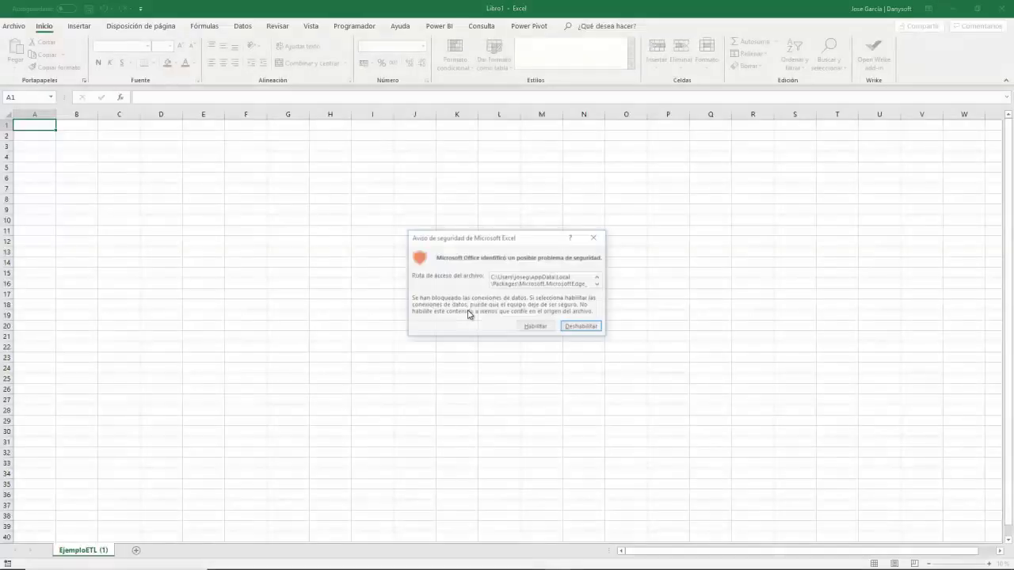
Step: Enable Excel's data connections for the EjemploETL PivotTable, then return to the EjemploETL report in Power BI Desktop
click(543, 330)
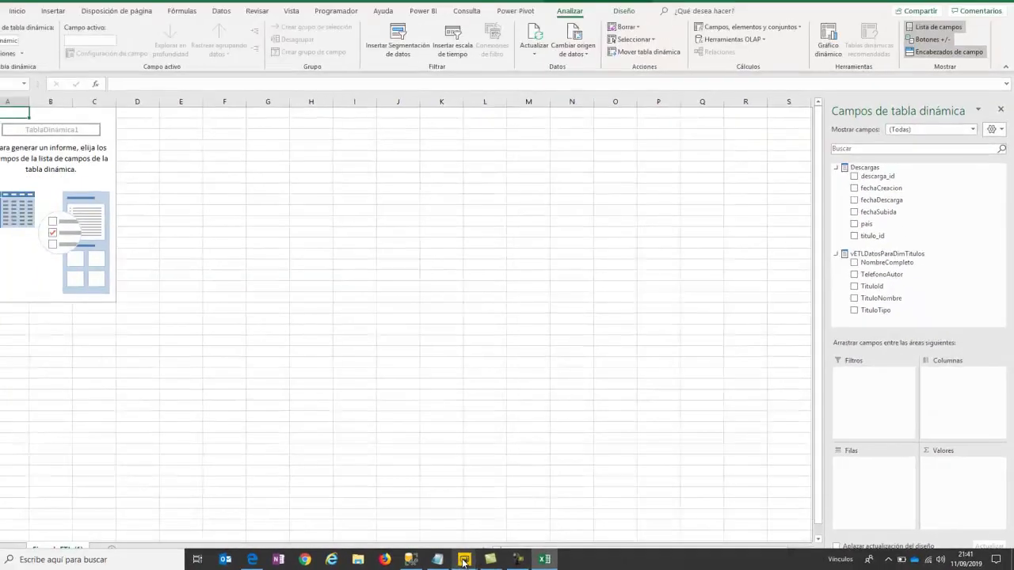
mouse_move(464, 563)
click(431, 518)
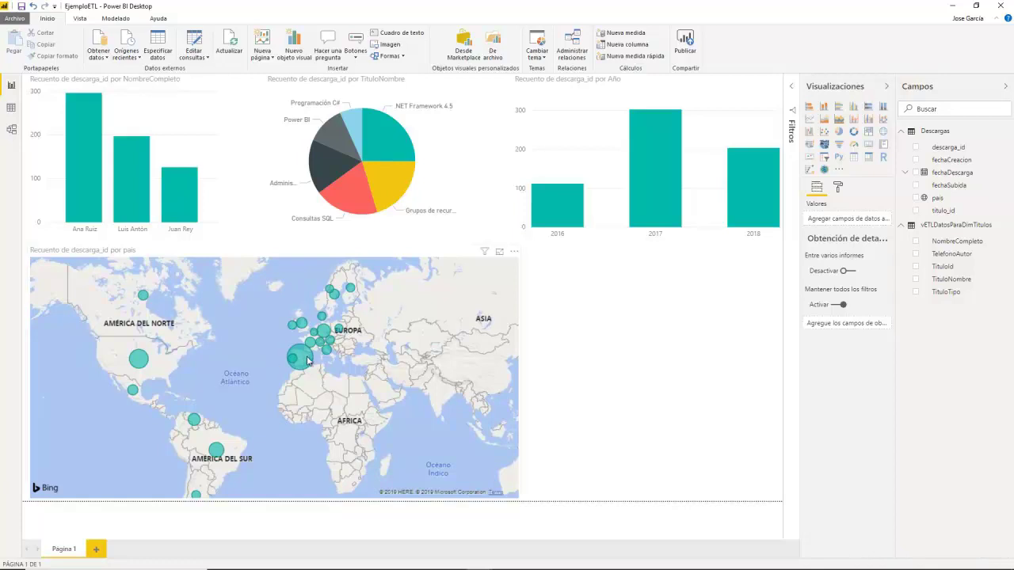
Step: Zoom and pan the downloads-by-país map to centre on Western and Central Europe
scroll(301, 361, up, 2)
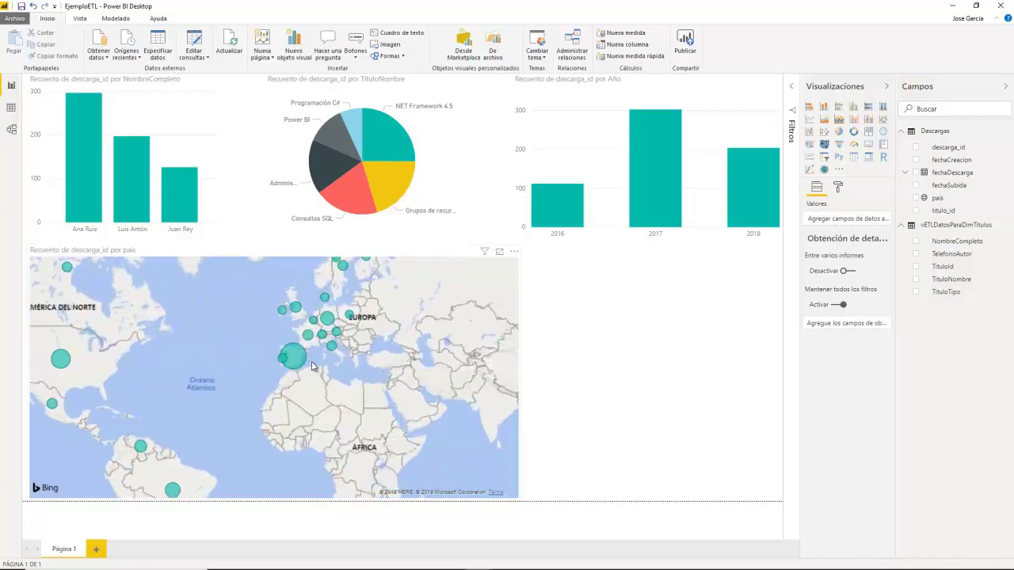
scroll(301, 367, up, 2)
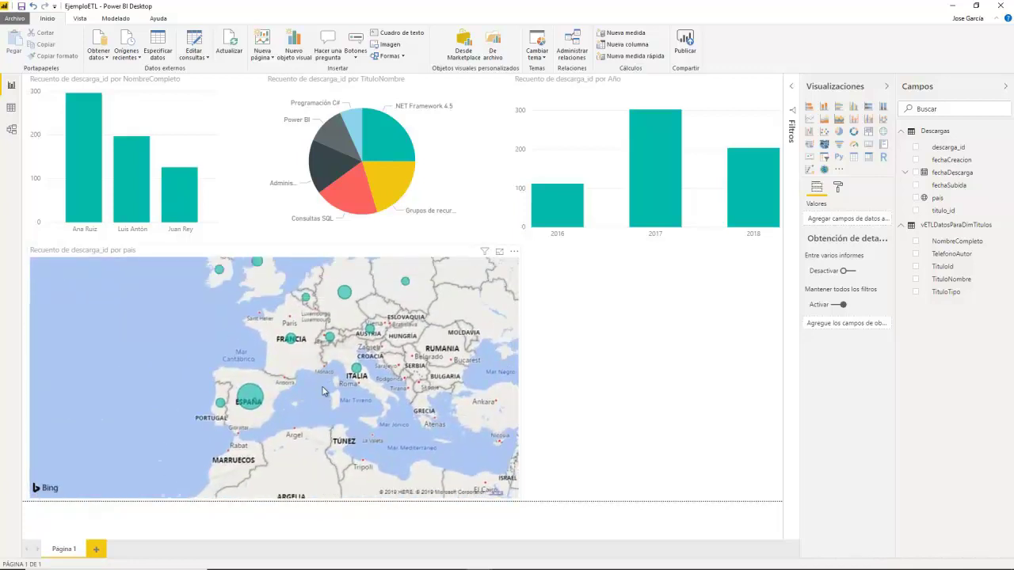
scroll(317, 411, up, 2)
click(317, 411)
drag(317, 411, 275, 449)
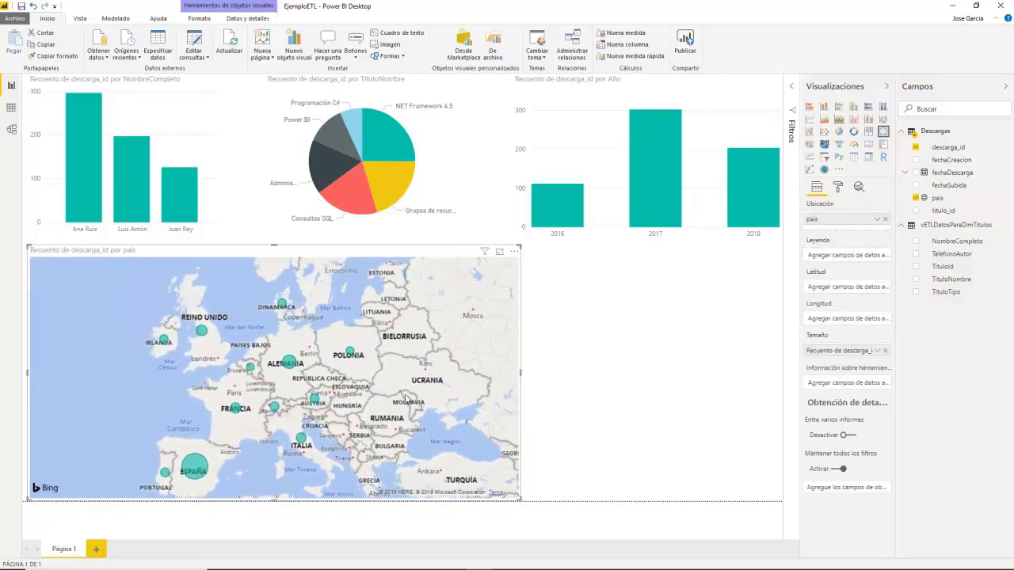
drag(406, 404, 429, 398)
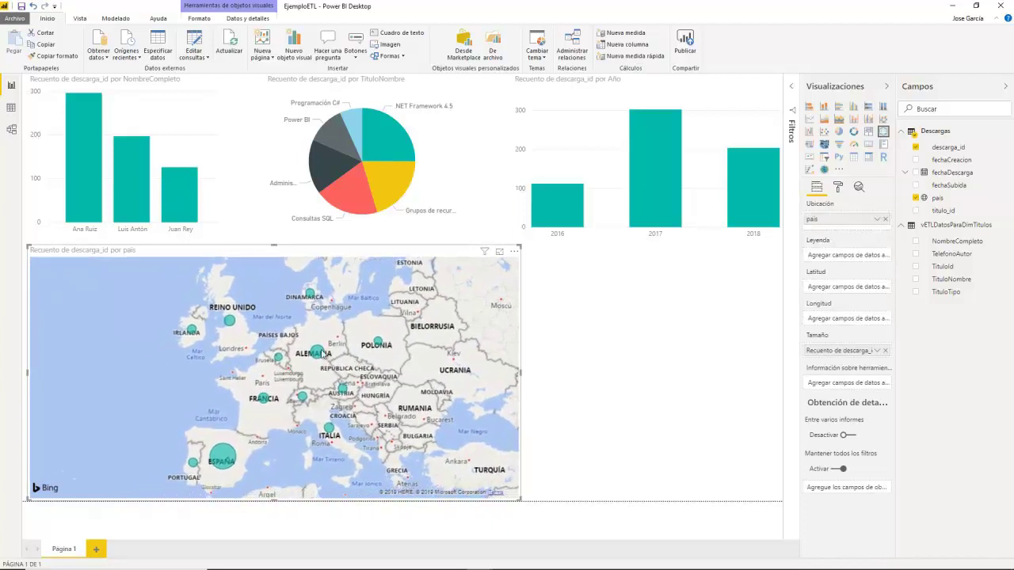
mouse_move(327, 353)
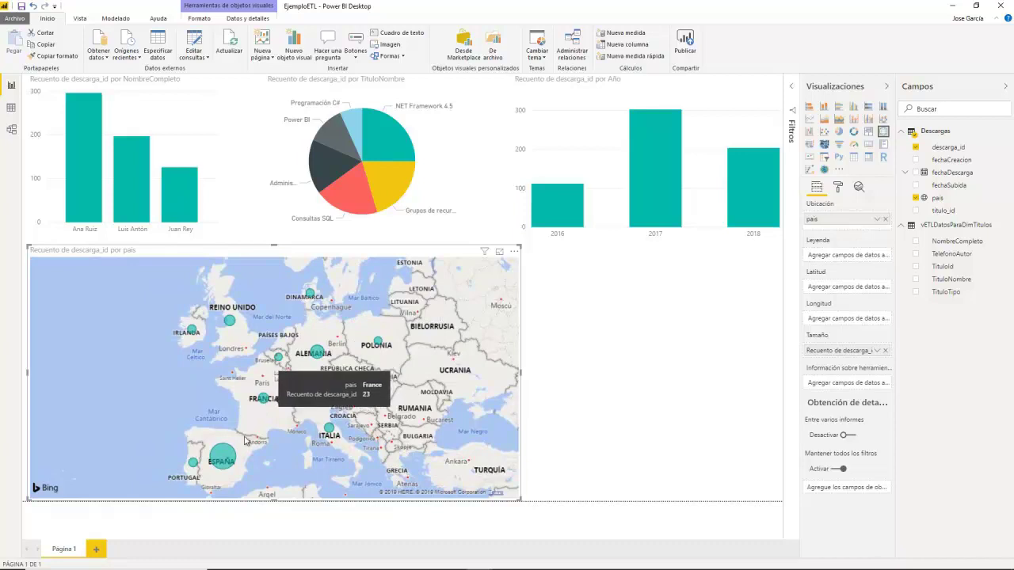
mouse_move(222, 457)
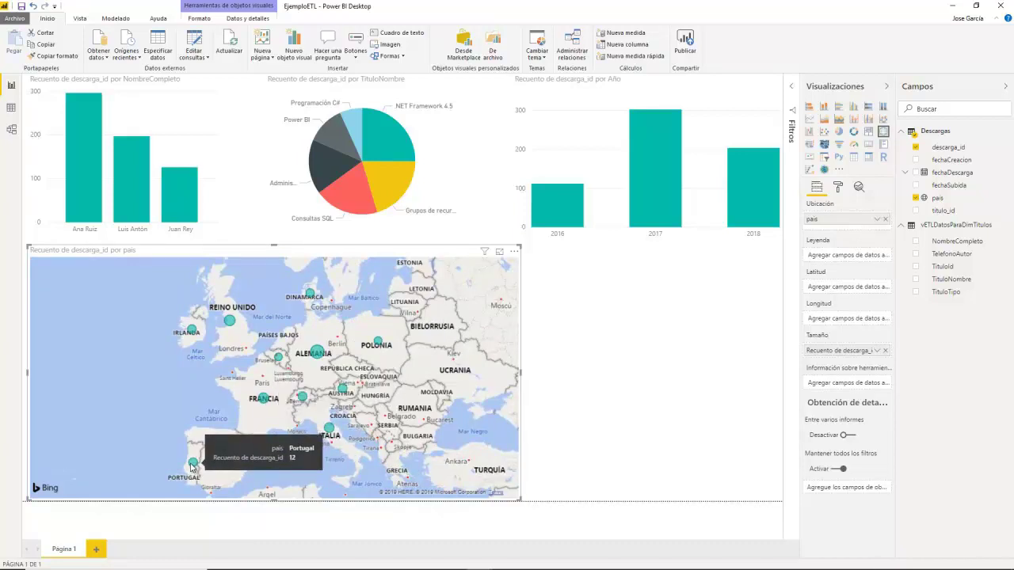
mouse_move(193, 330)
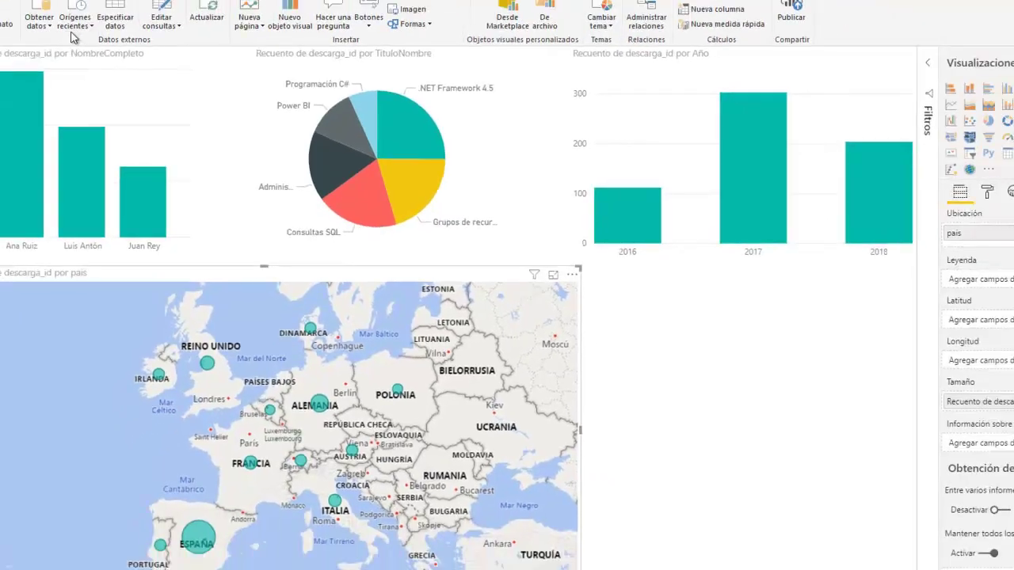
Step: Browse the Base de datos connectors under Obtener datos > Más..., cancel without connecting, and deselect the map
click(103, 57)
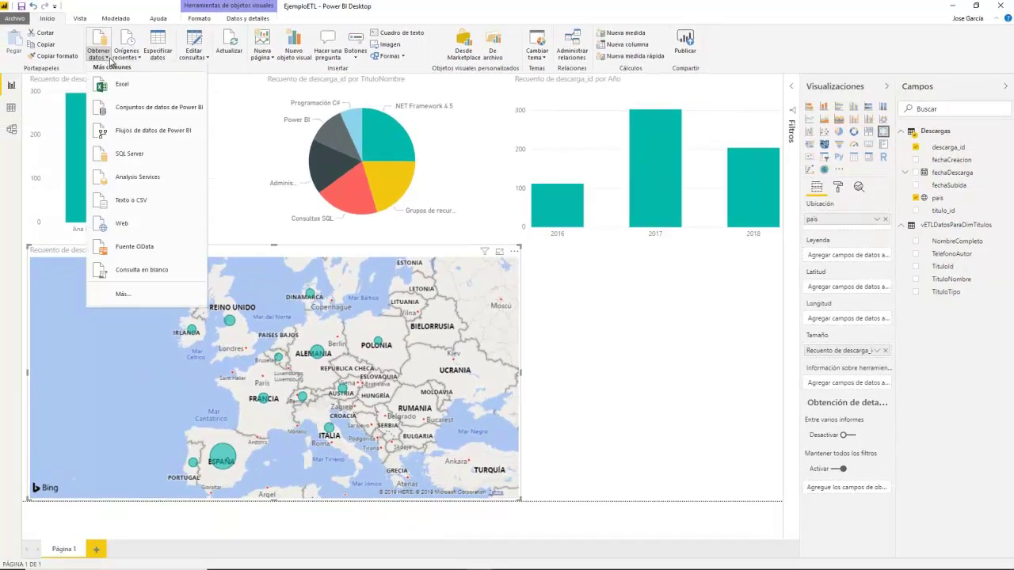
click(155, 292)
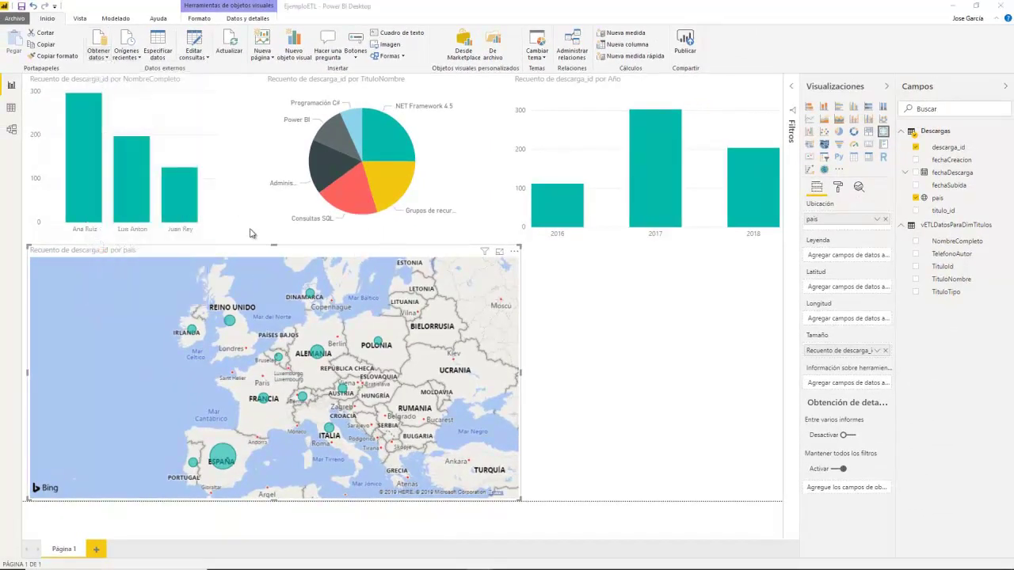
click(98, 43)
click(402, 207)
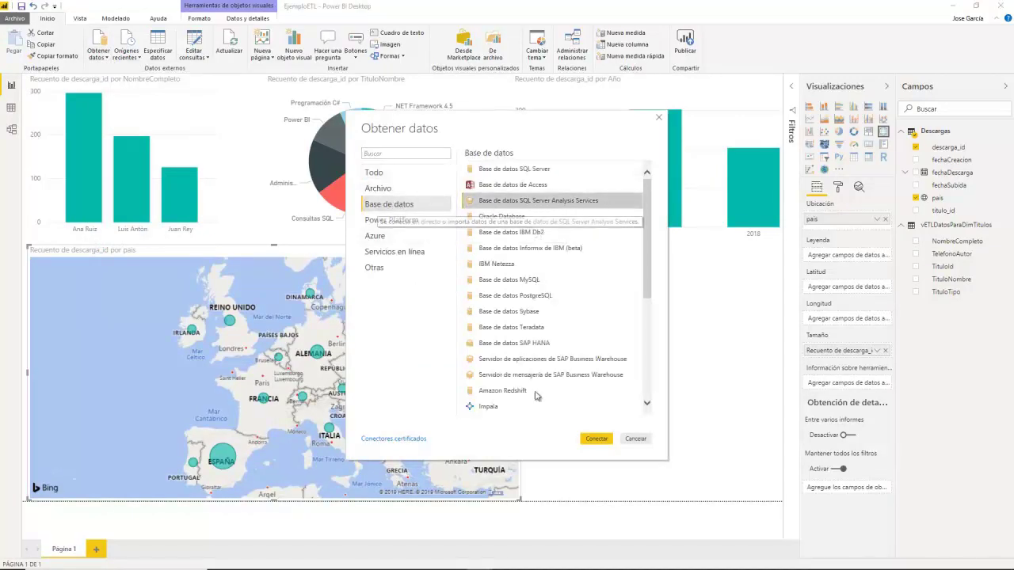
click(639, 440)
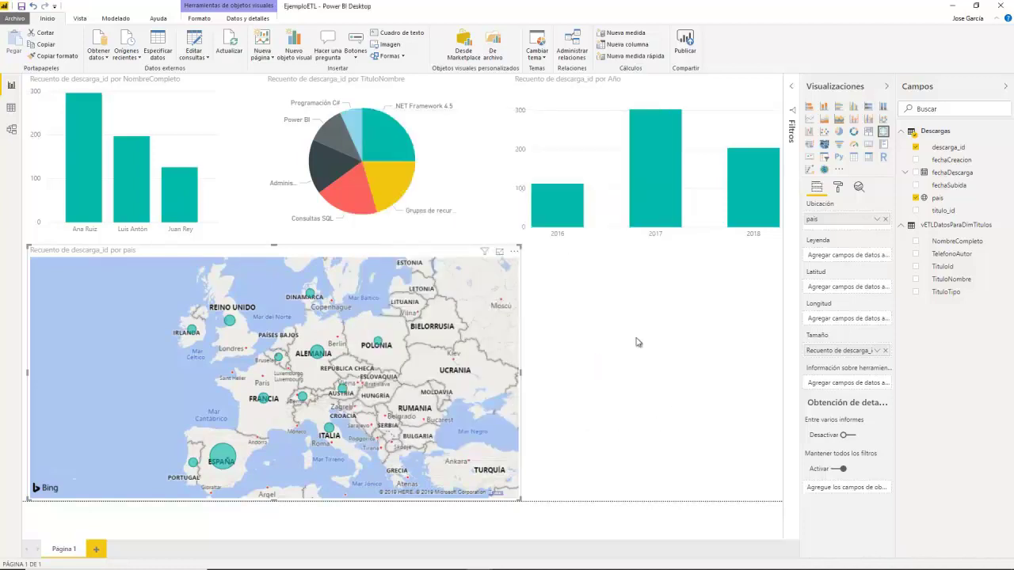
click(605, 313)
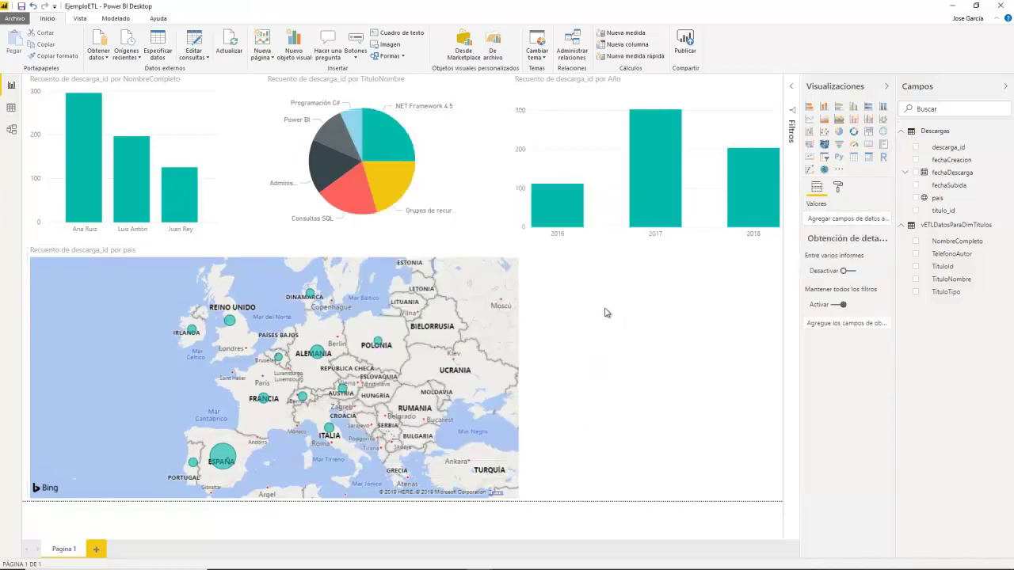